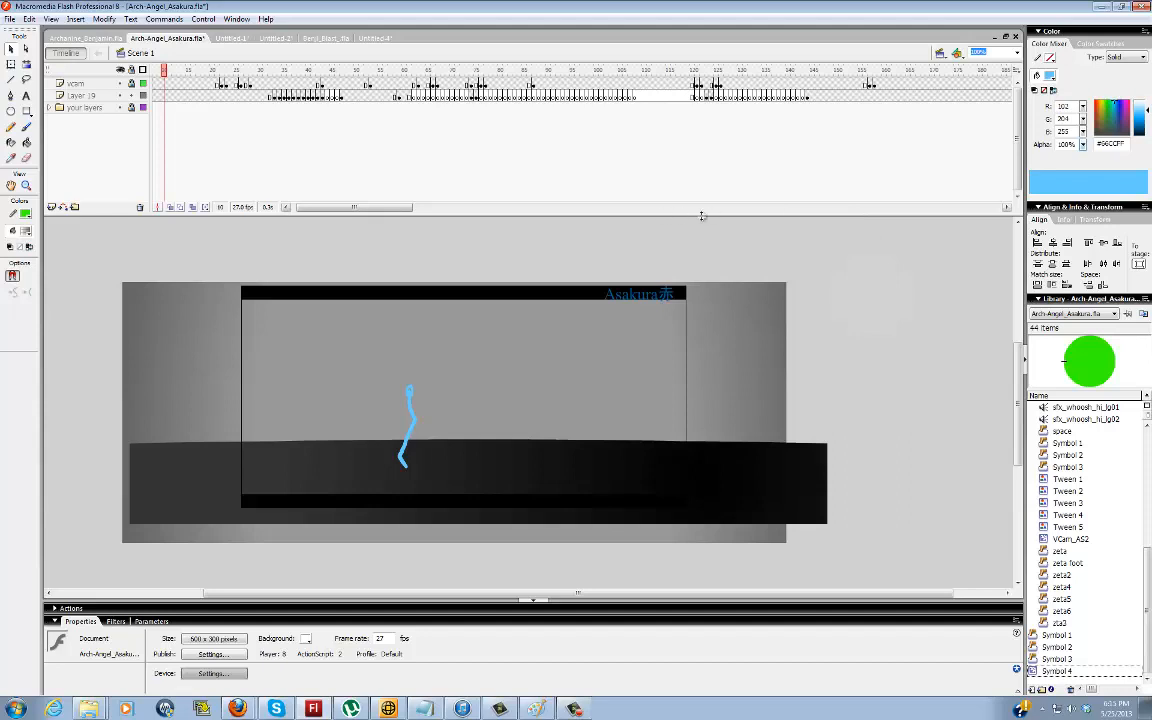
Turn Layer 19, which holds the blue sketch lines, into a guide layer
drag(358, 208, 351, 211)
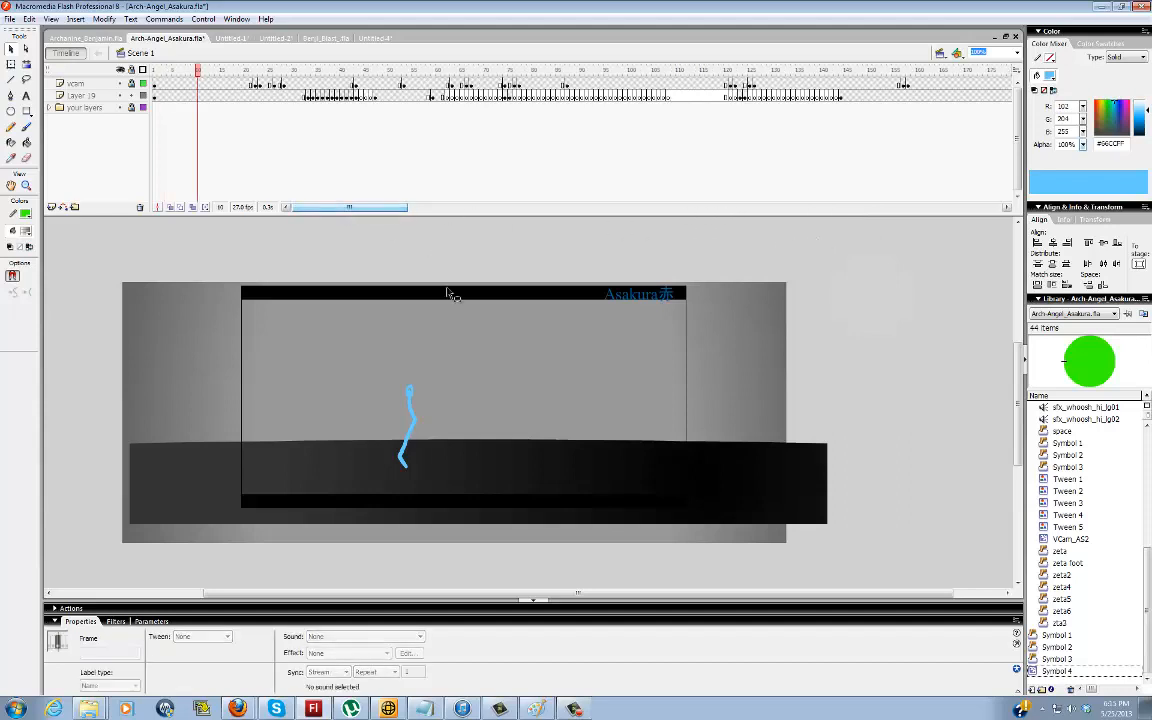
drag(405, 597, 375, 598)
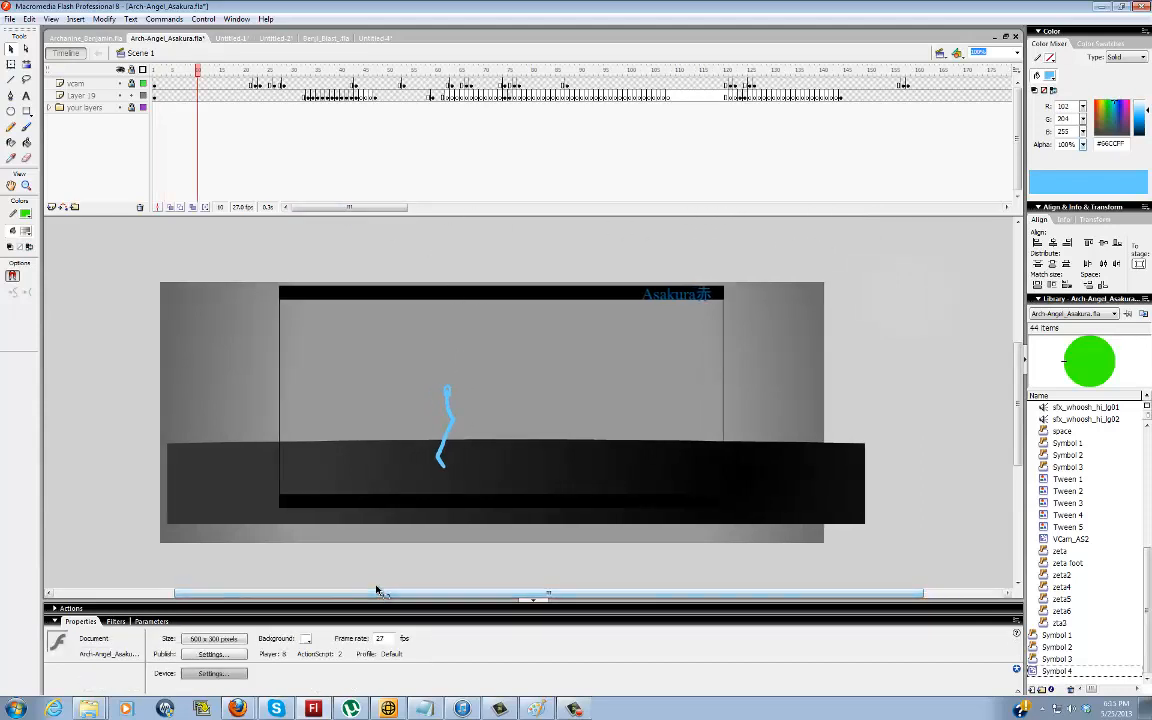
click(80, 95)
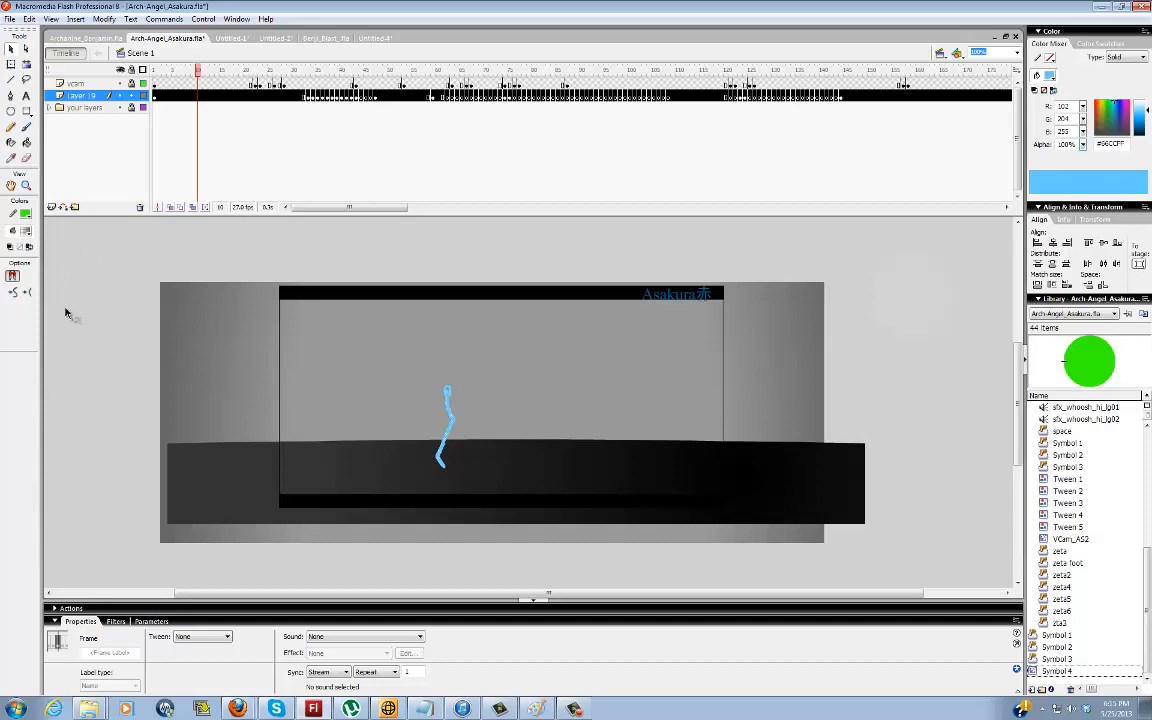
click(149, 251)
click(85, 95)
right_click(89, 95)
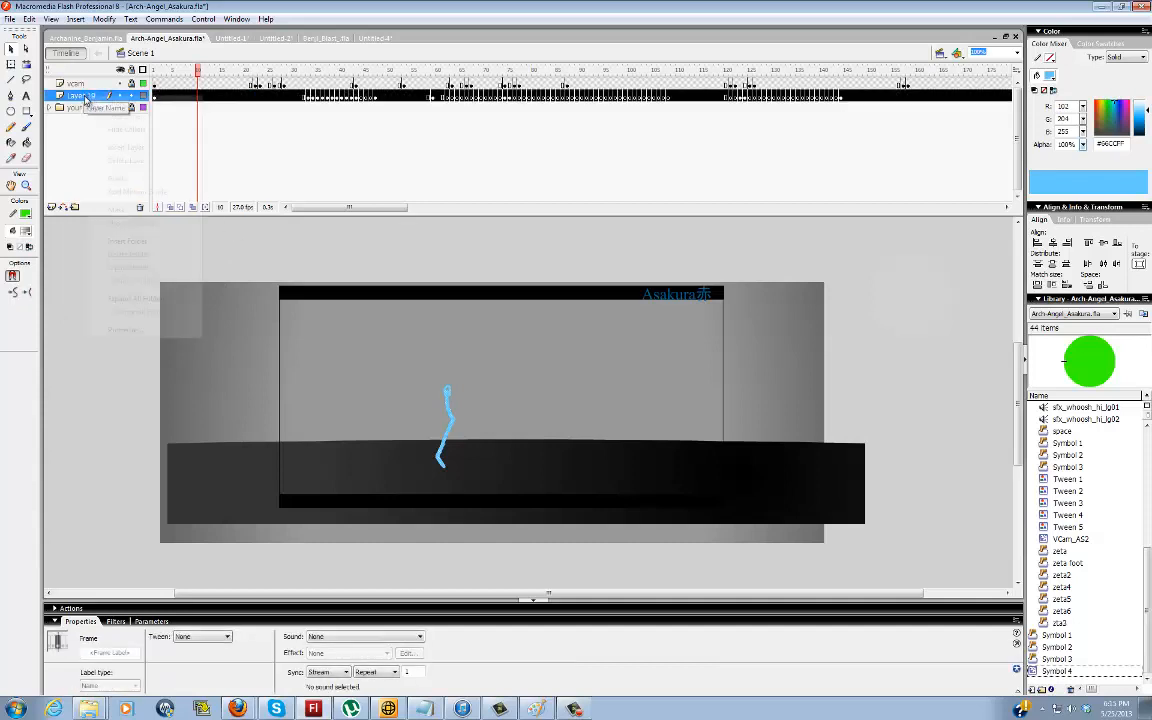
click(120, 179)
click(121, 335)
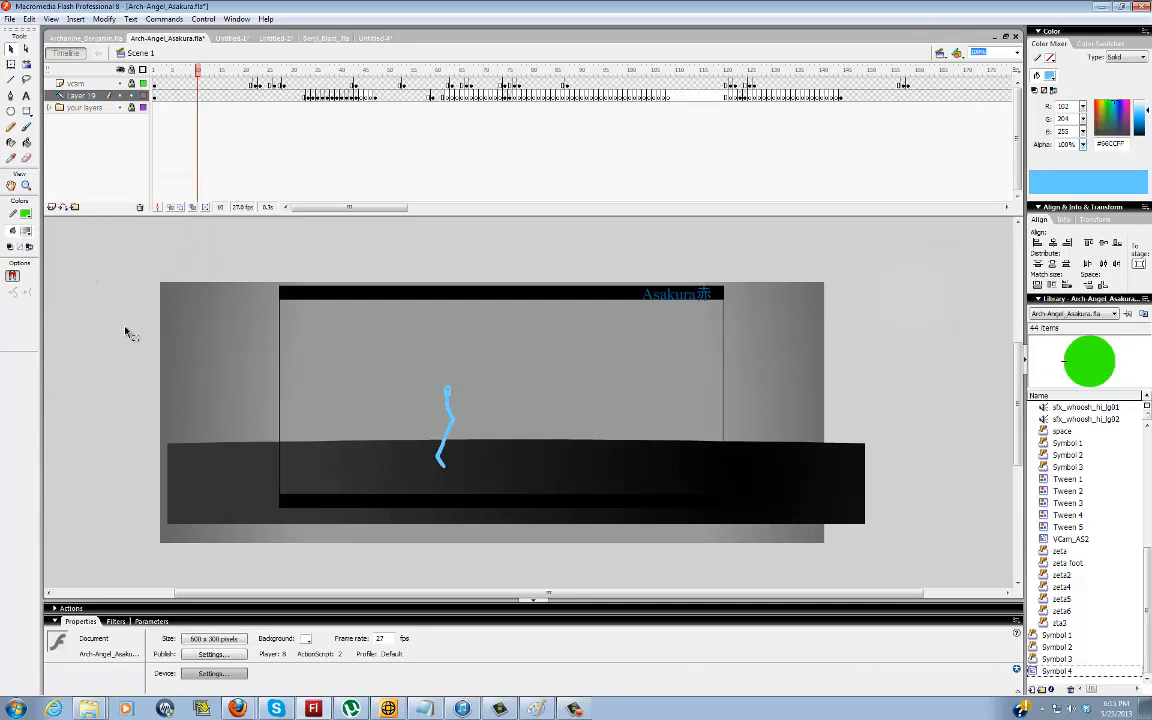
Test the movie to preview the exported animation, and close the preview
key(ctrl+Return)
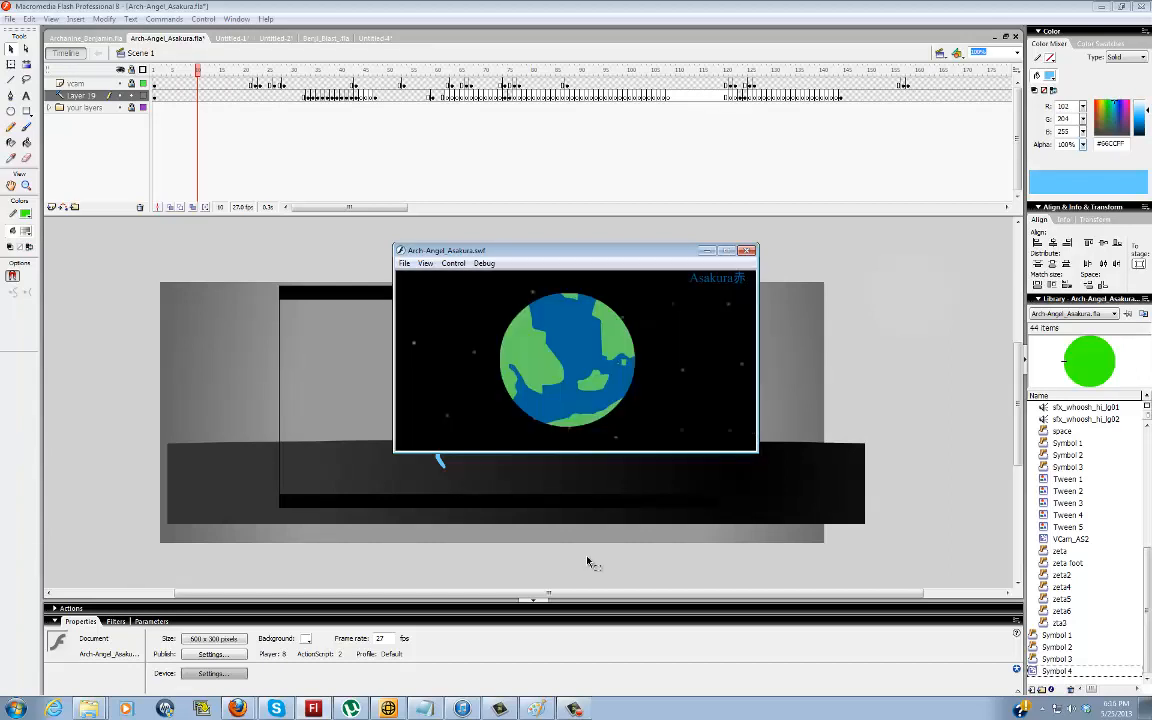
click(749, 251)
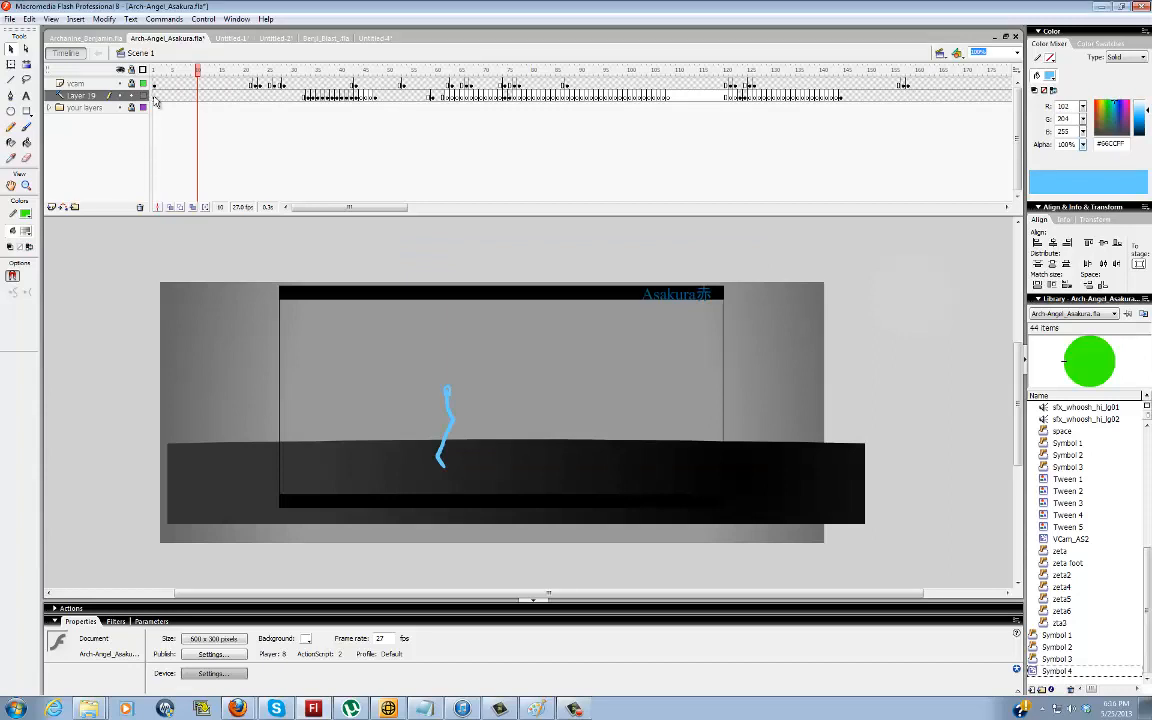
Delete Layer 19 and insert a new layer between the vcam layer and the your layers folder
click(139, 207)
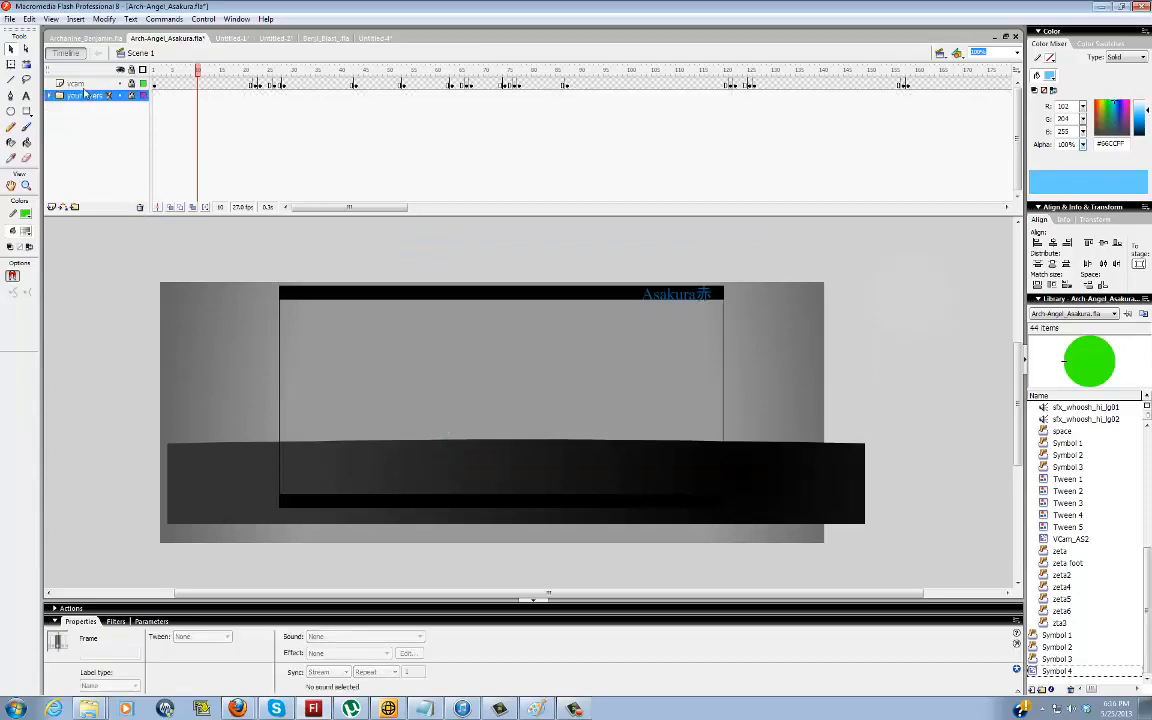
click(54, 207)
drag(85, 84, 88, 103)
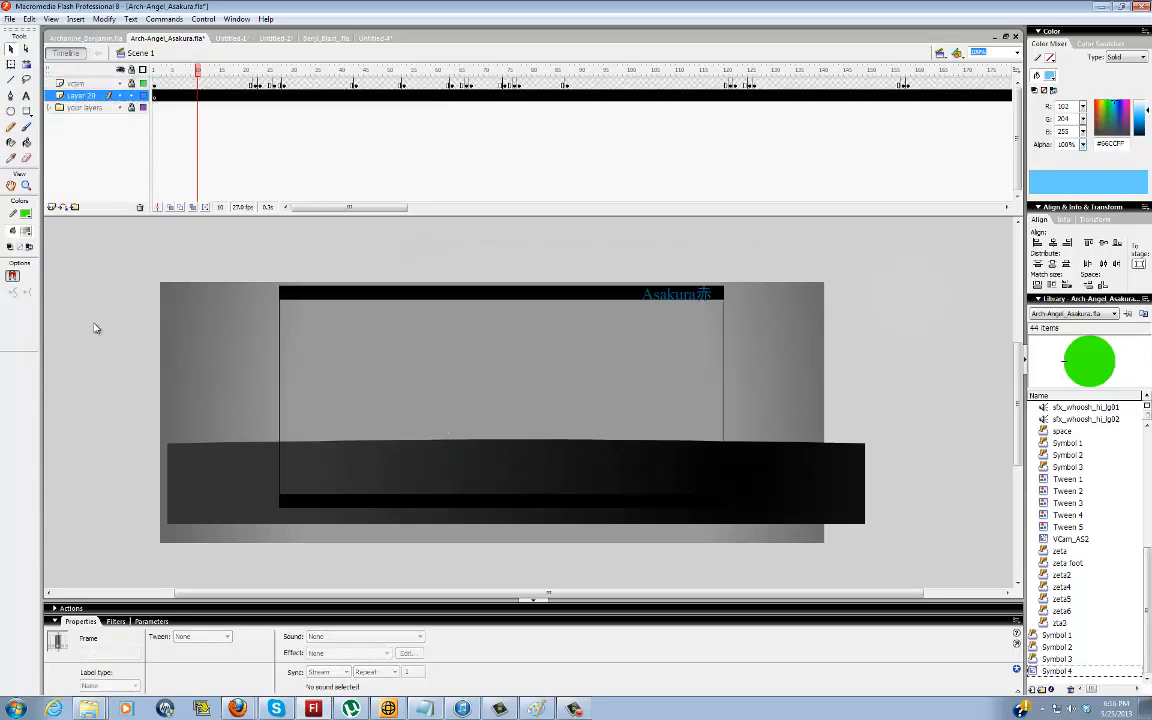
click(95, 328)
Brush a short green line with dots down the blue figure's body at frame 16, and delete it
click(26, 127)
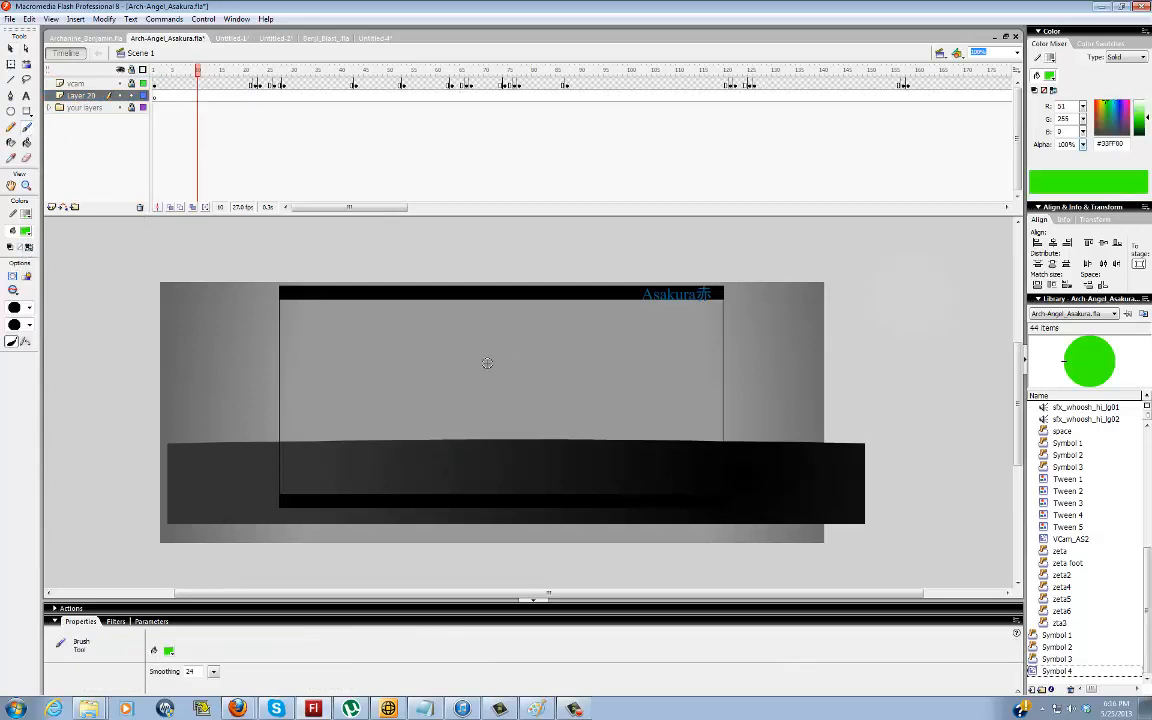
click(447, 267)
key(period)
key(period)
key(period)
key(period)
key(period)
key(period)
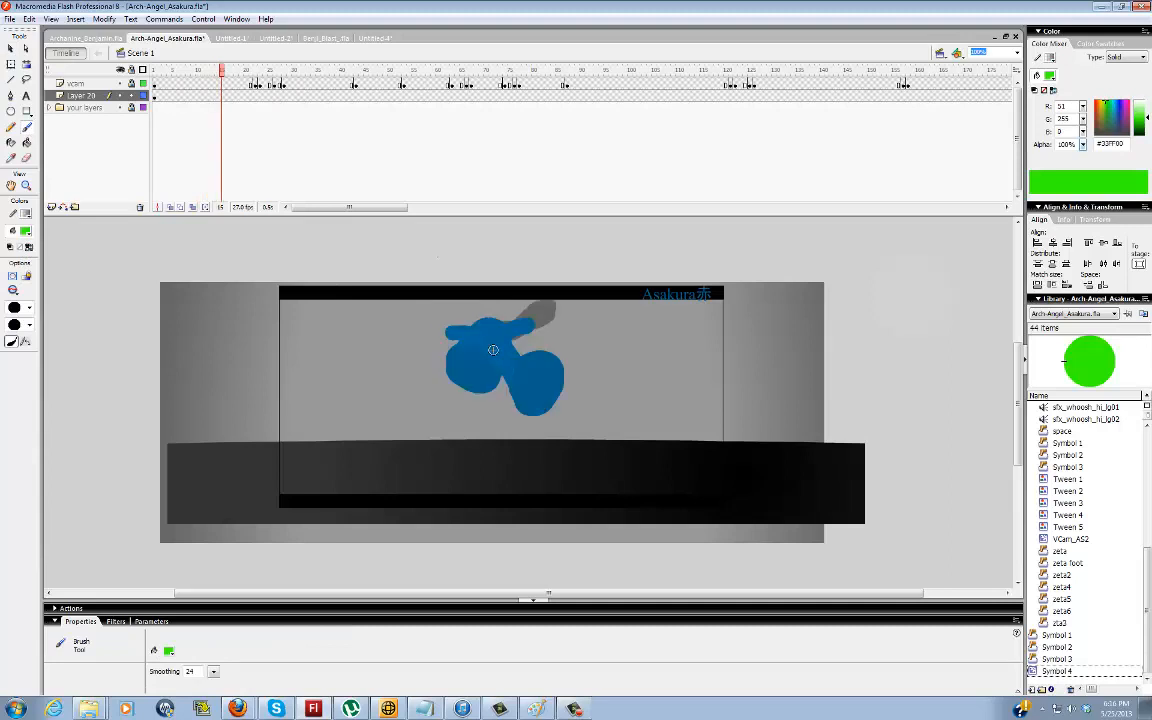
key(comma)
key(period)
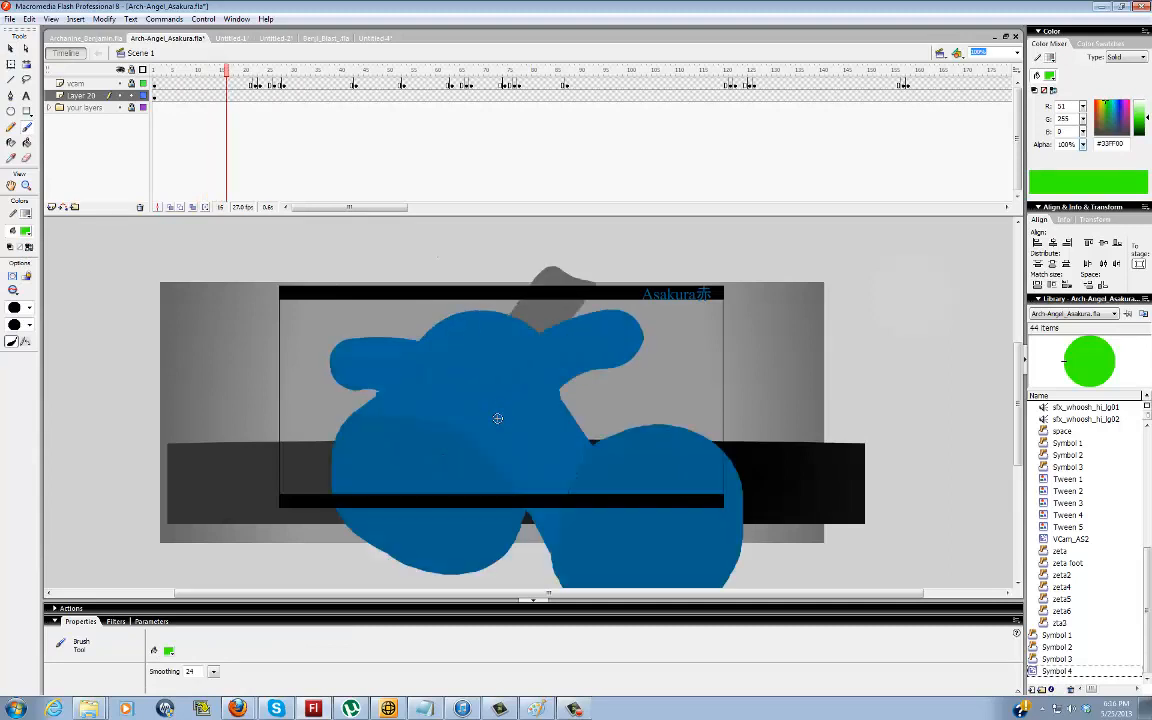
drag(487, 405, 512, 490)
key(v)
mouse_move(458, 334)
mouse_down()
mouse_move(535, 398)
mouse_move(588, 495)
mouse_up()
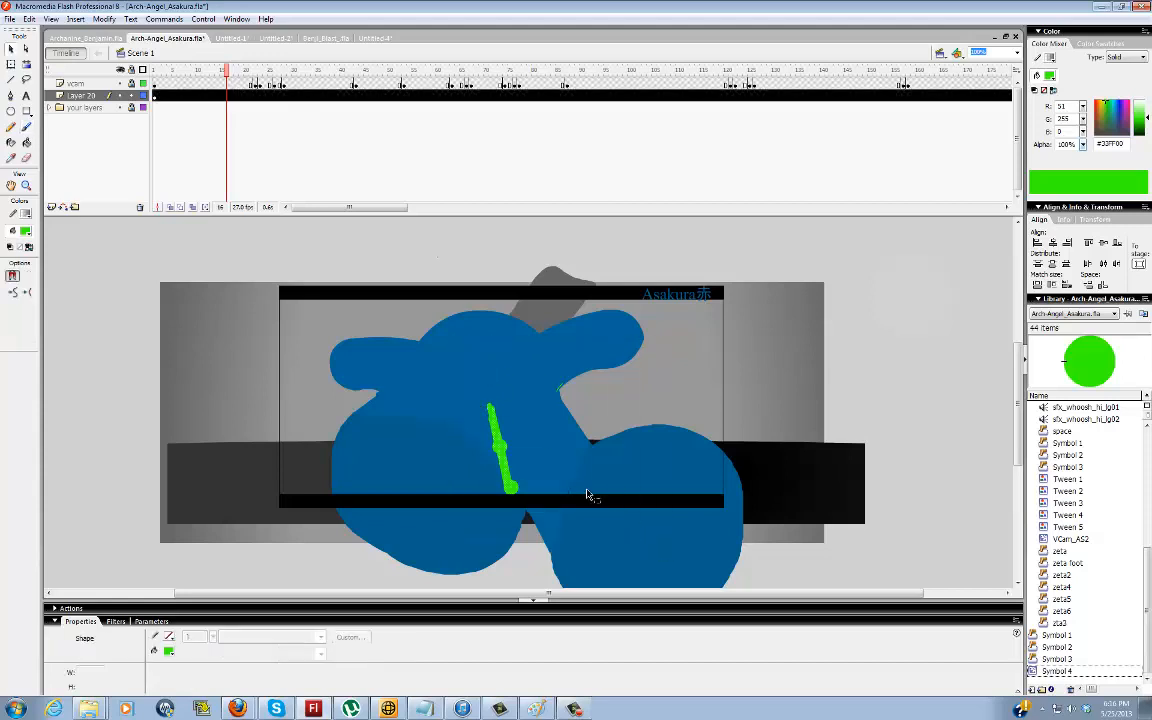
key(Delete)
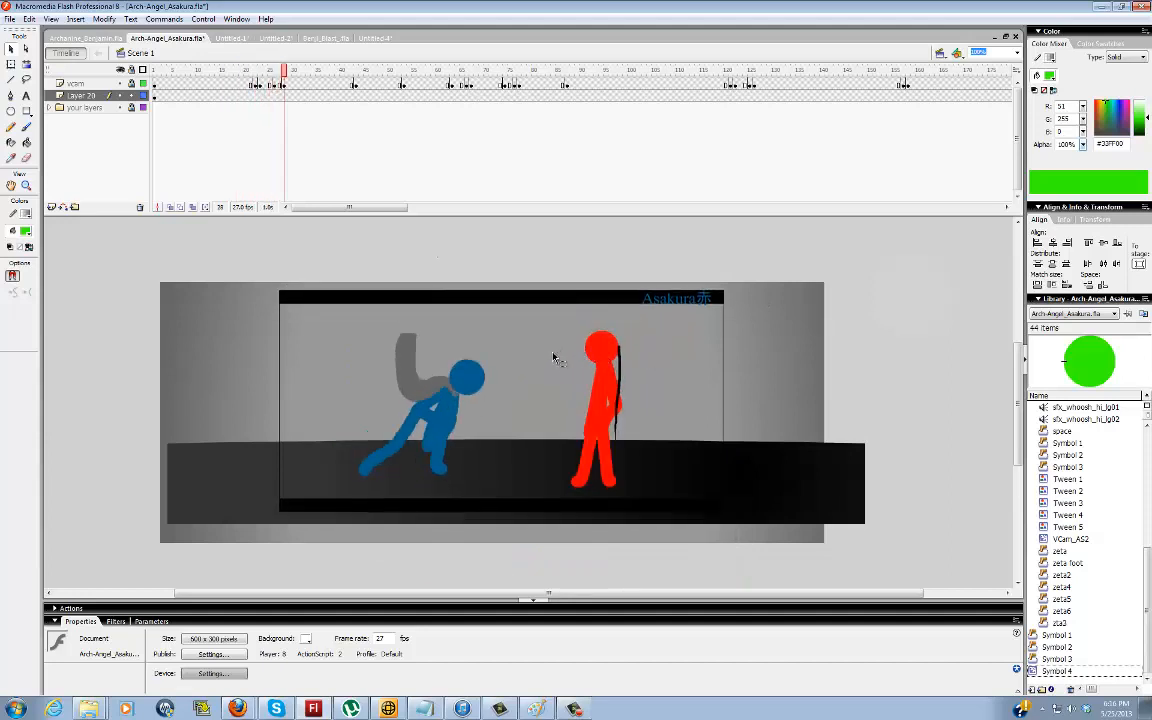
Insert keyframes at frames 28 and 29 of the new layer
key(F6)
key(F6)
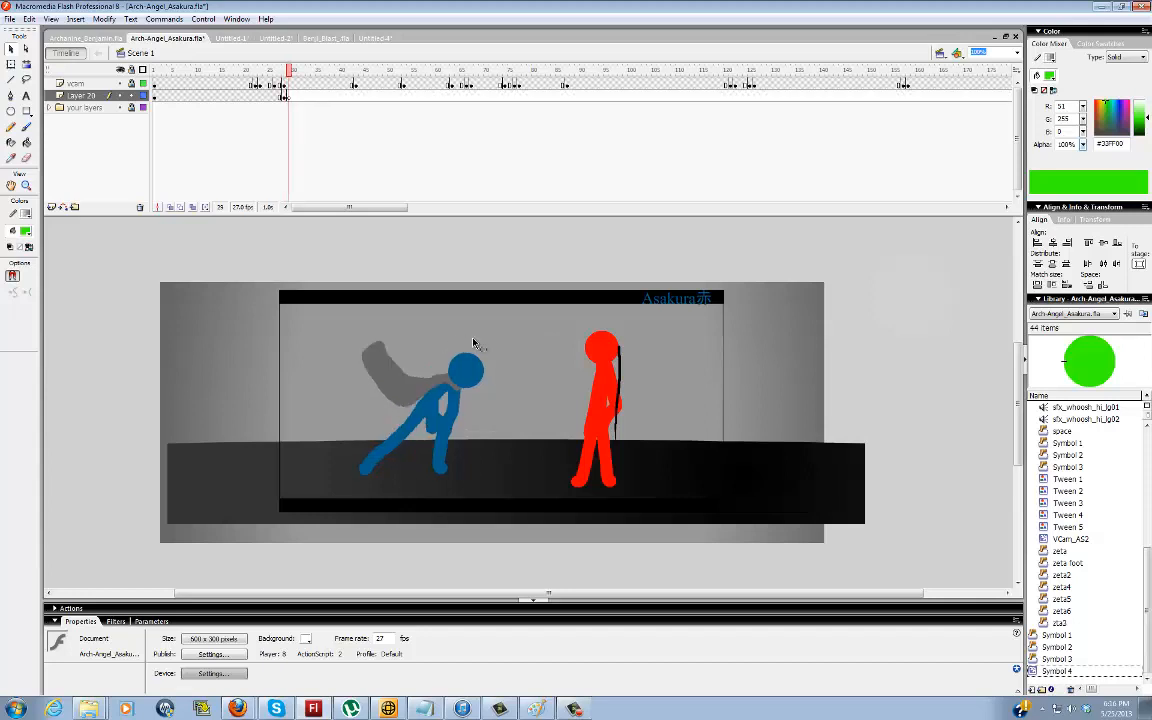
Try marking the blue figure's arms with green brush strokes at frame 29, and remove the marks
key(b)
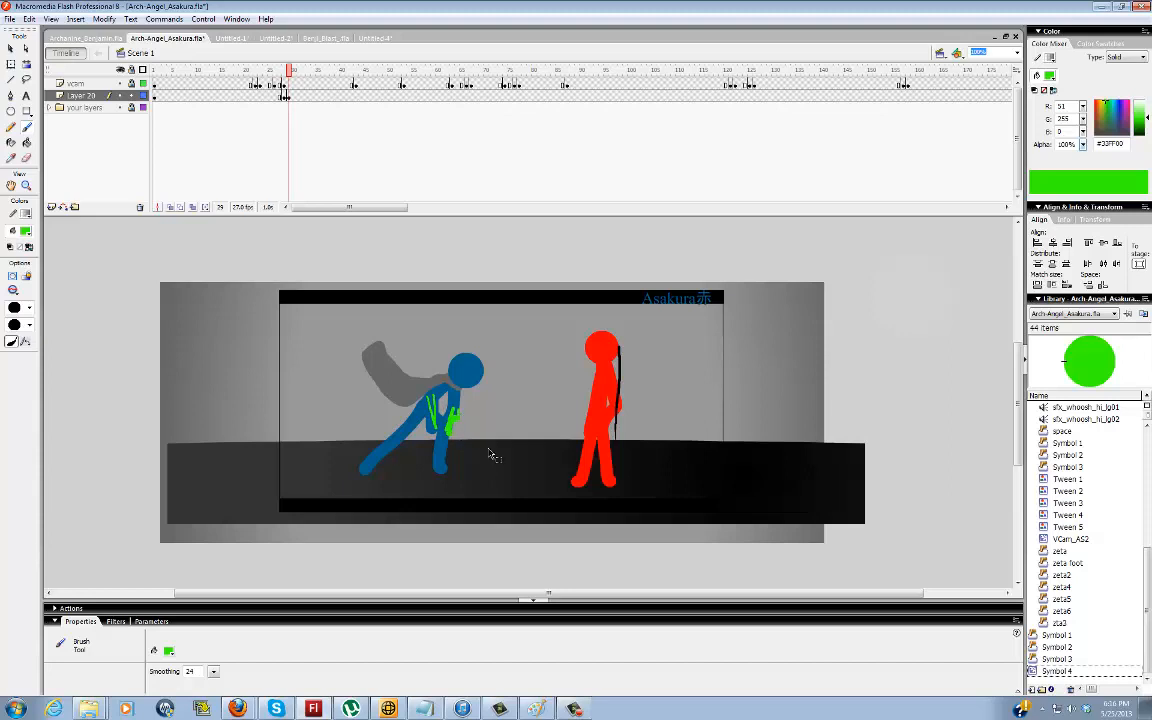
key(ctrl+a)
key(Delete)
key(z)
click(440, 405)
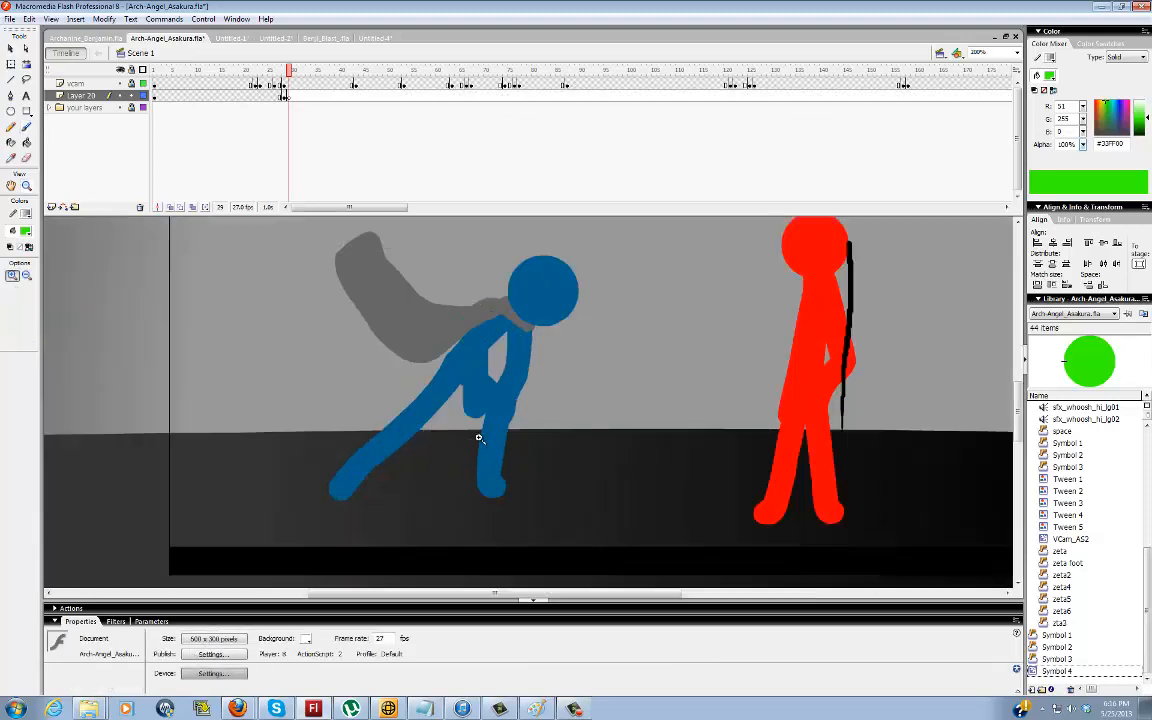
click(500, 382)
key(b)
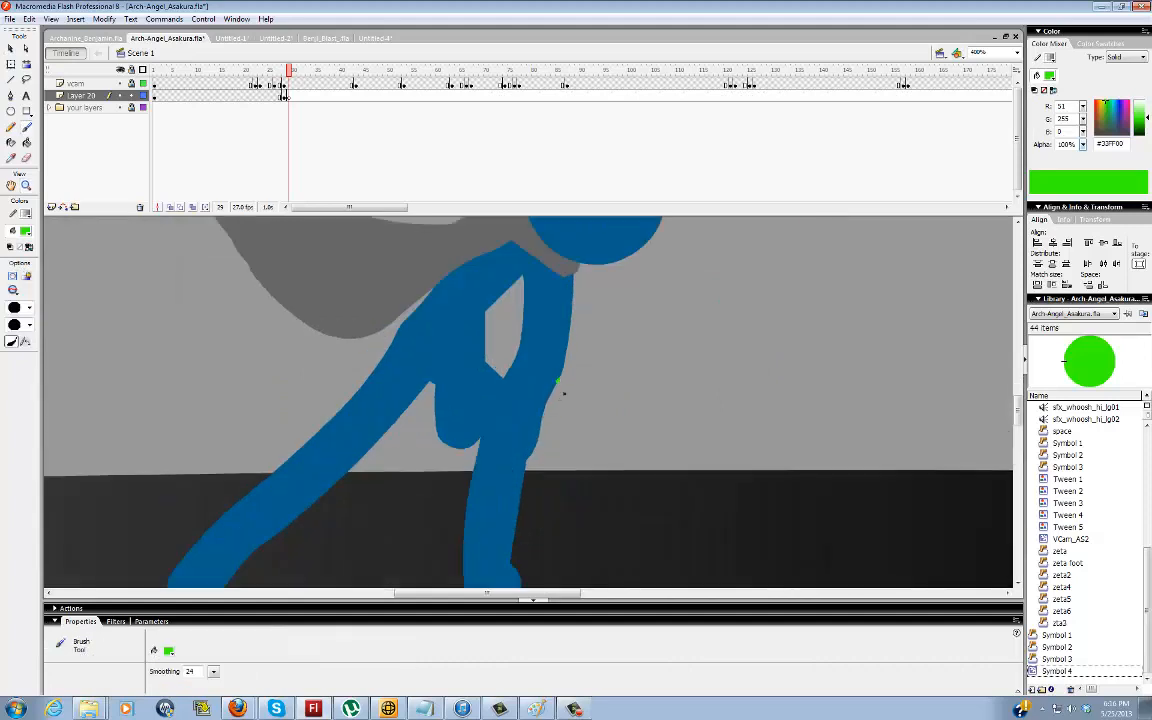
drag(557, 378, 538, 432)
key(ctrl+z)
Examine the blue figure up close at 200% zoom and review its movement between frames 29 and 32
double_click(27, 185)
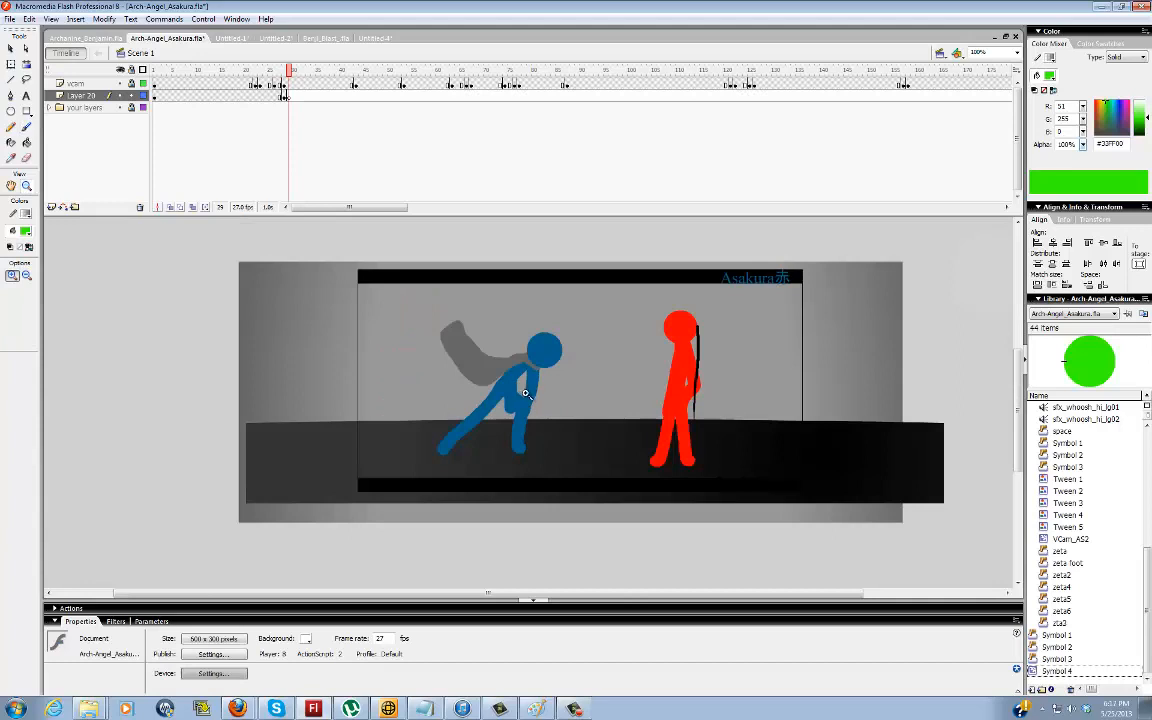
click(526, 401)
key(v)
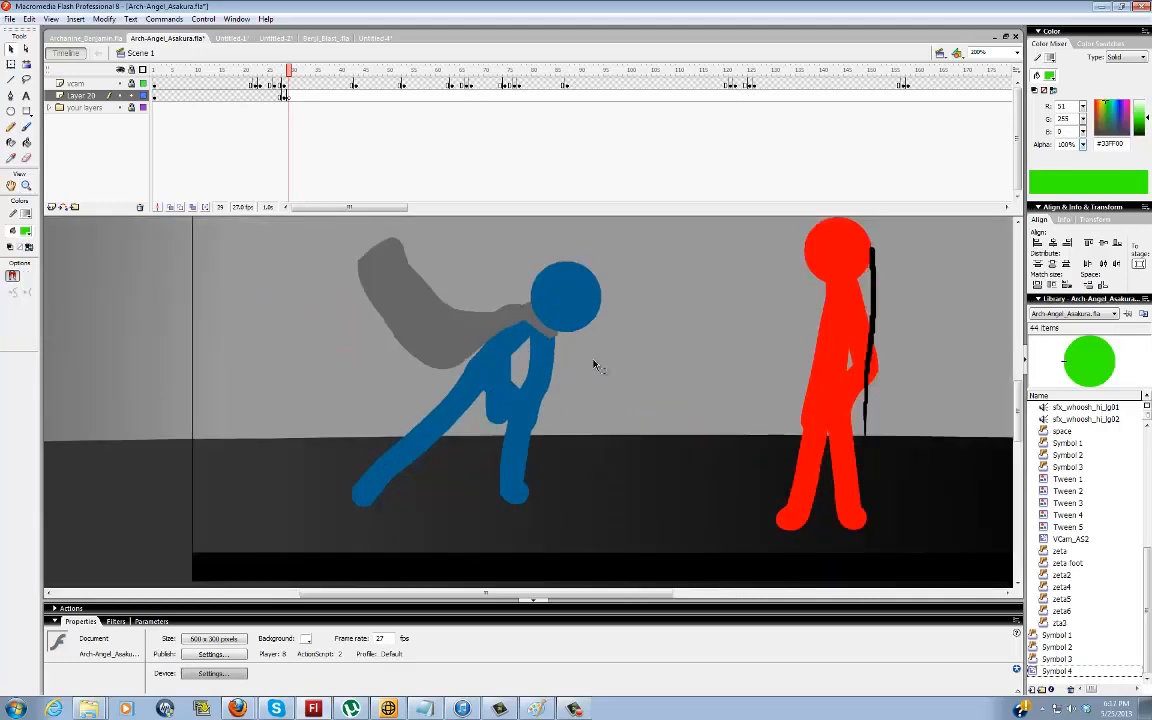
mouse_move(552, 598)
mouse_down()
mouse_move(618, 598)
mouse_move(570, 598)
mouse_up()
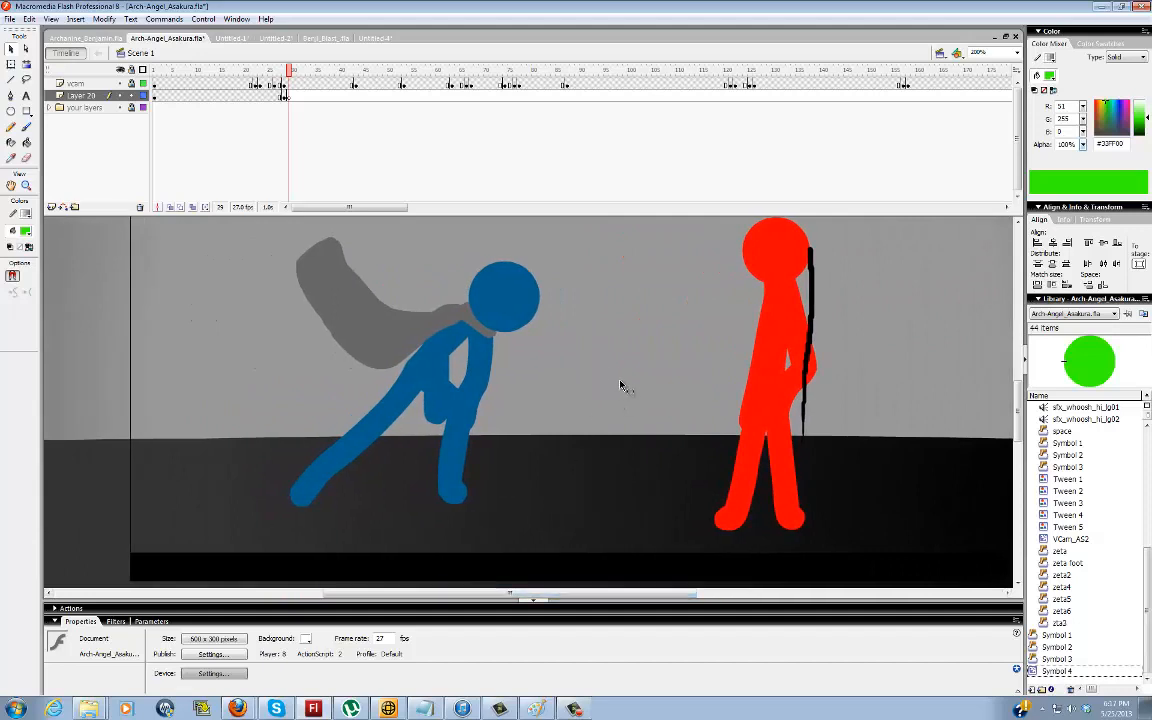
key(period)
key(period)
key(period)
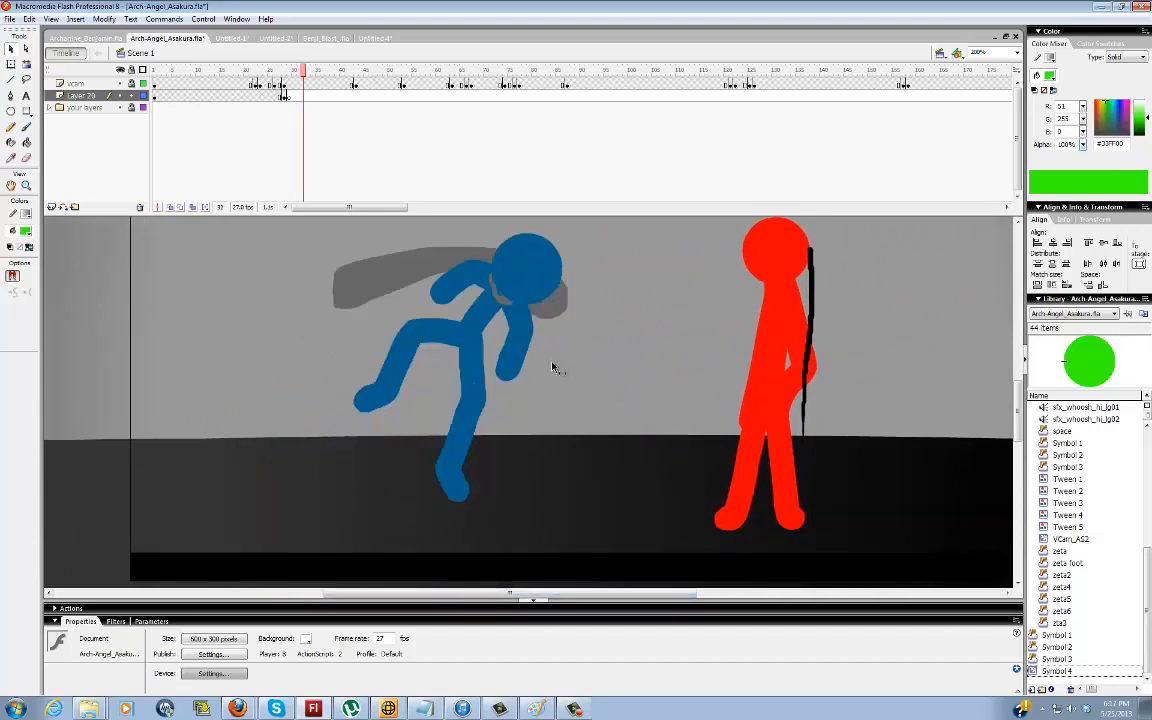
key(comma)
key(comma)
key(comma)
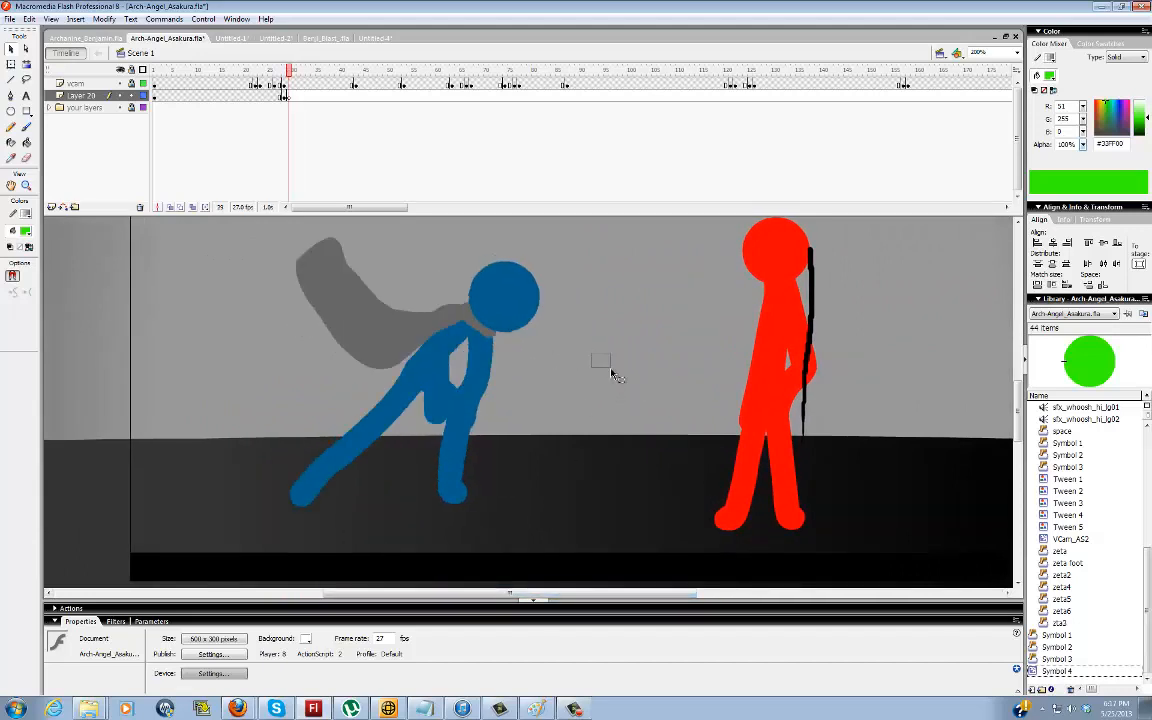
Brush a green circled dot on the blue figure's hip at frame 29
key(b)
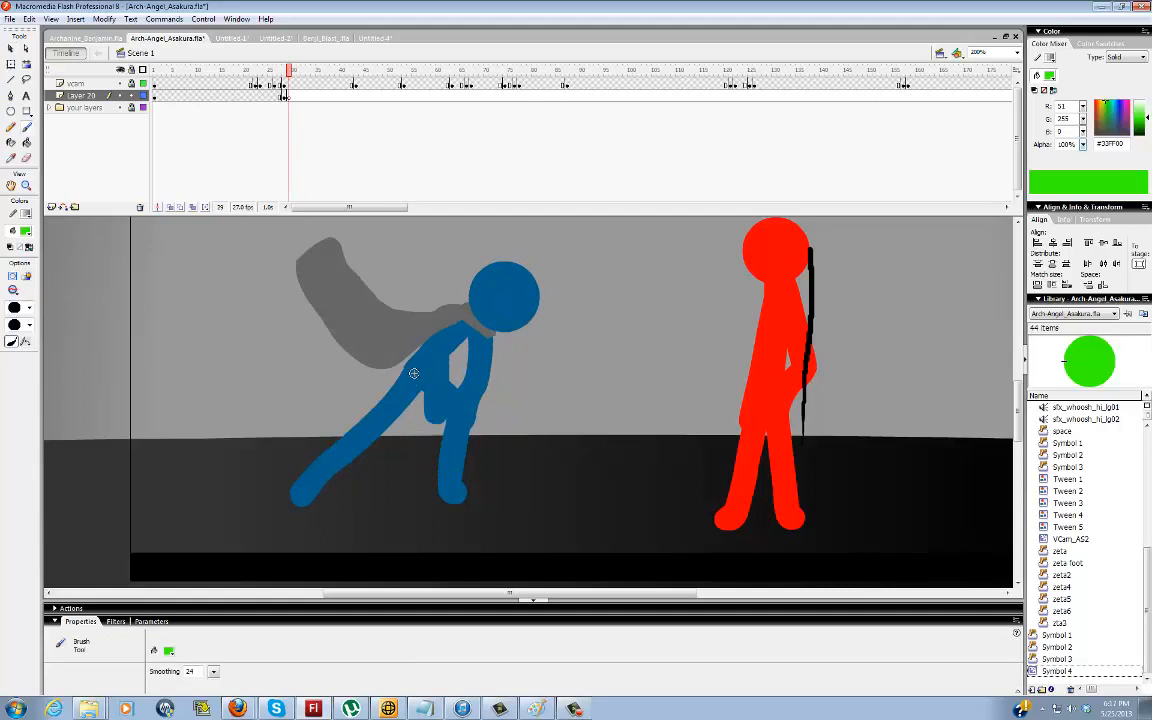
click(413, 373)
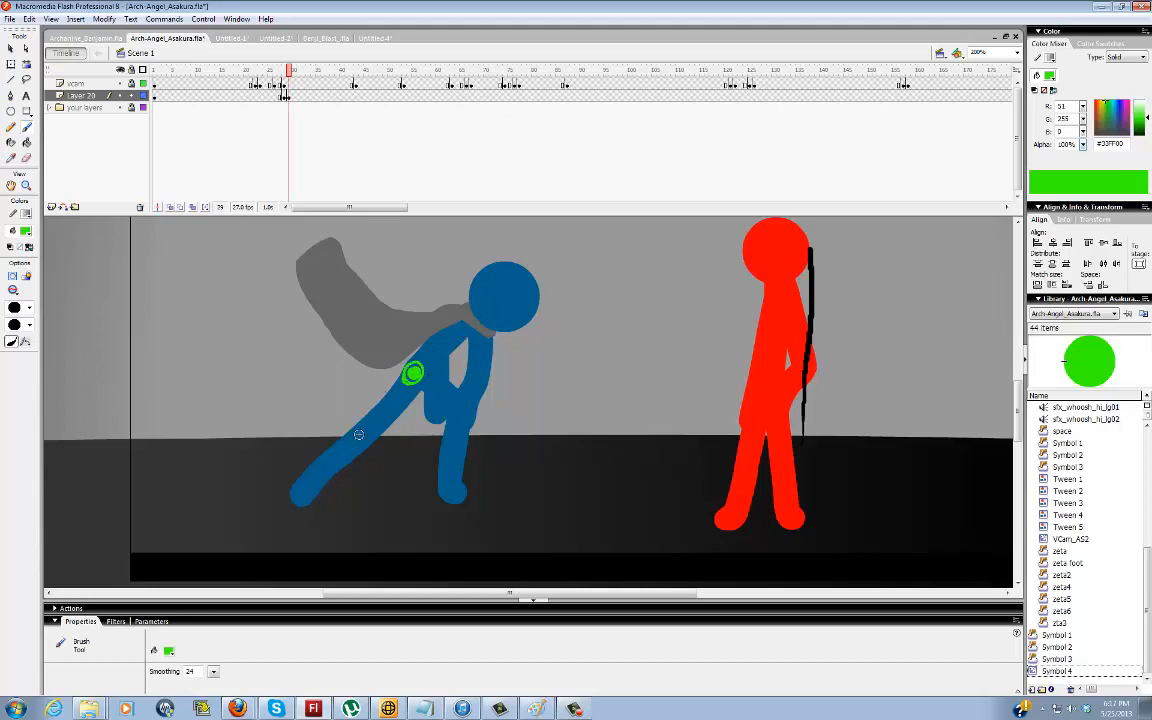
Brush green direction lines from the hip along the blue figure's legs and torso, and undo them
drag(341, 445, 424, 378)
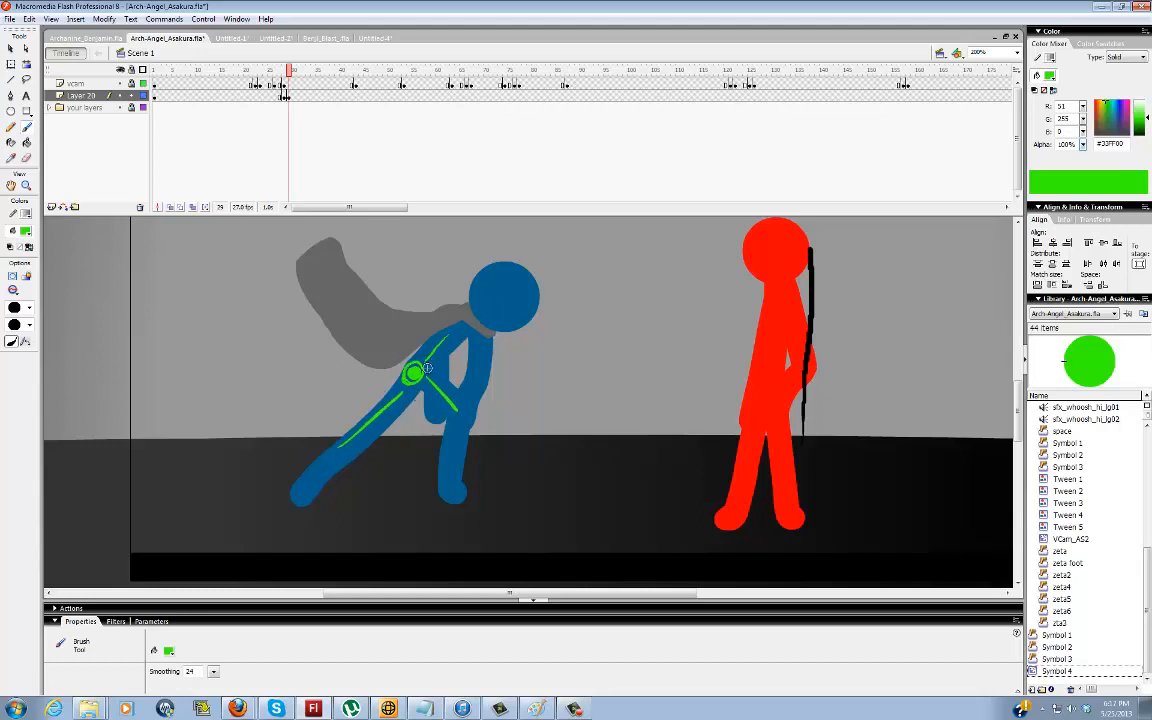
key(ctrl+z)
key(ctrl+z)
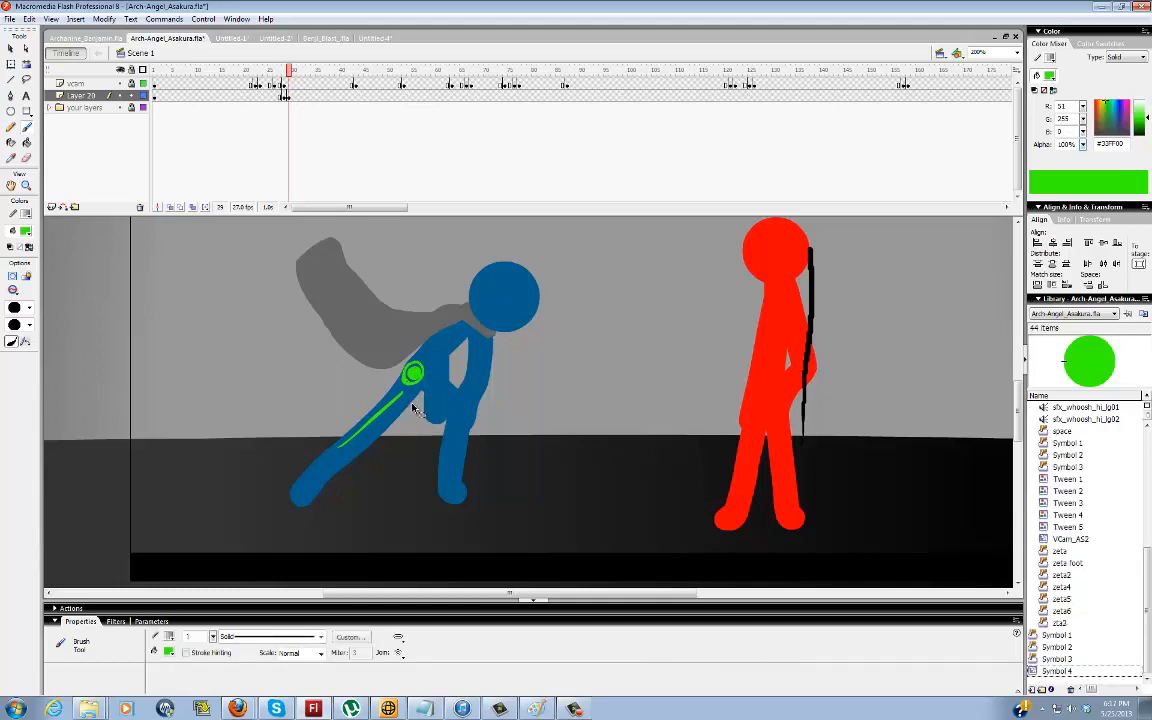
key(ctrl+z)
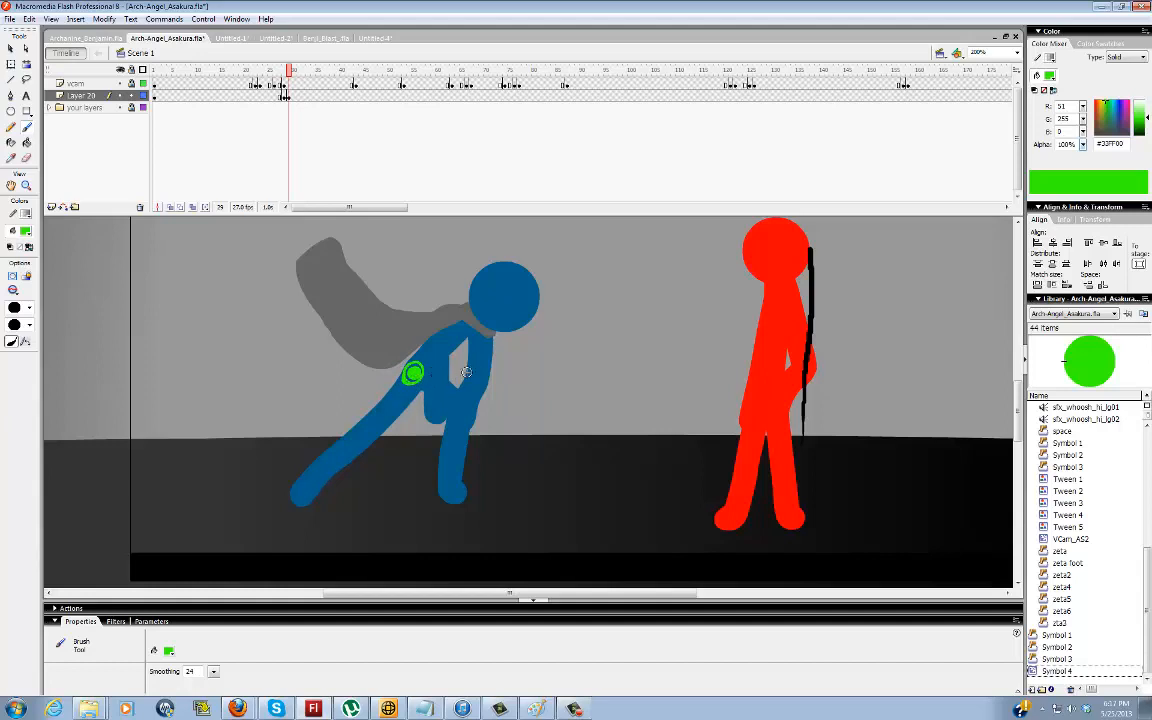
Mark the blue figure's hip with connected green brush dots from frame 30 through frame 34
key(.)
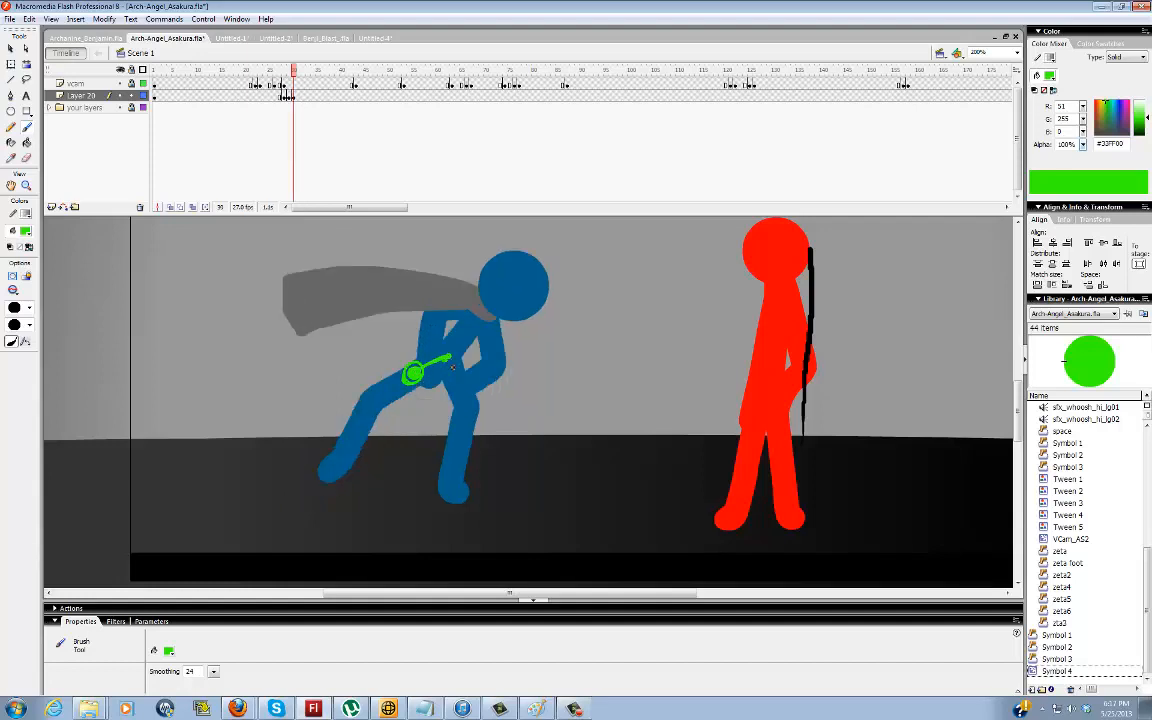
key(period)
key(period)
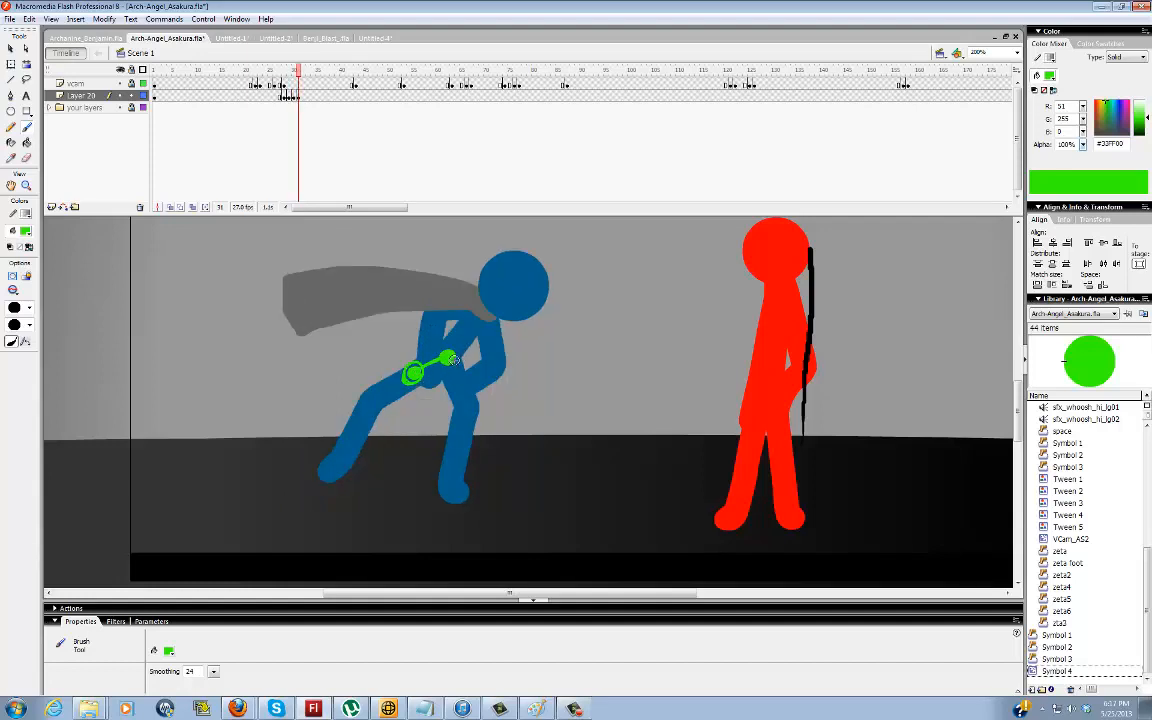
drag(457, 351, 471, 333)
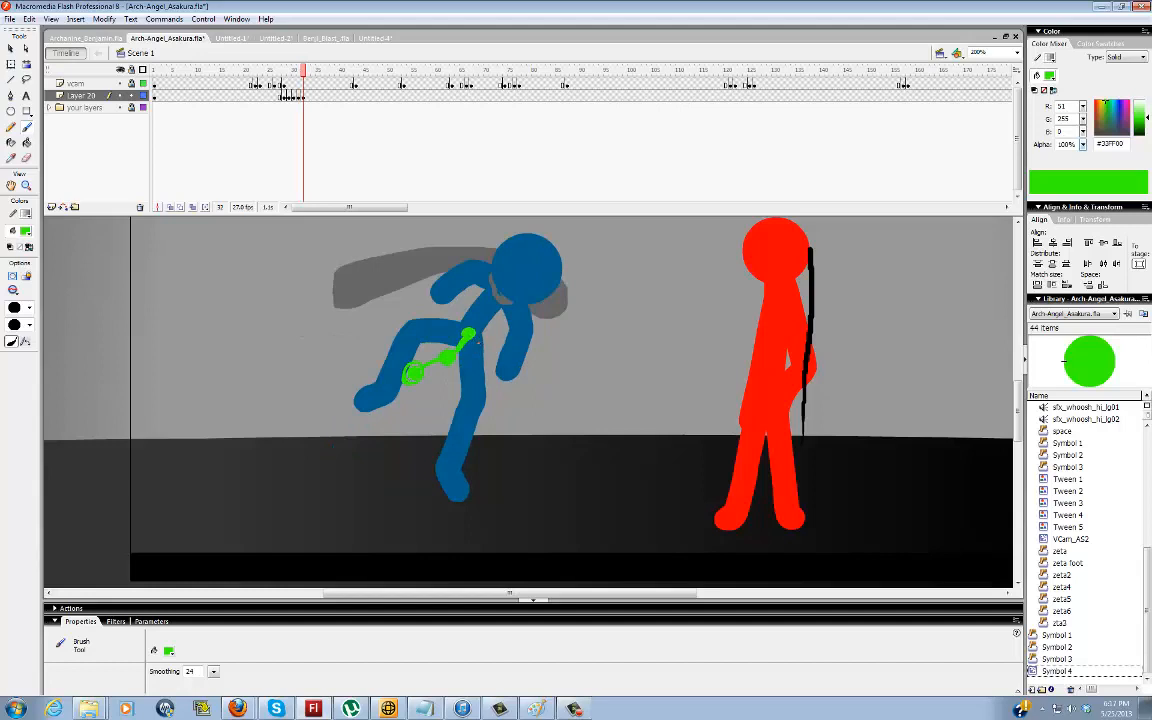
key(period)
key(period)
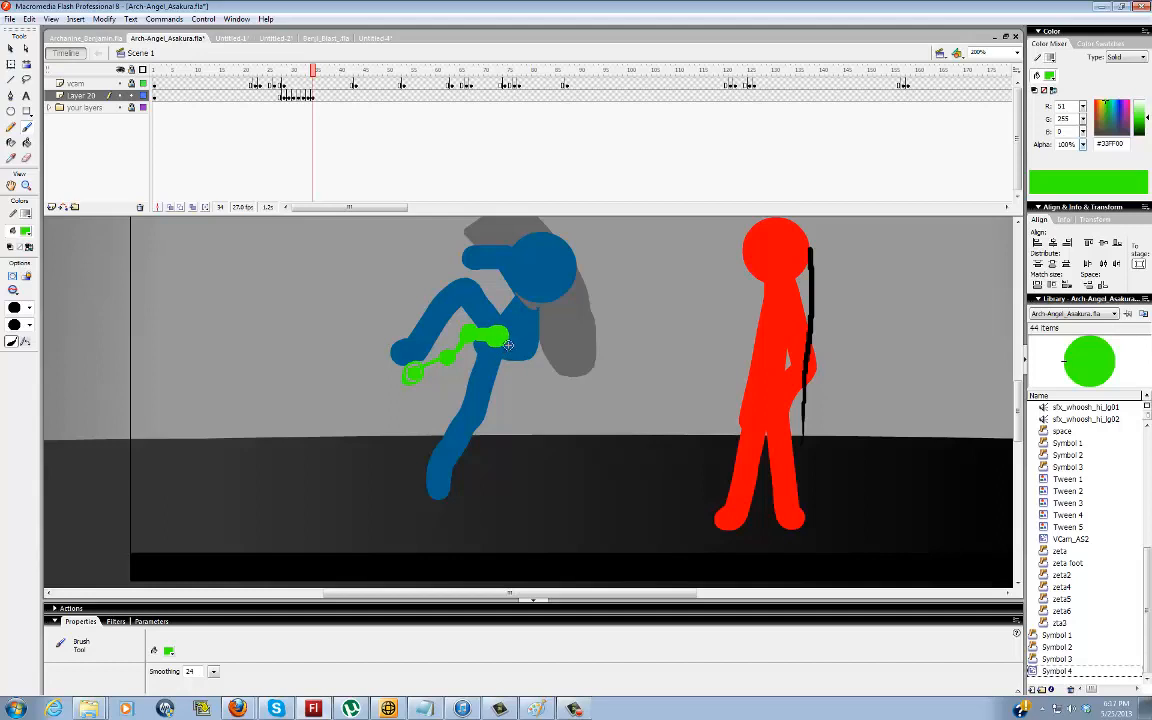
Continue the green hip path with connected brush dots from frame 35 through frame 39
key(period)
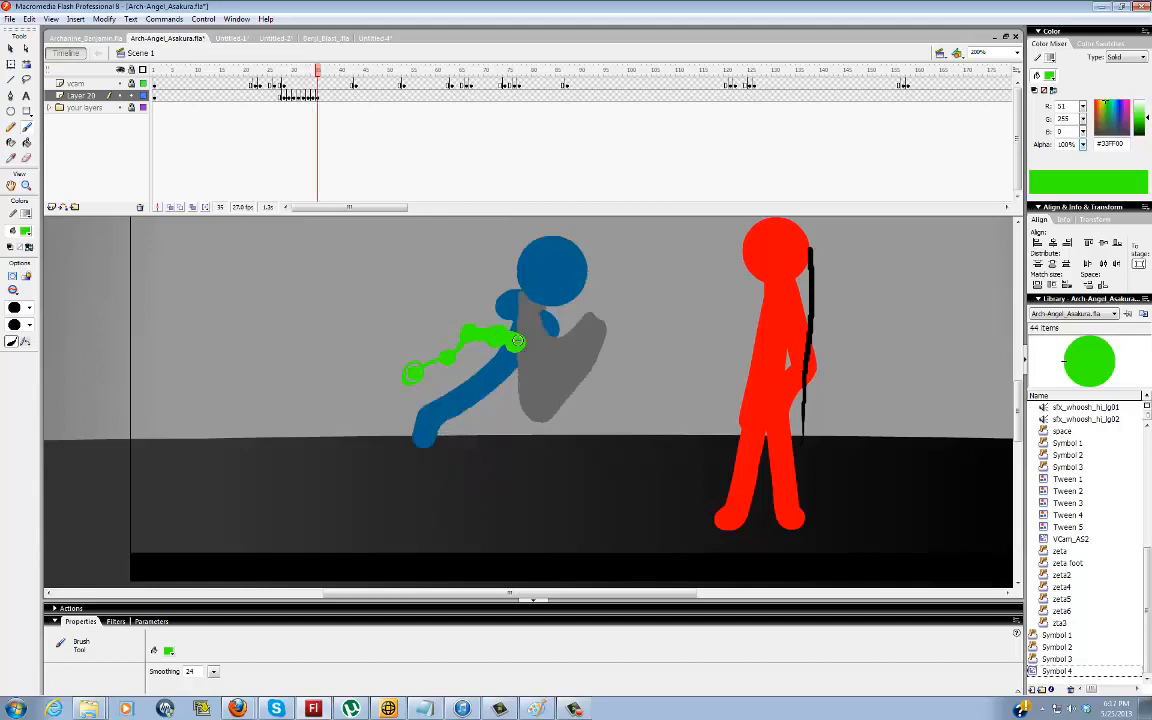
key(period)
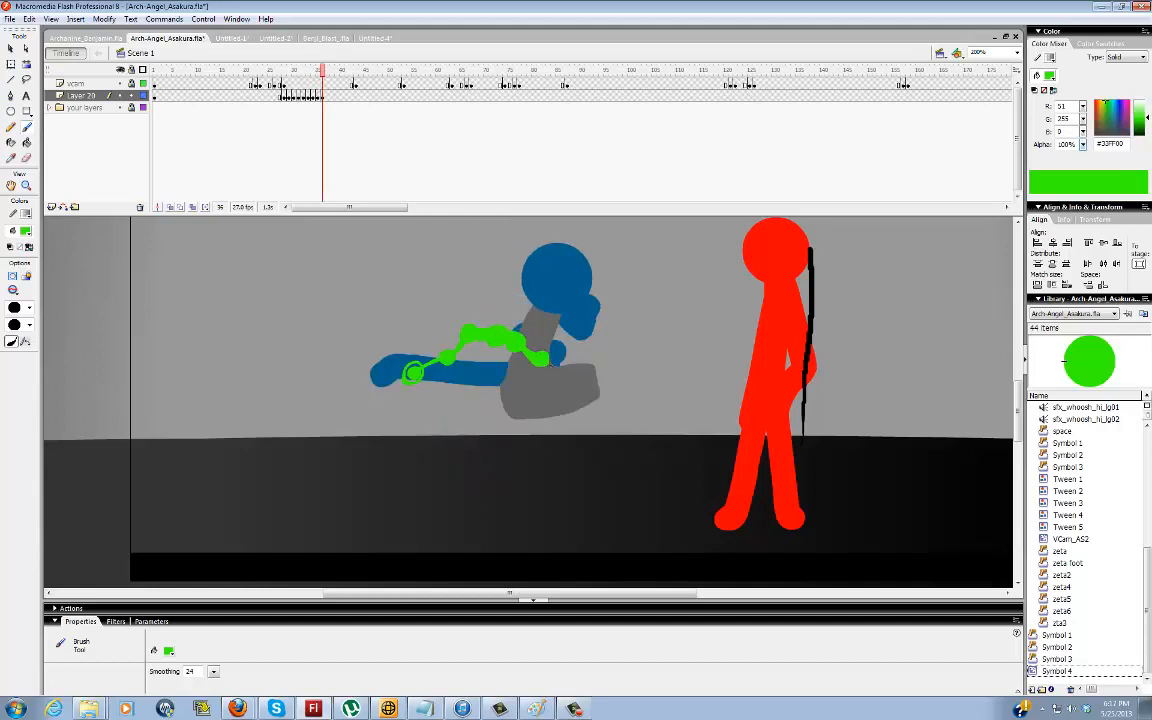
key(period)
key(period)
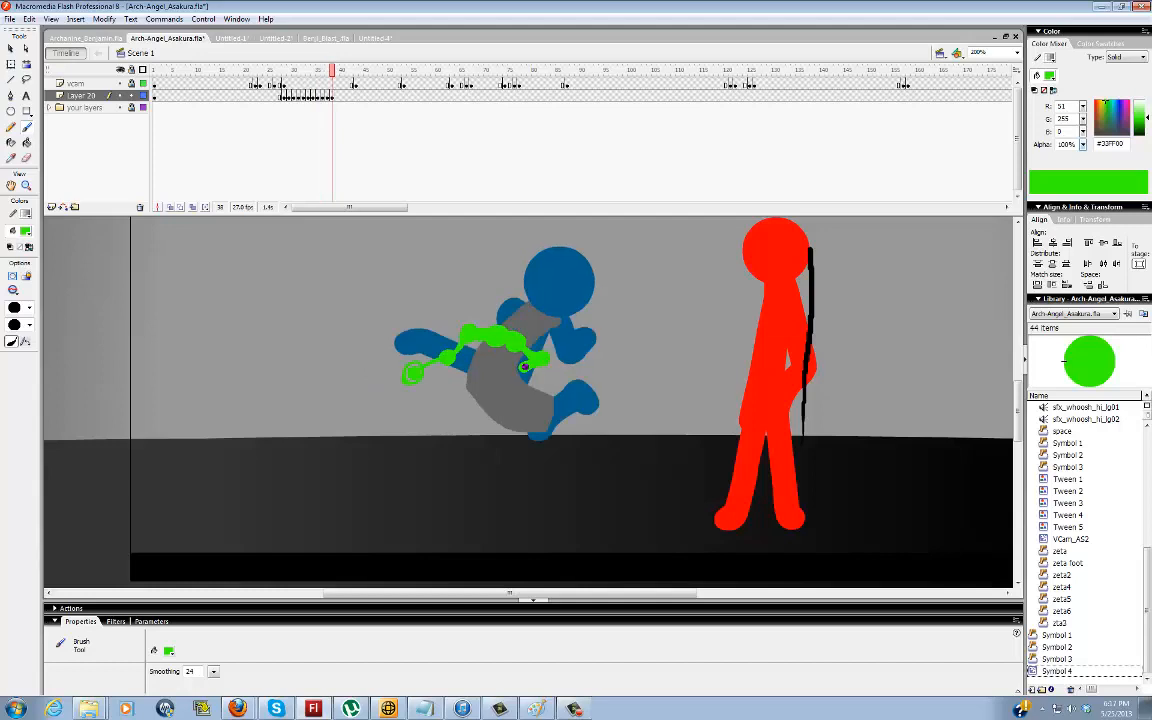
key(period)
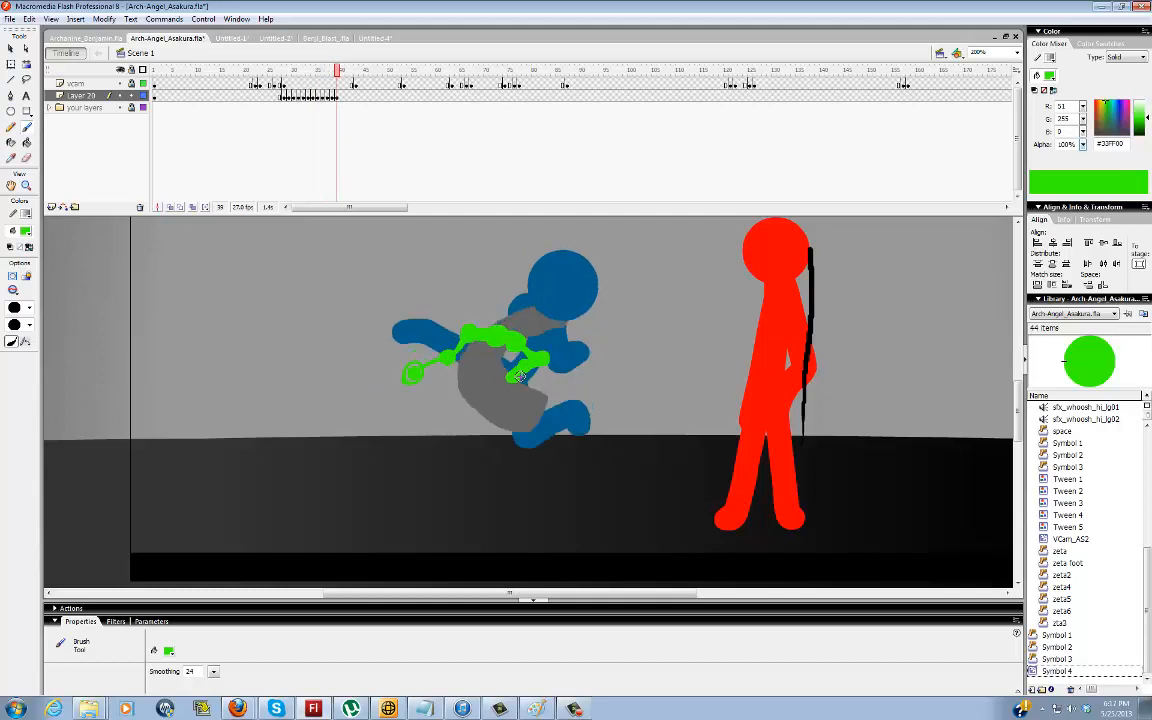
Extend the green hip path through frame 43, ending with a long line to the kicking figure's hip
key(period)
key(period)
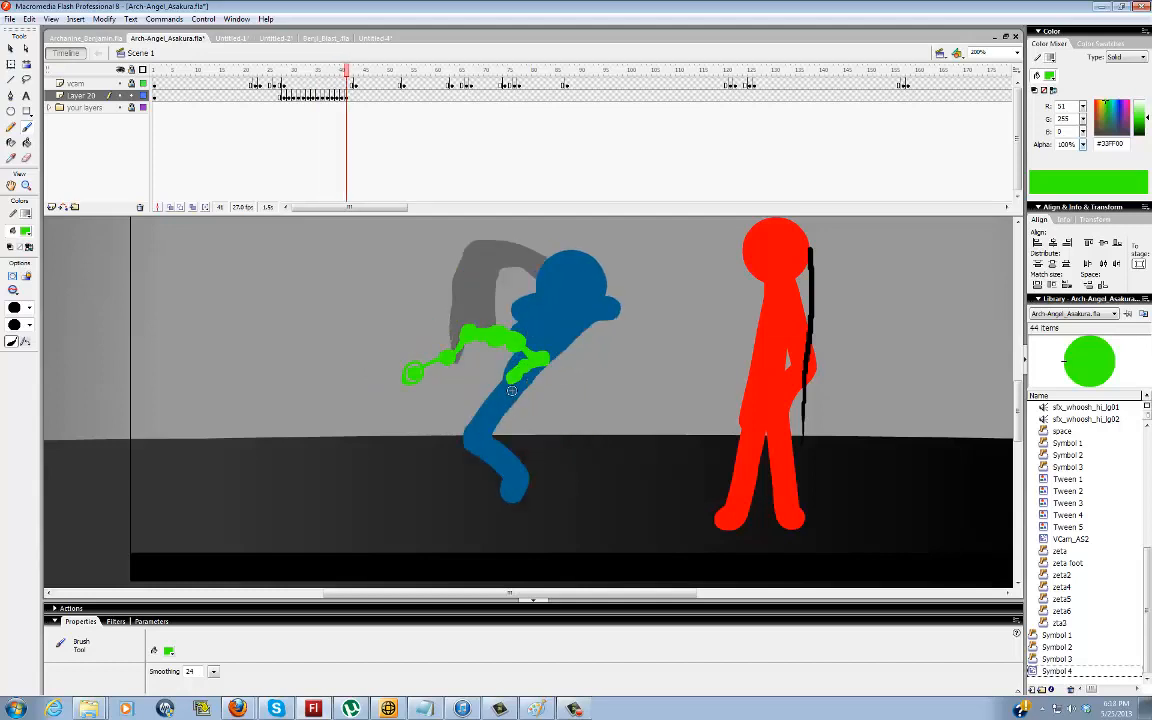
key(period)
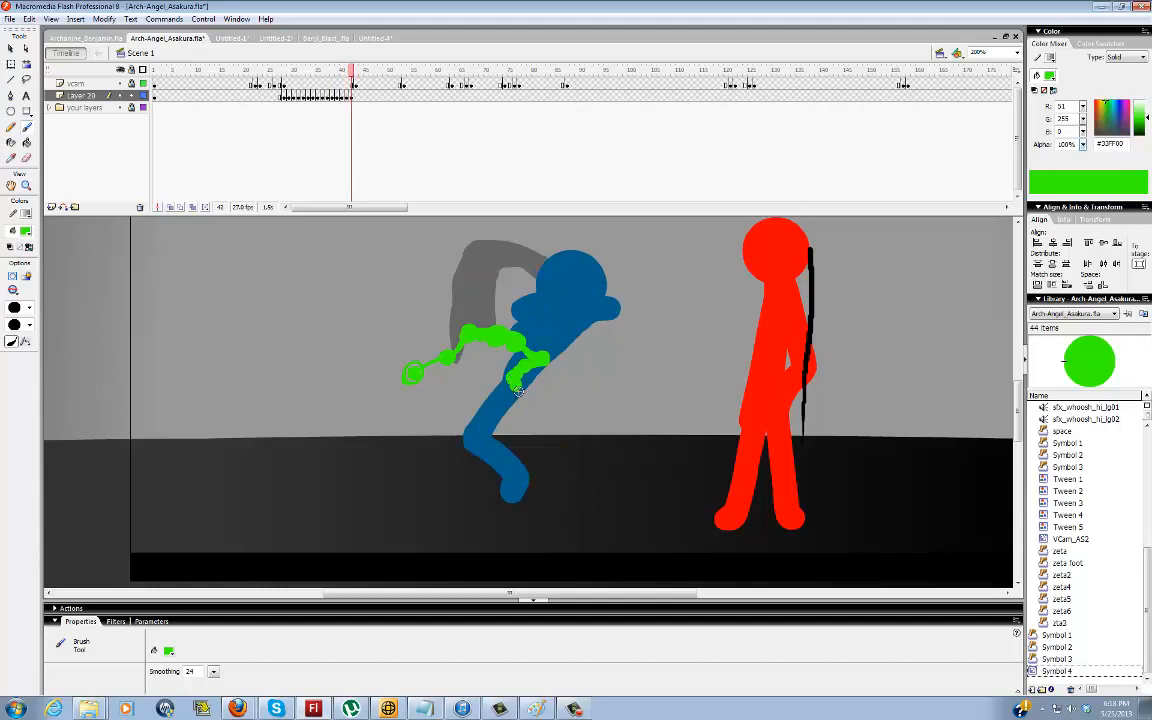
key(period)
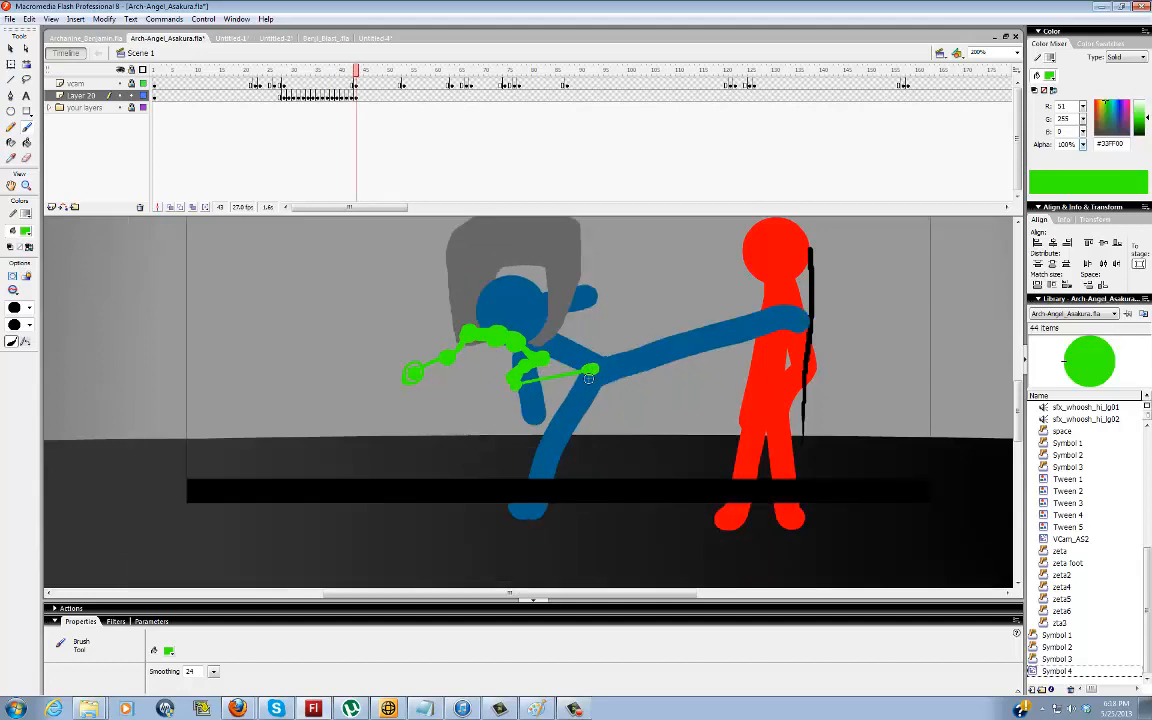
key(period)
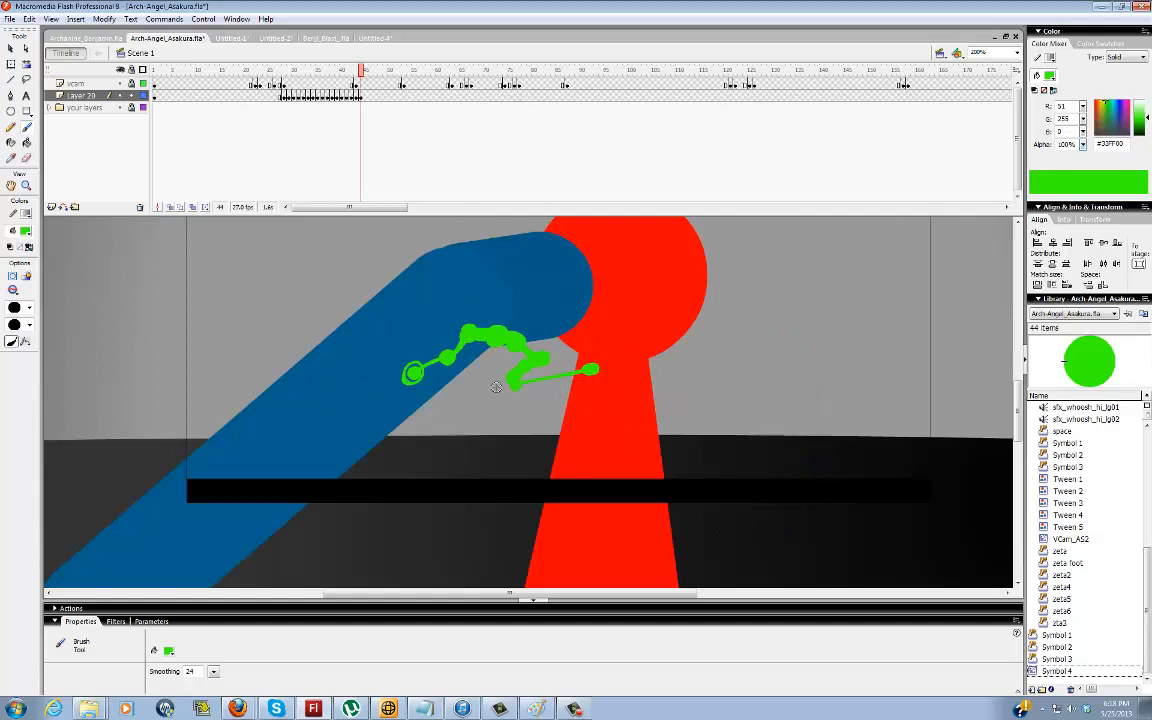
Review the hip path against the blue figure's poses by stepping back and forth between frames 44 and 30
key(comma)
key(comma)
key(comma)
key(comma)
key(comma)
key(comma)
key(comma)
key(comma)
key(comma)
key(comma)
key(comma)
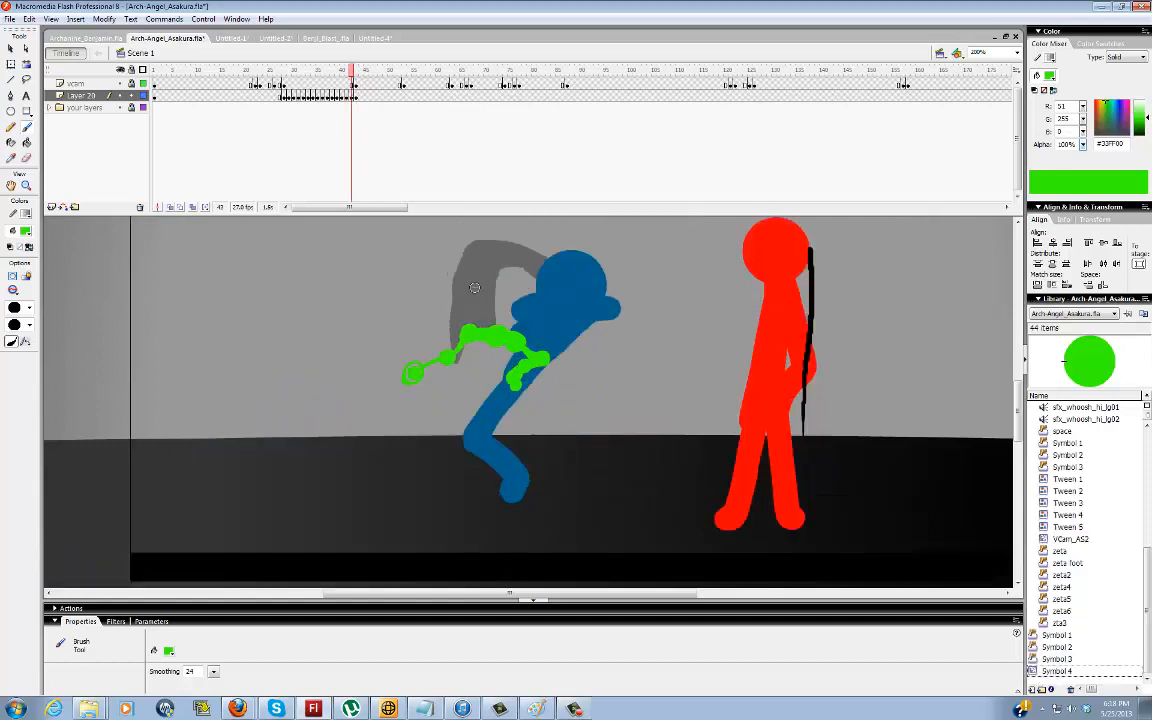
key(comma)
key(comma)
key(comma)
key(comma)
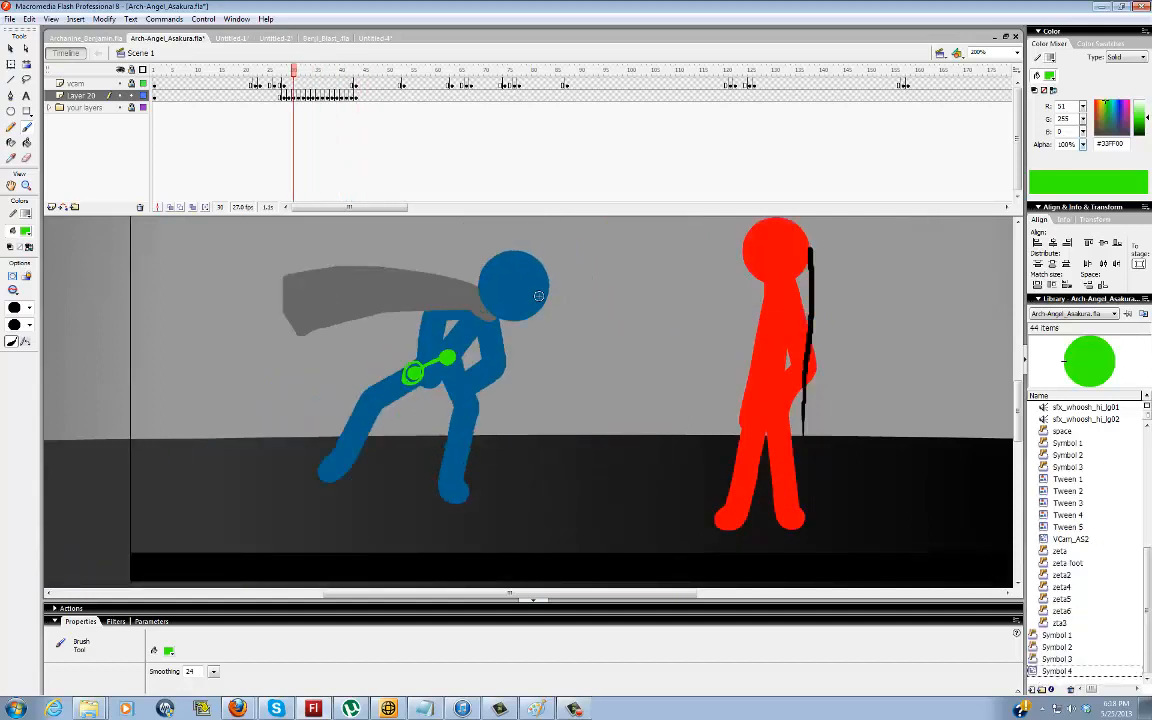
key(period)
key(period)
key(period)
key(period)
key(period)
key(period)
key(period)
key(period)
key(period)
key(period)
key(period)
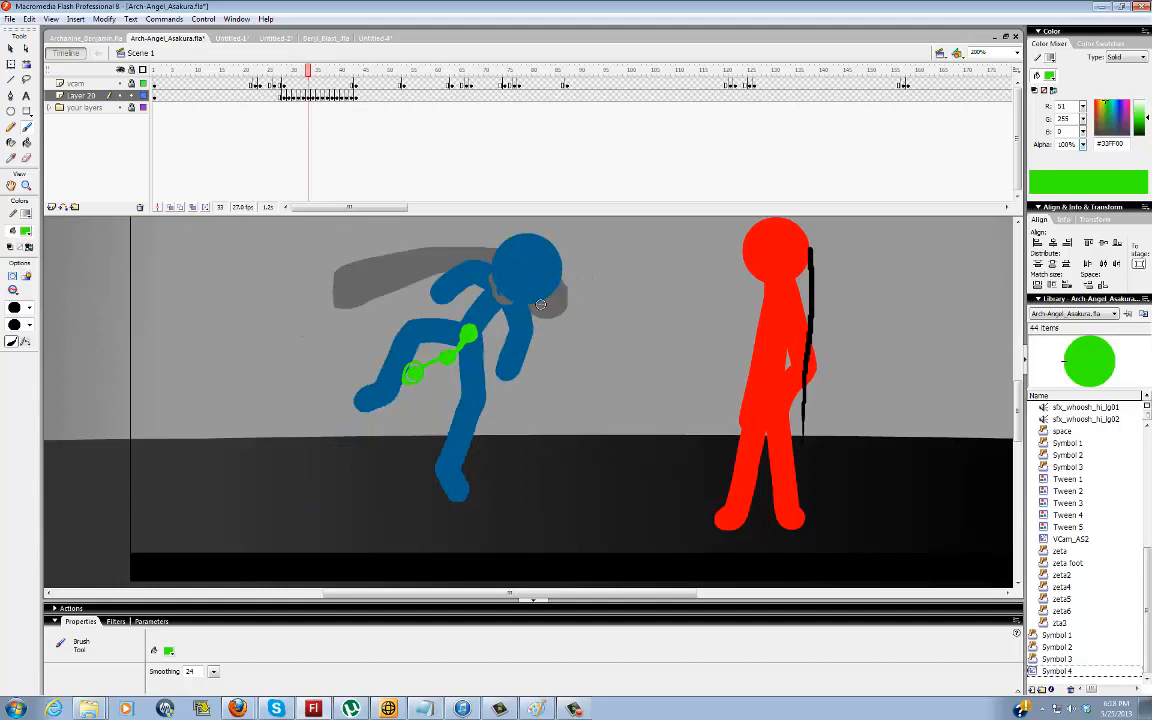
key(period)
key(period)
key(period)
key(period)
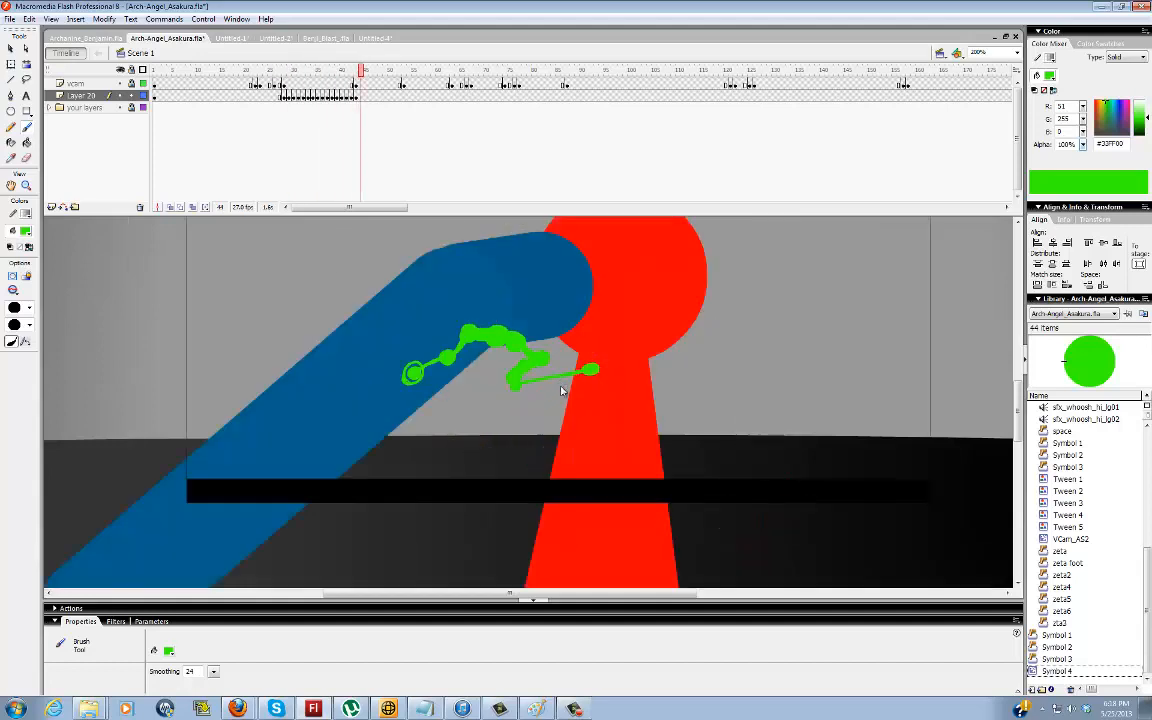
key(comma)
key(comma)
key(comma)
key(comma)
key(comma)
key(comma)
key(comma)
key(comma)
key(comma)
key(comma)
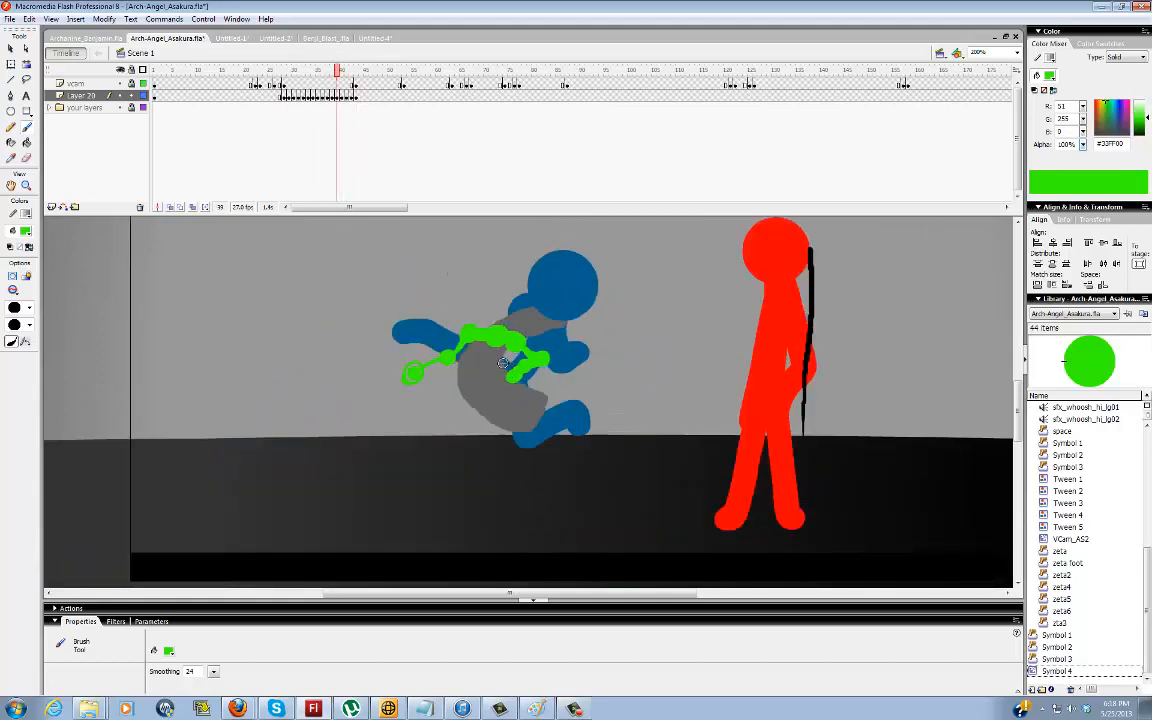
key(comma)
key(comma)
key(comma)
key(comma)
key(comma)
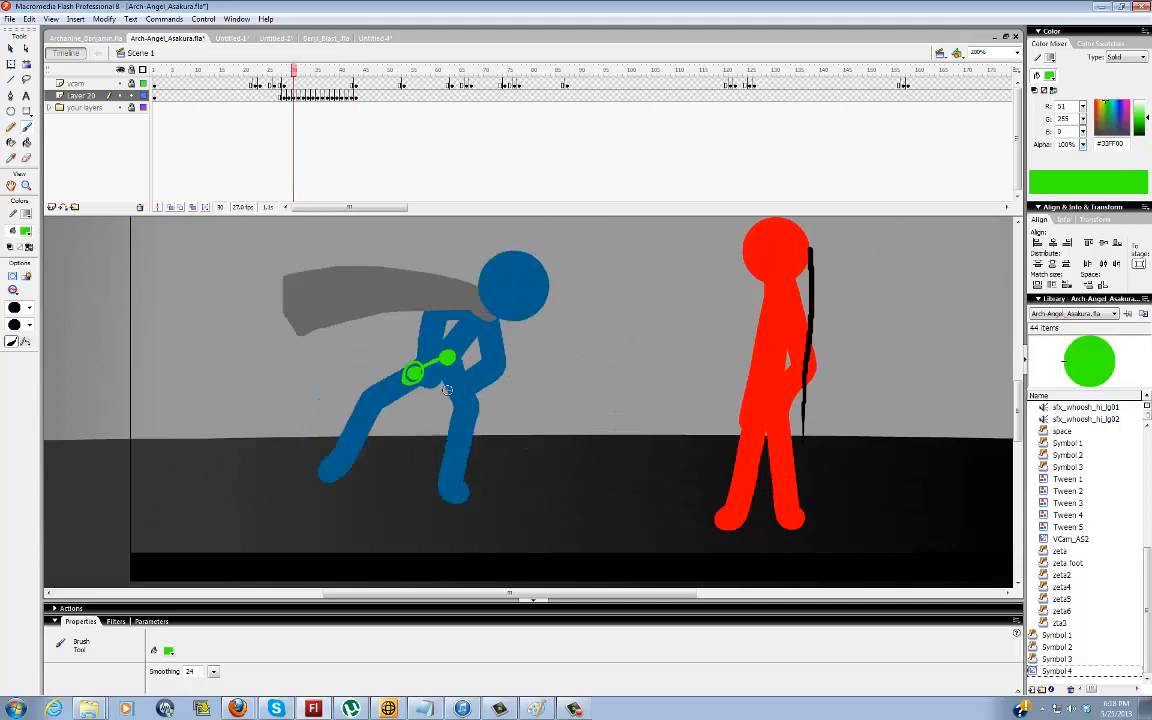
Brush green lines for the front leg and a bent back leg at frame 29, and trace the front leg at frame 30
mouse_move(413, 373)
mouse_down()
mouse_move(452, 408)
mouse_move(448, 480)
mouse_move(461, 495)
mouse_up()
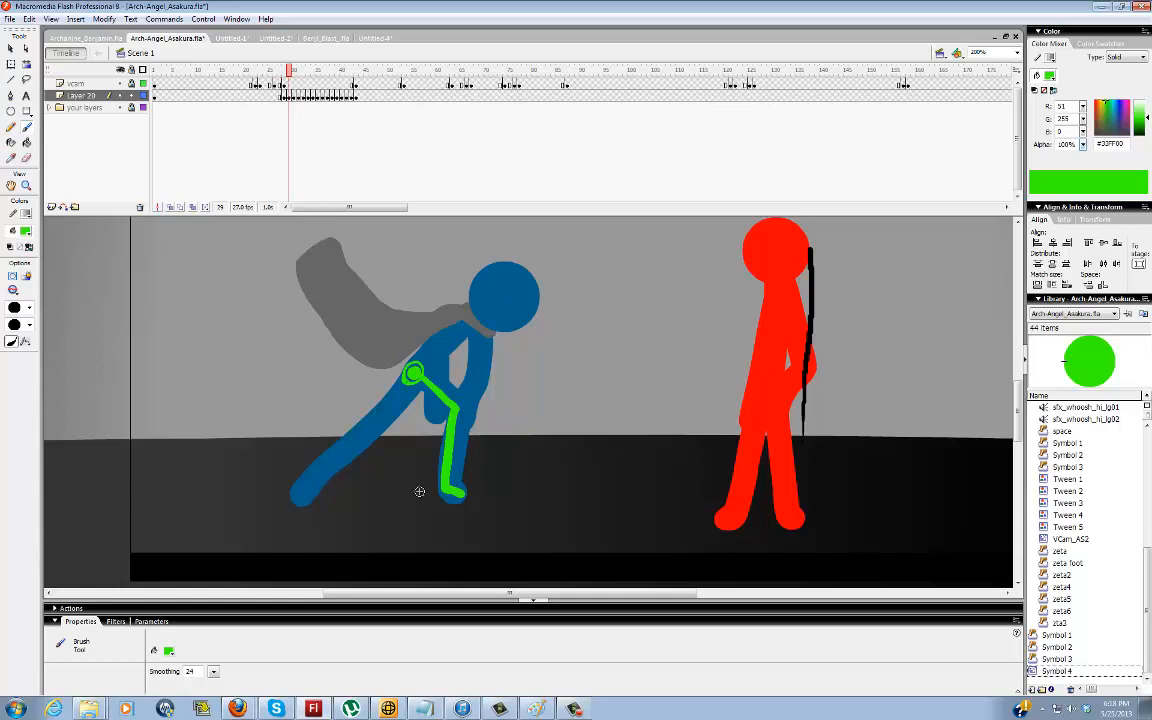
mouse_move(412, 378)
mouse_down()
mouse_move(398, 423)
mouse_move(334, 409)
mouse_up()
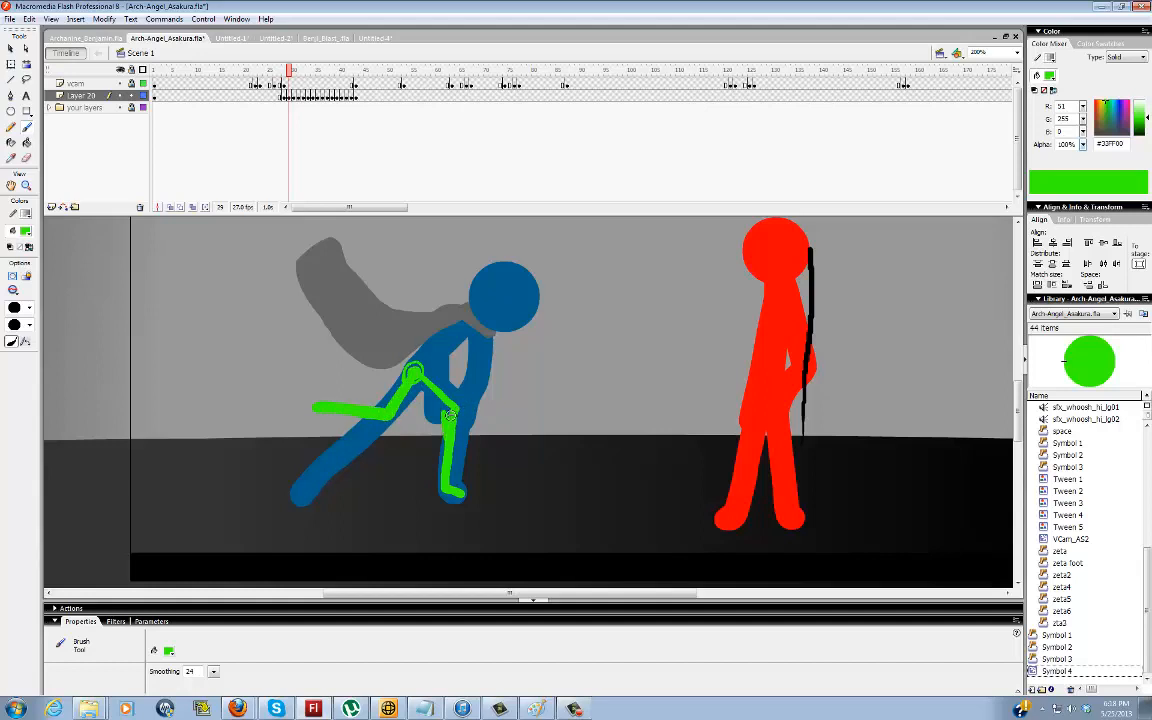
drag(455, 407, 424, 371)
drag(314, 407, 304, 431)
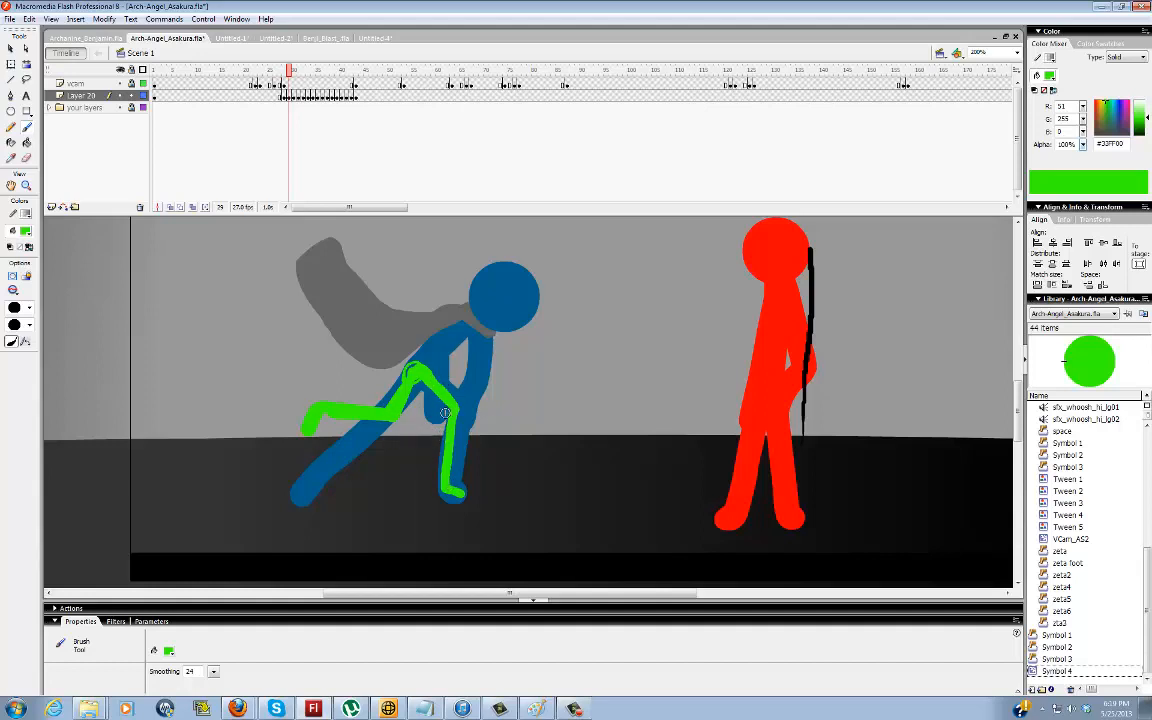
key(period)
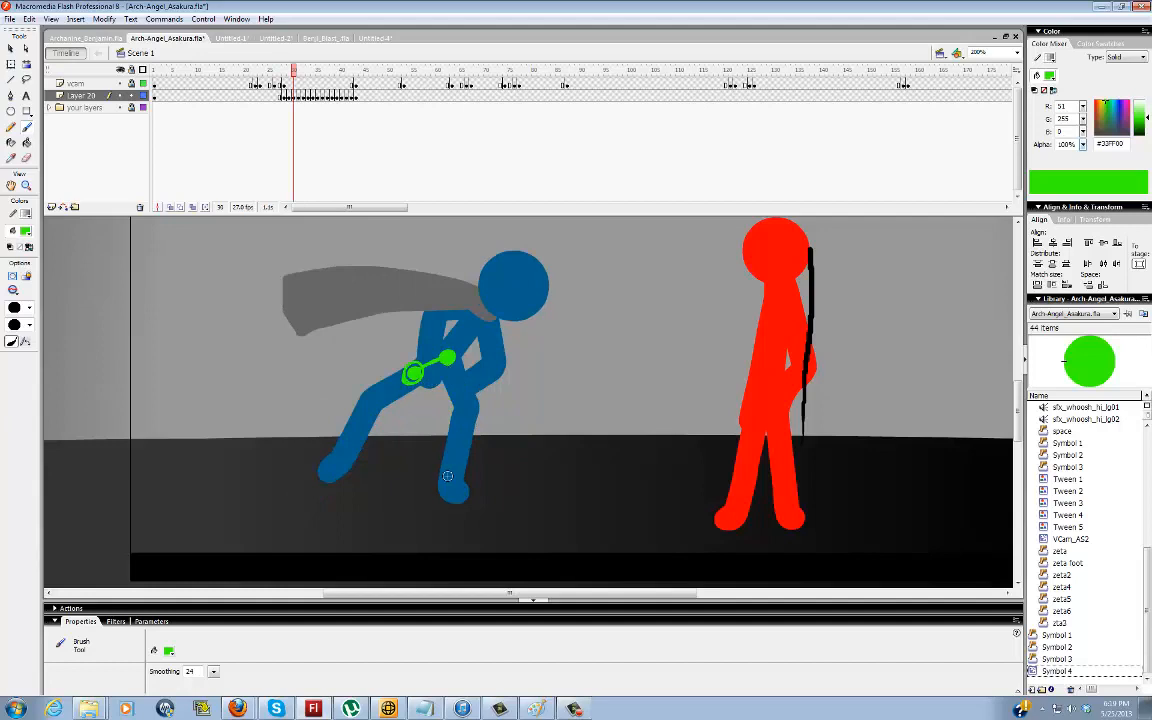
mouse_move(461, 491)
mouse_down()
mouse_move(468, 422)
mouse_move(450, 361)
mouse_up()
Examine the blue figure's hip and leg movement from frame 31 through frame 40, and return to frame 29
key(period)
key(period)
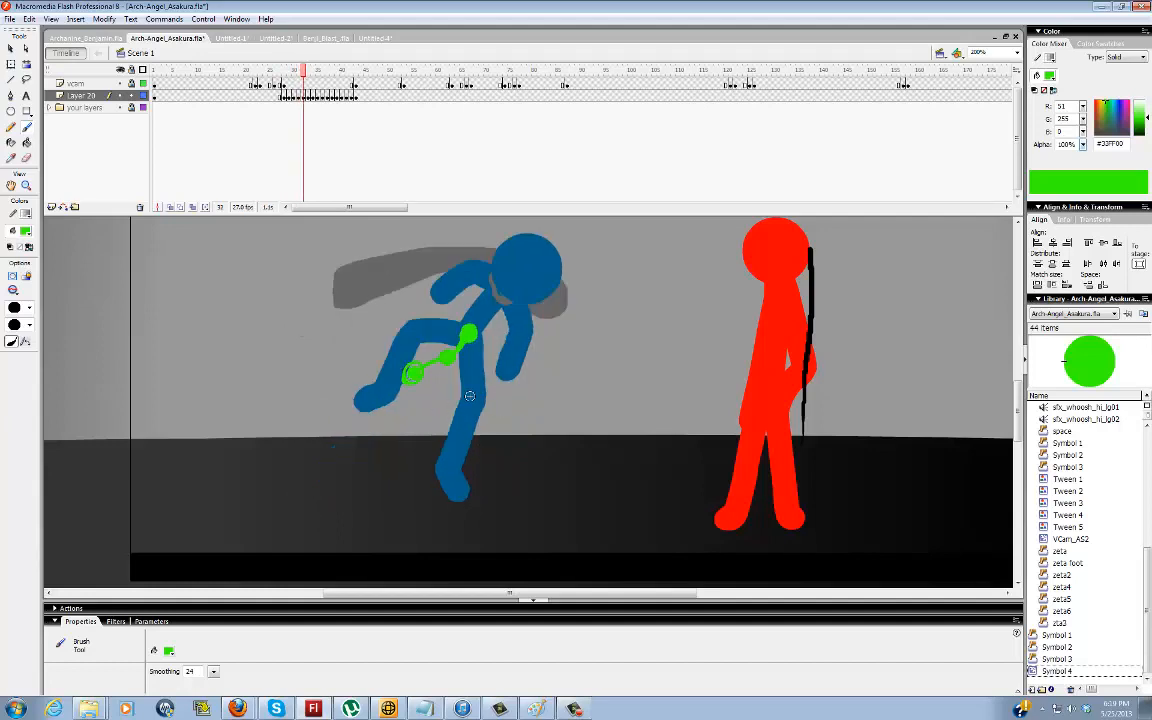
key(period)
key(period)
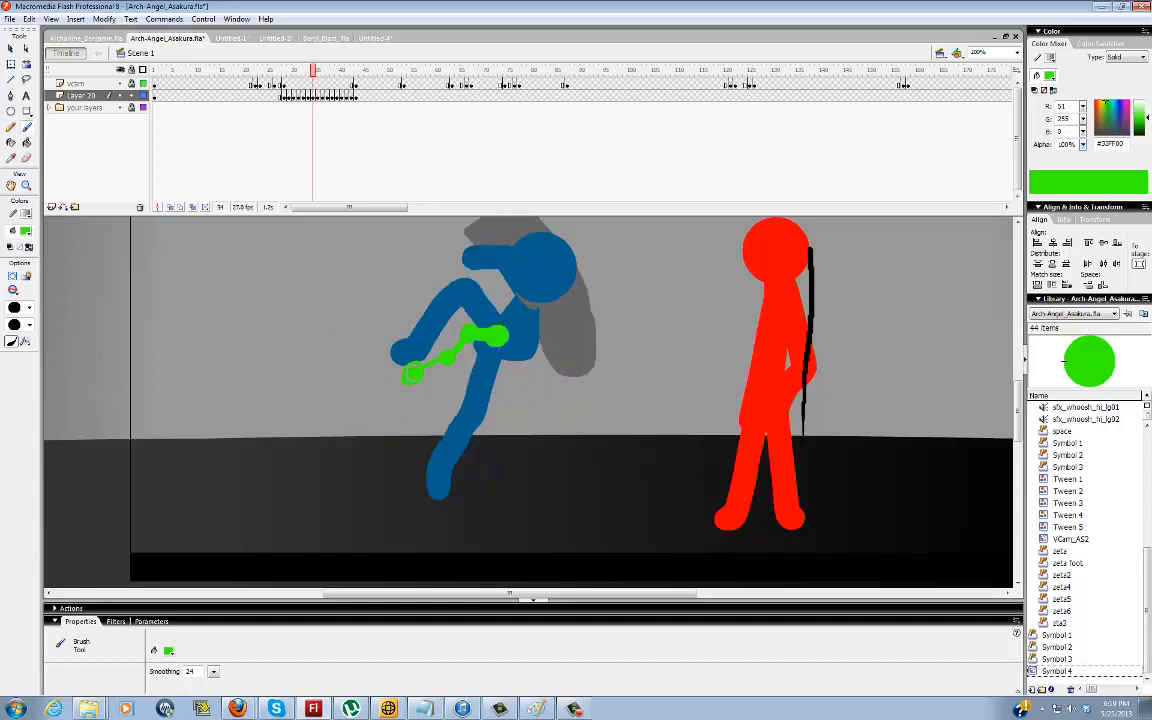
key(period)
key(period)
key(period)
key(period)
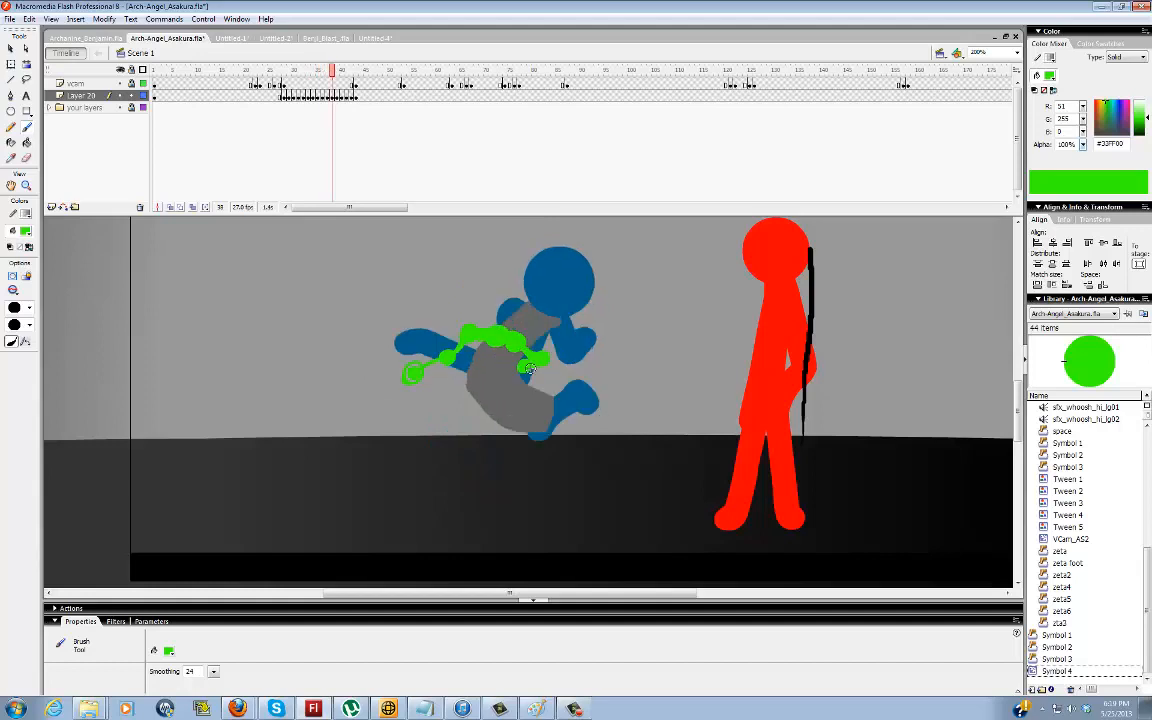
key(period)
key(period)
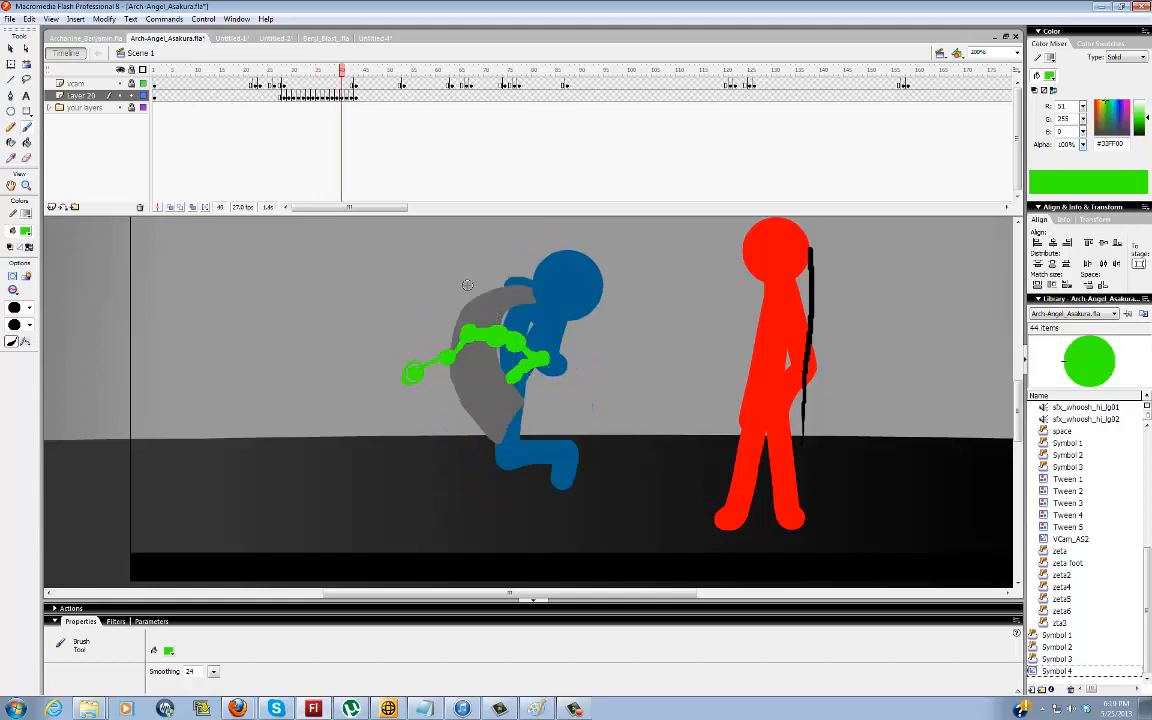
key(comma)
key(comma)
key(comma)
key(comma)
key(comma)
key(comma)
key(comma)
key(comma)
key(comma)
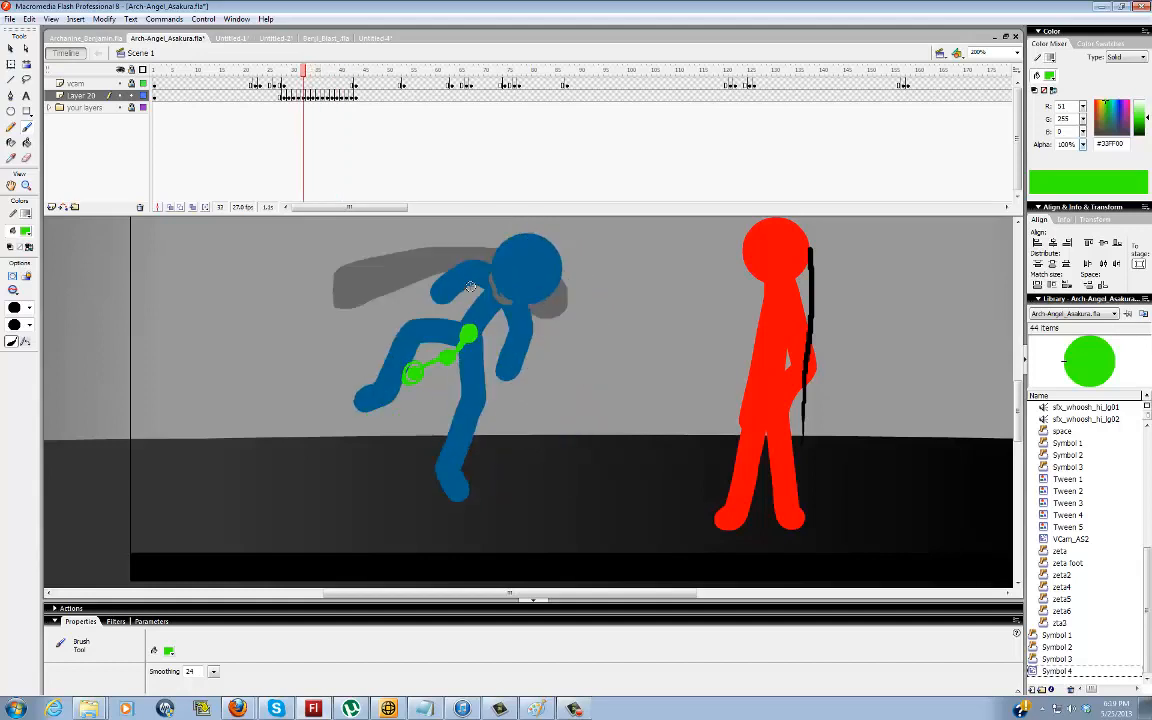
key(comma)
key(comma)
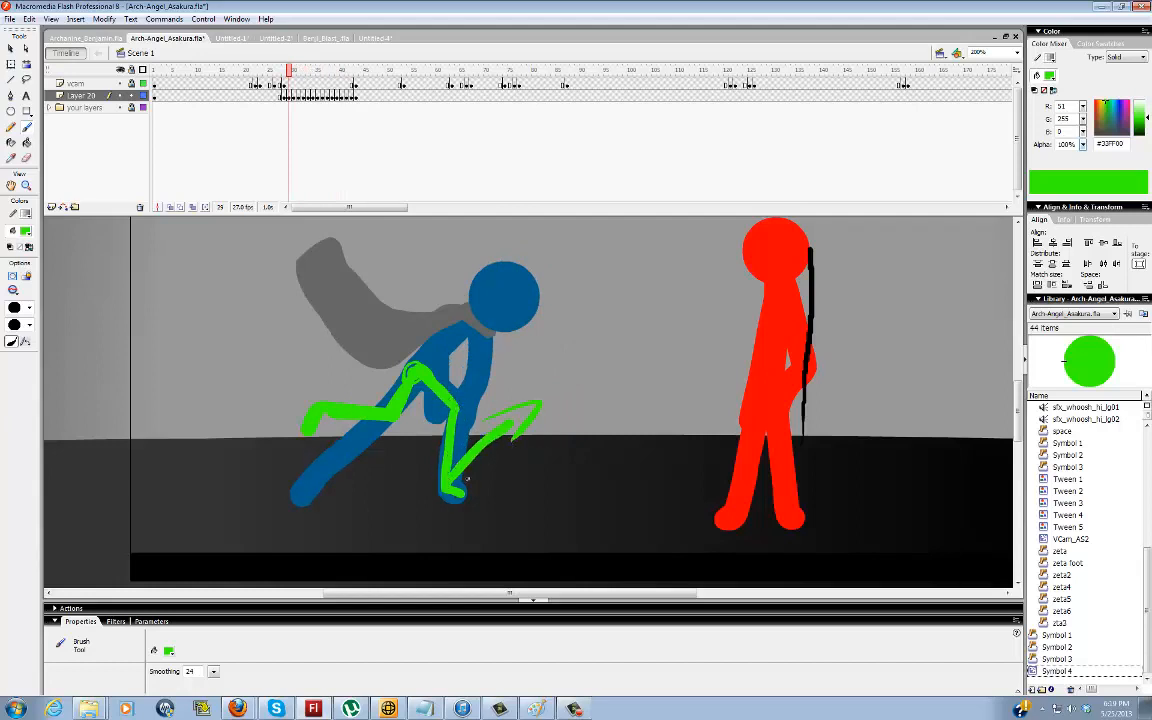
Try brushing green motion arcs from the front leg toward the red figure at frame 29, and undo them
mouse_move(487, 443)
mouse_down()
mouse_move(592, 399)
mouse_move(705, 470)
mouse_move(760, 462)
mouse_up()
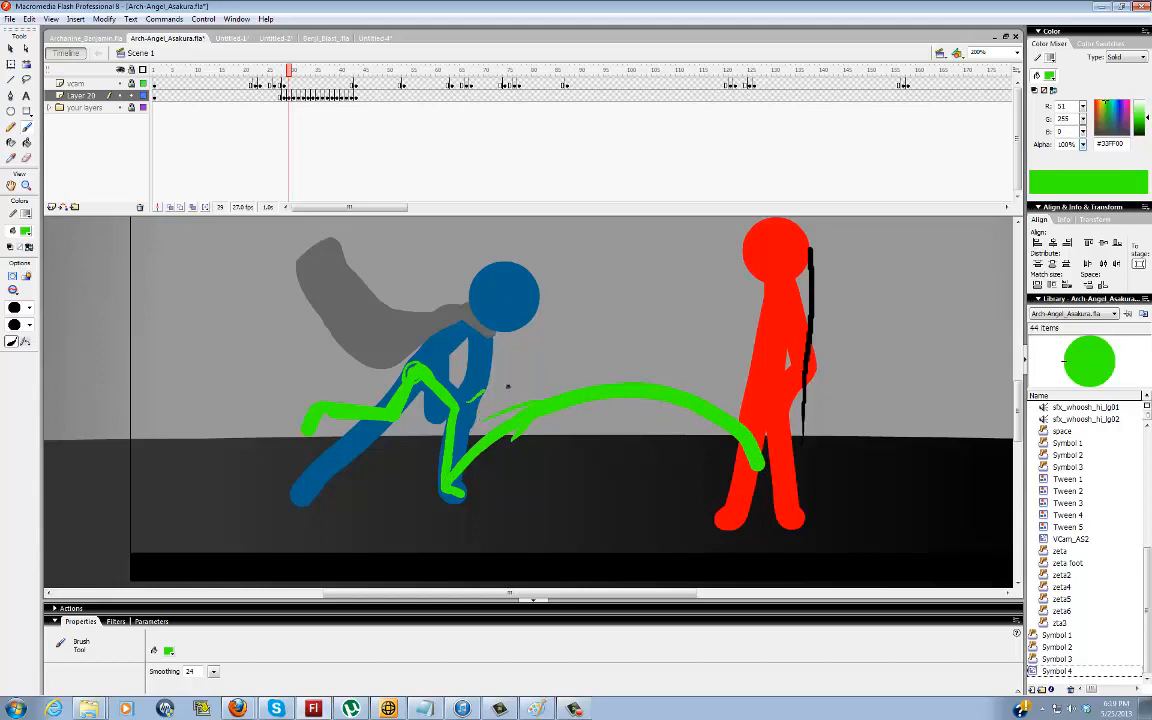
mouse_move(470, 400)
mouse_down()
mouse_move(622, 343)
mouse_move(556, 367)
mouse_up()
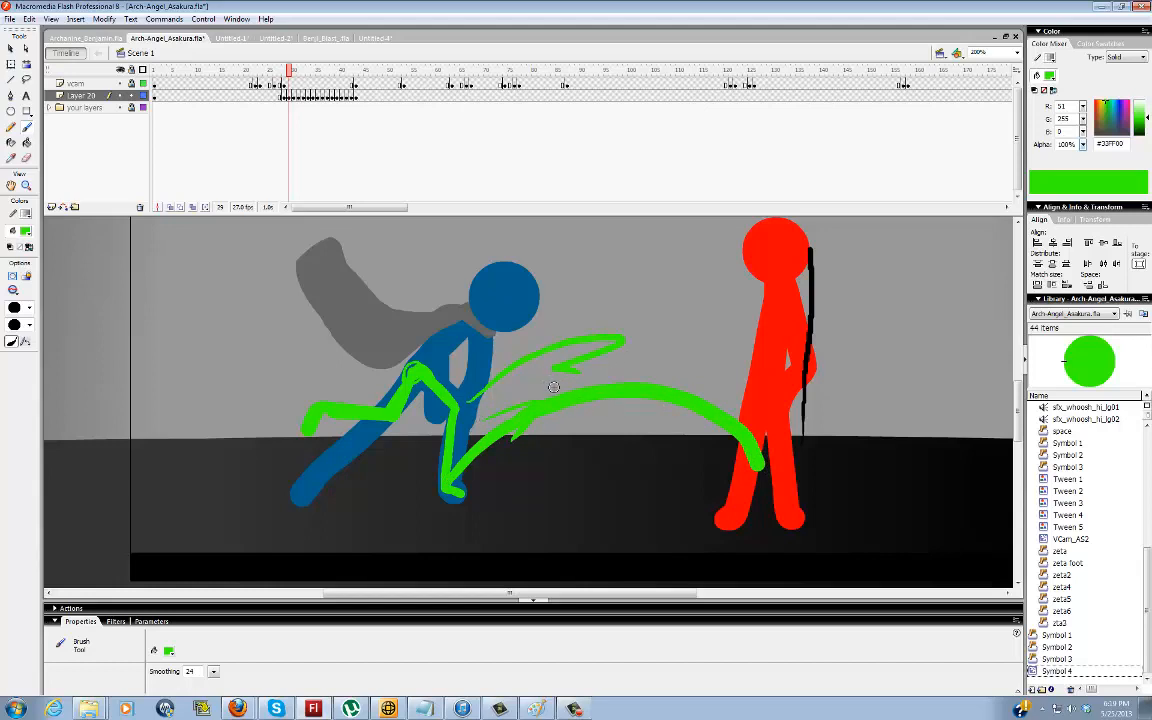
key(v)
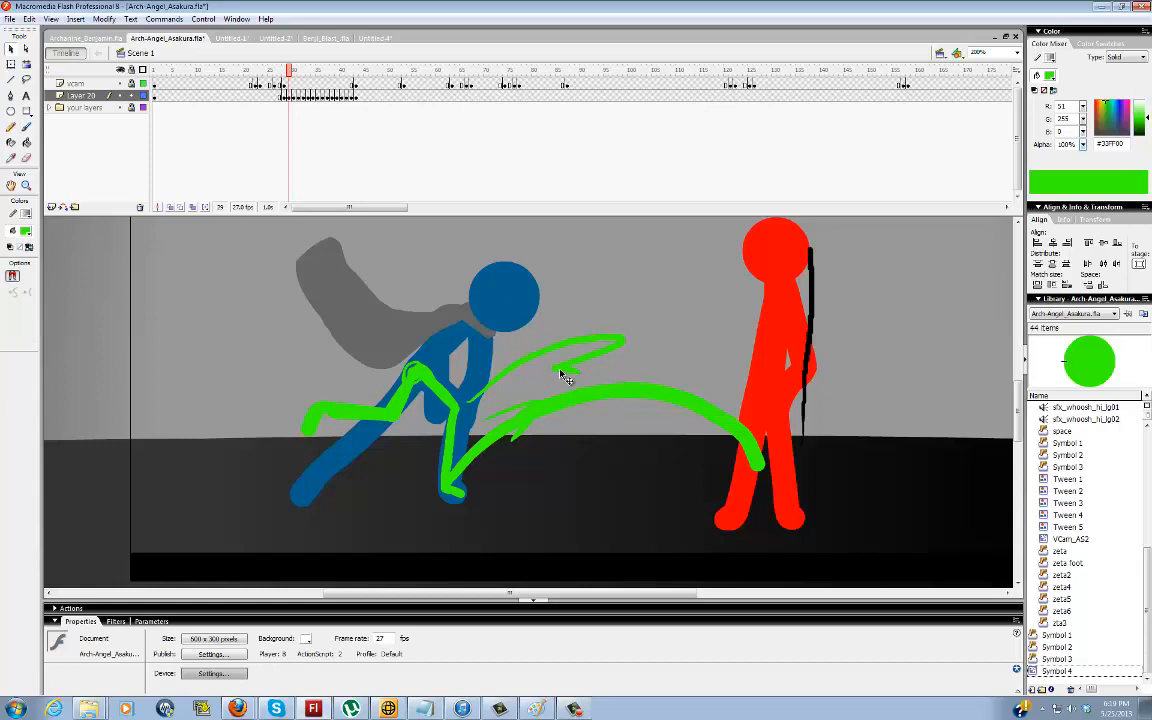
key(ctrl+z)
key(ctrl+z)
key(ctrl+z)
key(ctrl+z)
key(ctrl+z)
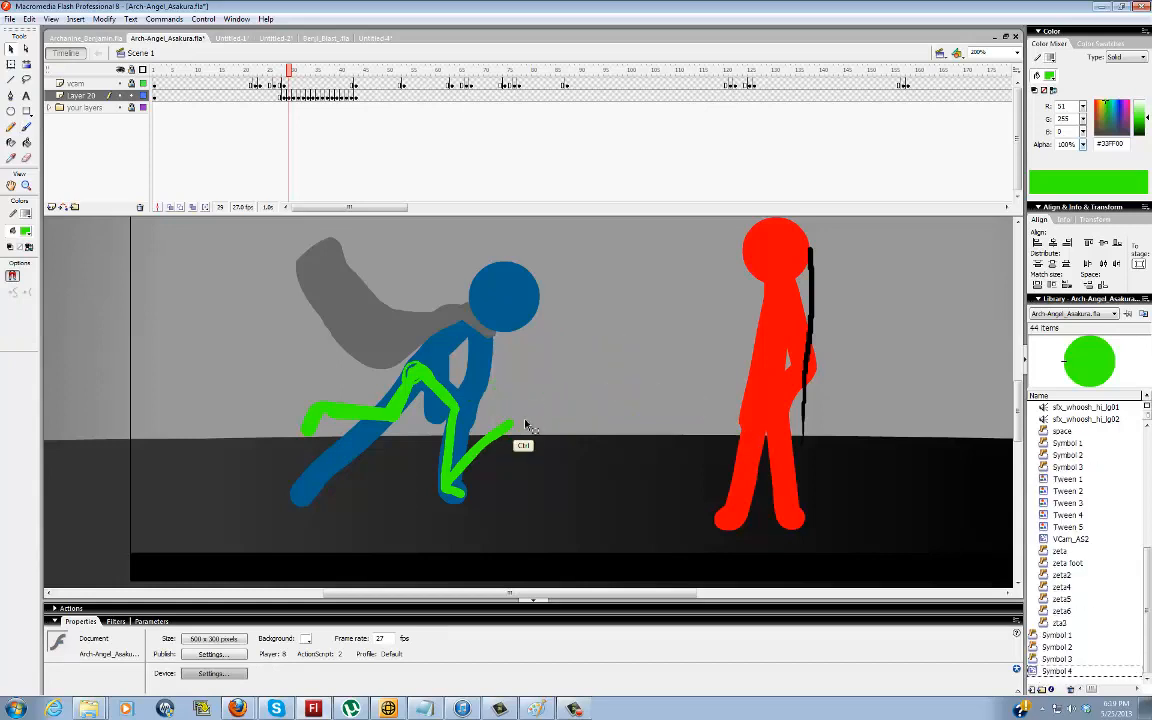
Review the blue figure's poses and green marks frame by frame from frame 30 to frame 38 with the Brush active
key(period)
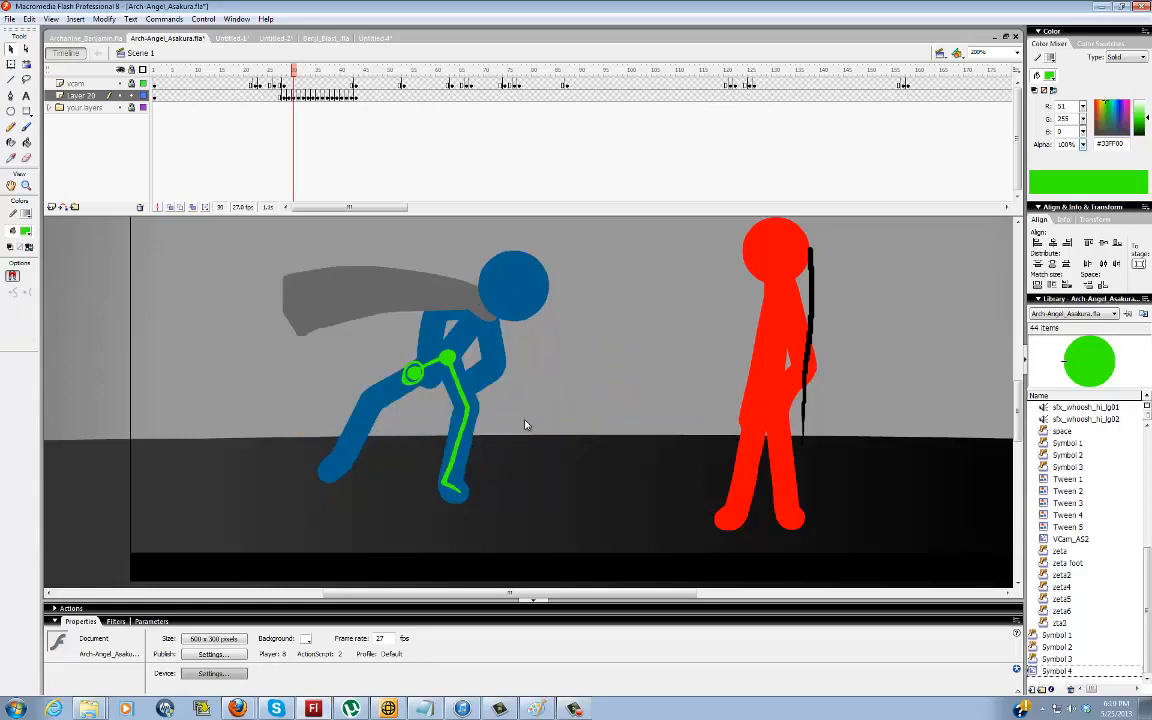
key(period)
key(b)
key(period)
key(period)
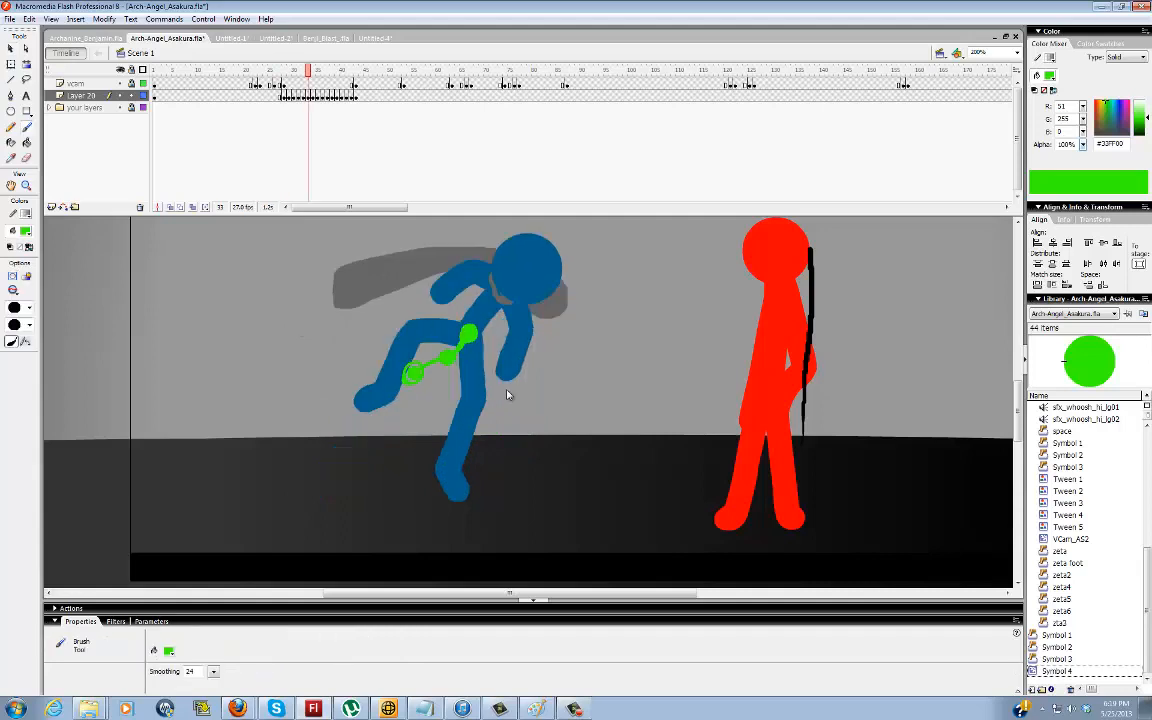
key(period)
key(period)
key(period)
key(period)
key(period)
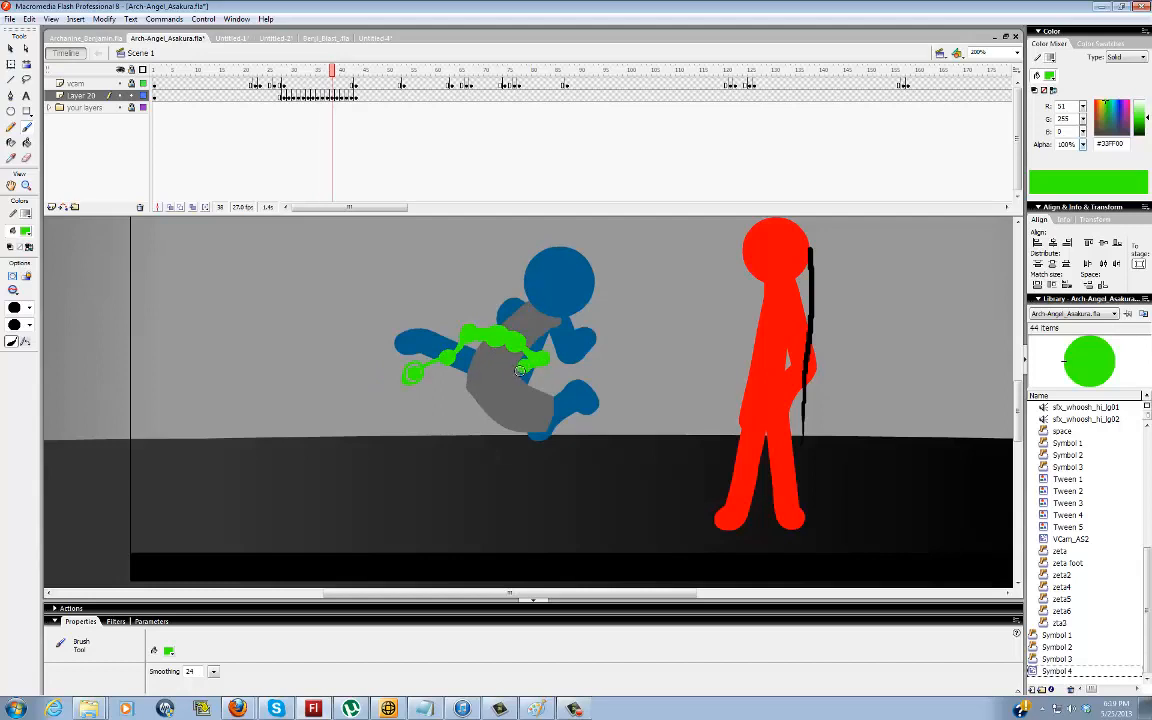
Try brushing green kick arcs and leg lines from the blue figure's hip toward the red figure at frame 38, and undo them
drag(496, 453, 588, 412)
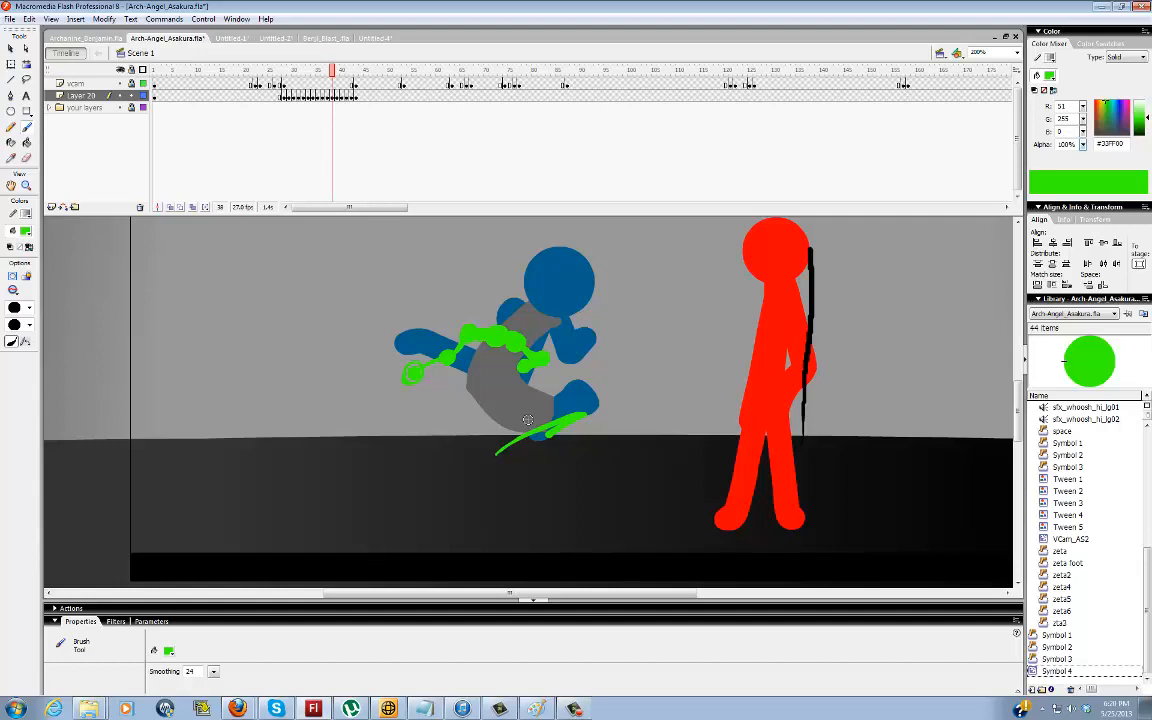
mouse_move(557, 428)
mouse_down()
mouse_move(578, 483)
mouse_move(568, 476)
mouse_move(582, 522)
mouse_up()
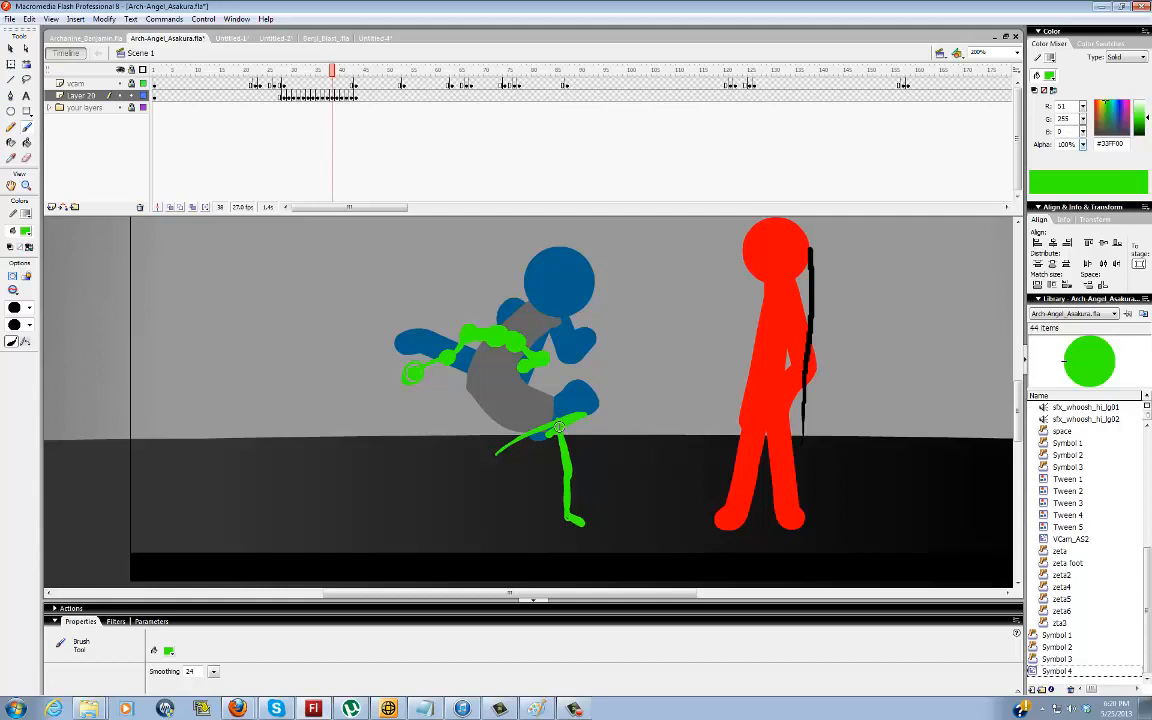
drag(559, 426, 638, 386)
drag(659, 437, 671, 460)
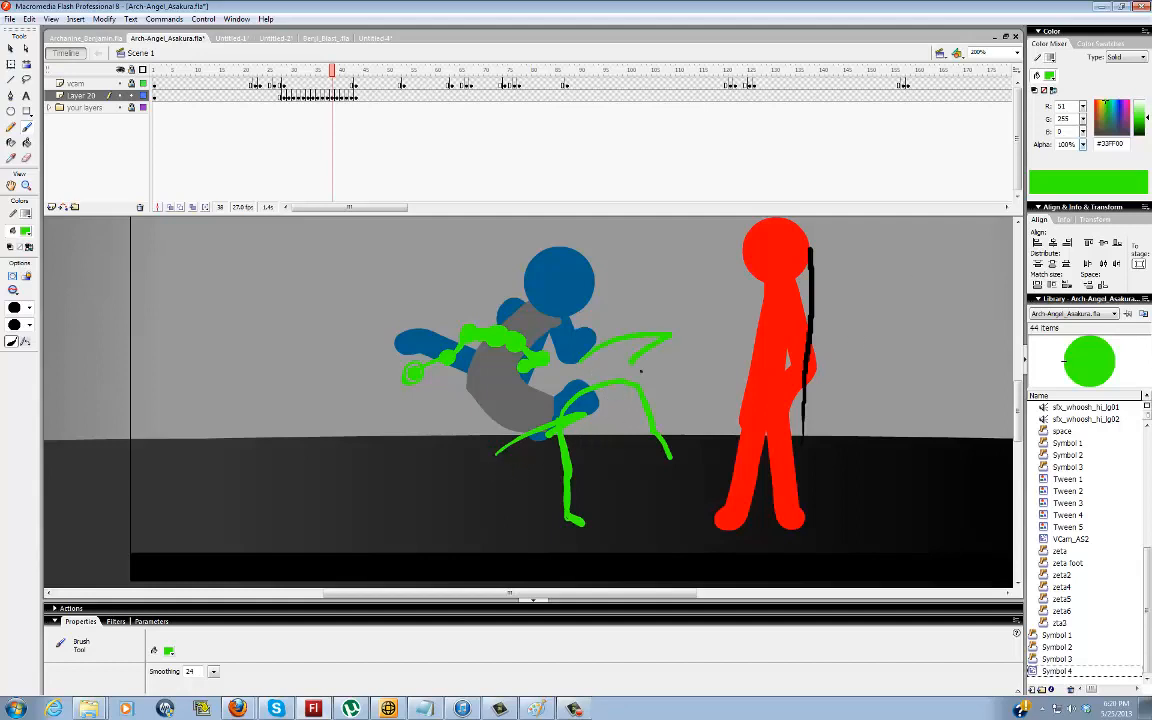
key(ctrl+z)
key(ctrl+z)
key(ctrl+z)
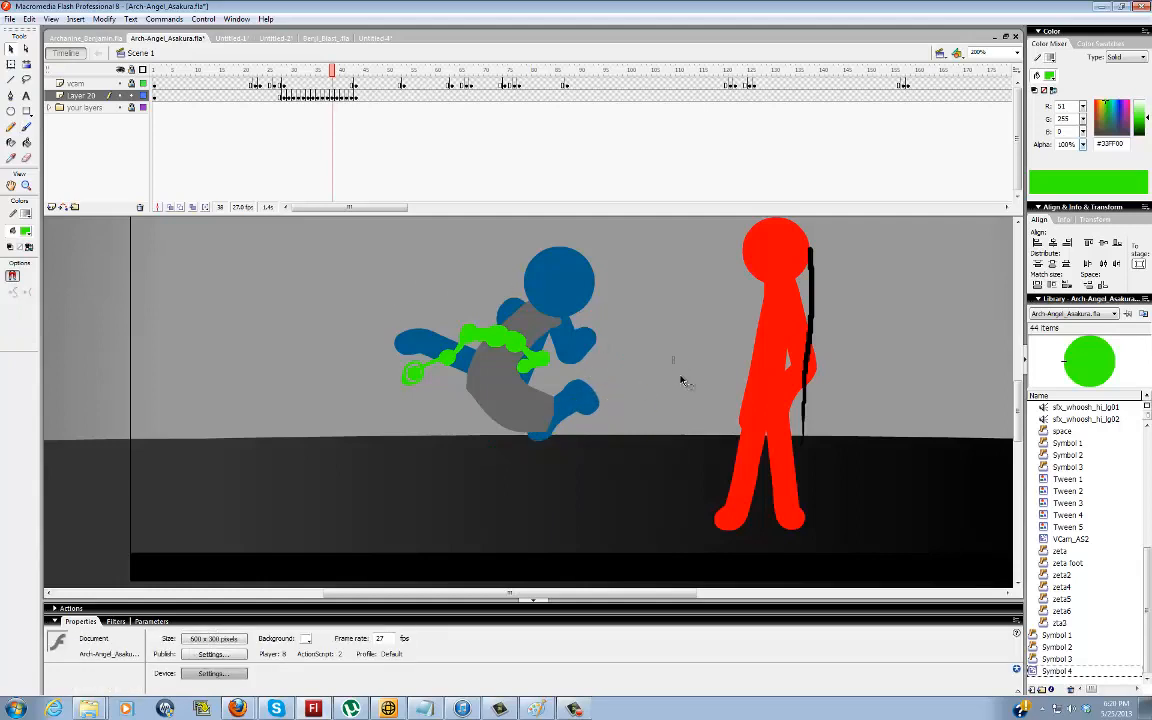
Advance to frame 45 and insert a blank keyframe on the layer holding the green marks
key(period)
key(period)
key(period)
key(period)
key(period)
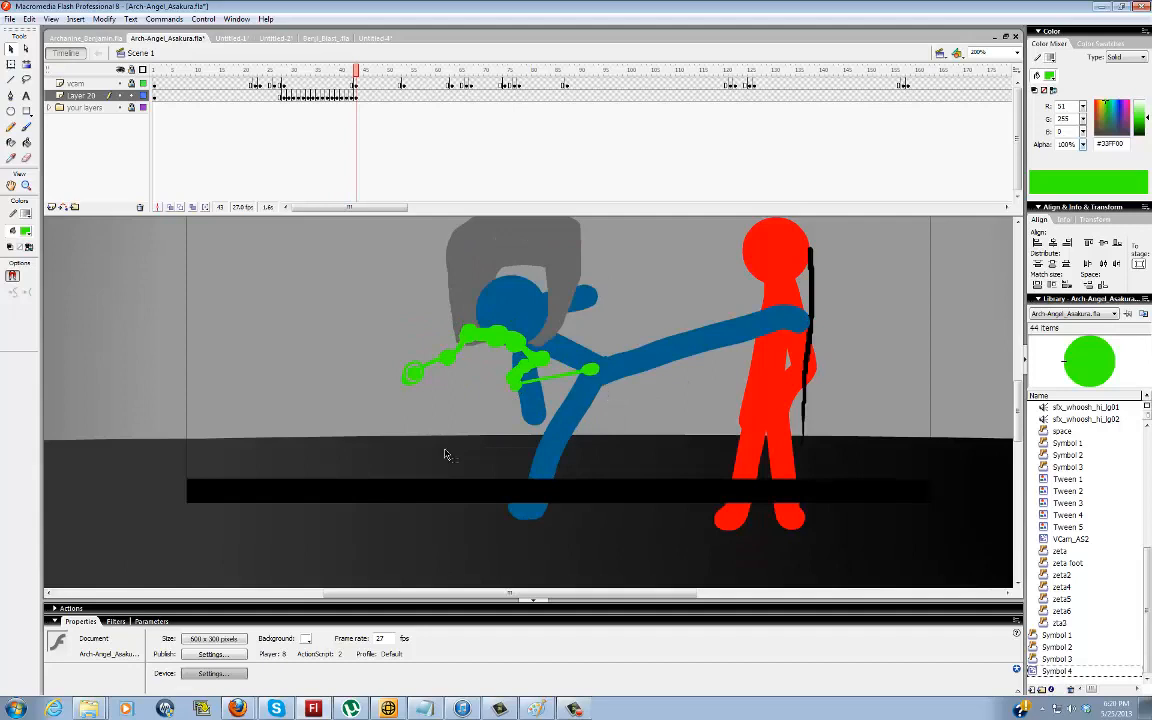
key(period)
key(period)
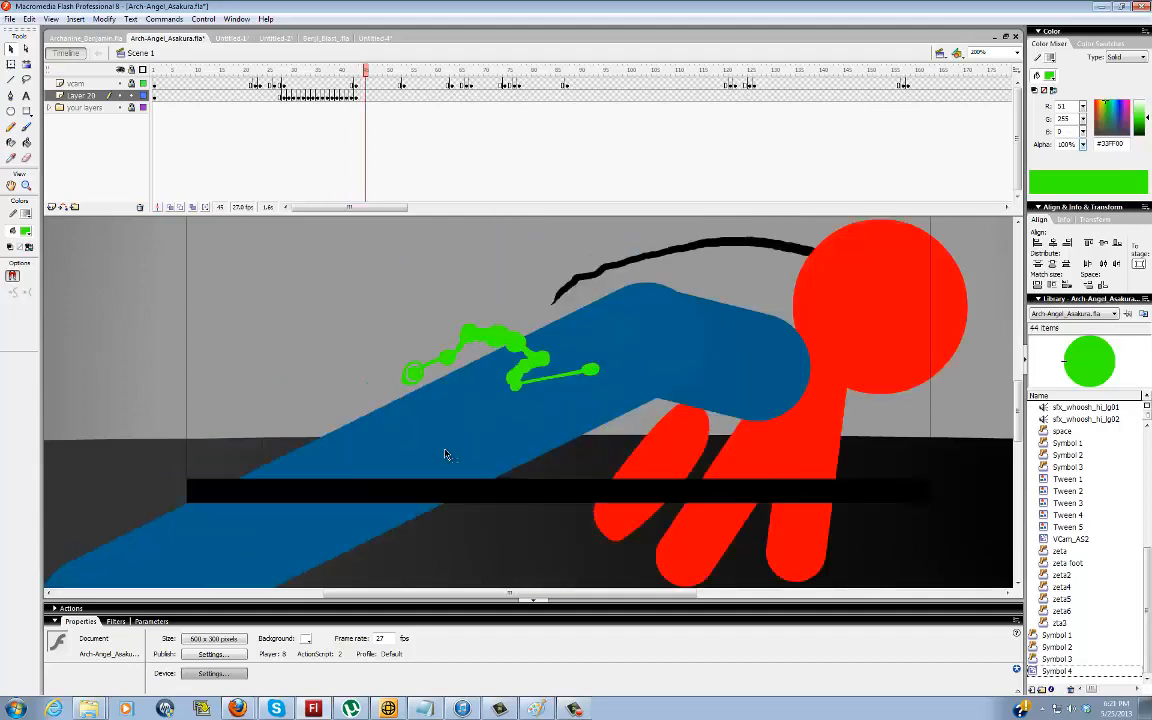
key(period)
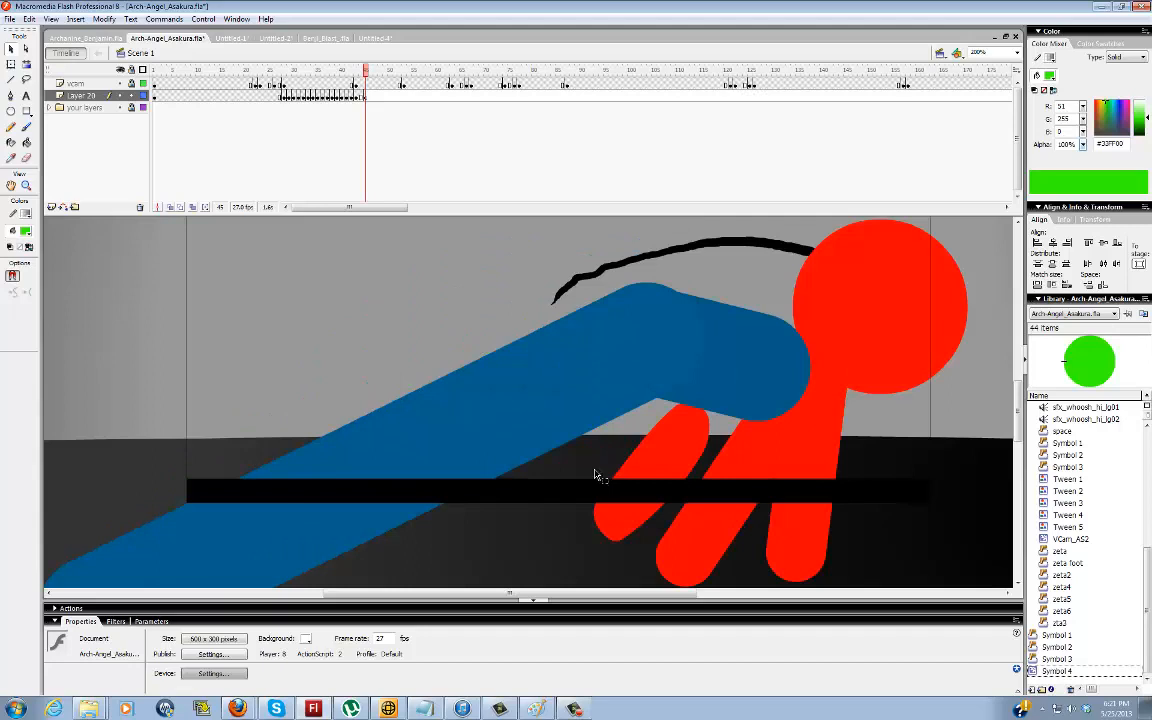
Compare frame 45 with the preceding frames and brush a green mark on the blue figure's foot at frame 45
key(period)
key(comma)
key(comma)
key(comma)
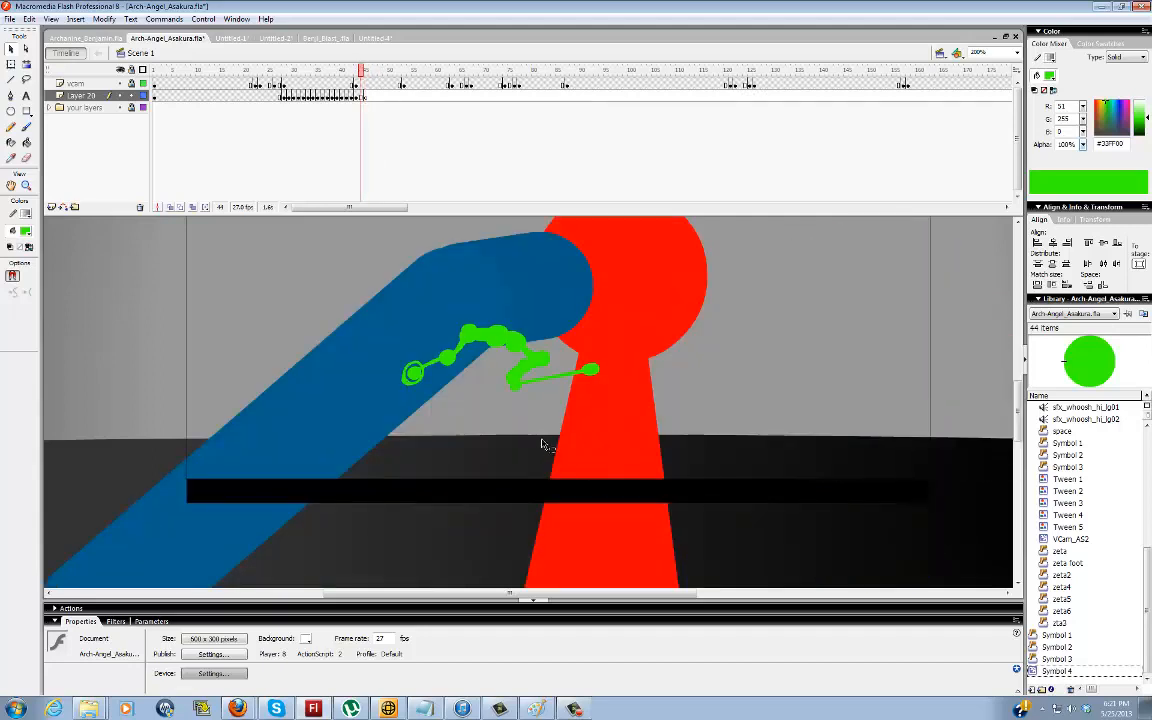
key(period)
key(b)
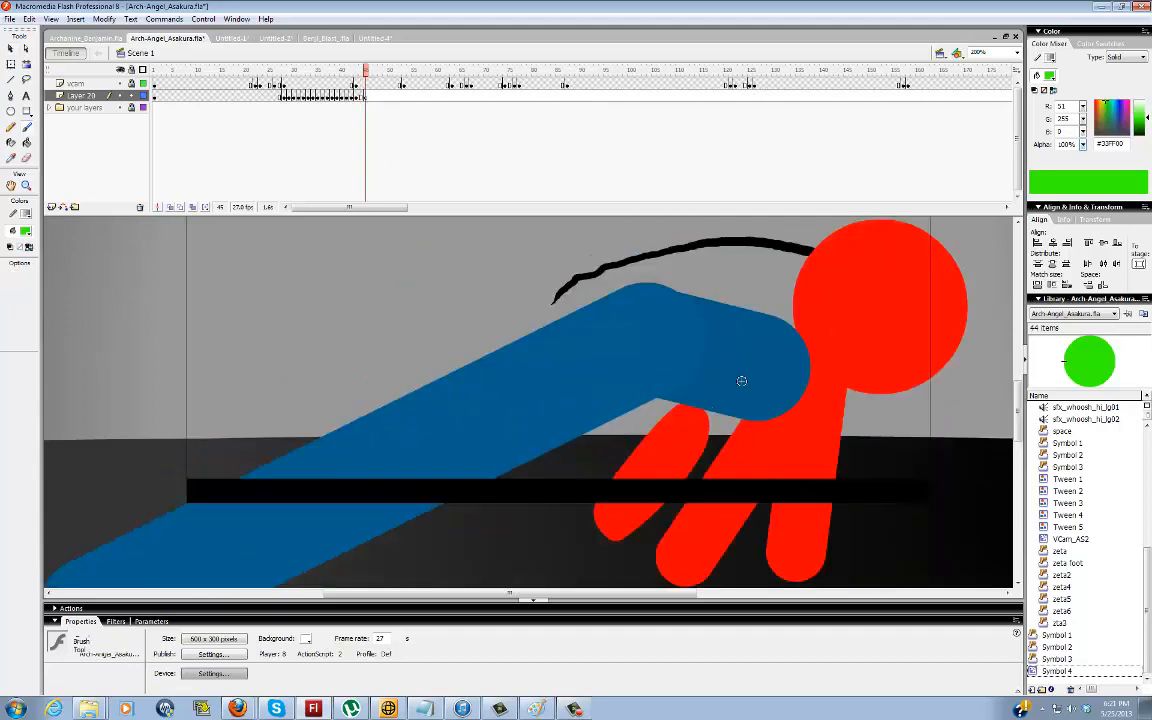
mouse_move(740, 378)
mouse_down()
mouse_move(750, 335)
mouse_move(766, 372)
mouse_up()
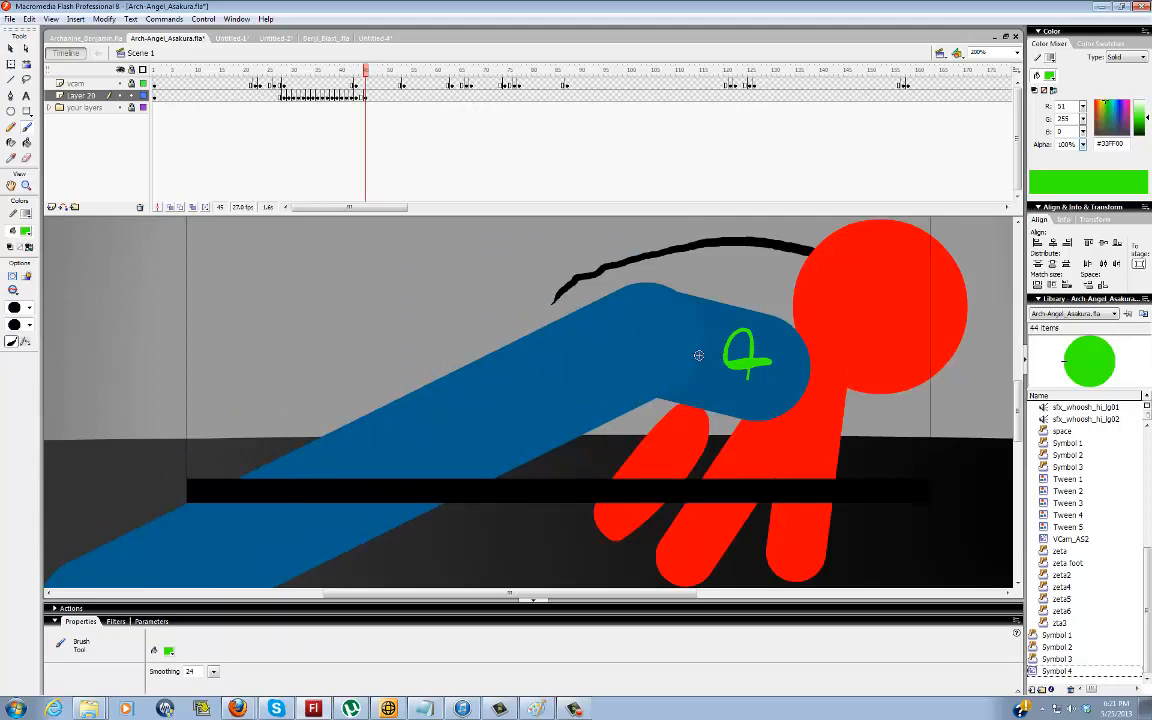
Brush over the blue figure's knee joint and foot segment in green at frame 45
key(v)
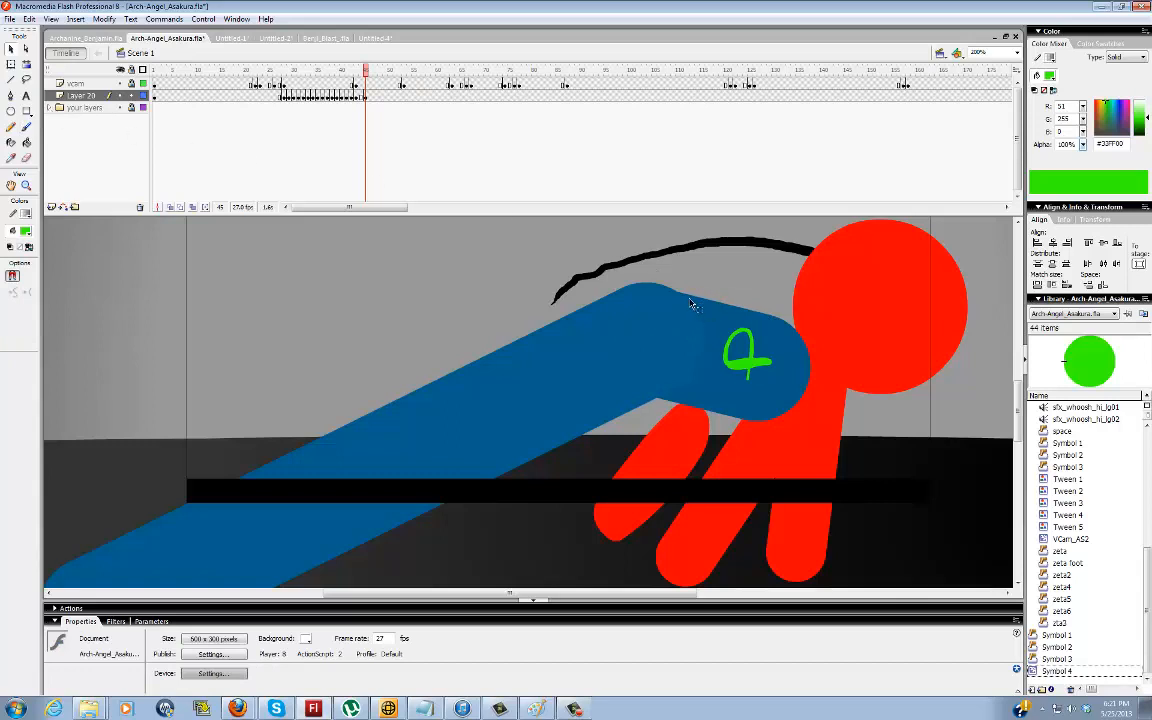
click(690, 385)
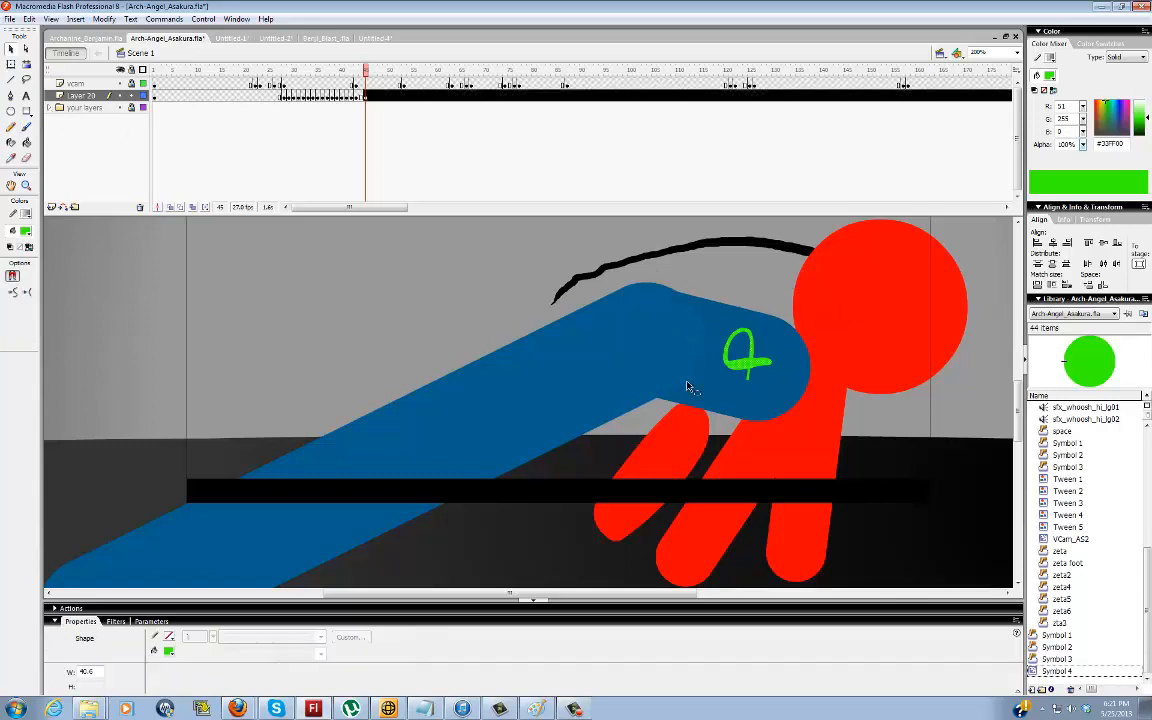
click(722, 317)
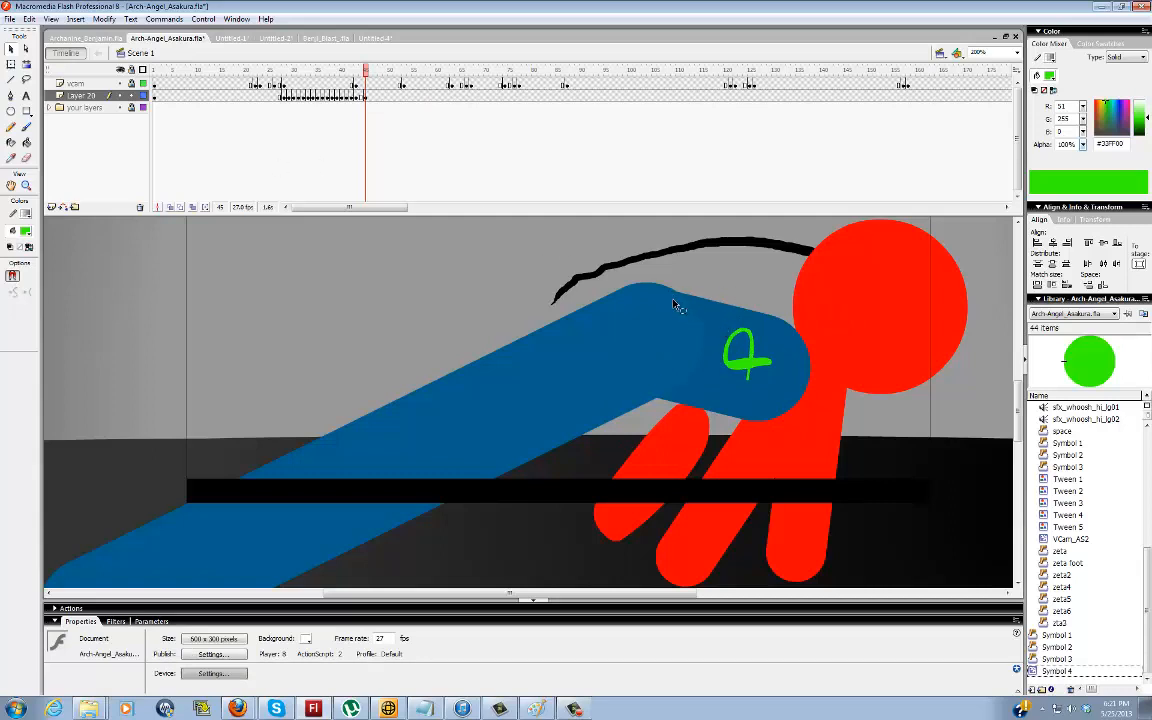
key(b)
mouse_move(674, 292)
mouse_down()
mouse_move(619, 311)
mouse_move(611, 355)
mouse_move(652, 403)
mouse_move(704, 415)
mouse_move(669, 330)
mouse_move(667, 348)
mouse_move(790, 401)
mouse_move(754, 383)
mouse_move(762, 339)
mouse_move(687, 330)
mouse_move(706, 387)
mouse_move(794, 401)
mouse_move(766, 339)
mouse_move(659, 339)
mouse_move(700, 370)
mouse_up()
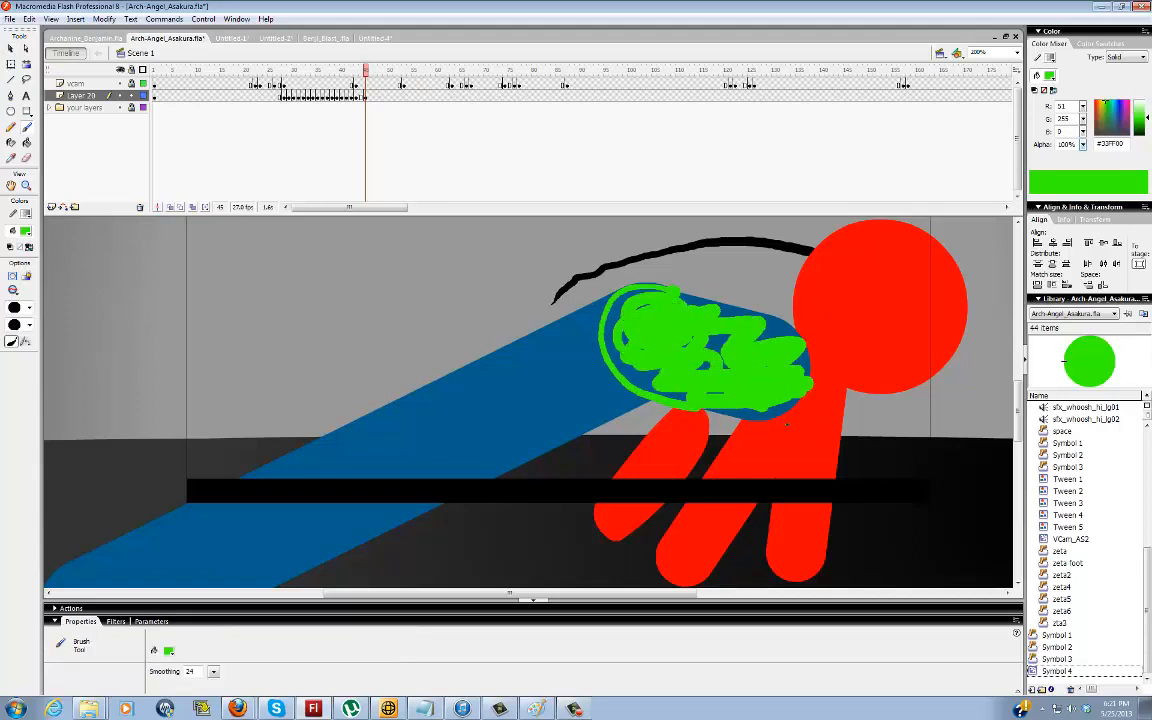
Delete all green marks from the drawing layer at frame 45
click(52, 107)
click(50, 107)
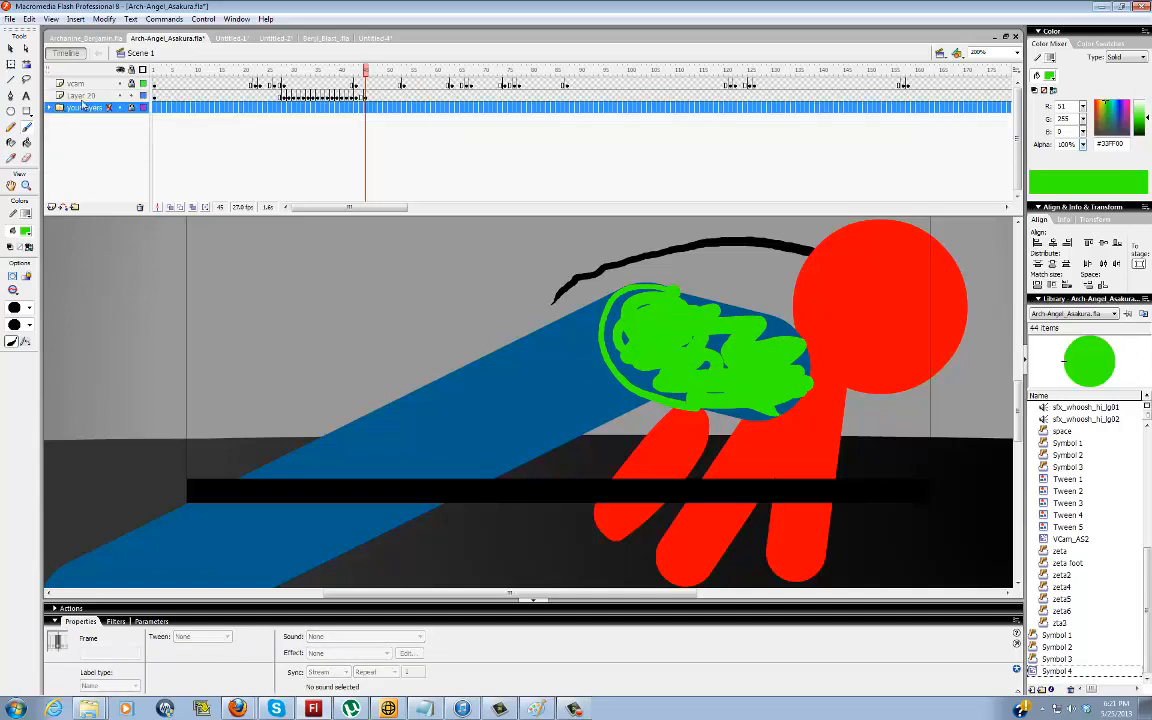
click(80, 95)
key(Delete)
Set the Line tool to the blue figure's leg colour with a stroke height of 60
key(n)
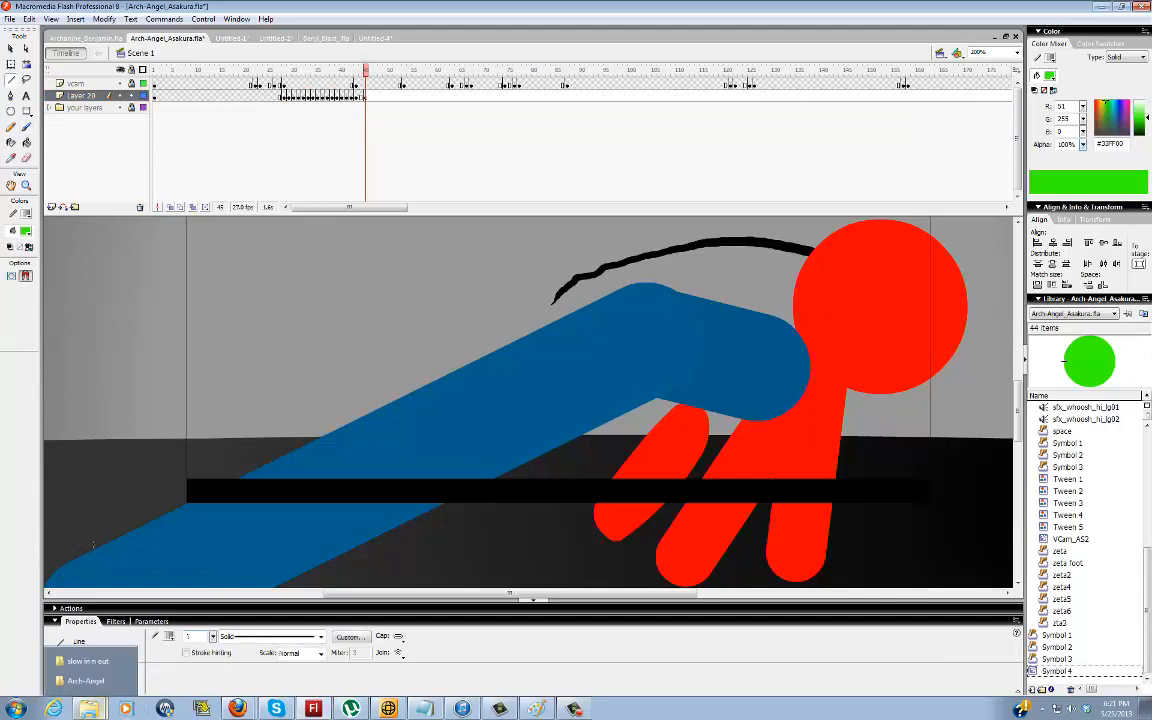
drag(393, 321, 454, 286)
key(ctrl+z)
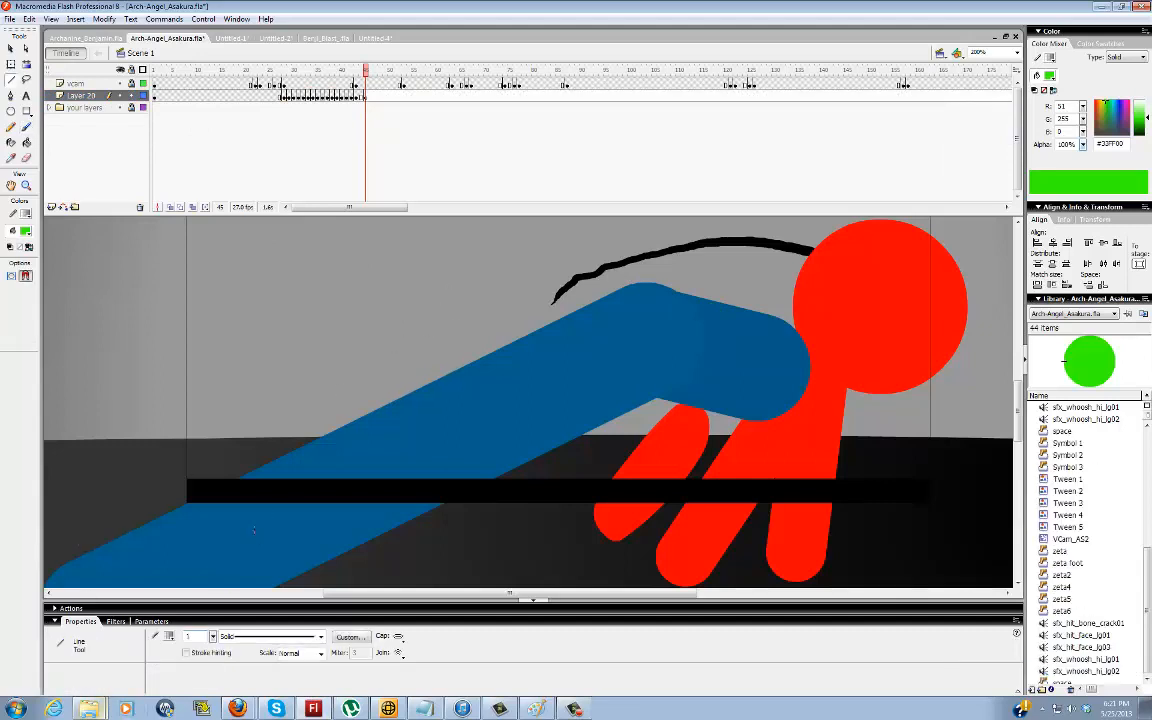
click(30, 248)
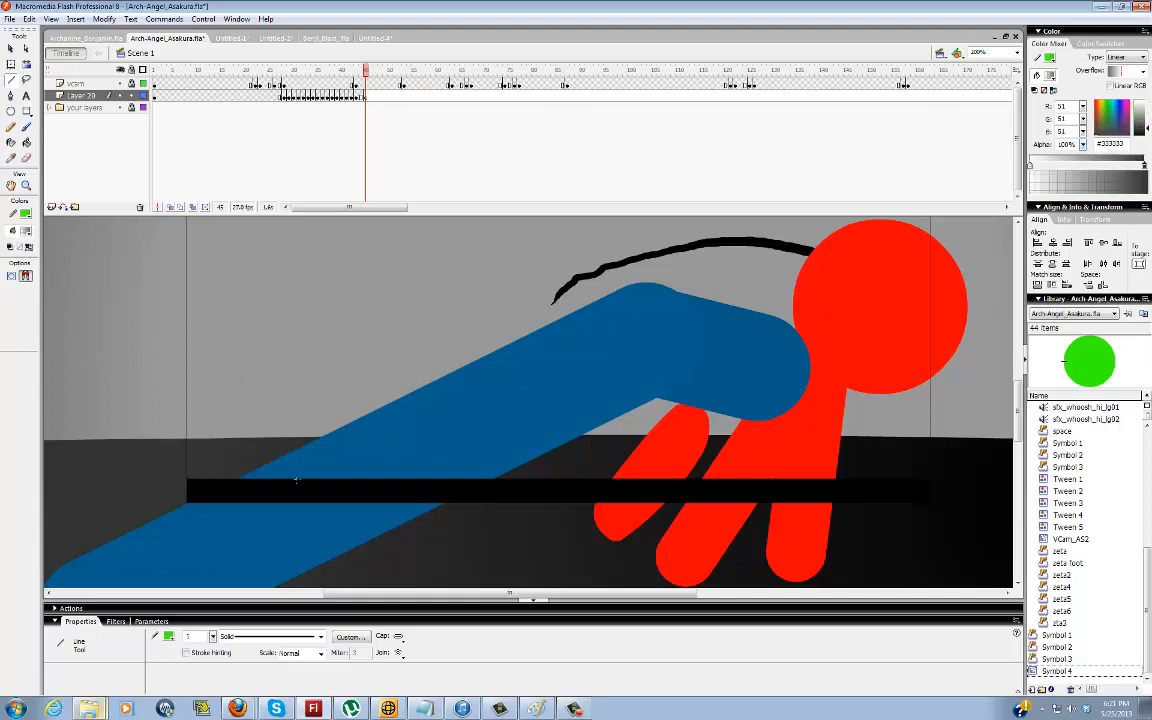
click(171, 640)
click(212, 545)
drag(194, 637, 167, 630)
text(60)
Draw a bent leg from two joined blue lines, one long and one short, in the empty area above the figure's leg
drag(292, 348, 383, 311)
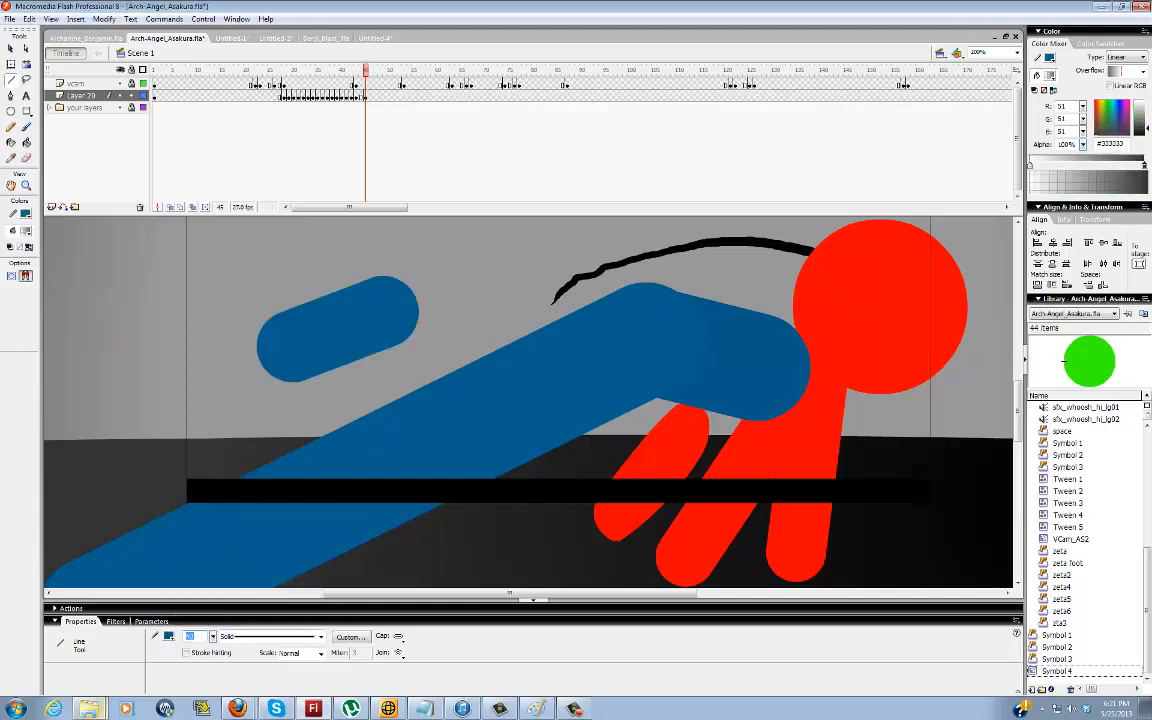
key(ctrl+z)
mouse_move(306, 350)
mouse_down()
mouse_move(427, 287)
mouse_move(480, 300)
mouse_up()
key(v)
click(481, 301)
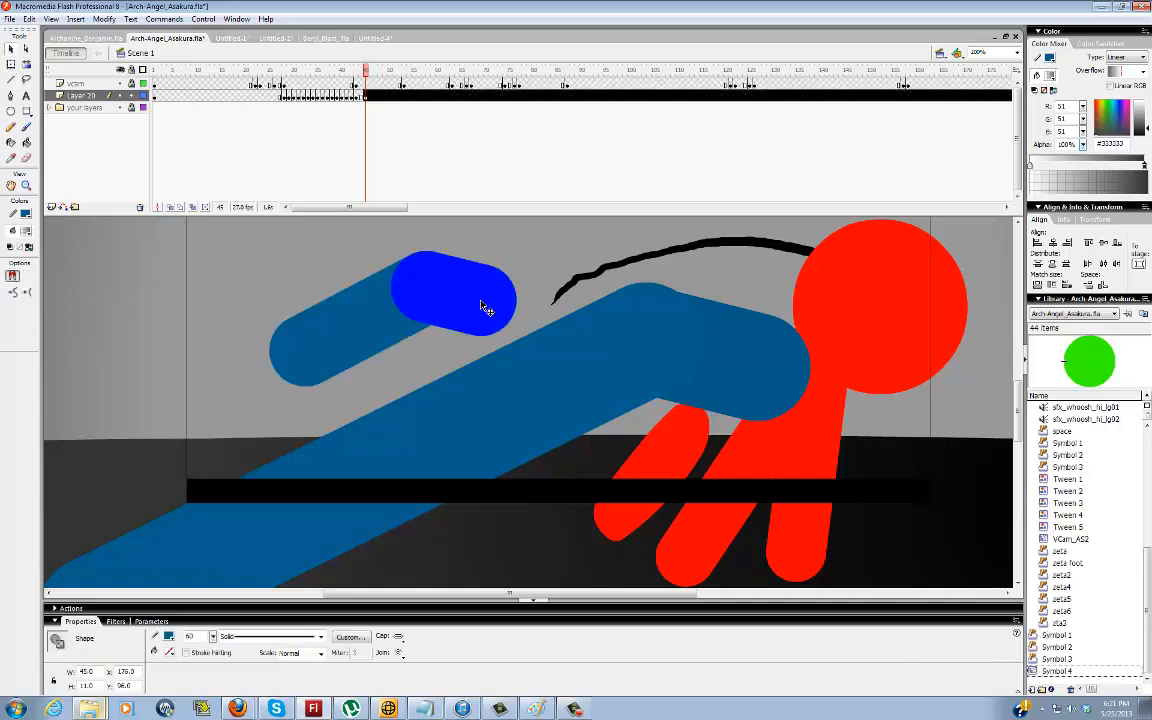
click(776, 365)
click(540, 268)
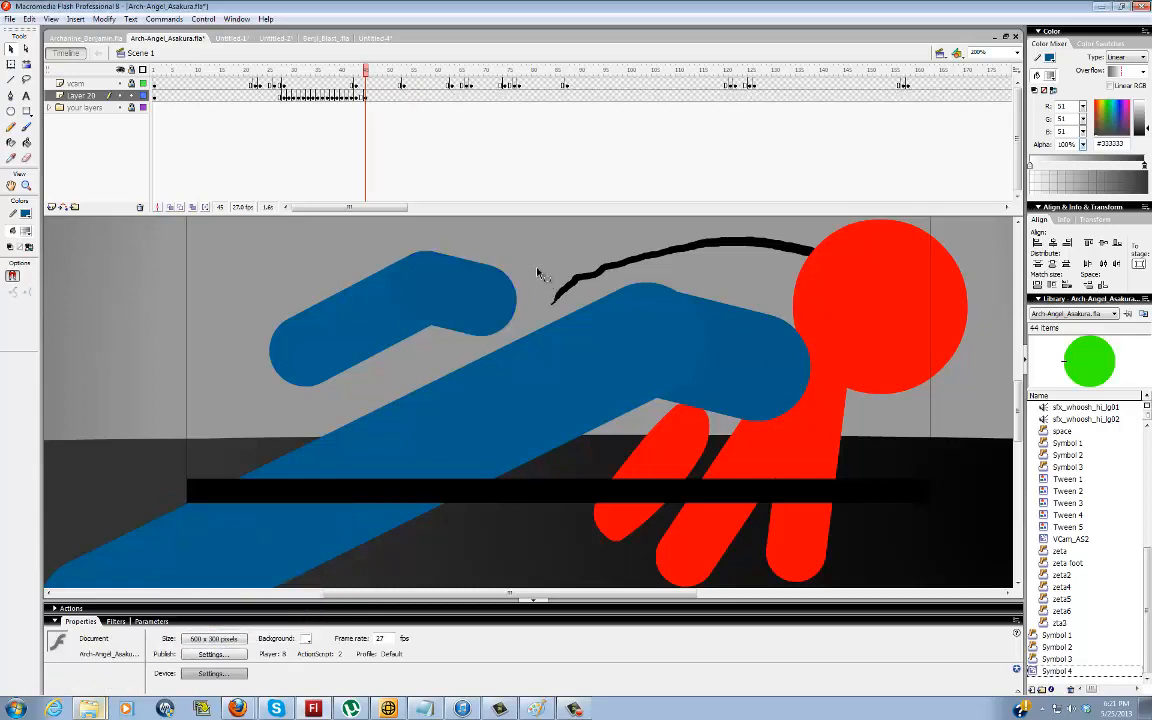
Change the short line segment's stroke to a darker shade of blue
click(404, 299)
click(168, 637)
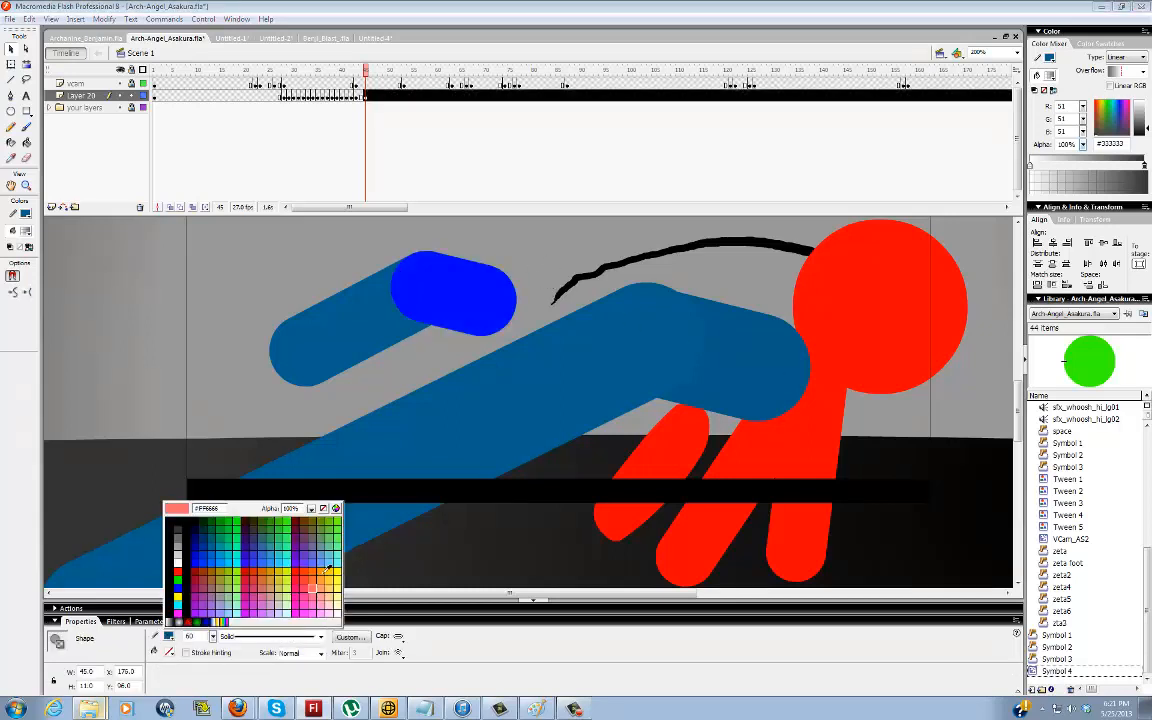
click(336, 509)
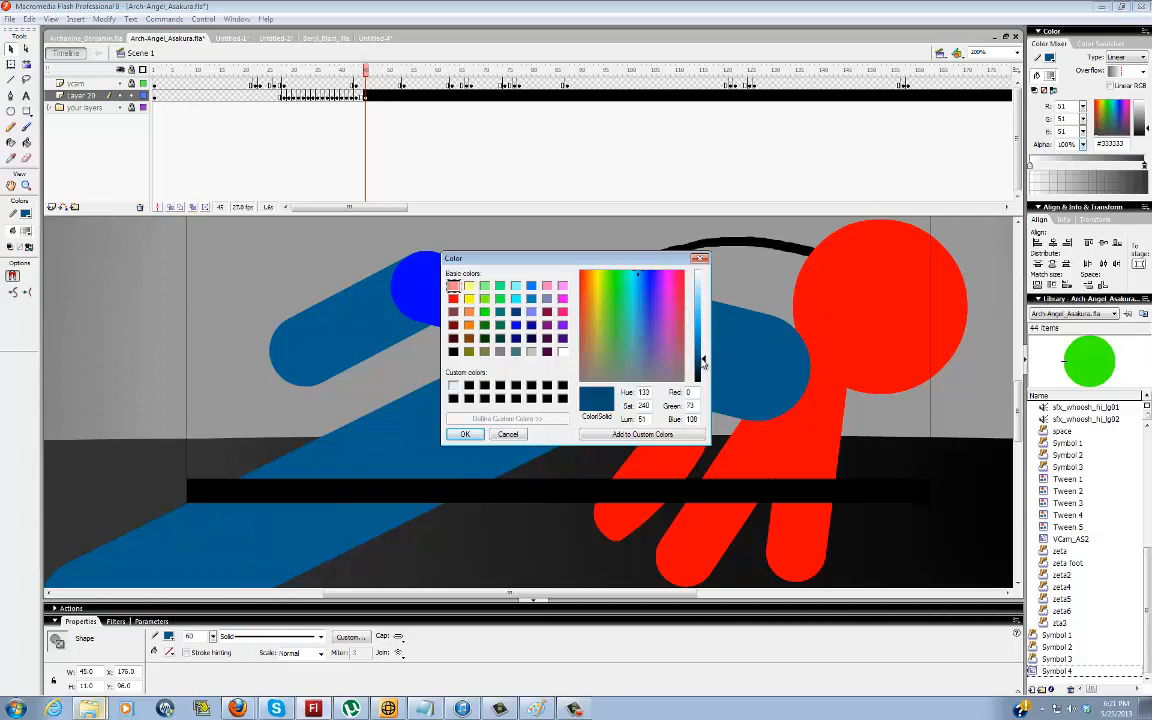
click(462, 434)
click(511, 246)
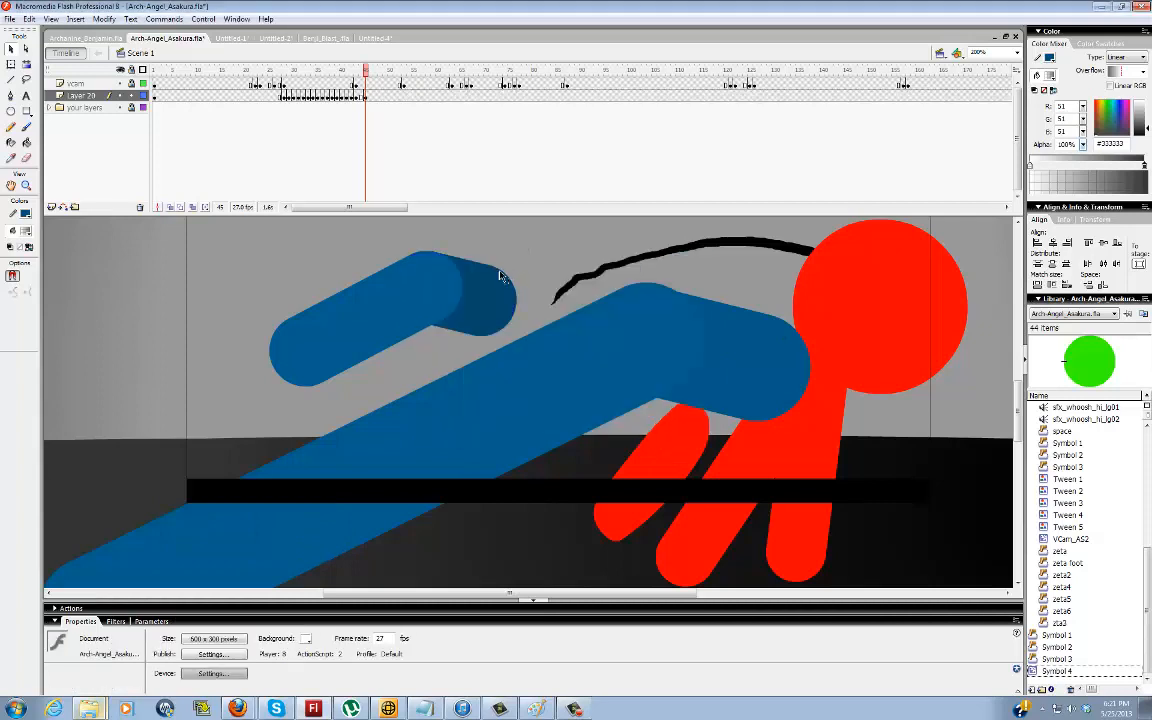
Set the long line segment's stroke height to 59
click(477, 307)
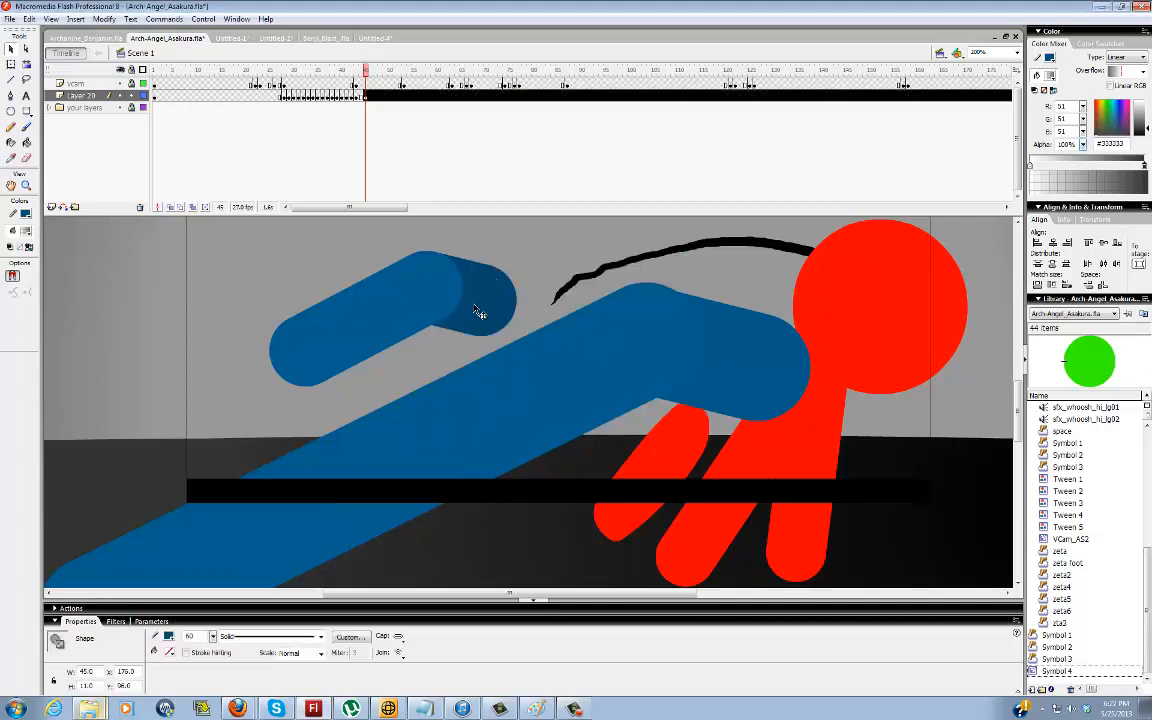
click(358, 338)
drag(200, 637, 152, 640)
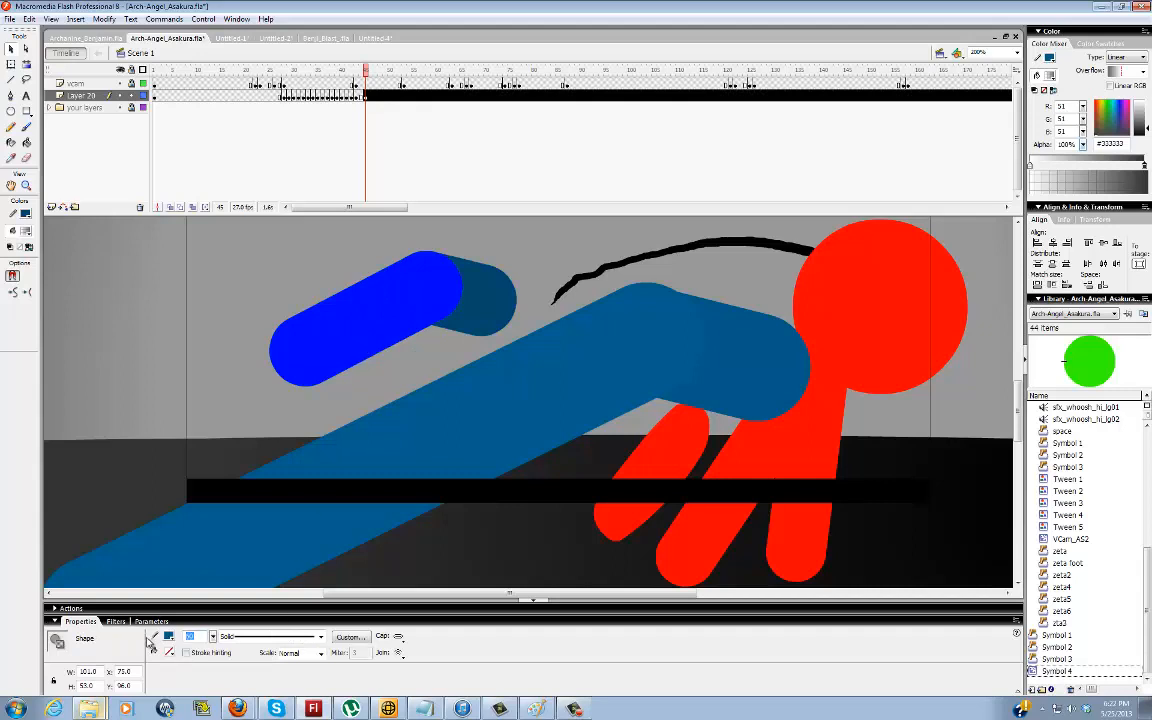
click(521, 274)
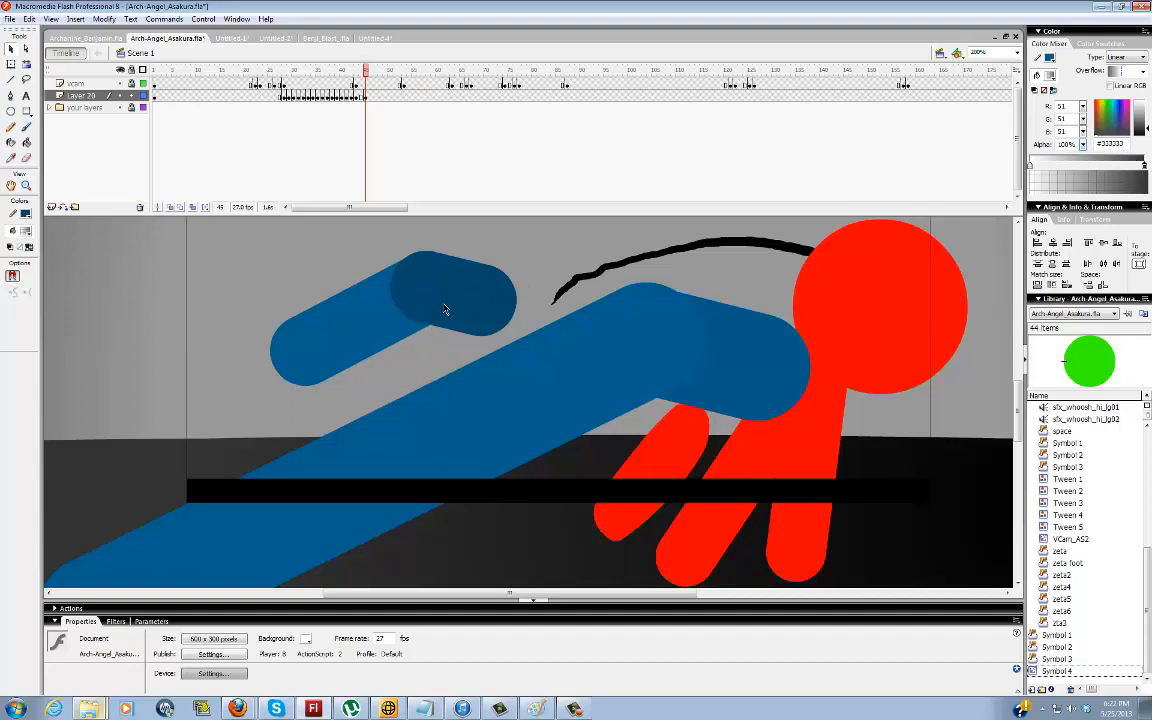
Examine how the dark short segment and the long segment overlap at the knee joint
click(444, 307)
click(429, 344)
key(b)
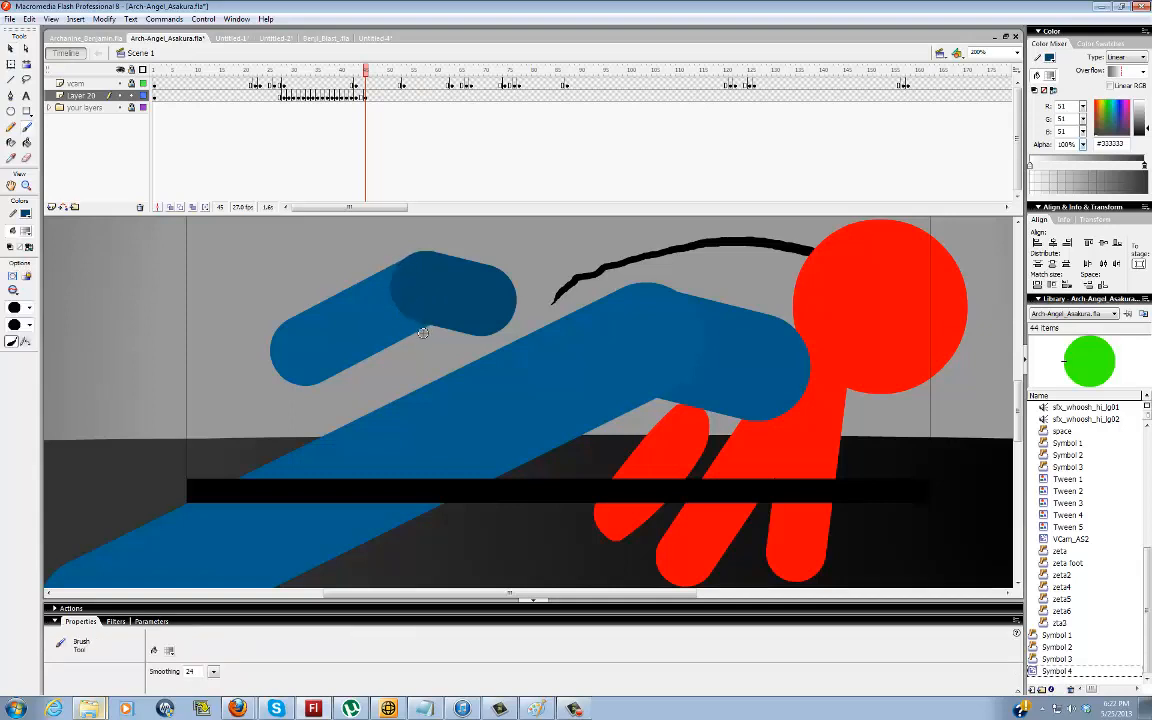
key(v)
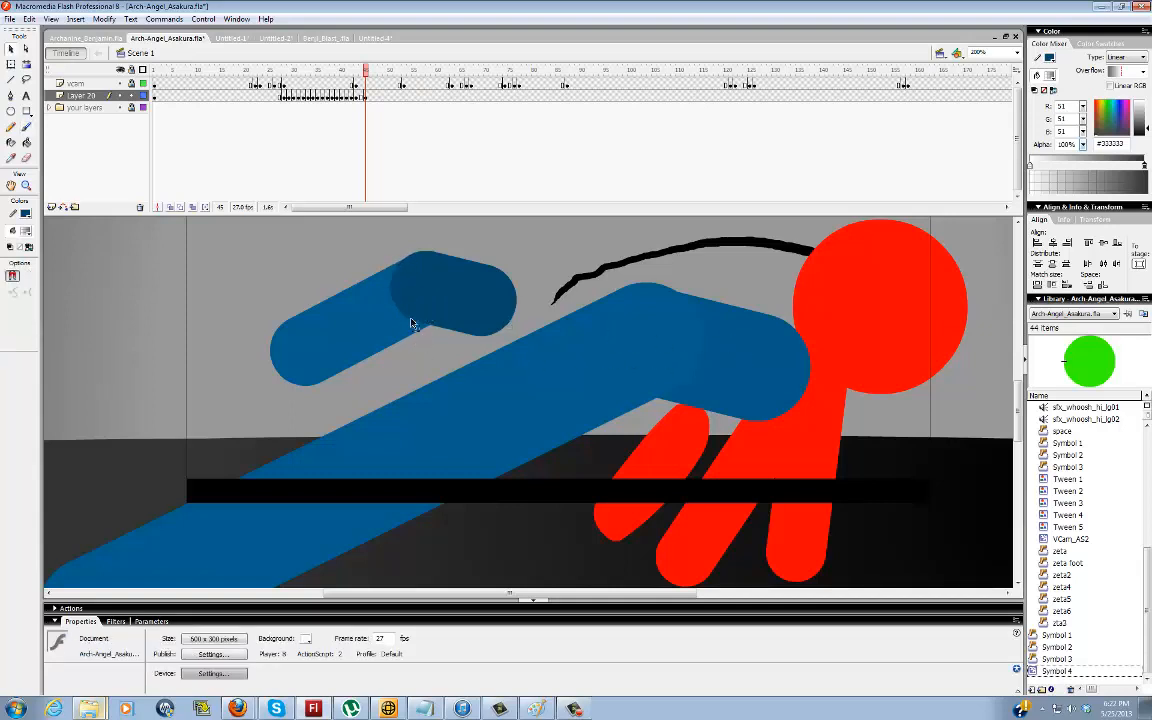
click(446, 300)
click(426, 341)
click(372, 325)
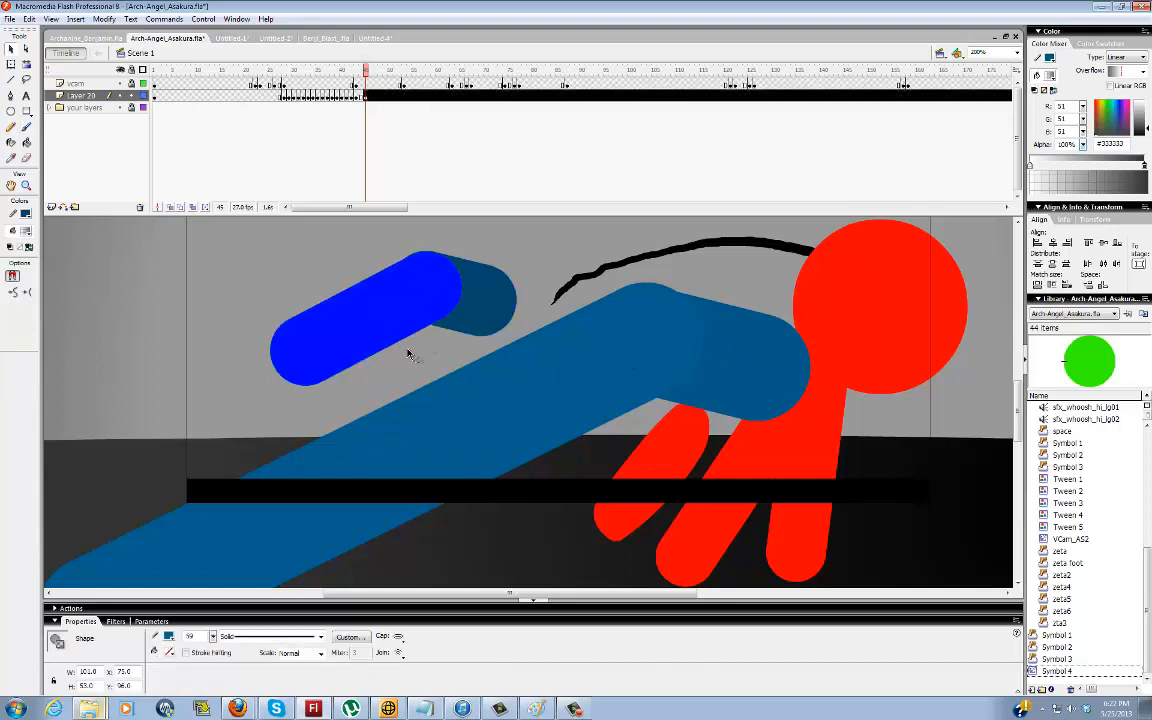
click(413, 352)
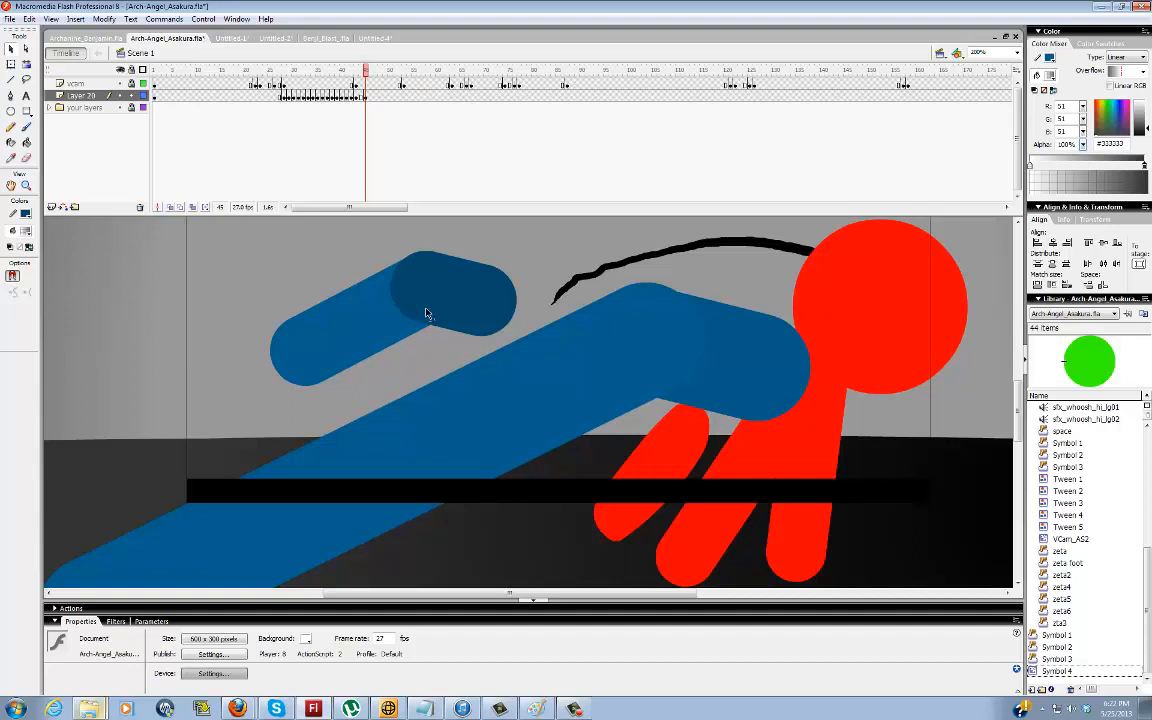
Set the long segment's stroke height to 60.2, and select the dark short segment
click(398, 335)
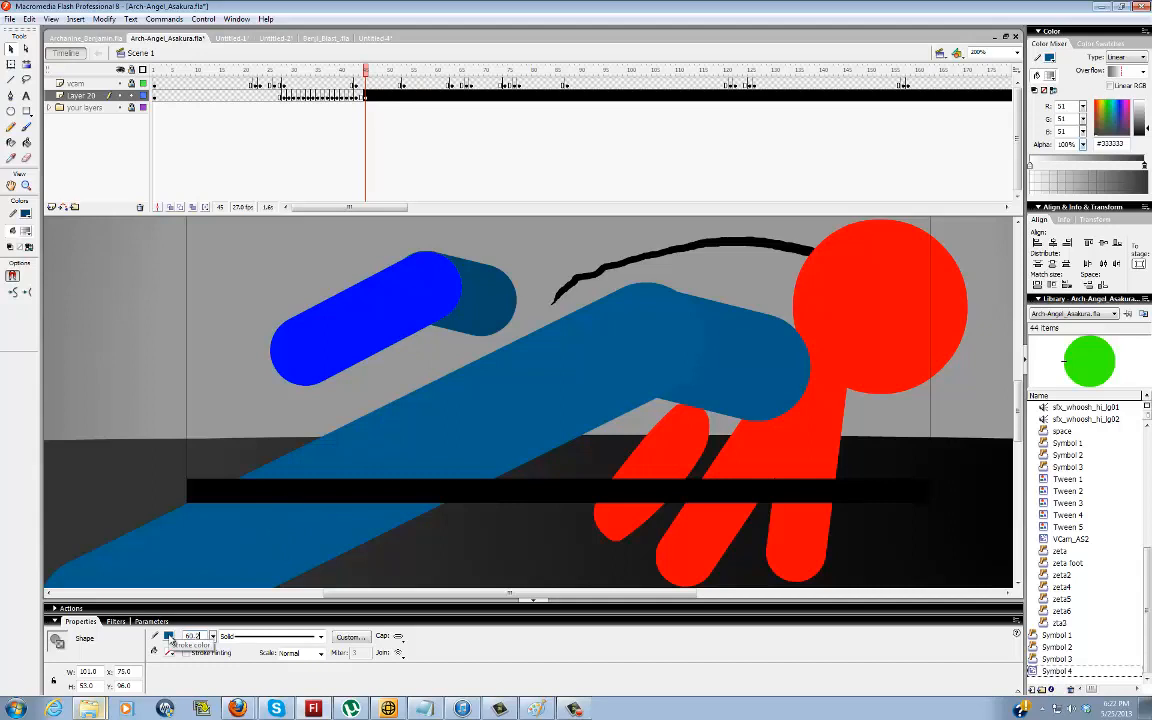
key(Return)
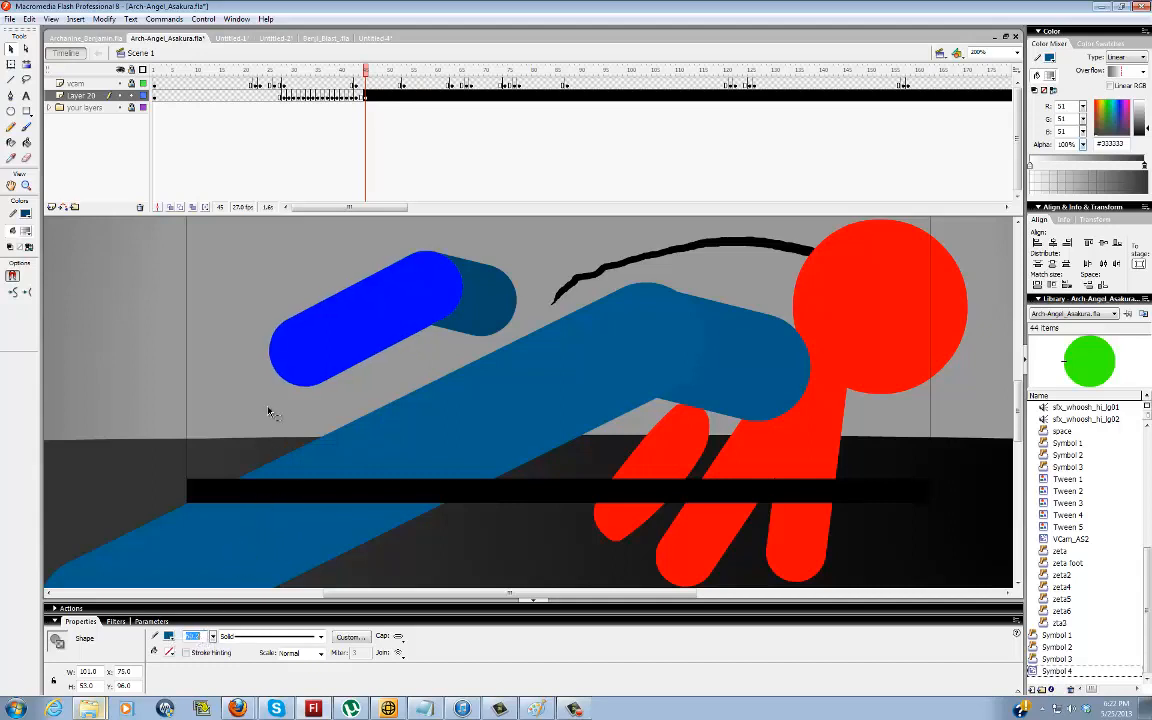
click(265, 373)
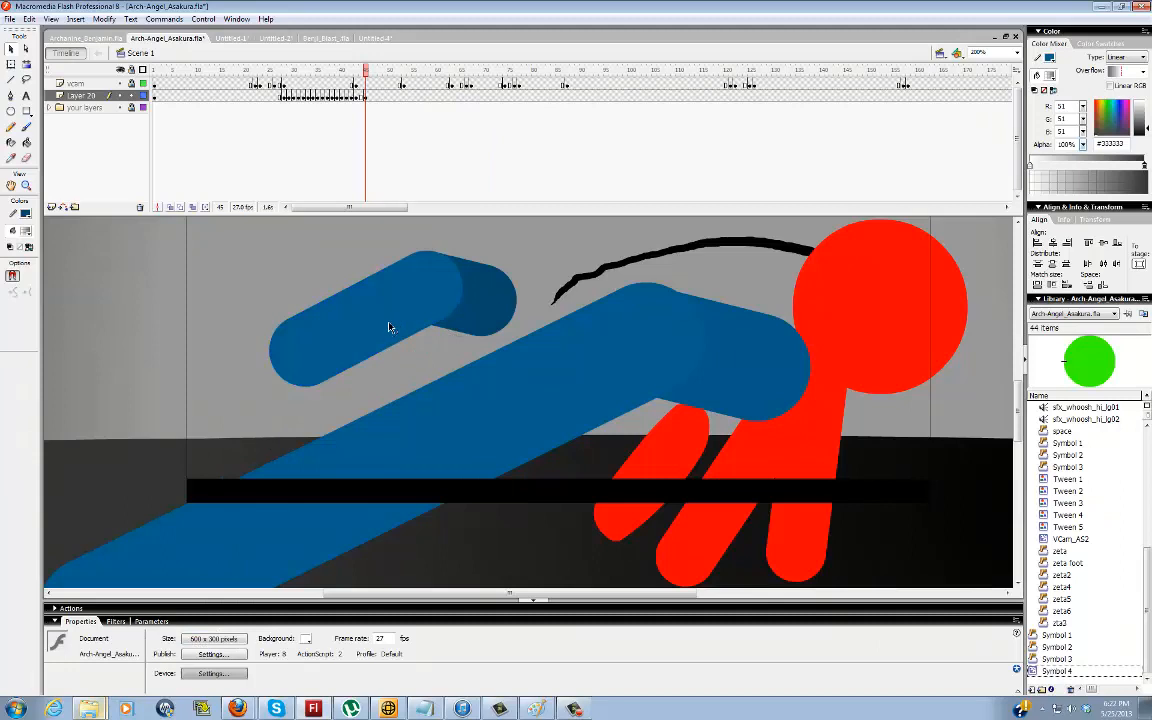
click(452, 268)
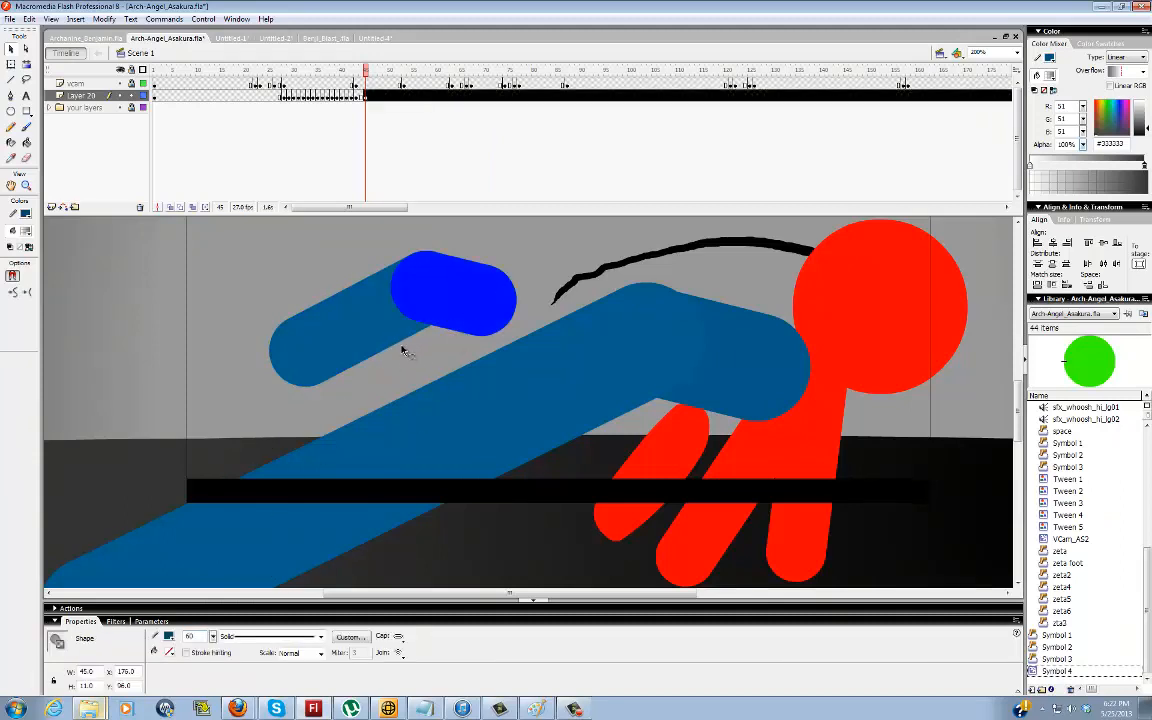
Compare how the dark short segment and the lighter long segment overlap by selecting and deselecting the short one
click(488, 249)
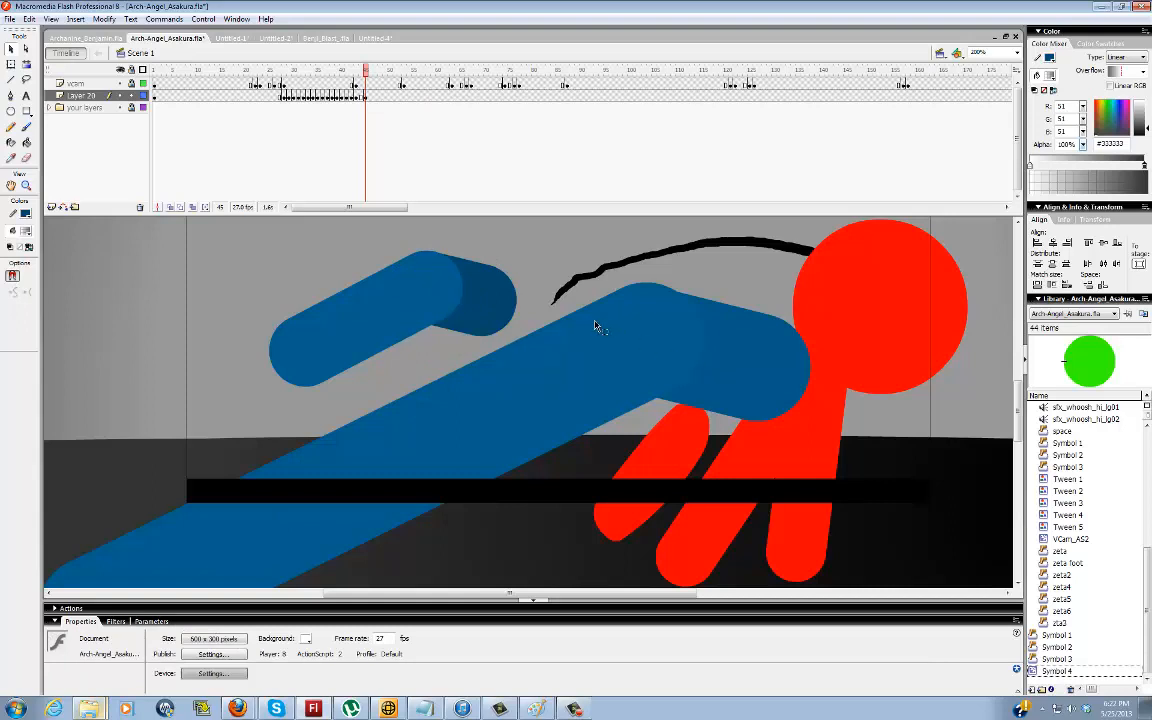
click(437, 258)
click(490, 283)
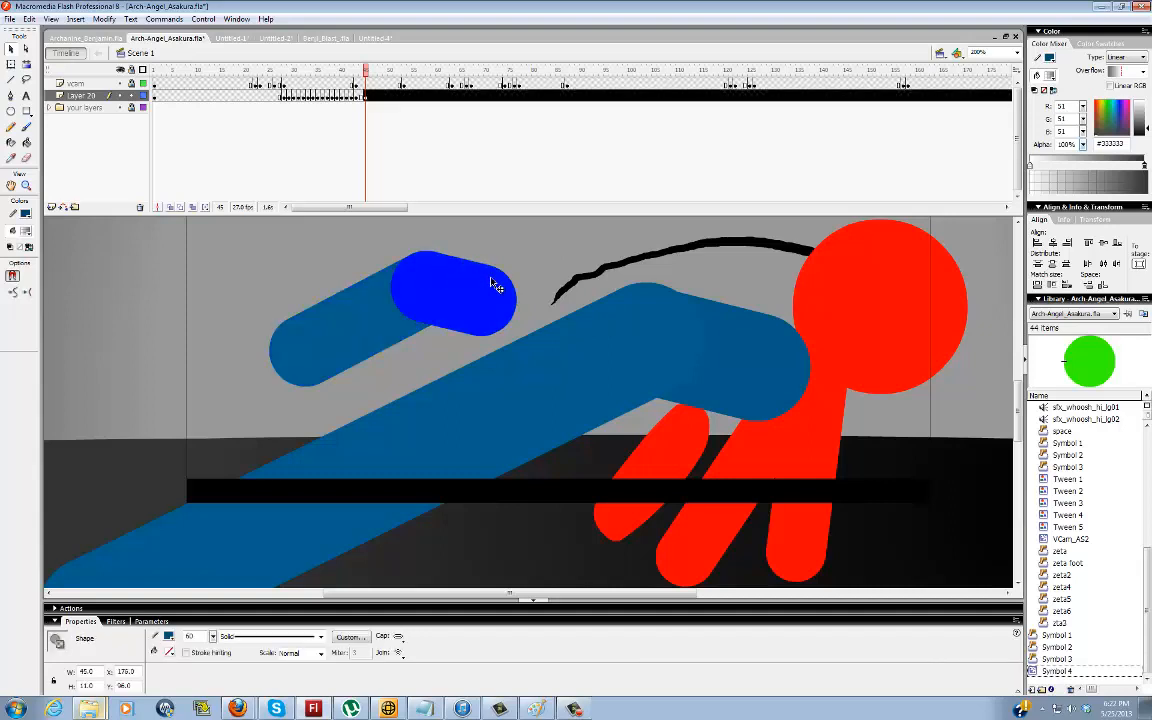
click(468, 218)
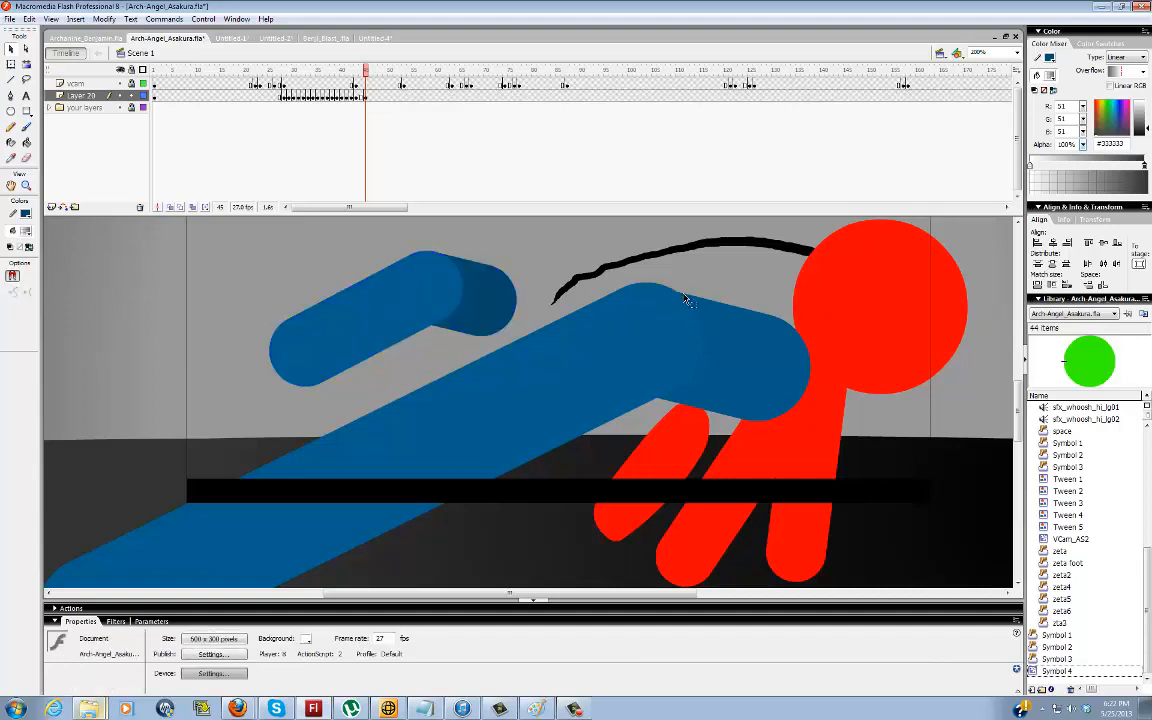
Brush short marks over the large blue leg's knee and along the red figure's black headband tail
key(b)
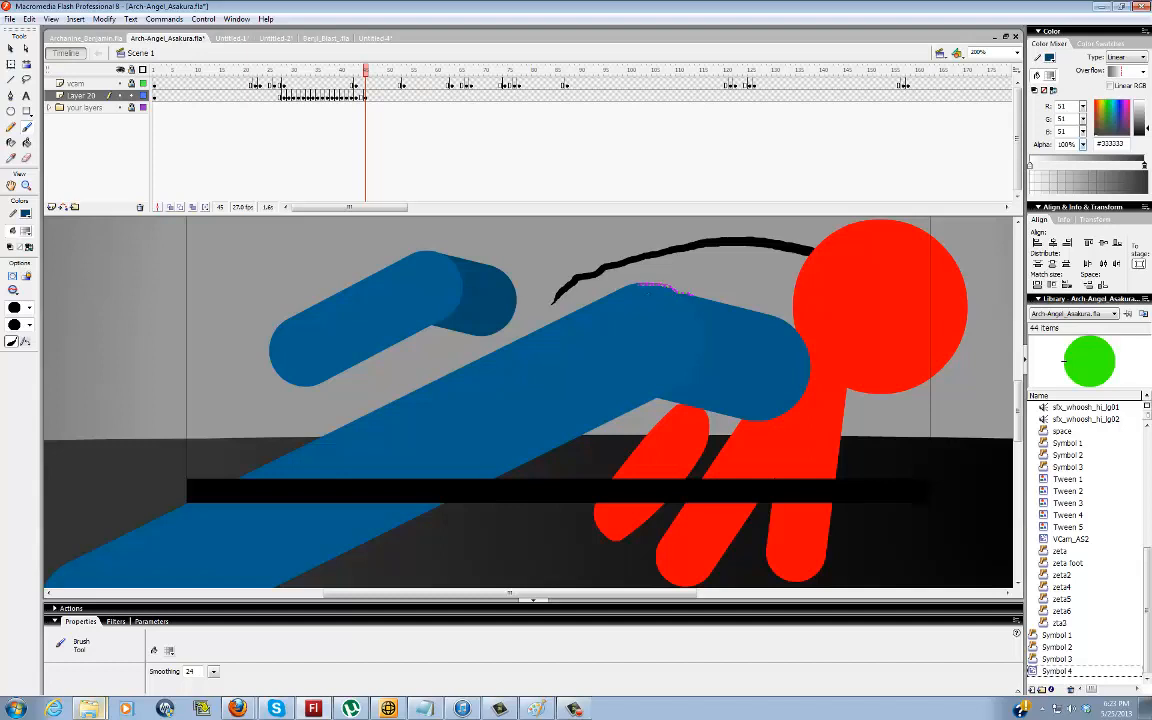
drag(621, 300, 639, 309)
key(v)
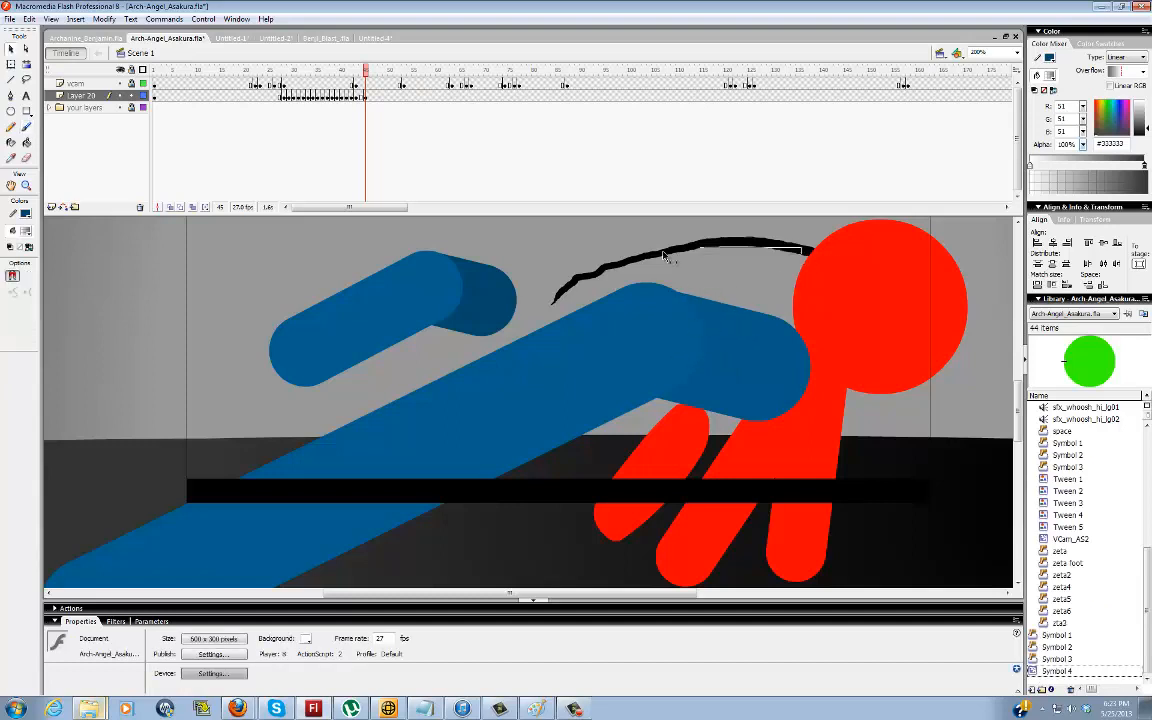
key(b)
mouse_move(768, 256)
mouse_down()
mouse_move(660, 252)
mouse_move(583, 284)
mouse_up()
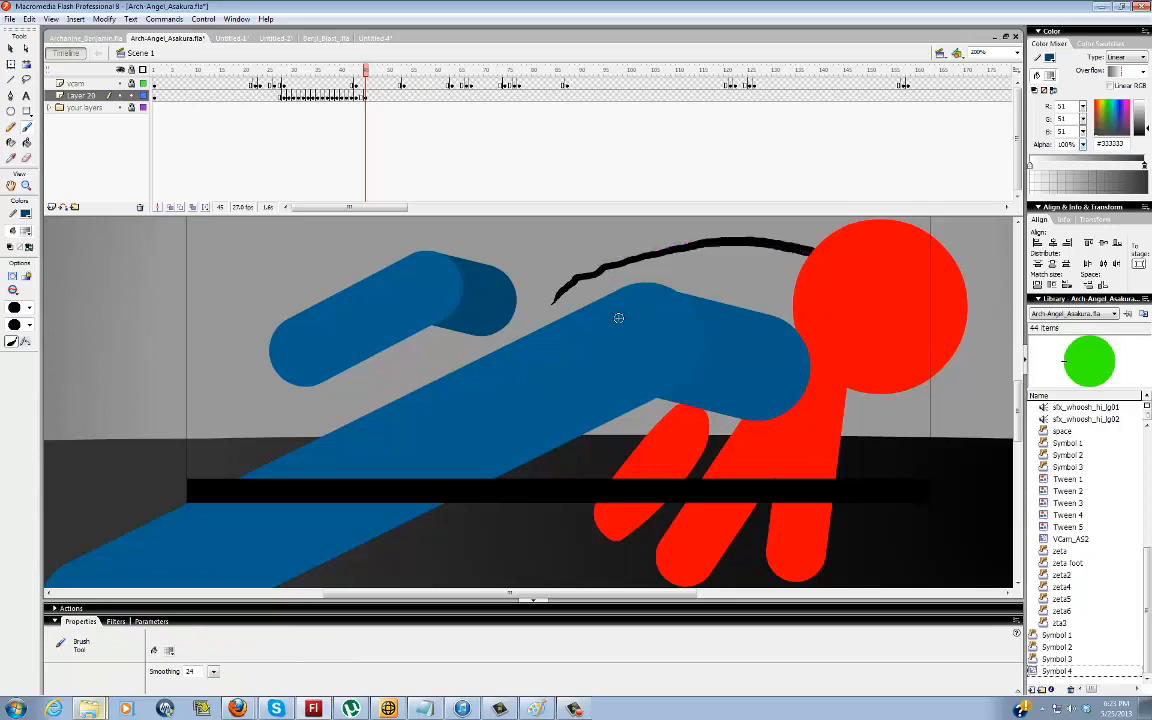
key(v)
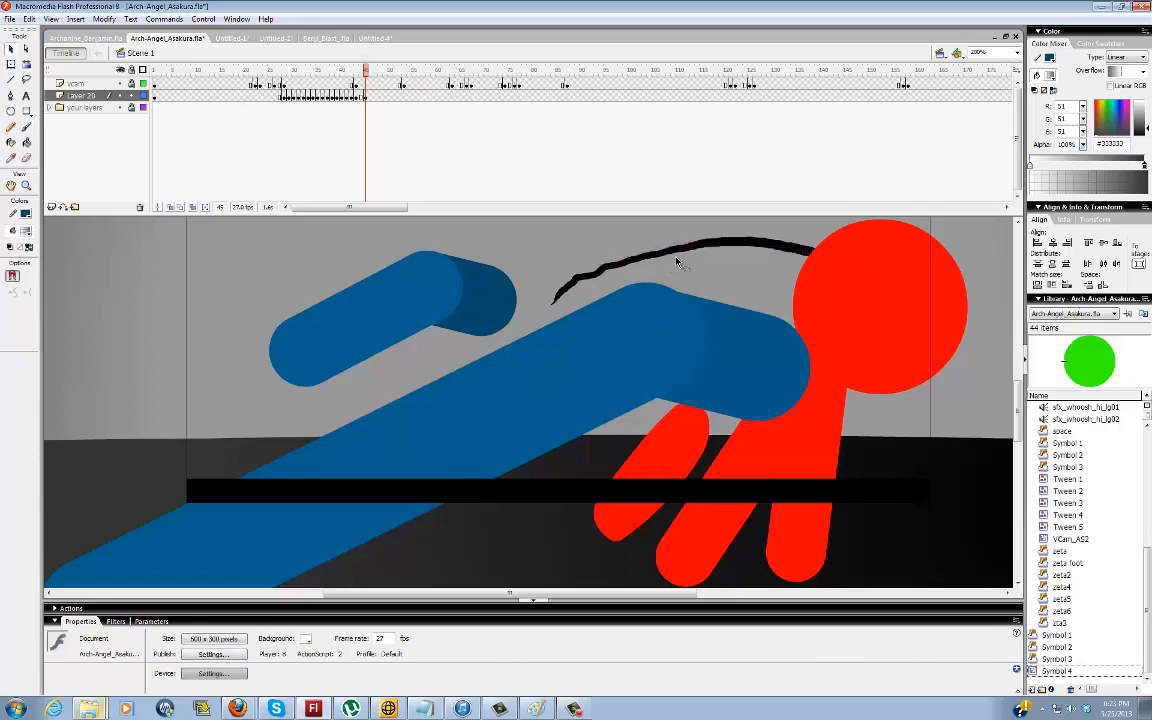
click(481, 278)
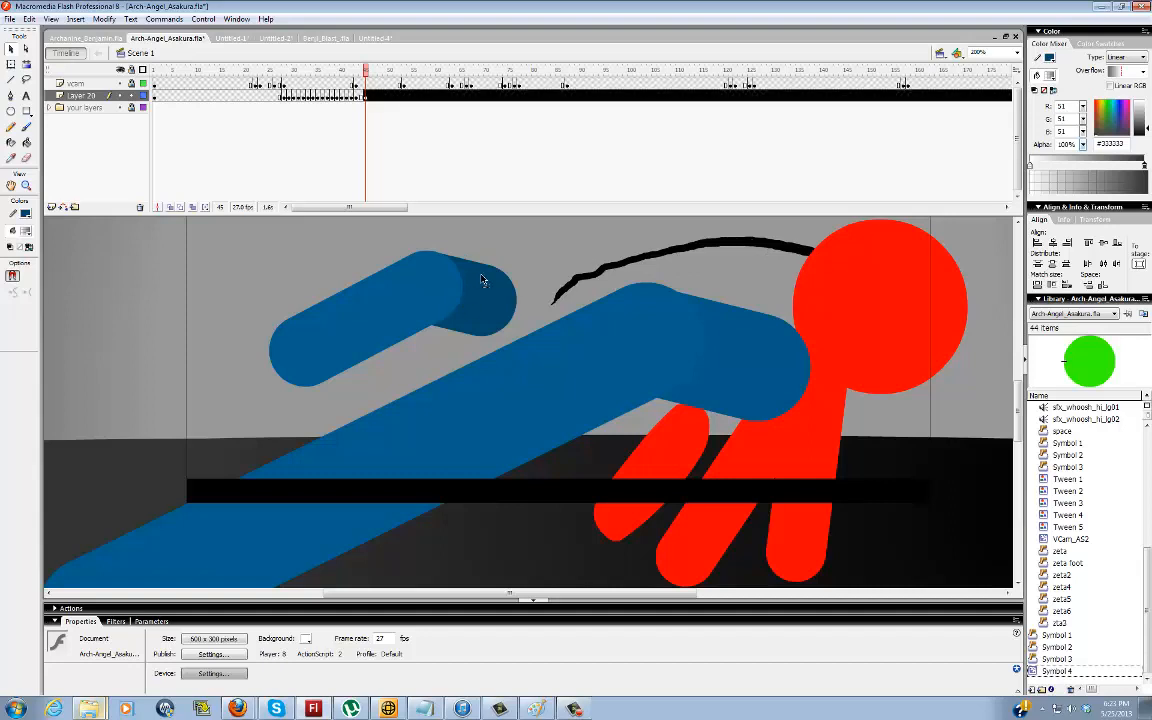
click(526, 300)
Insert successive blank keyframes on Layer 20 from frame 46 onward, through the frames before the blue figure's kick
key(F7)
key(F7)
key(F7)
key(F7)
key(F7)
key(F7)
key(F7)
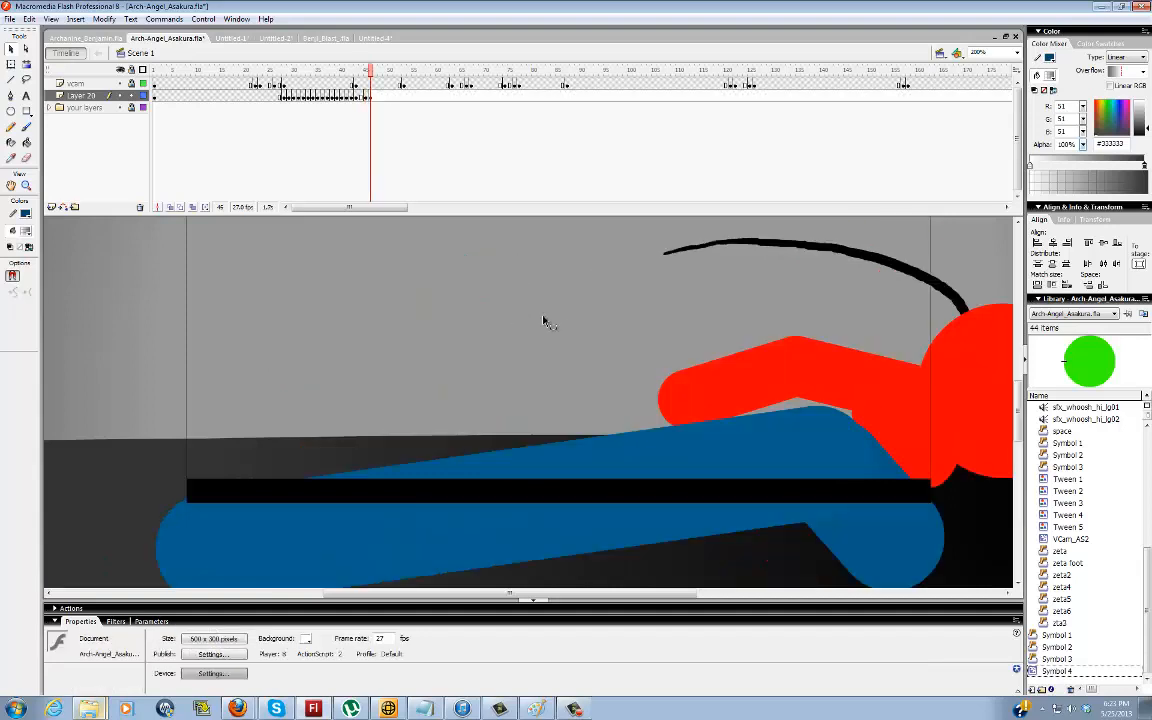
key(F7)
key(F7)
key(F7)
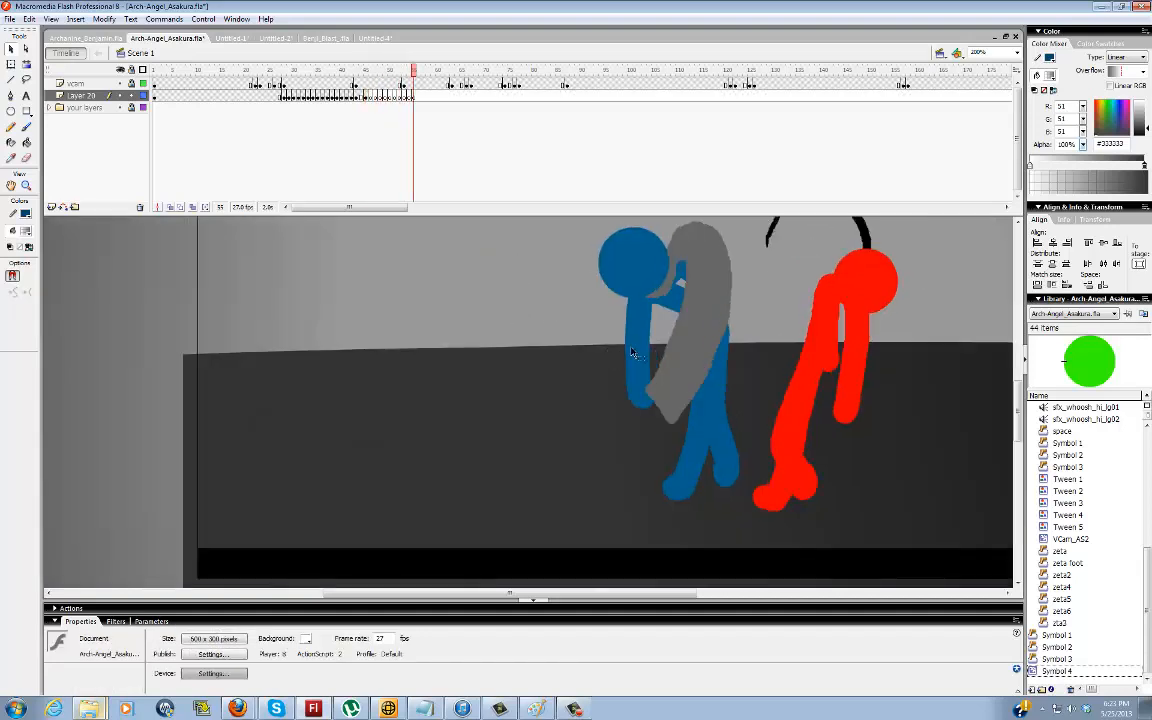
key(F7)
key(F7)
key(F7)
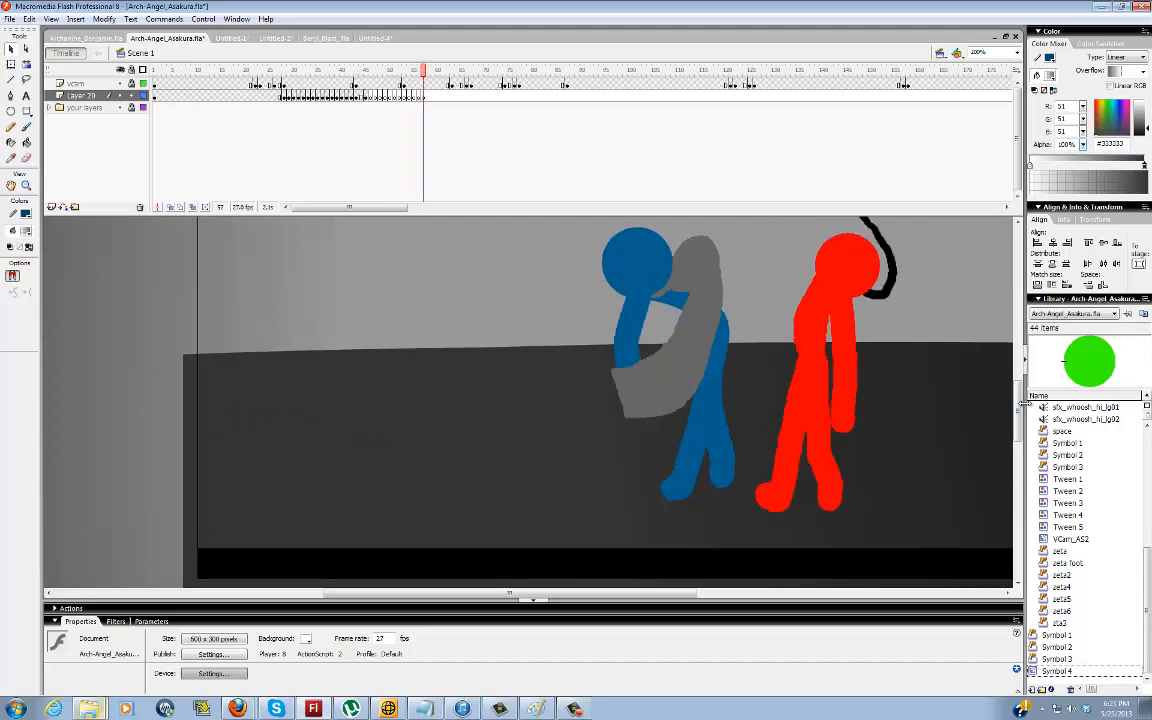
key(F7)
key(F7)
key(F7)
key(F7)
key(F7)
key(F7)
key(F7)
key(F7)
key(F7)
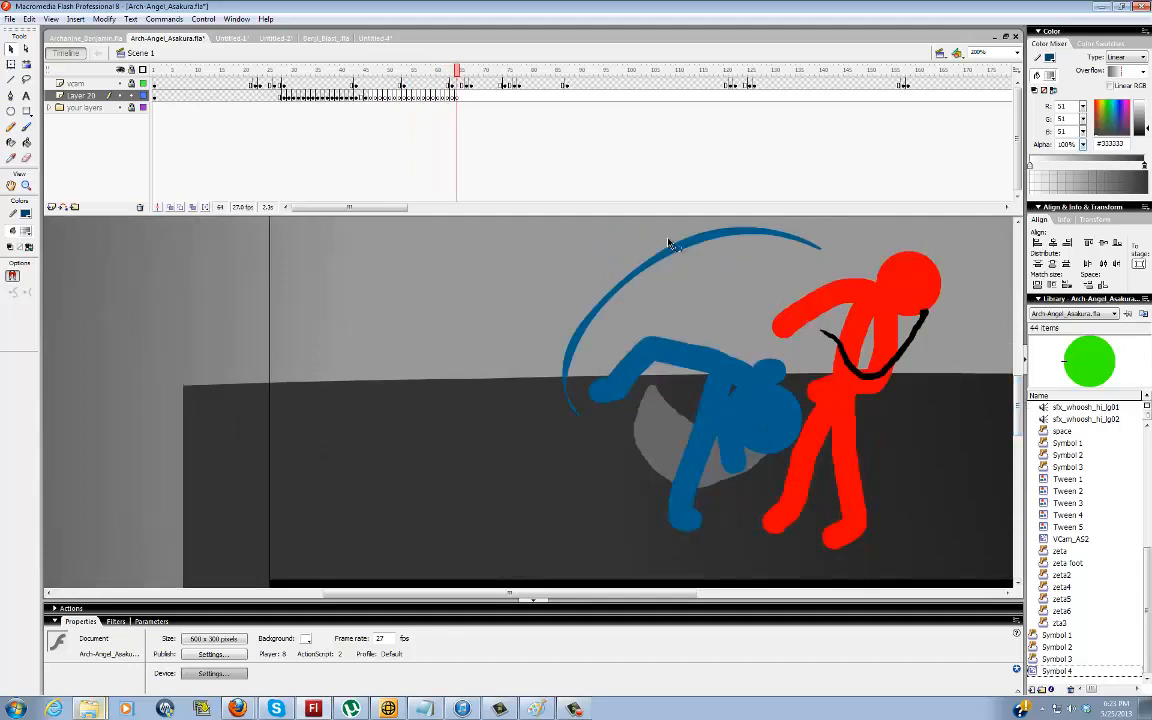
On frame 62, outline the grey headband swoosh above the blue figure's head with the Brush tool, redoing the first stroke
key(comma)
key(comma)
key(comma)
key(comma)
key(comma)
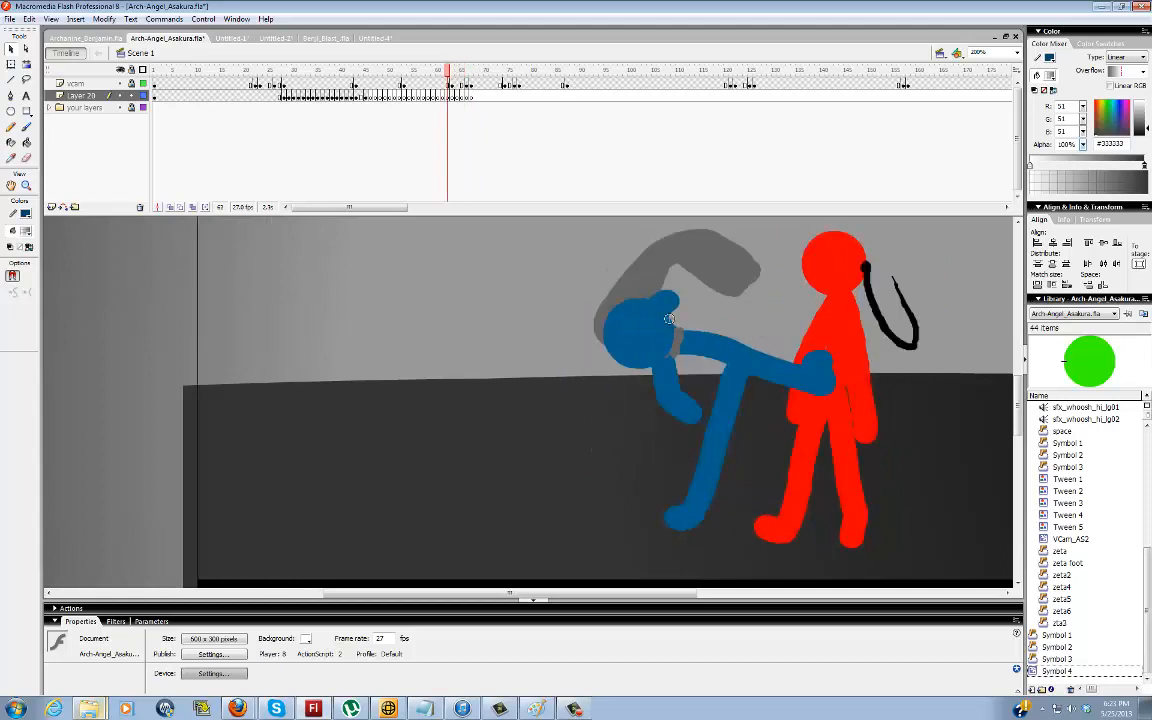
key(b)
mouse_move(656, 314)
mouse_down()
mouse_move(670, 270)
mouse_move(720, 293)
mouse_move(686, 274)
mouse_up()
key(ctrl+z)
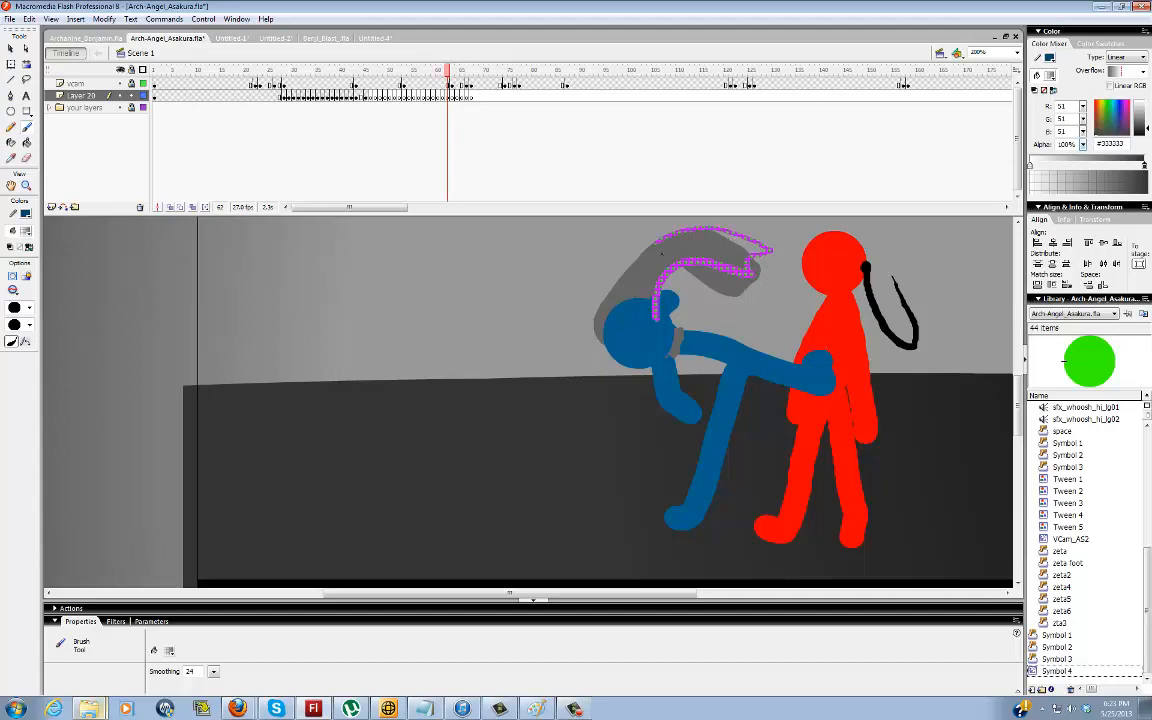
drag(648, 358, 650, 355)
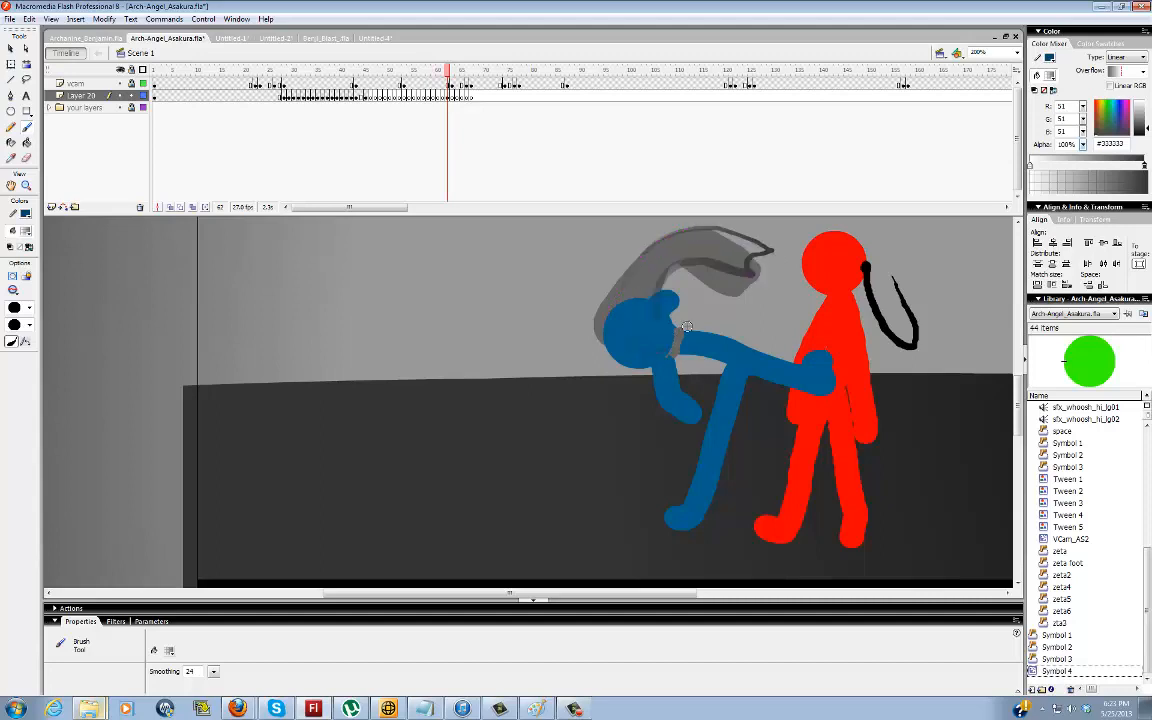
Extend the blank keyframes on Layer 20 through frame 78, past the blue figure's outstretched-arm pose
key(period)
key(period)
key(period)
key(period)
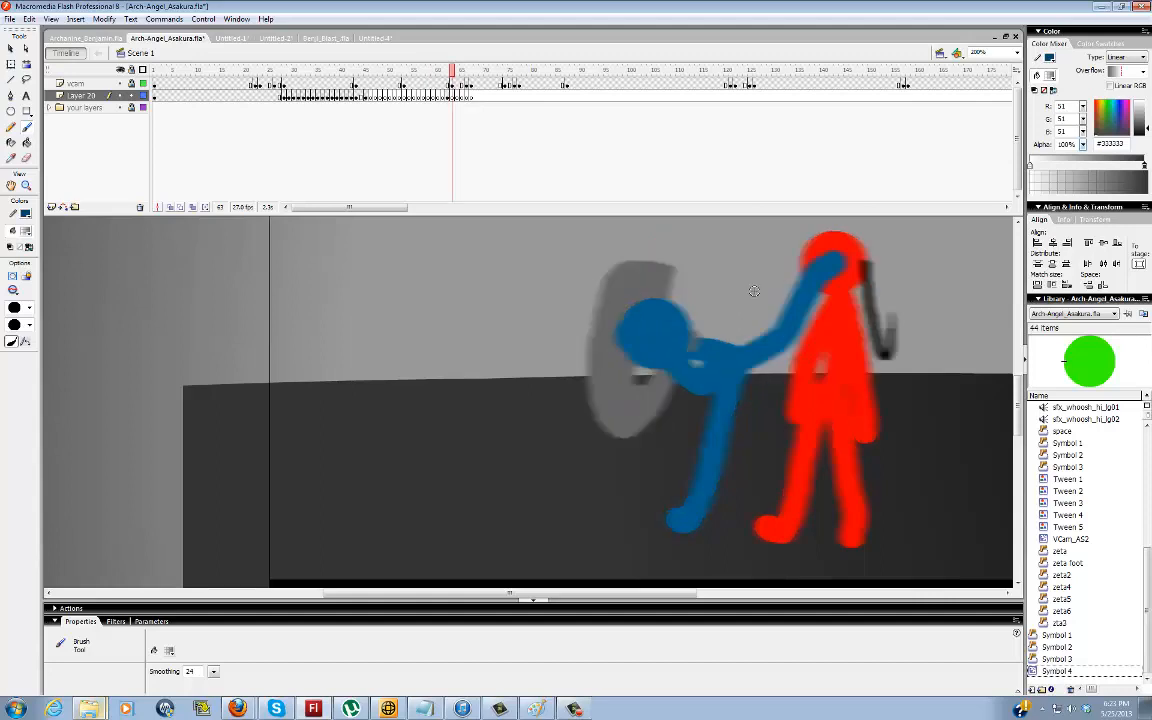
key(period)
key(period)
key(period)
key(period)
key(period)
key(period)
key(period)
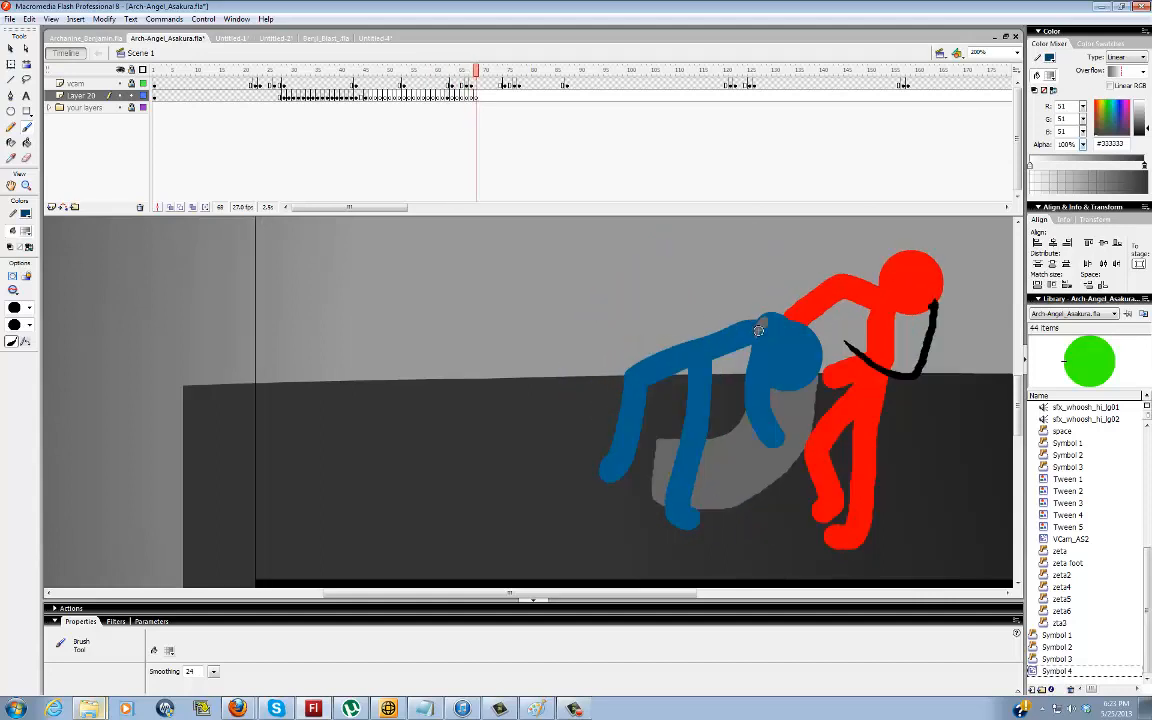
key(period)
key(period)
key(period)
key(period)
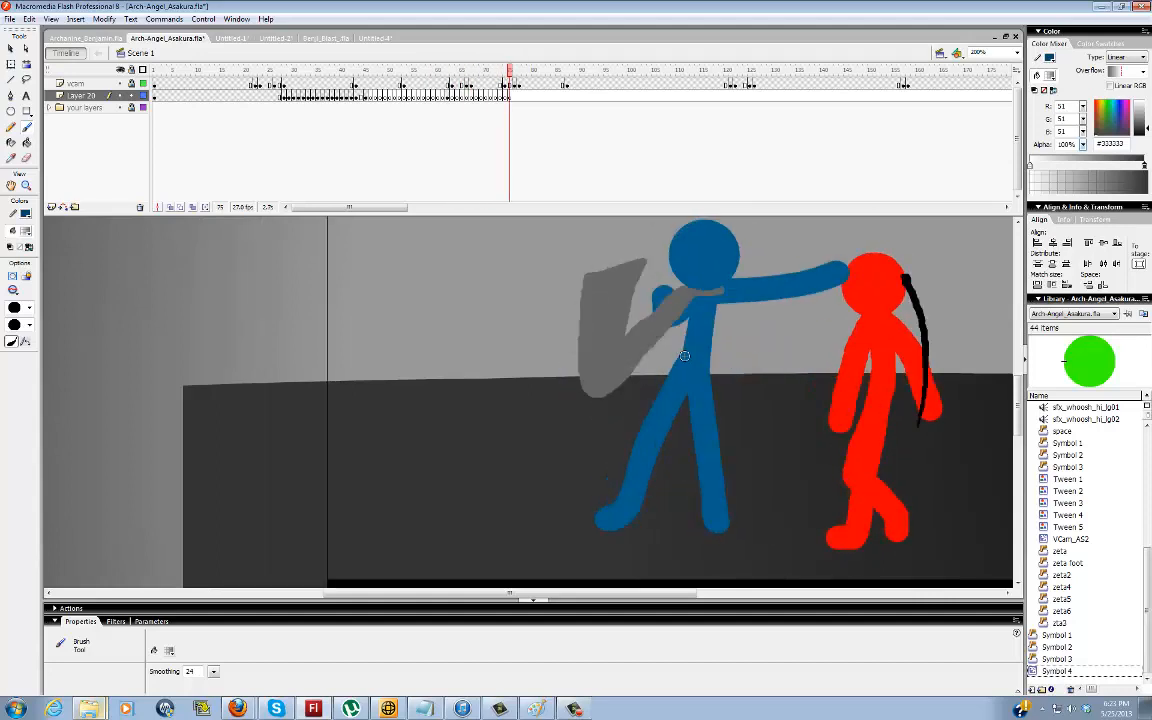
key(period)
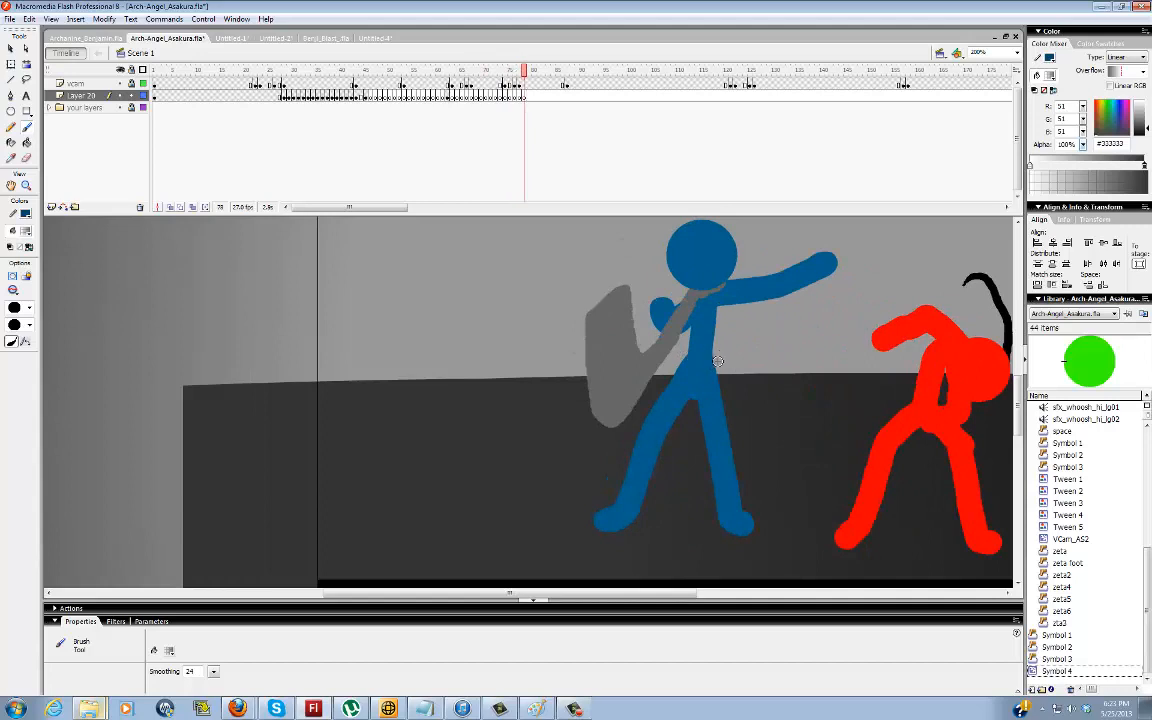
Step back and forth through the frames around frame 62 to examine the blue figure's kick and headband motion
key(comma)
key(comma)
key(comma)
key(comma)
key(comma)
key(comma)
key(comma)
key(comma)
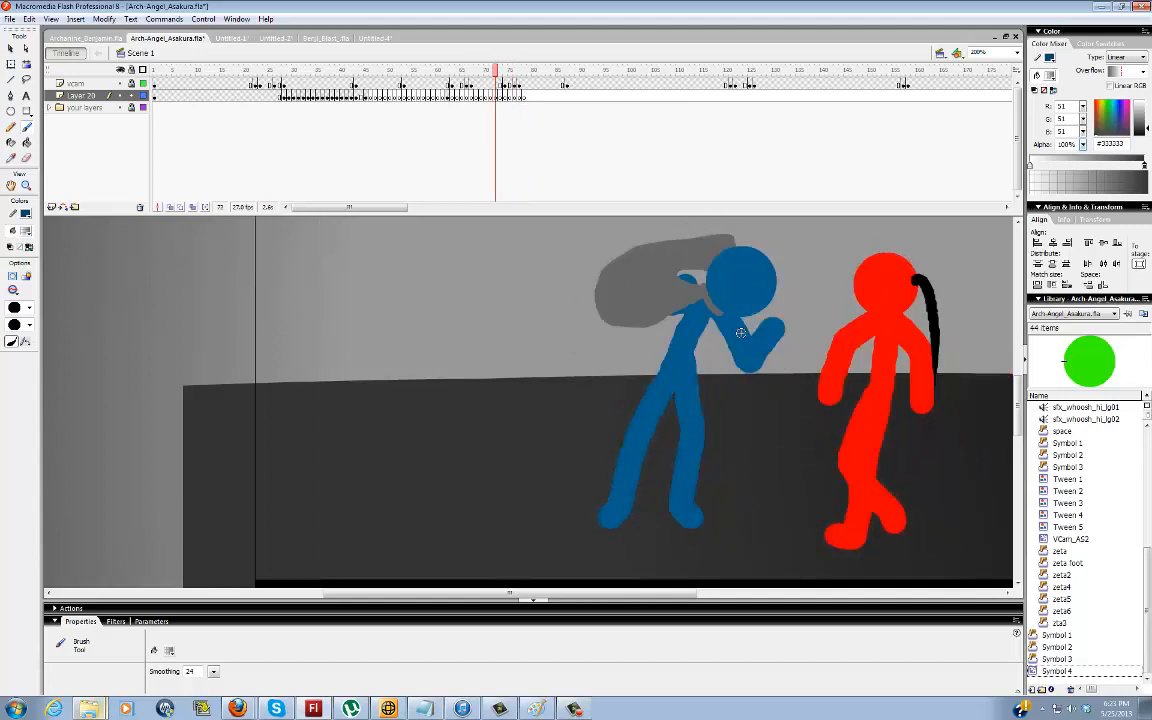
key(comma)
key(comma)
key(comma)
key(comma)
key(comma)
key(comma)
key(comma)
key(comma)
key(comma)
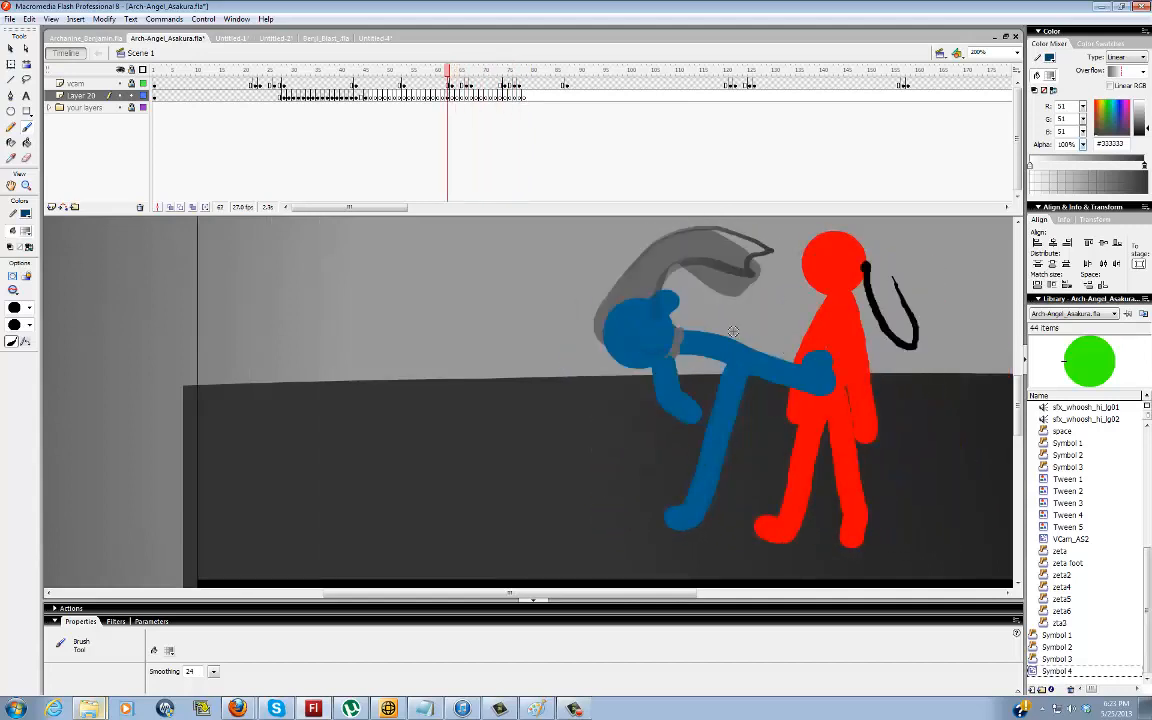
key(comma)
key(period)
key(period)
key(period)
key(period)
key(period)
key(period)
key(period)
key(period)
key(period)
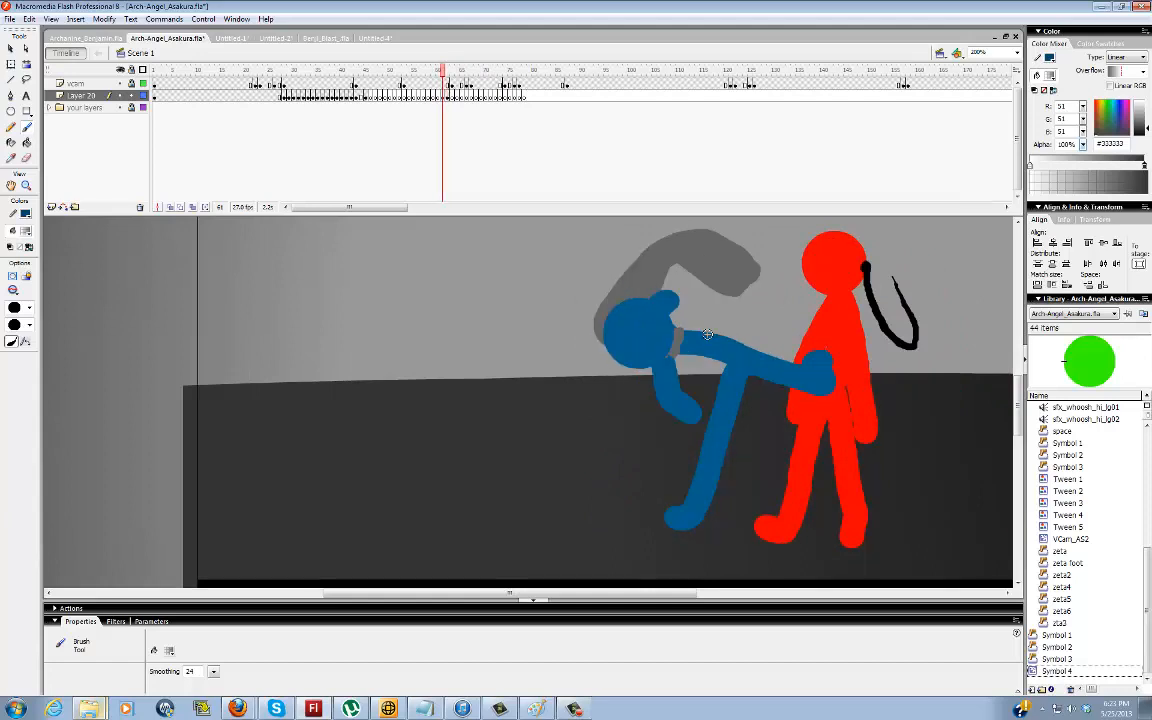
key(comma)
key(comma)
key(comma)
key(comma)
key(comma)
key(comma)
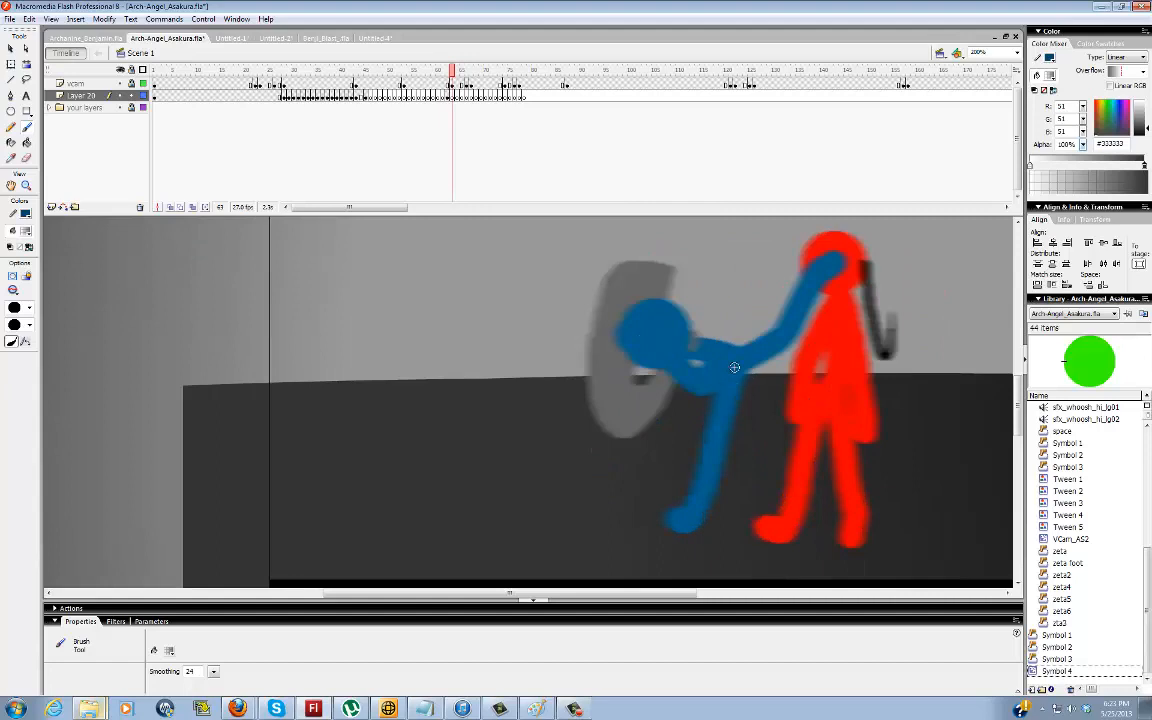
Brush thin dark guide lines along the blue figure's kicking leg across frames 63 to 65
mouse_move(748, 373)
mouse_down()
mouse_move(790, 348)
mouse_move(822, 275)
mouse_up()
key(period)
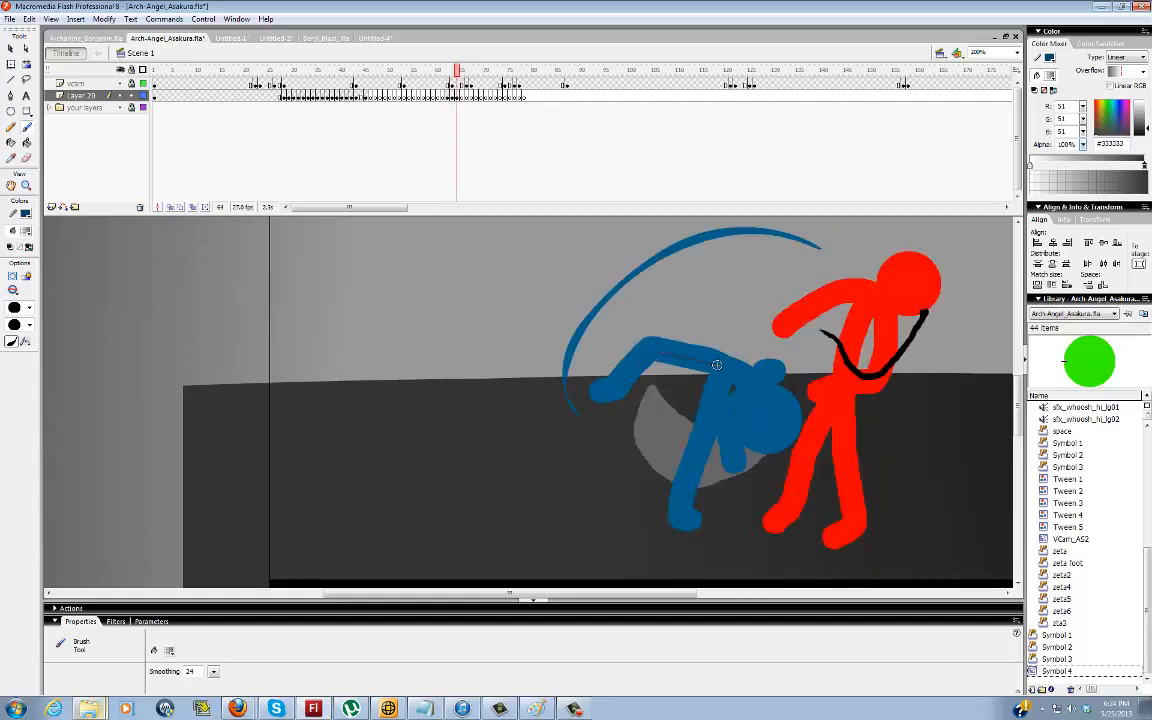
key(comma)
key(period)
drag(744, 361, 795, 322)
key(period)
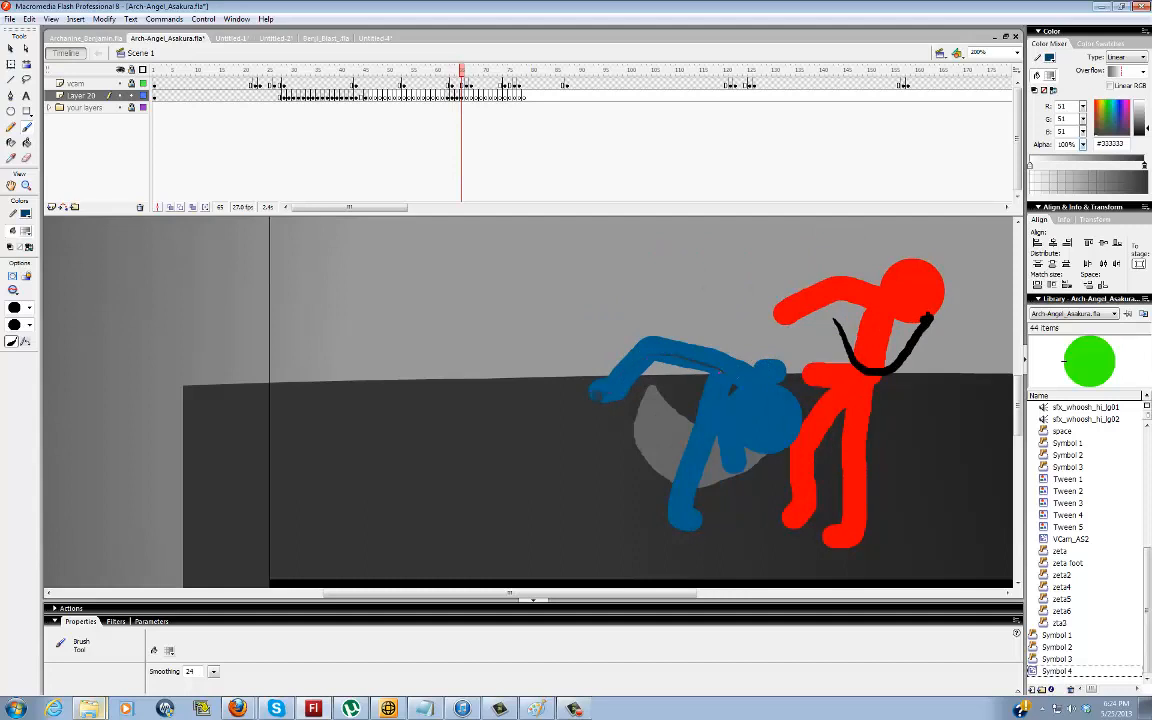
key(ctrl)
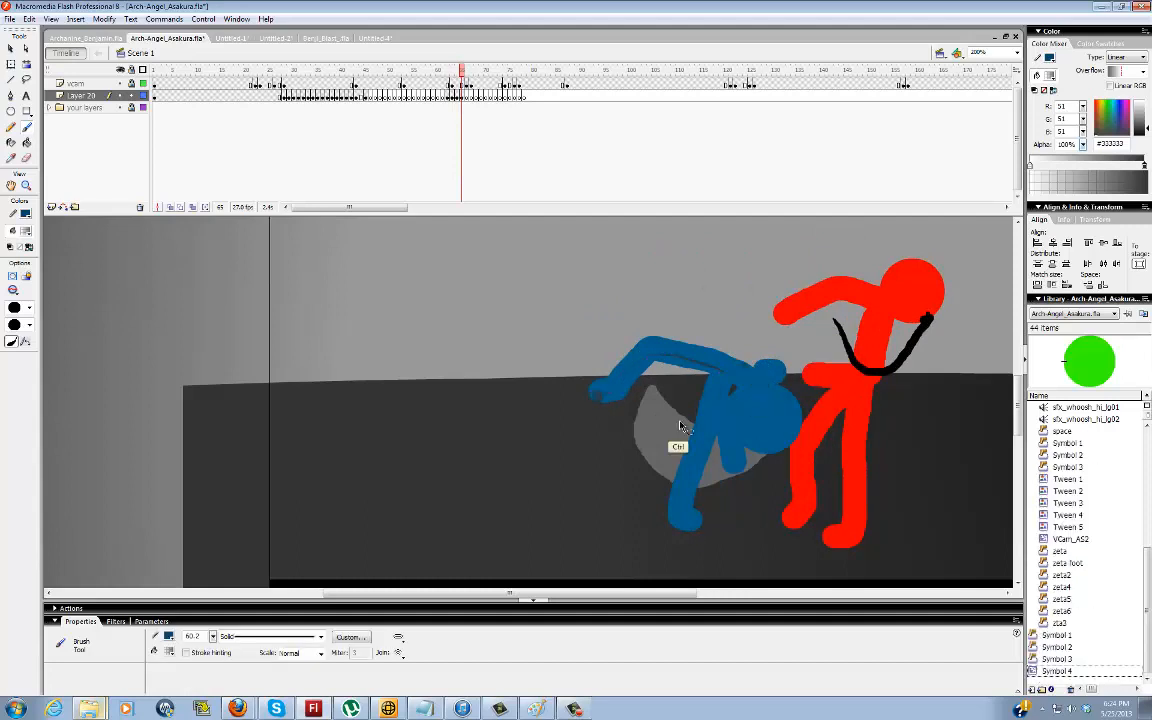
key(v)
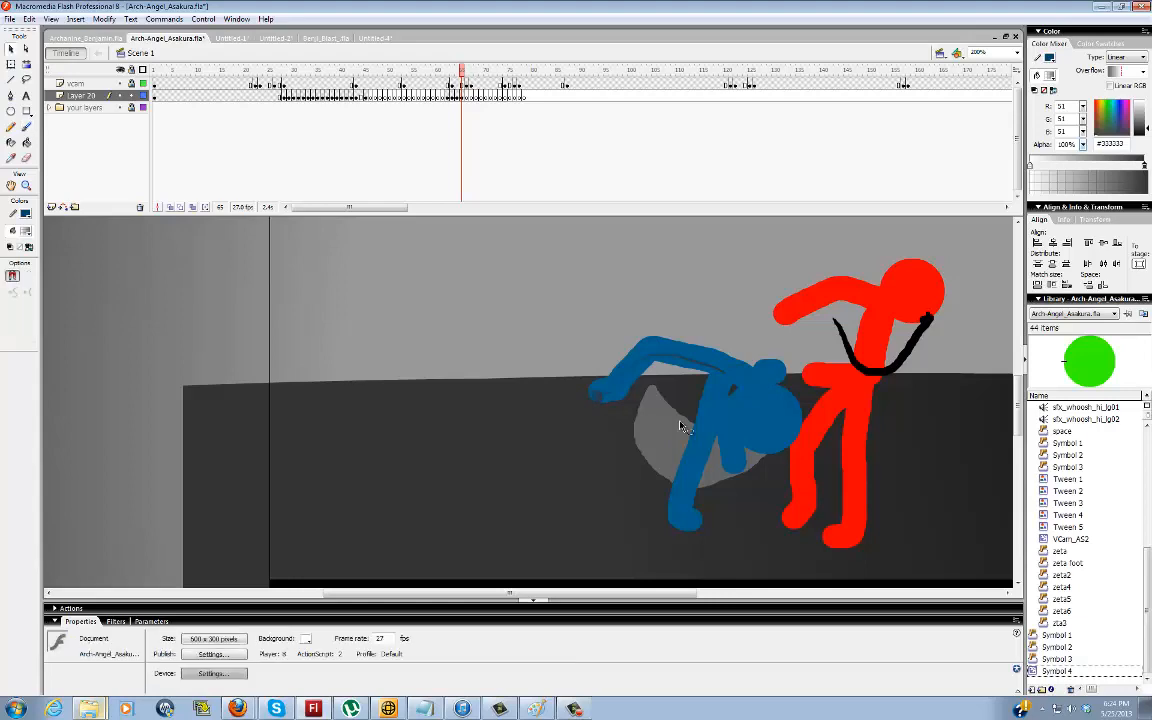
Switch to Archanine_Benjamin.fla, go to frame 1660 and view the red top-hat figure's legs at 400%
click(60, 38)
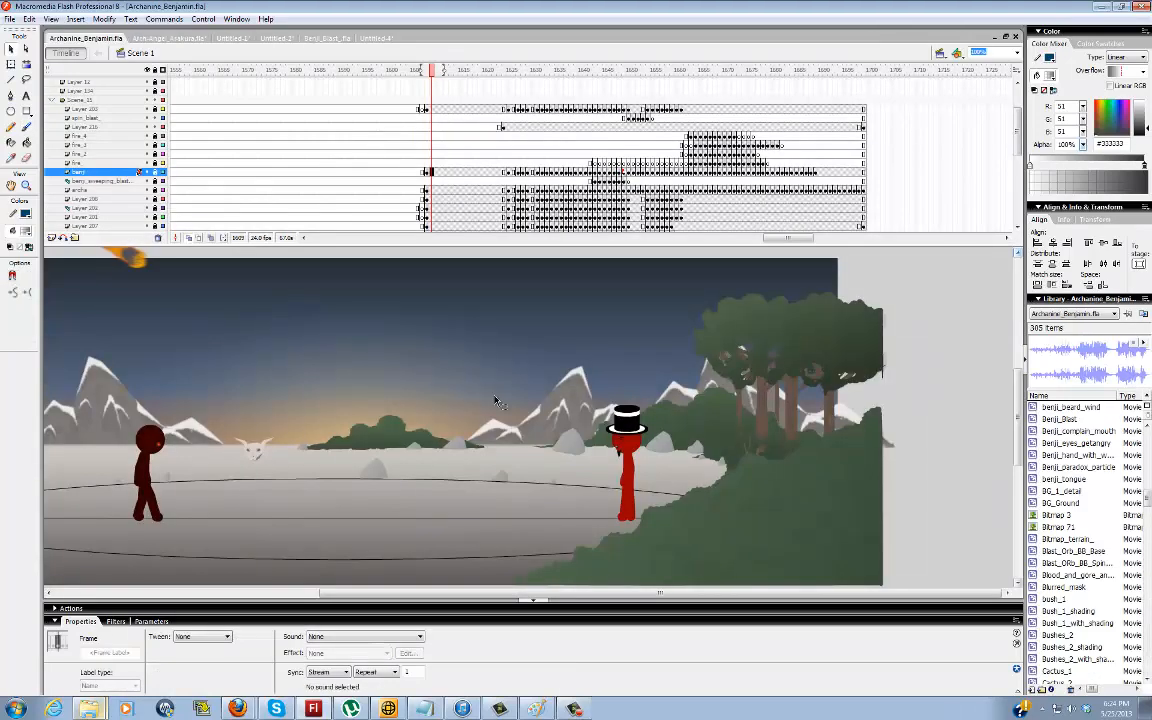
key(z)
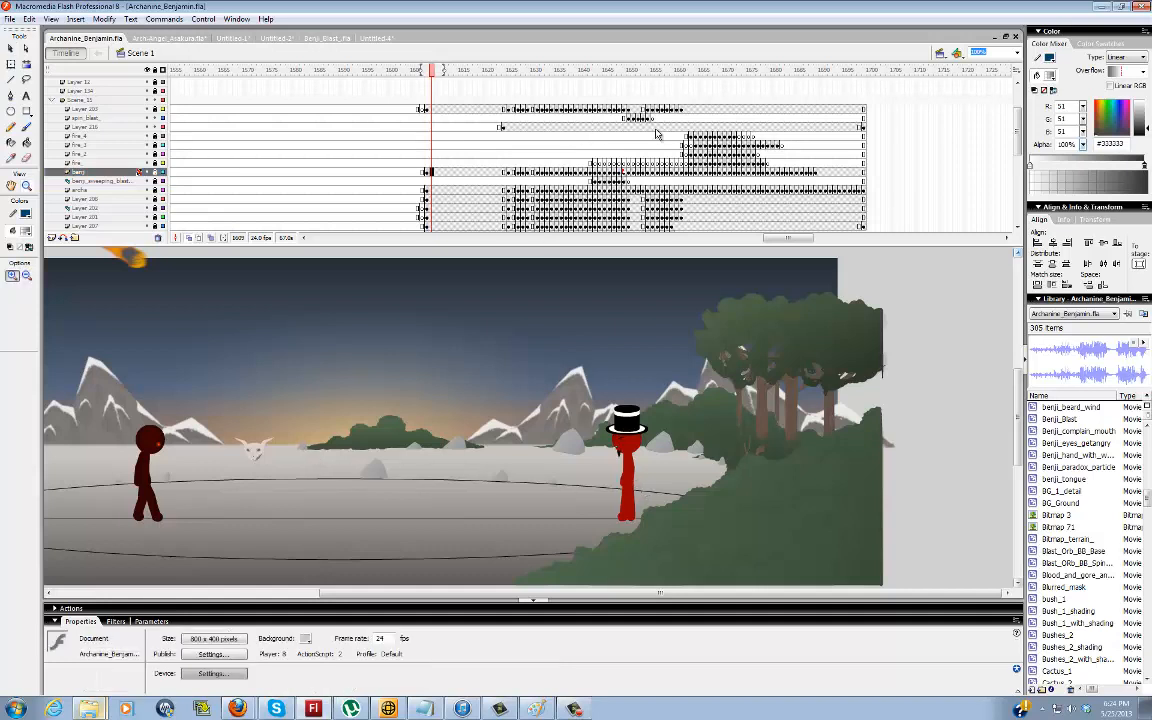
click(684, 171)
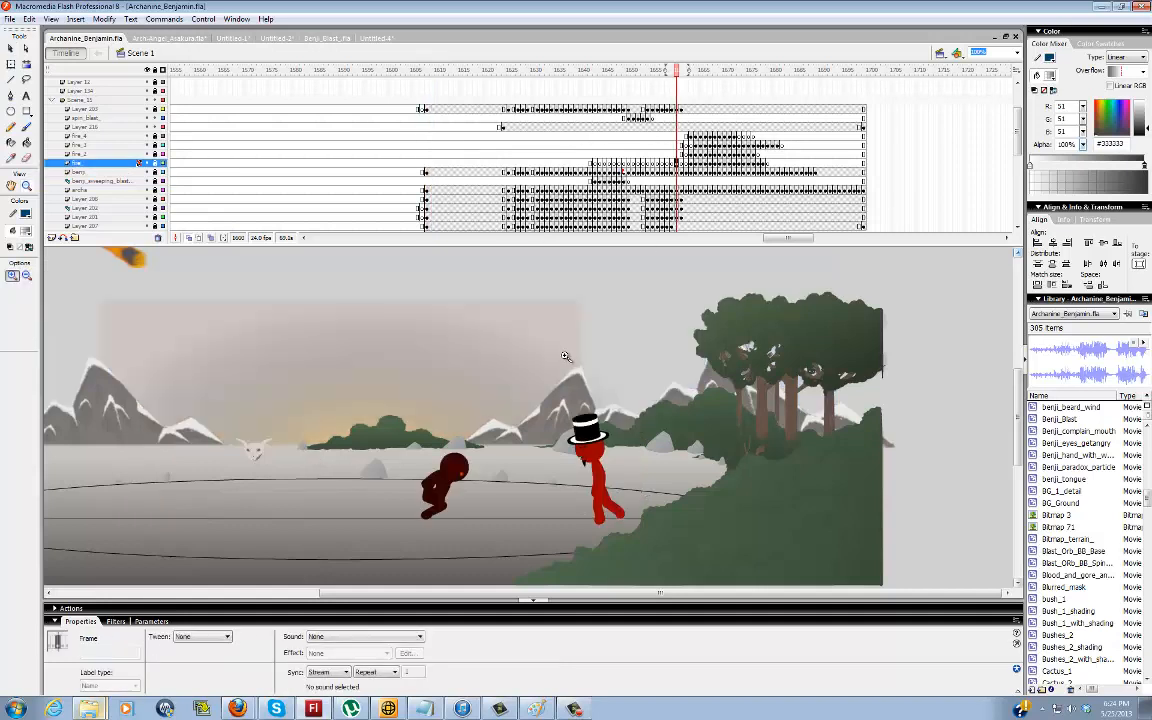
click(591, 480)
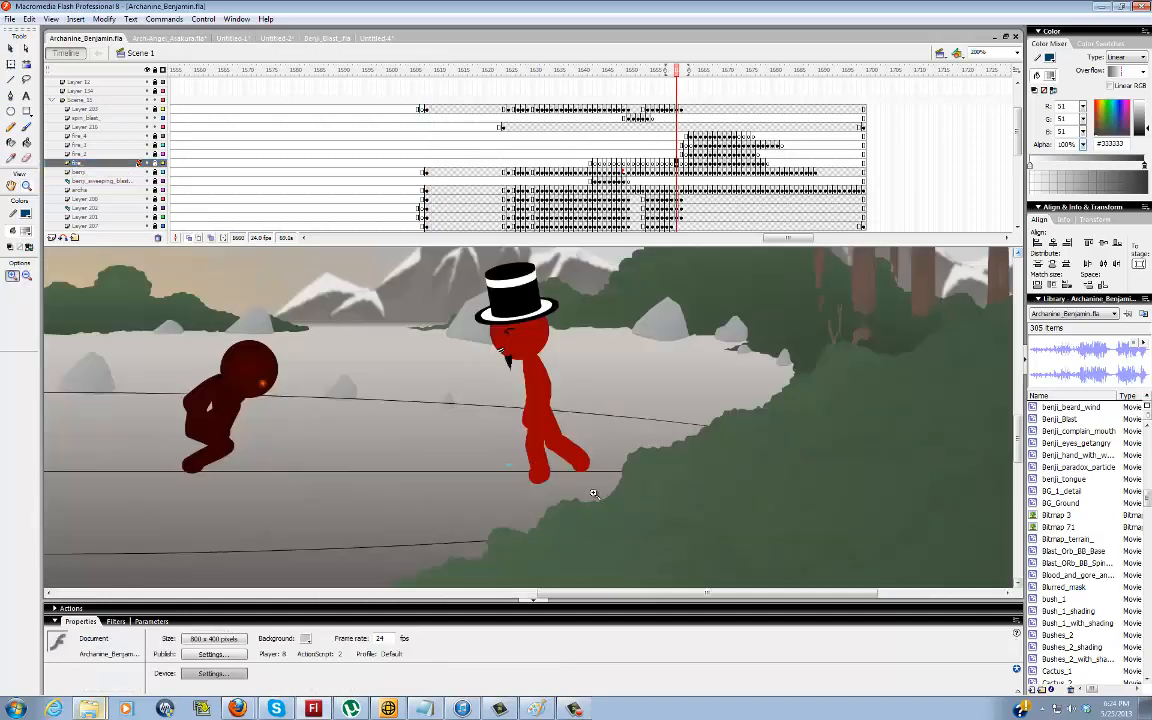
click(530, 420)
Choose the Brush tool and set it to the third-largest brush size
key(b)
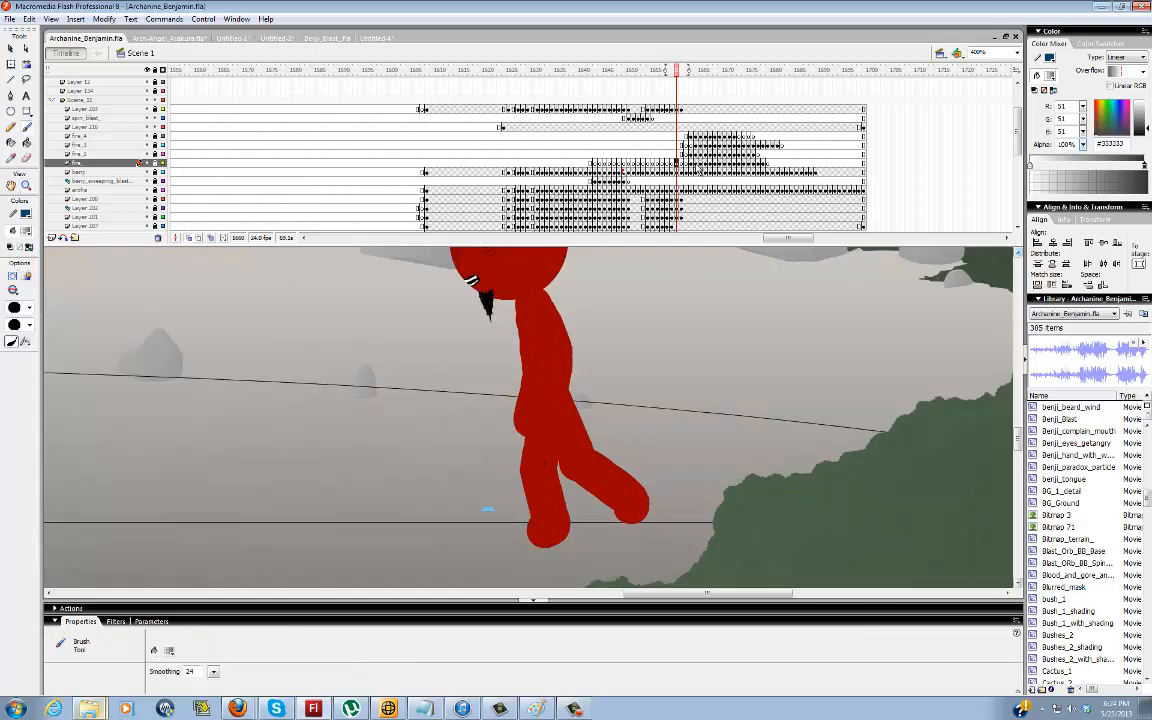
click(677, 164)
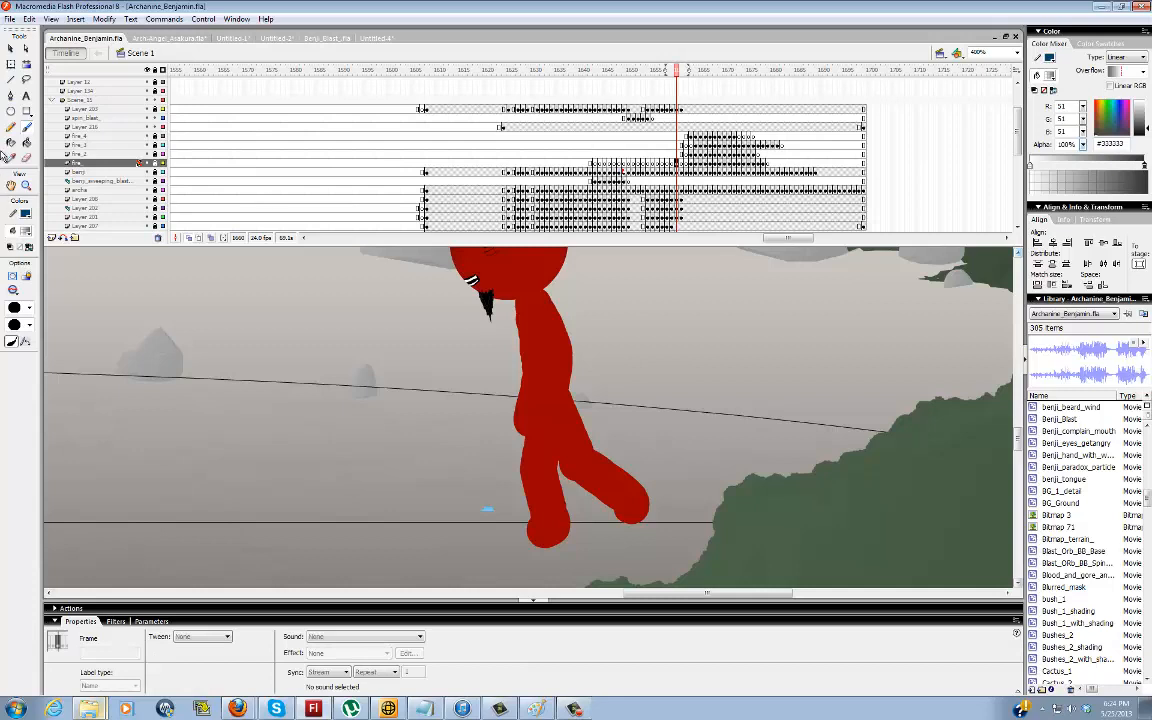
key(period)
click(28, 307)
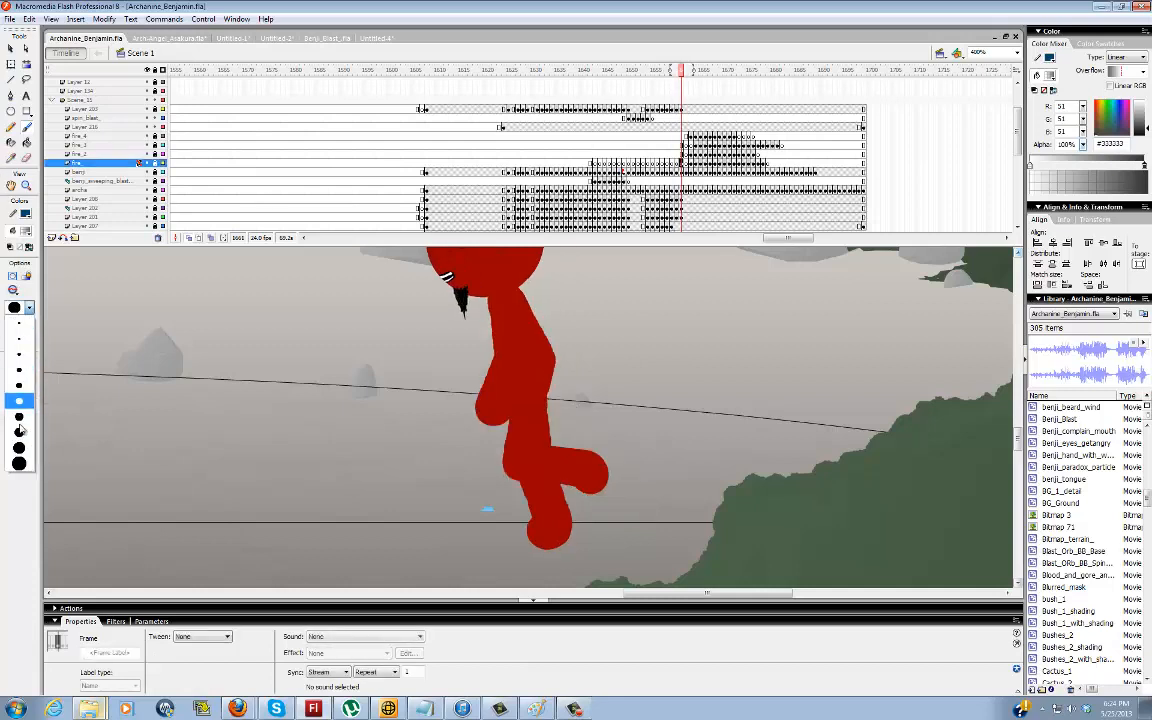
click(19, 429)
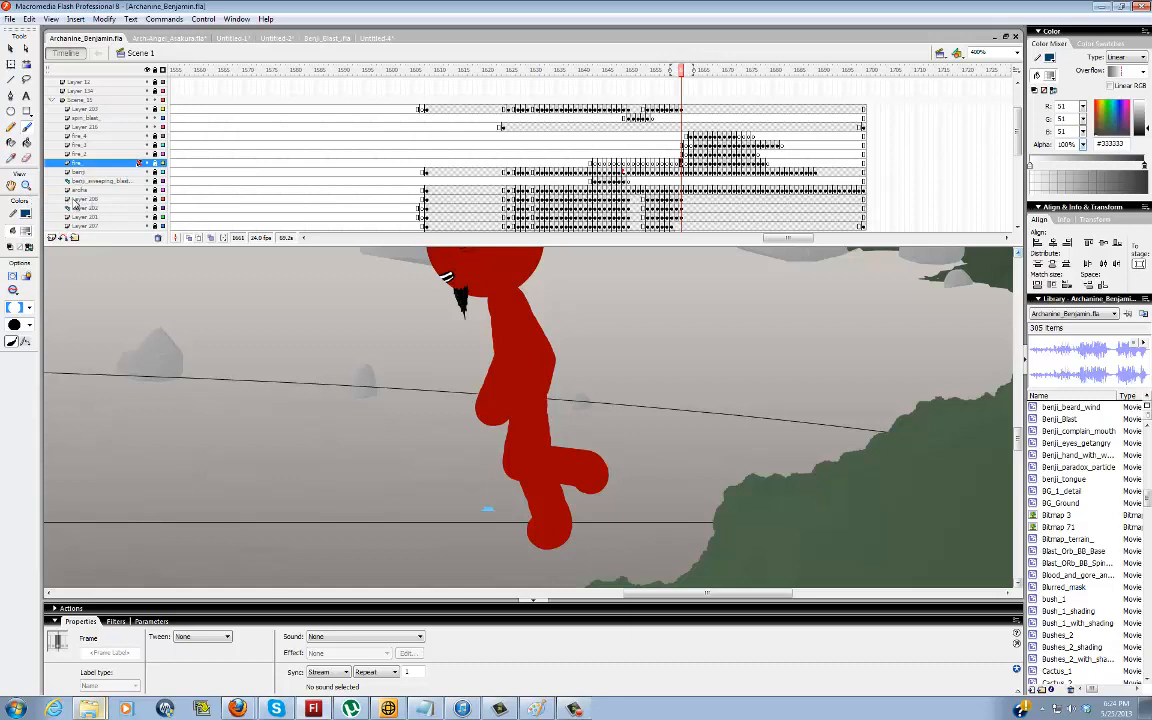
Add a new layer directly above the figure's benji layer and insert a blank keyframe at frame 1660
click(85, 173)
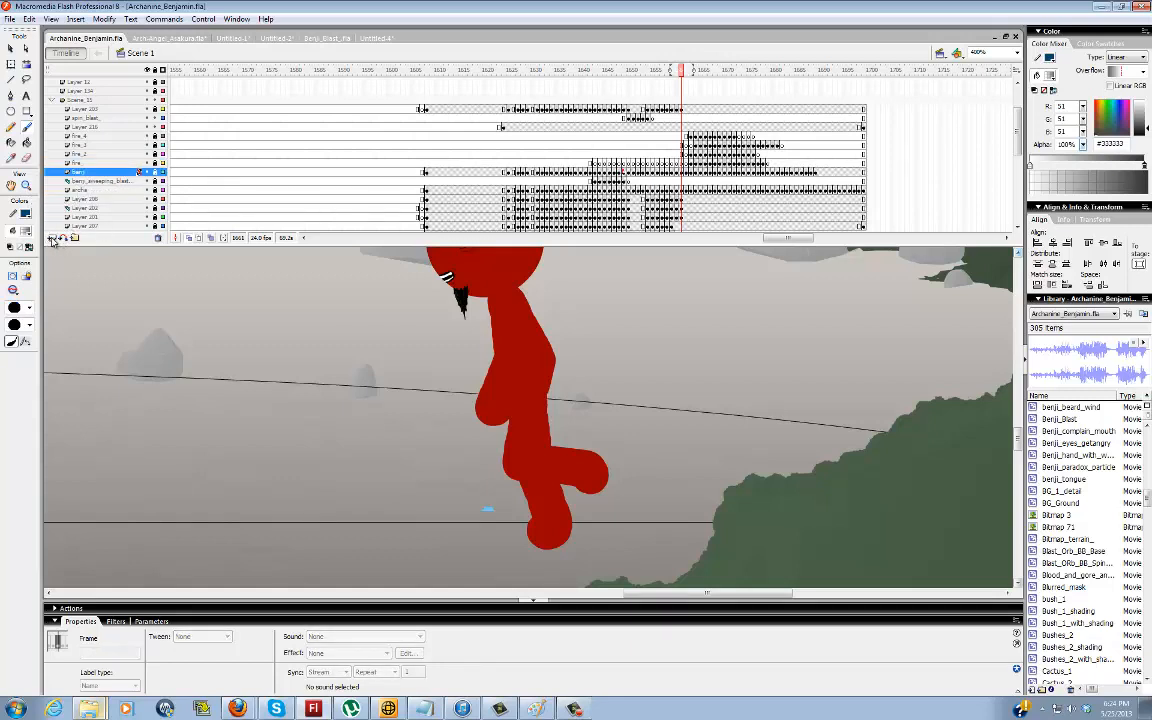
click(51, 238)
click(679, 174)
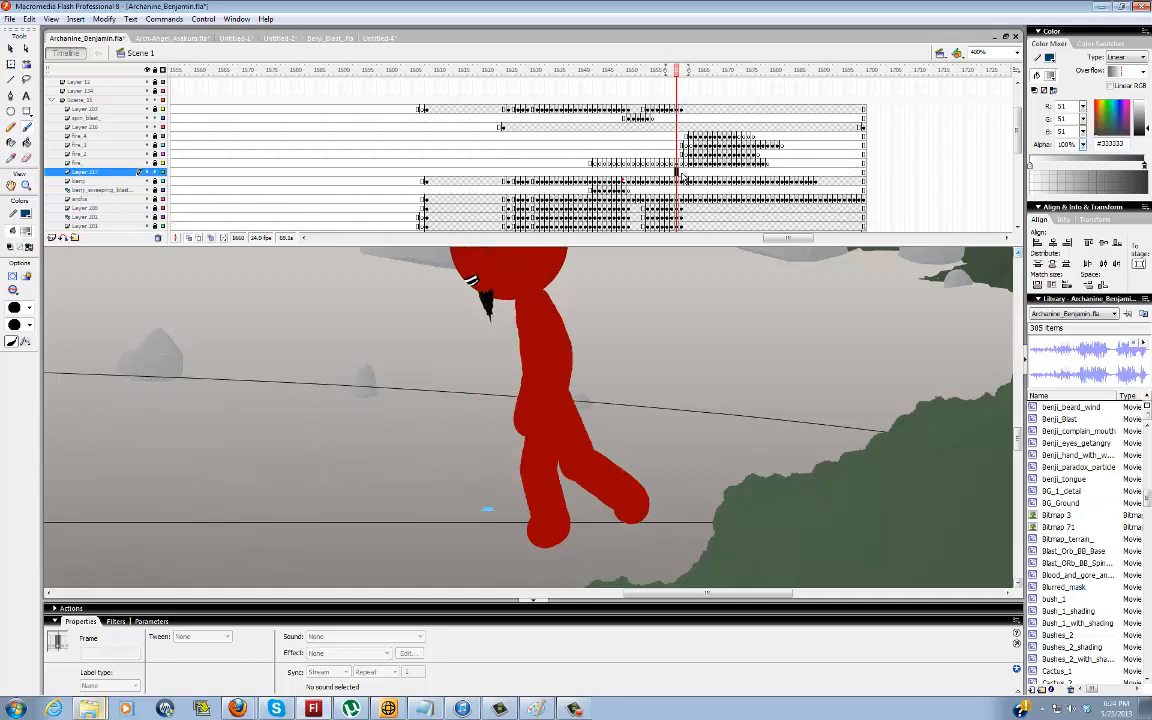
key(F7)
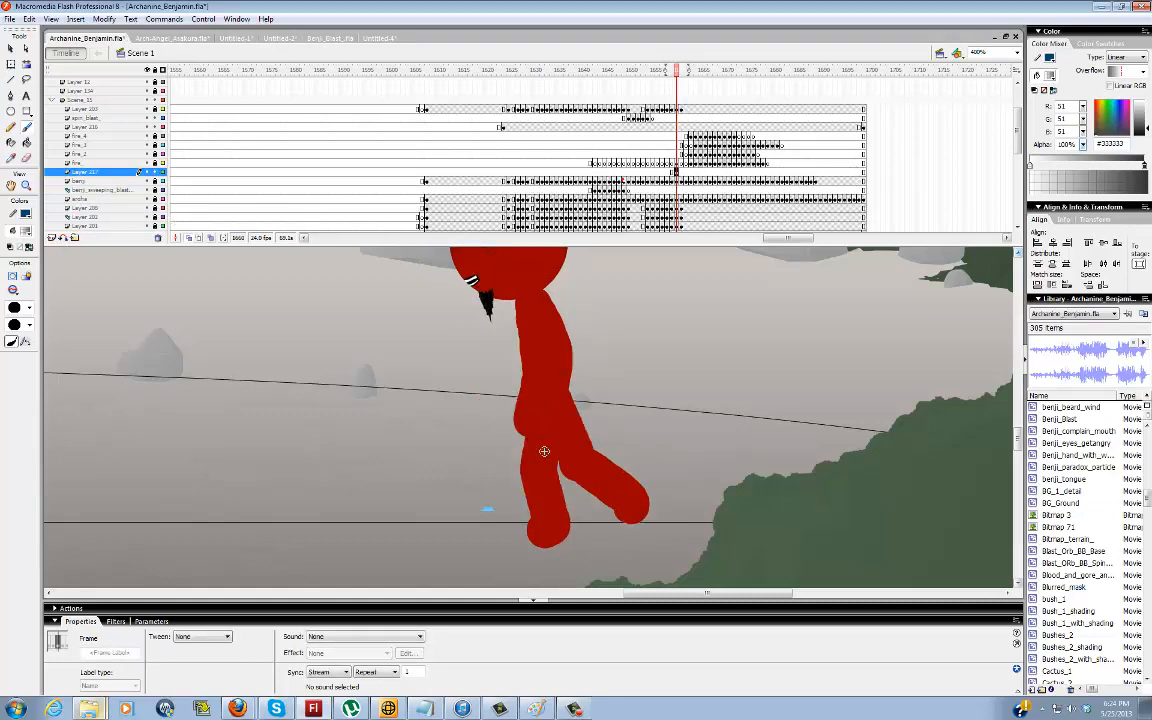
Brush a thin dark guide line through the red figure's torso and planted leg on each of frames 1660 to 1663
mouse_move(538, 535)
mouse_down()
mouse_move(545, 483)
mouse_move(557, 400)
mouse_up()
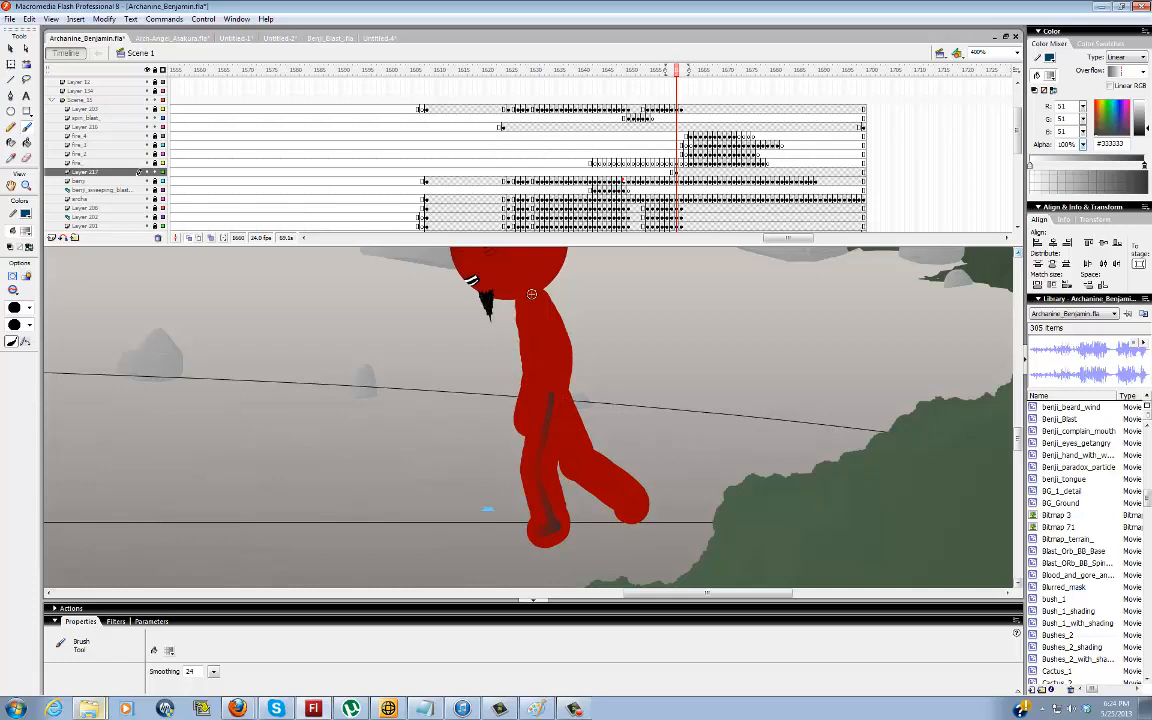
mouse_move(540, 314)
mouse_down()
mouse_move(559, 410)
mouse_move(545, 475)
mouse_move(565, 535)
mouse_move(550, 531)
mouse_move(565, 531)
mouse_move(527, 440)
mouse_up()
key(.)
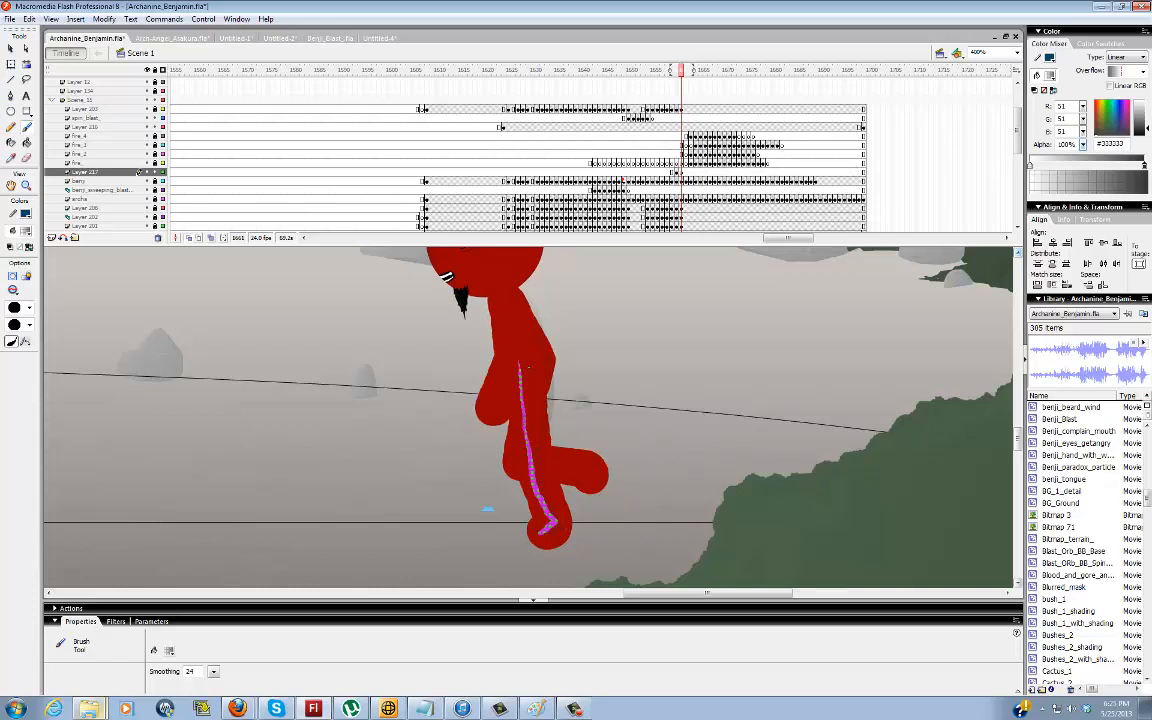
mouse_move(517, 321)
mouse_down()
mouse_move(491, 356)
mouse_move(538, 482)
mouse_up()
key(.)
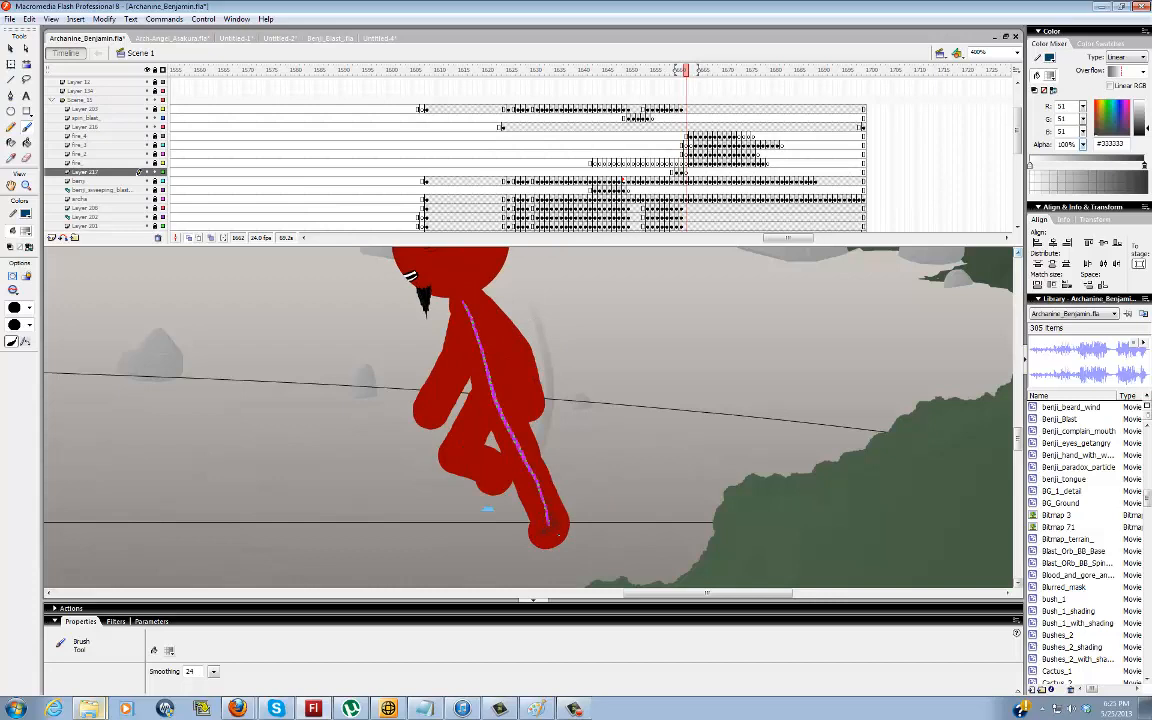
drag(548, 527, 548, 527)
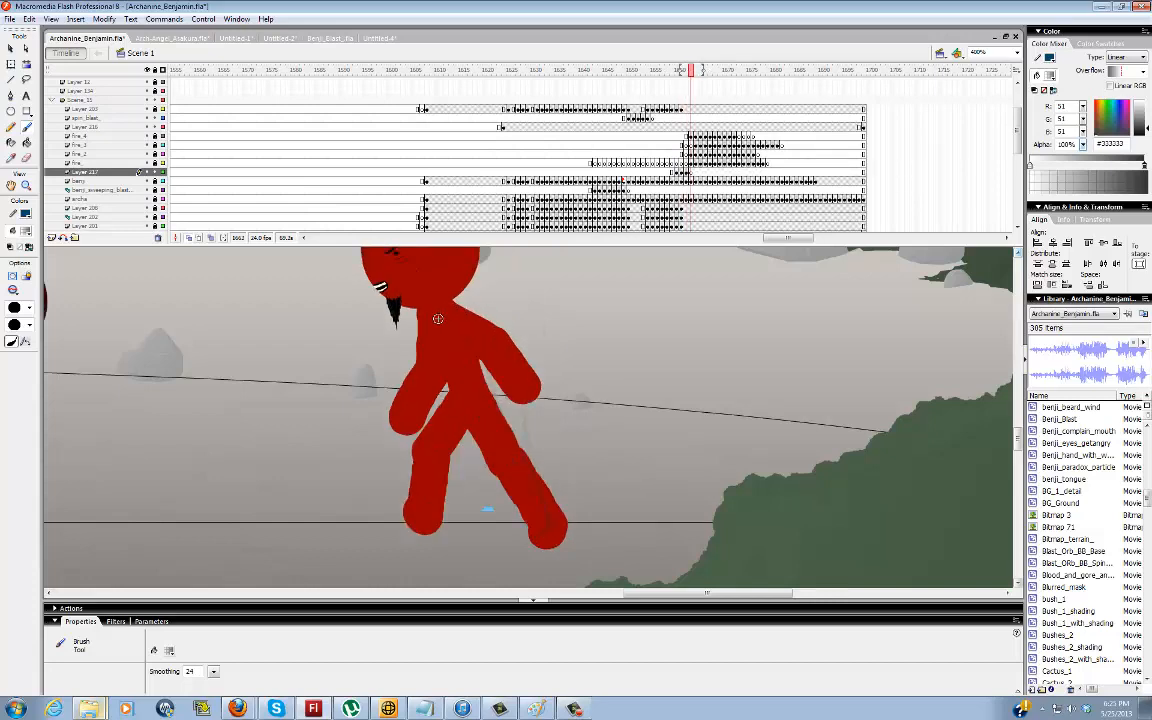
drag(437, 316, 485, 420)
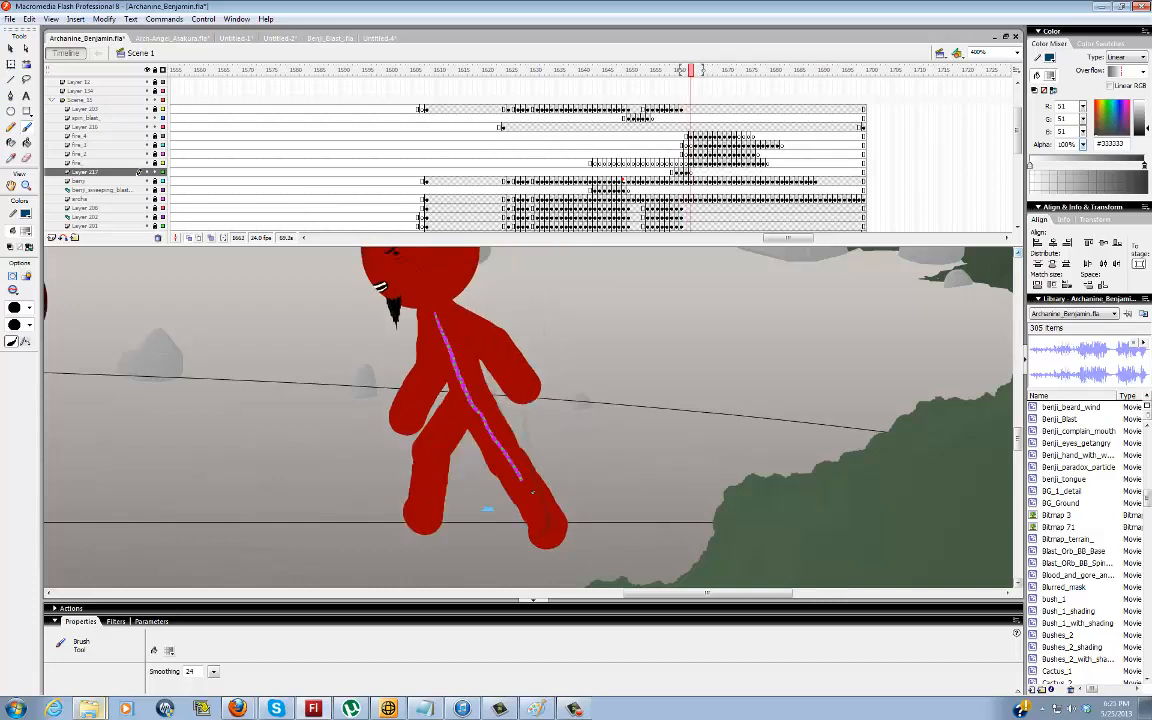
Continue the dark guide lines through the red figure's body and legs across frames 1664 to 1667, and delete the guide-line layer
key(period)
key(period)
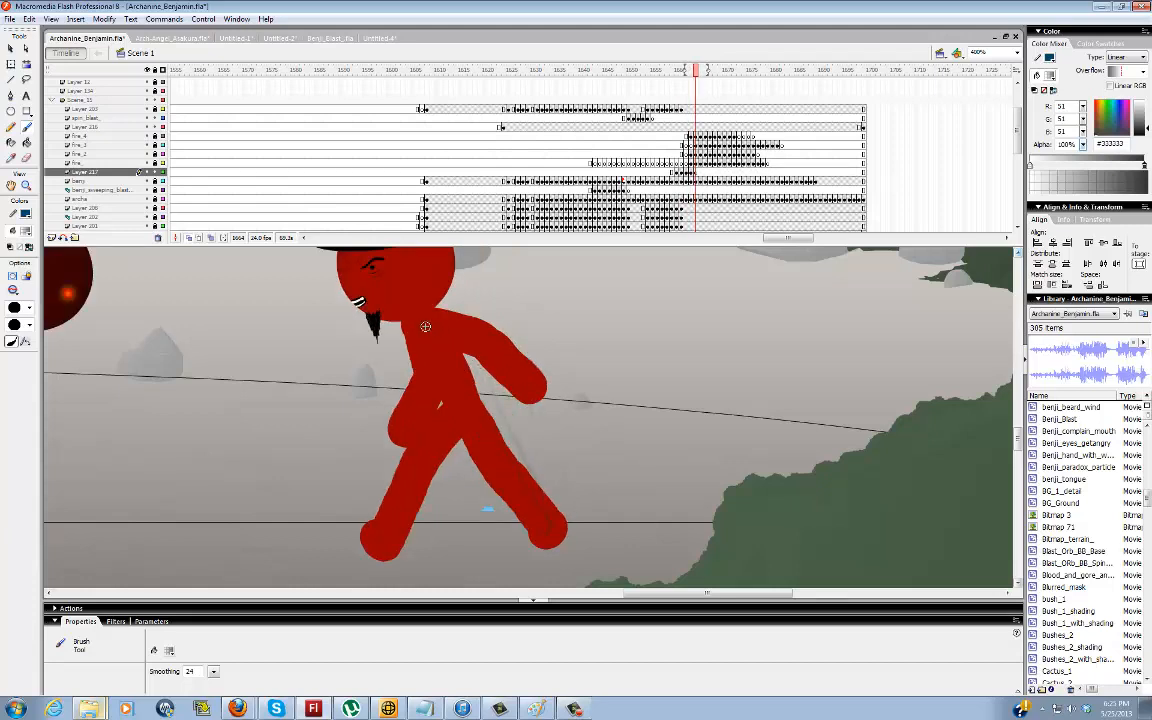
drag(425, 326, 461, 408)
drag(548, 518, 554, 528)
key(F7)
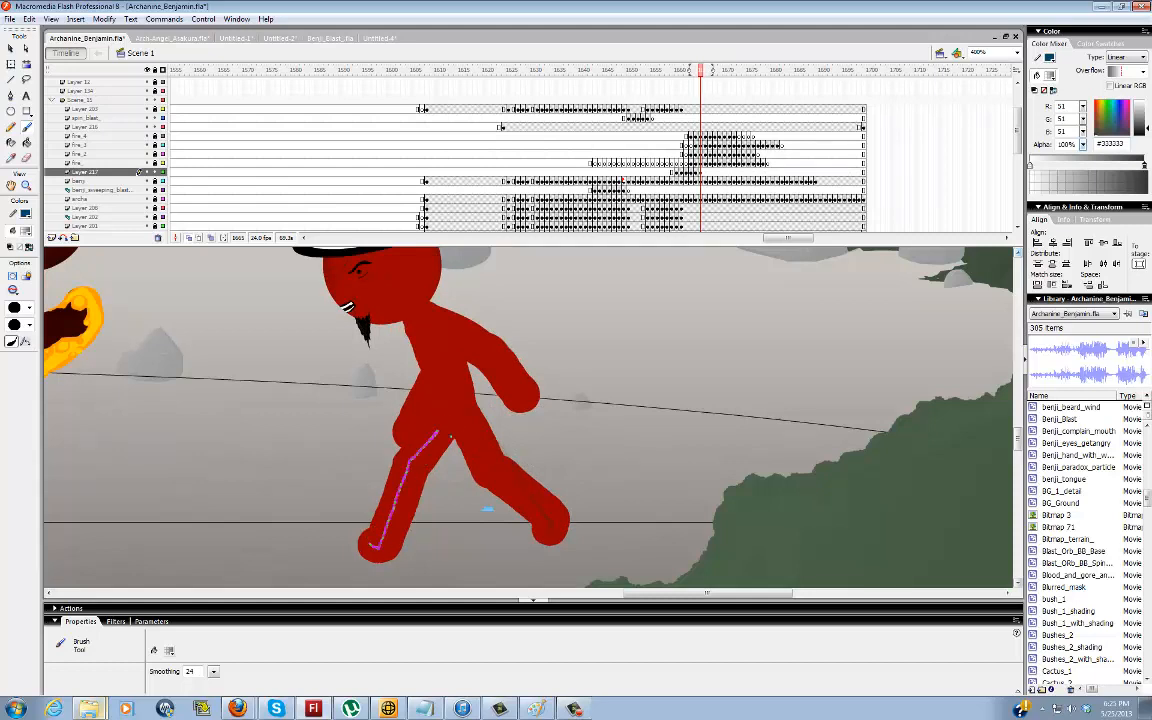
key(.)
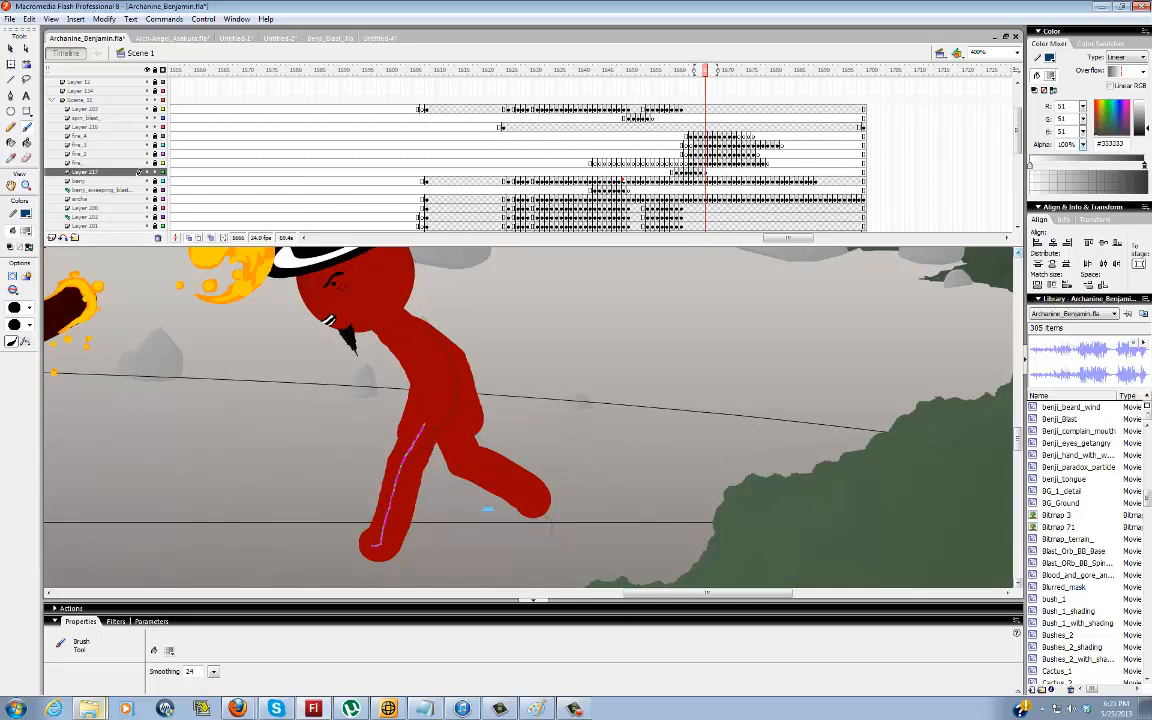
key(.)
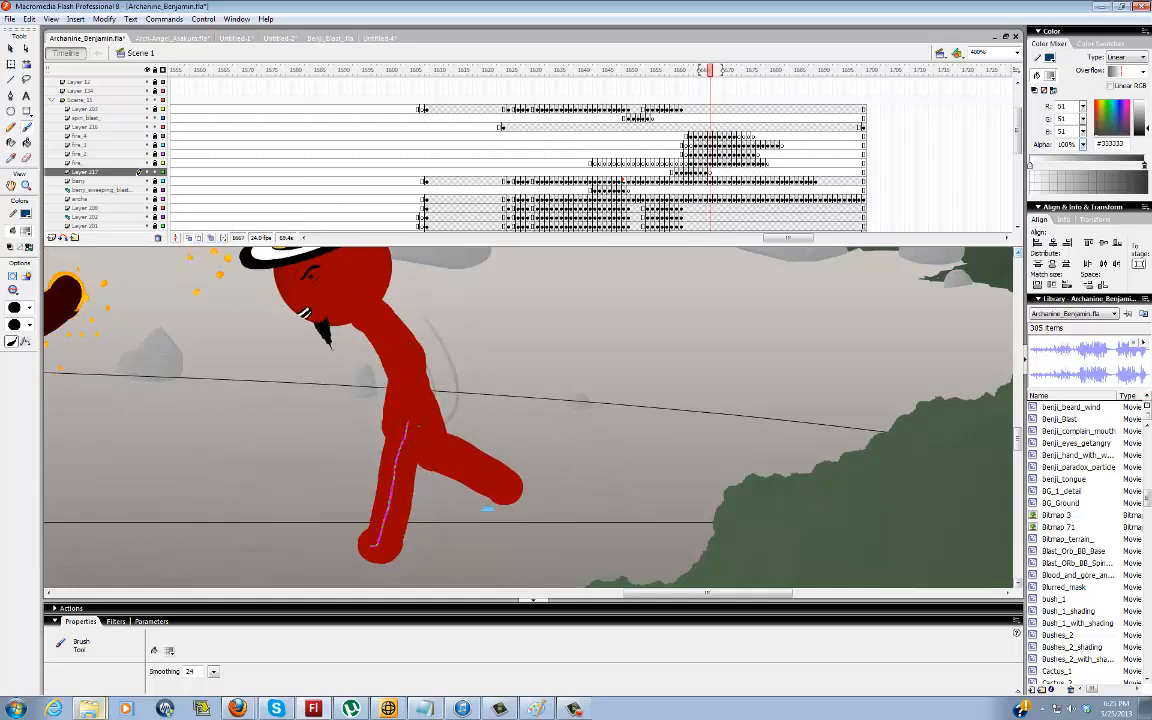
drag(391, 326, 373, 314)
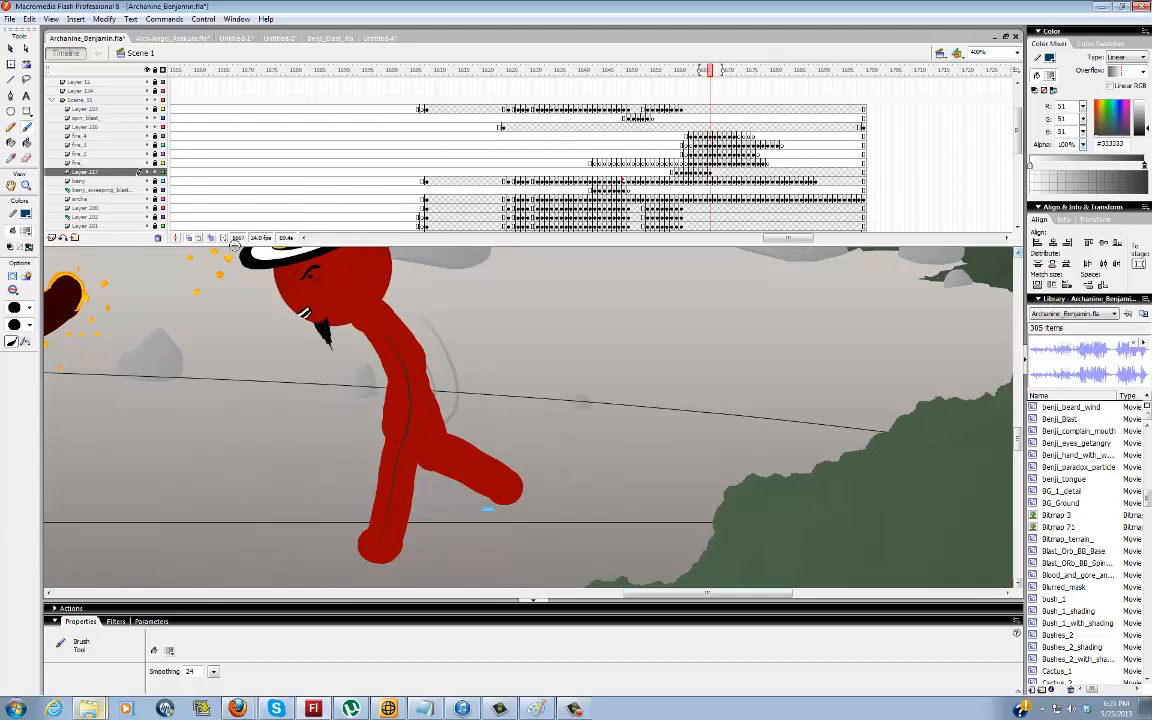
click(160, 241)
Add a layer above benji_sweeping_blast with a blank keyframe at frame 1677 and brush a dark line along the dark red figure's body
click(763, 186)
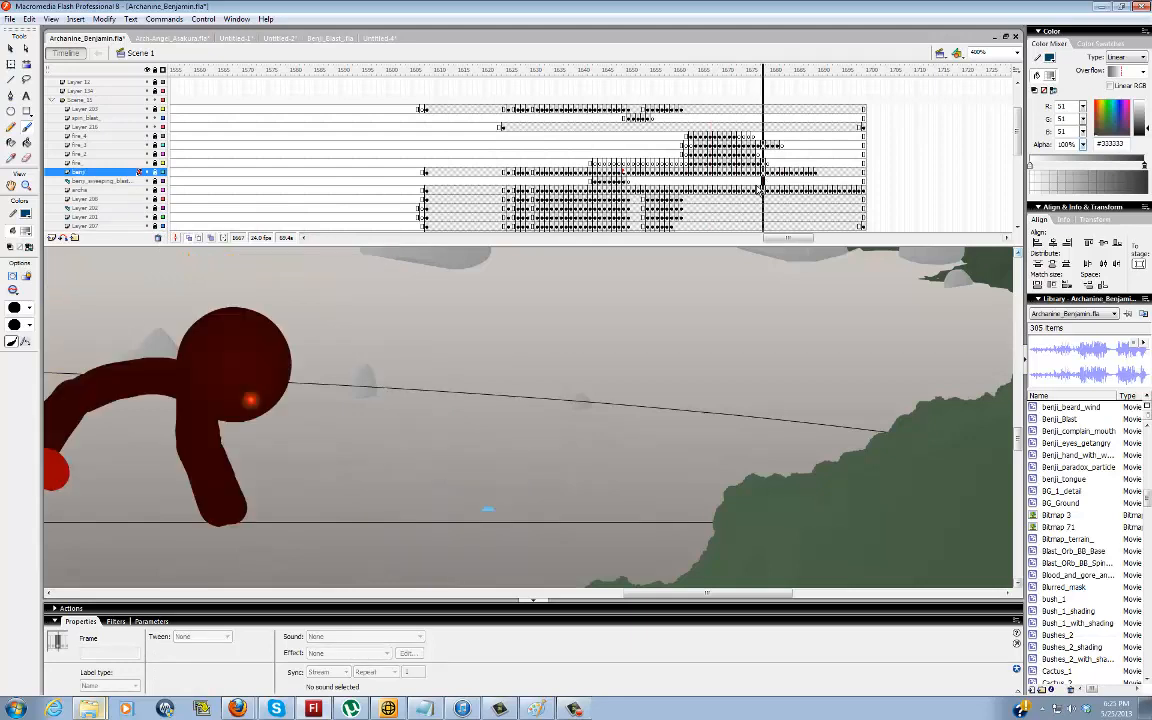
click(761, 183)
drag(653, 598, 597, 598)
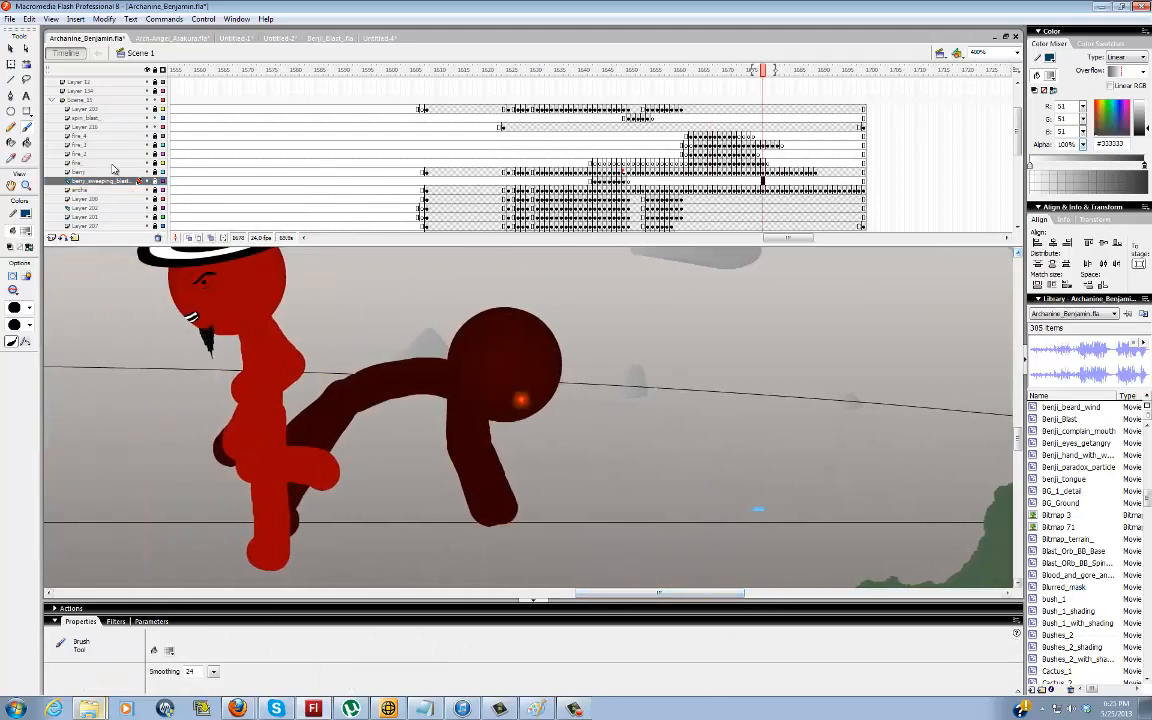
click(51, 237)
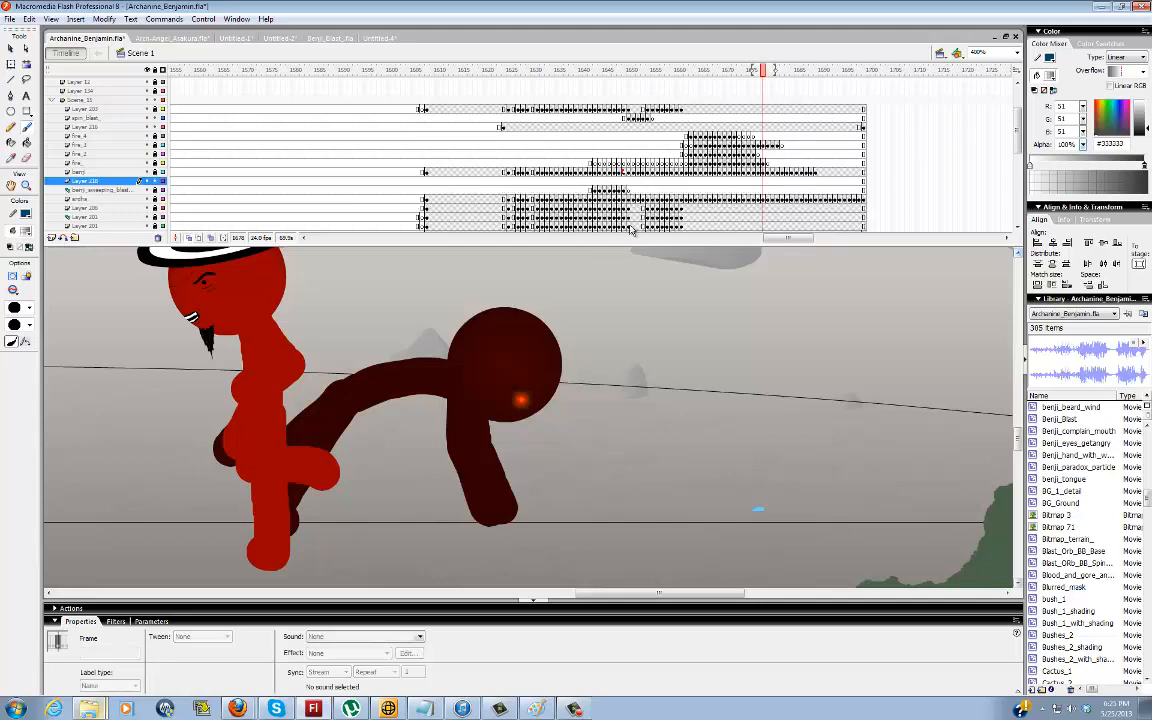
click(757, 180)
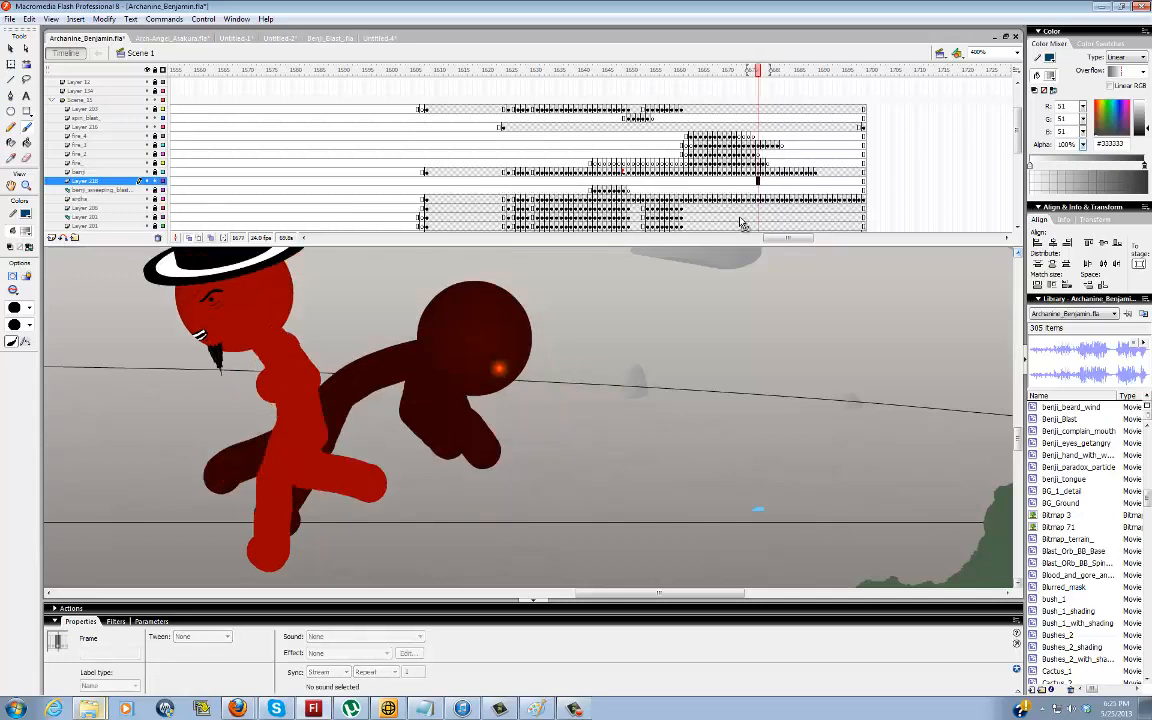
key(F7)
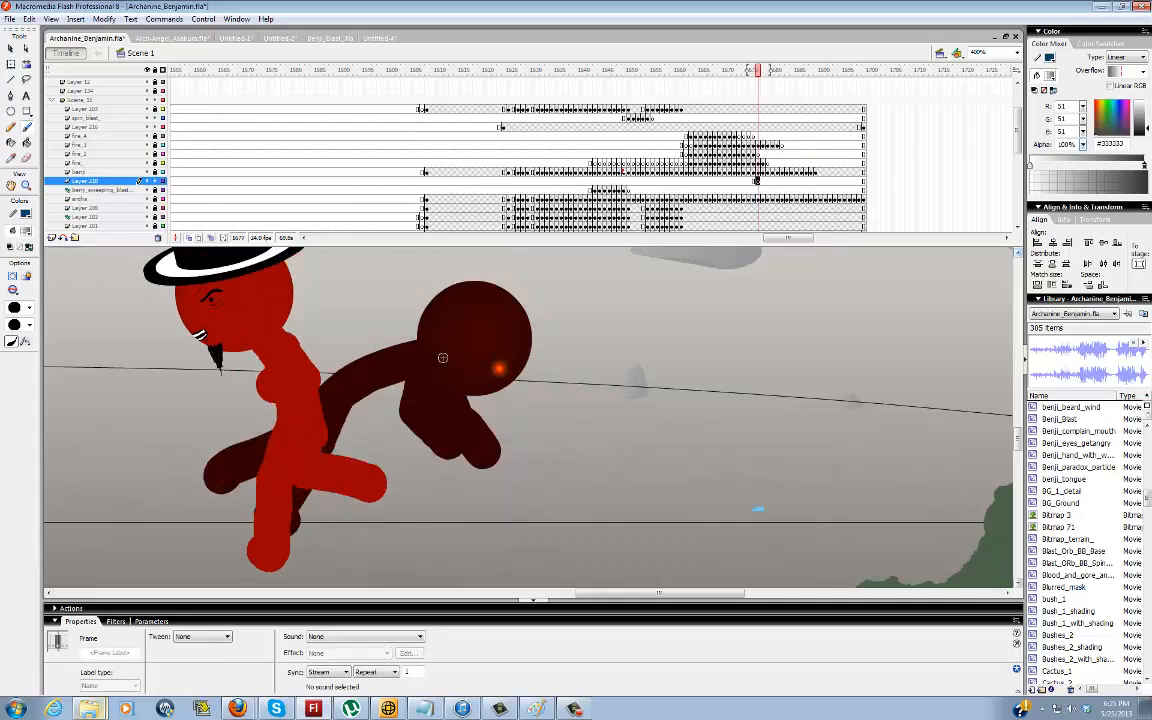
drag(442, 357, 360, 380)
drag(332, 440, 330, 455)
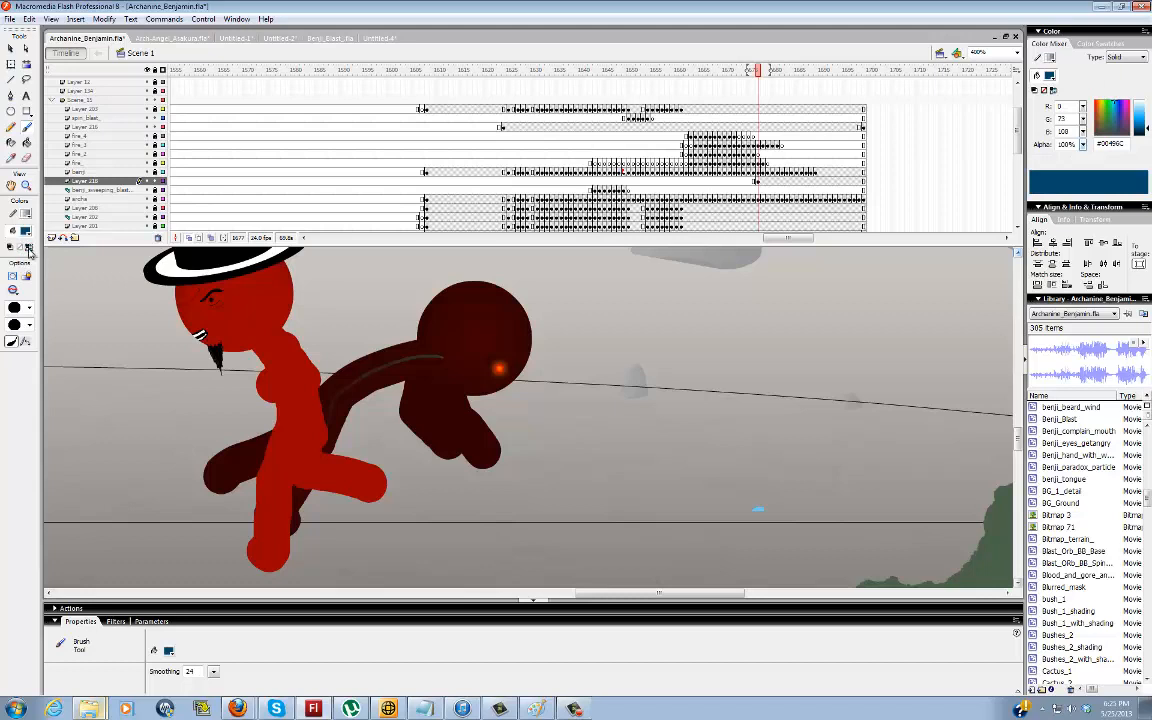
Set the brush fill to #00FF00 and trace the dark red figure's supporting arm and arched body on frames 1679 to 1681
click(26, 229)
click(19, 321)
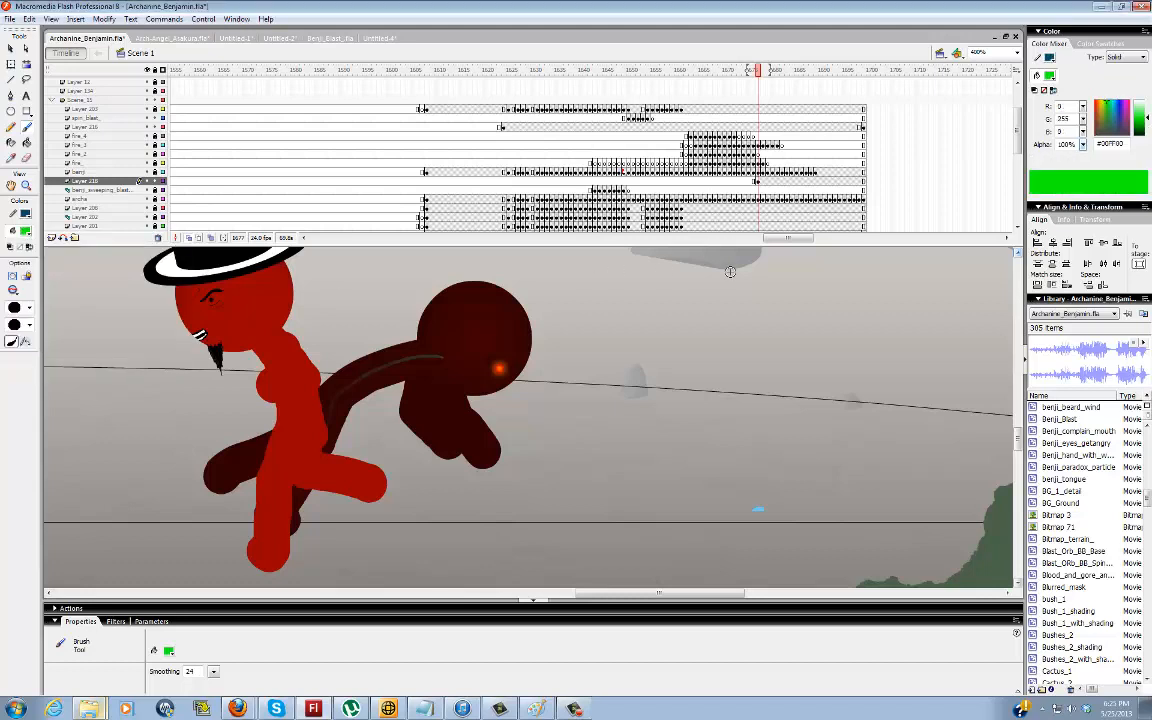
key(period)
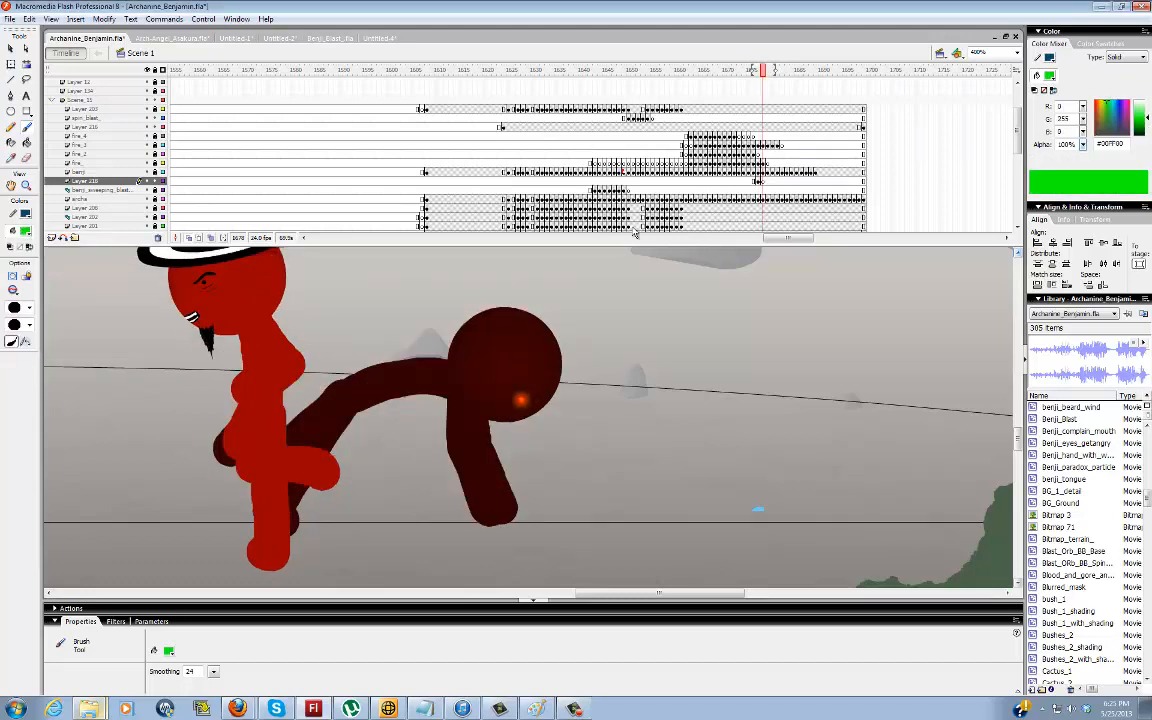
key(period)
mouse_move(489, 515)
mouse_down()
mouse_move(464, 458)
mouse_move(473, 400)
mouse_move(368, 334)
mouse_move(330, 336)
mouse_up()
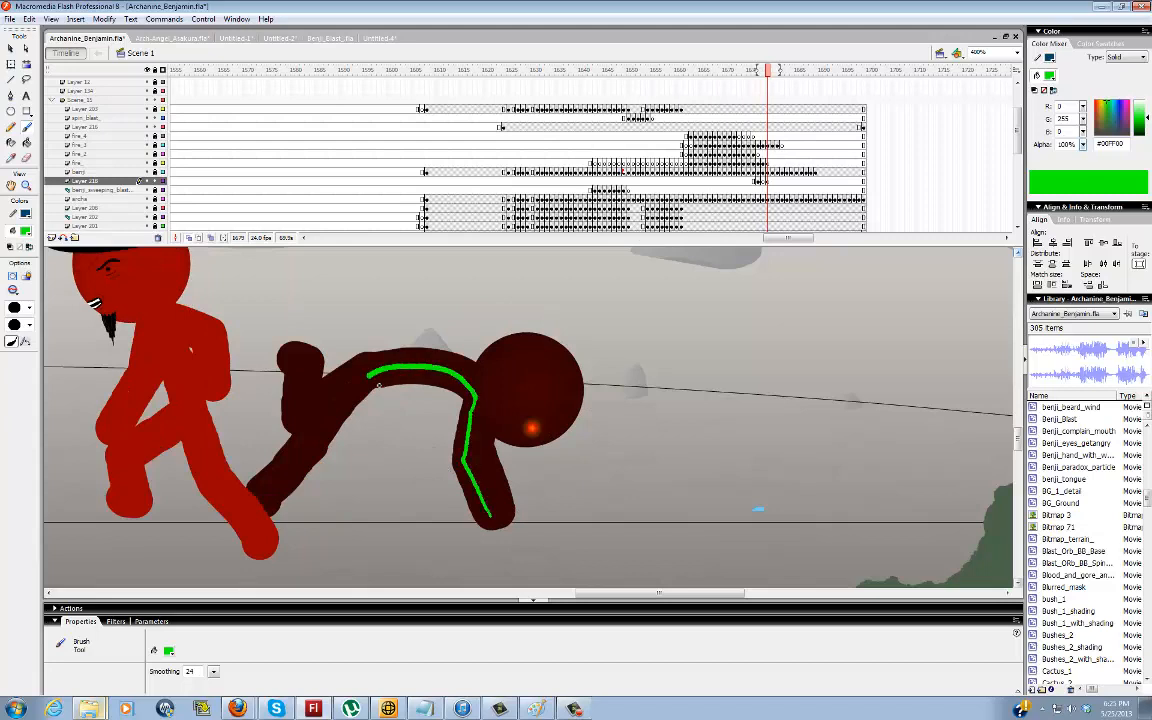
key(period)
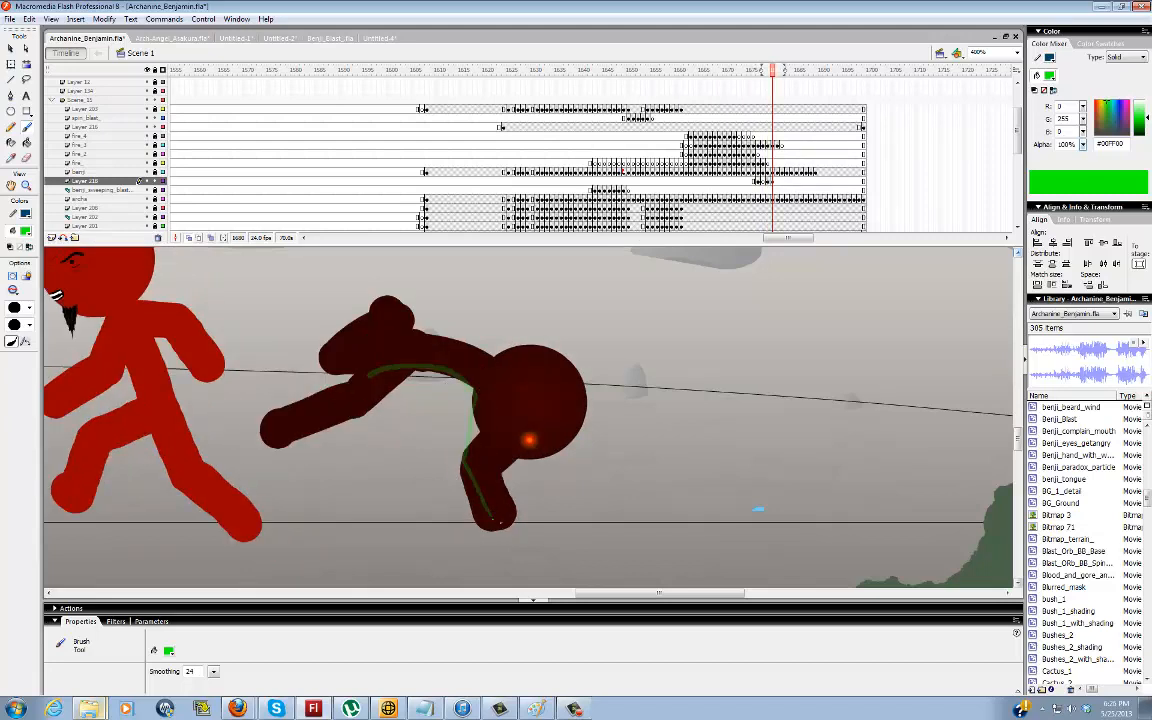
mouse_move(490, 518)
mouse_down()
mouse_move(482, 478)
mouse_move(527, 440)
mouse_move(516, 405)
mouse_move(478, 371)
mouse_move(409, 355)
mouse_up()
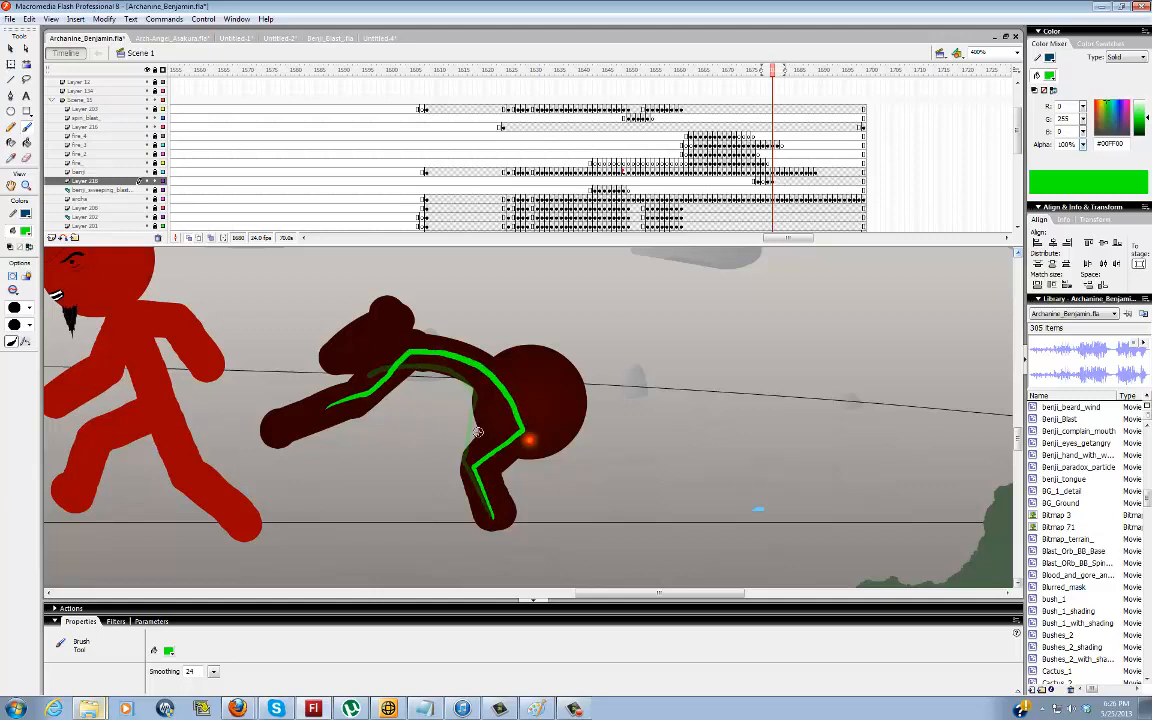
key(period)
drag(494, 517, 484, 473)
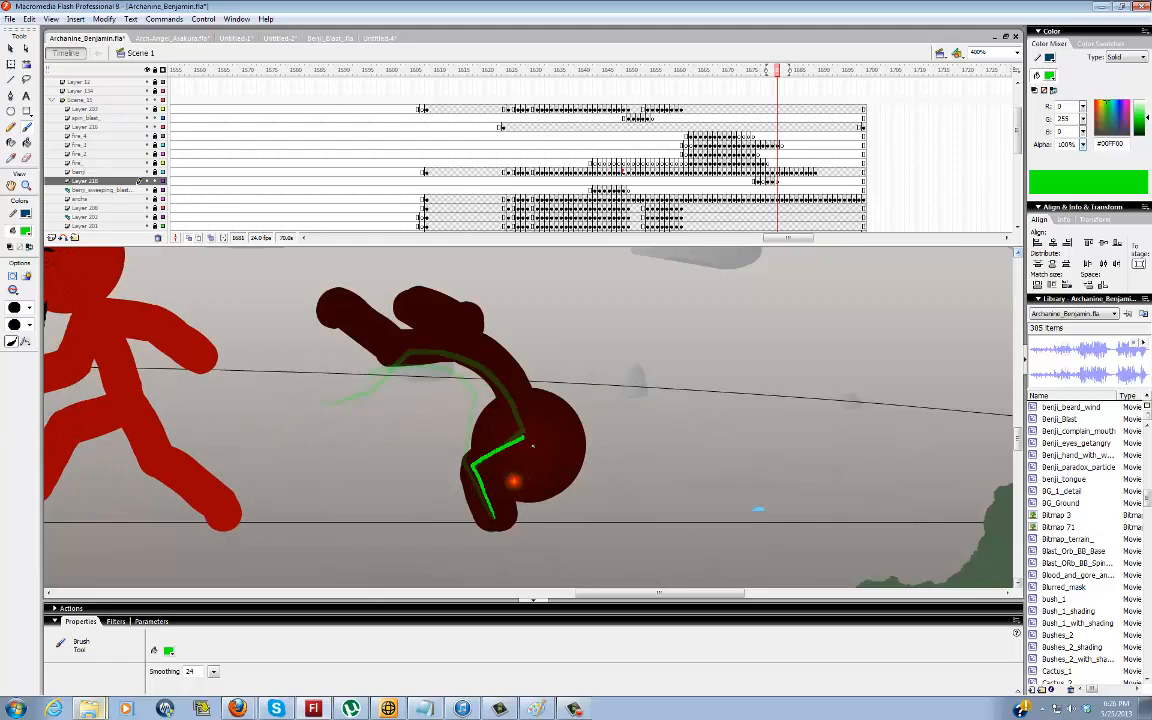
drag(522, 406, 456, 357)
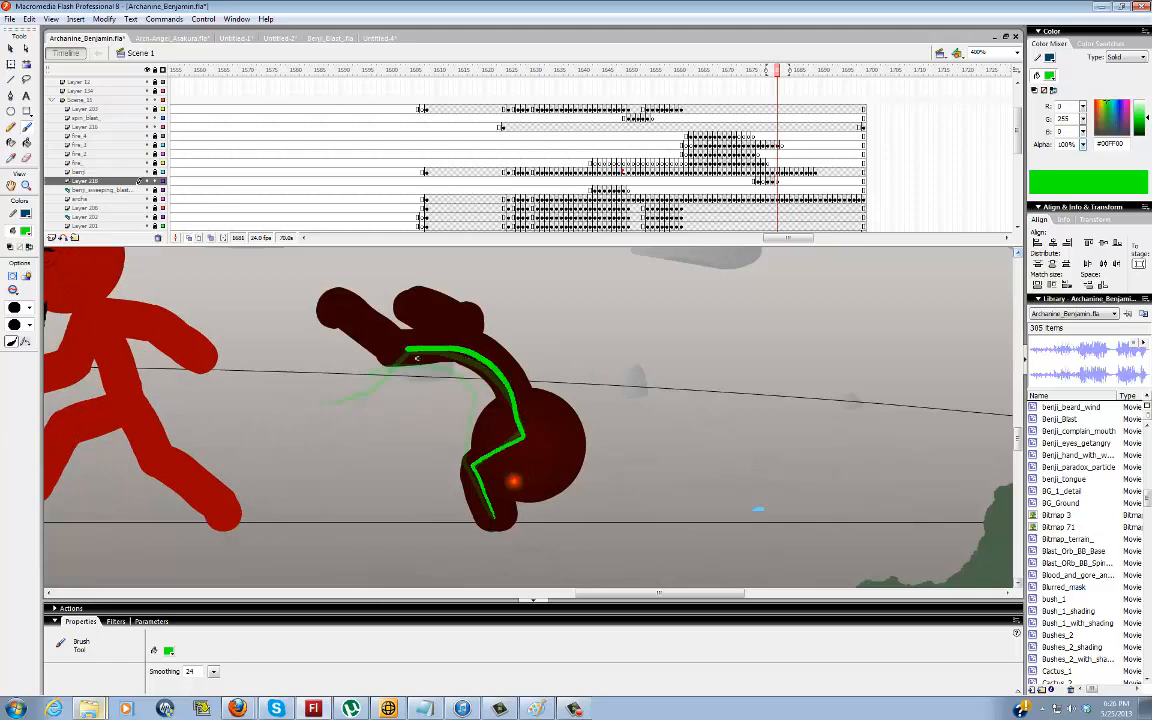
Trace the upside-down dark red figure's arm, torso and both legs in green at frame 1682, thickening the torso and one leg
key(period)
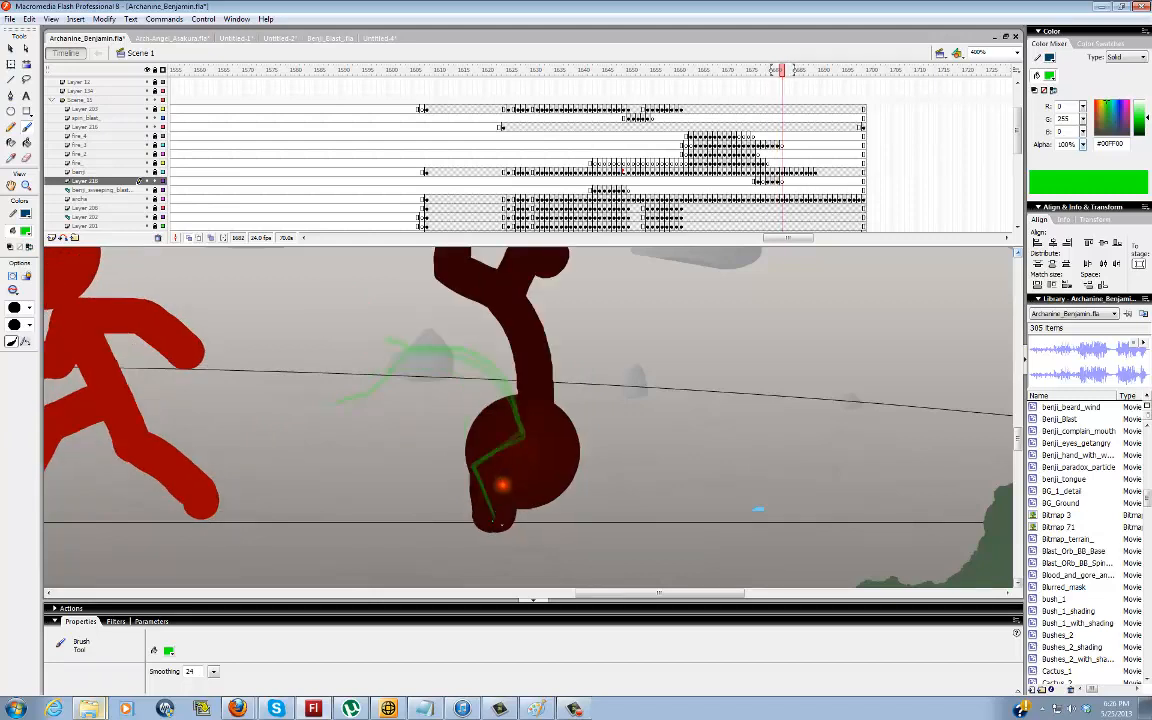
mouse_move(496, 524)
mouse_down()
mouse_move(494, 478)
mouse_move(527, 460)
mouse_move(538, 425)
mouse_move(539, 348)
mouse_up()
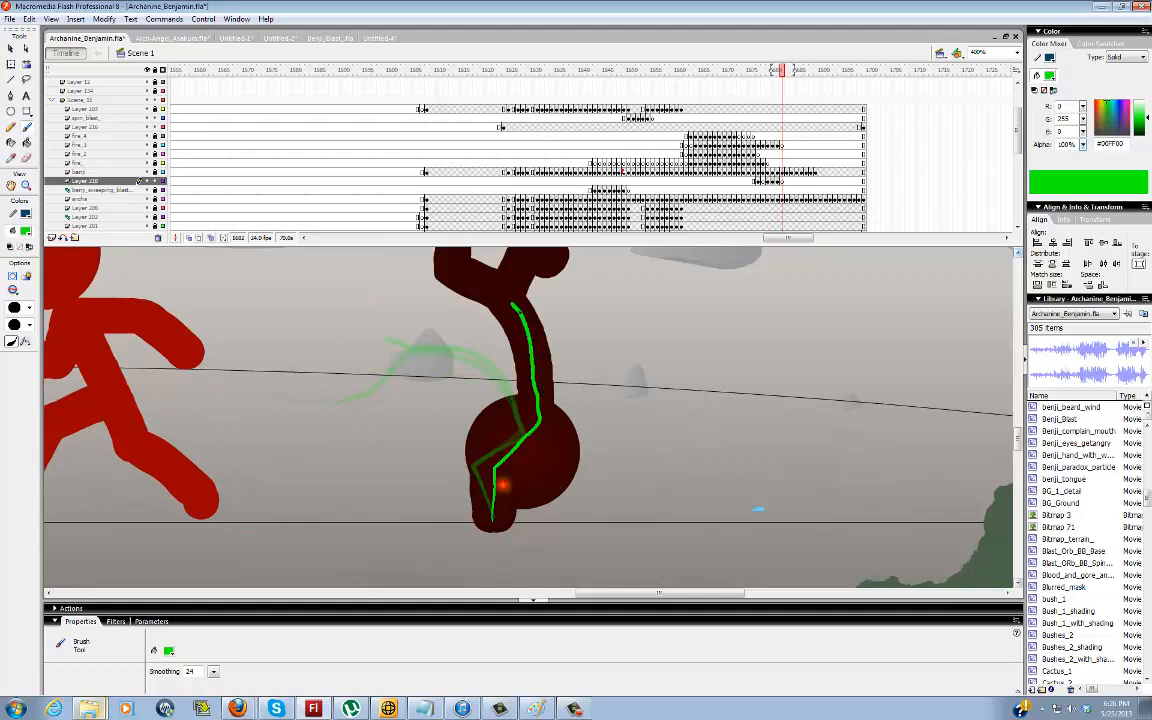
drag(517, 305, 455, 268)
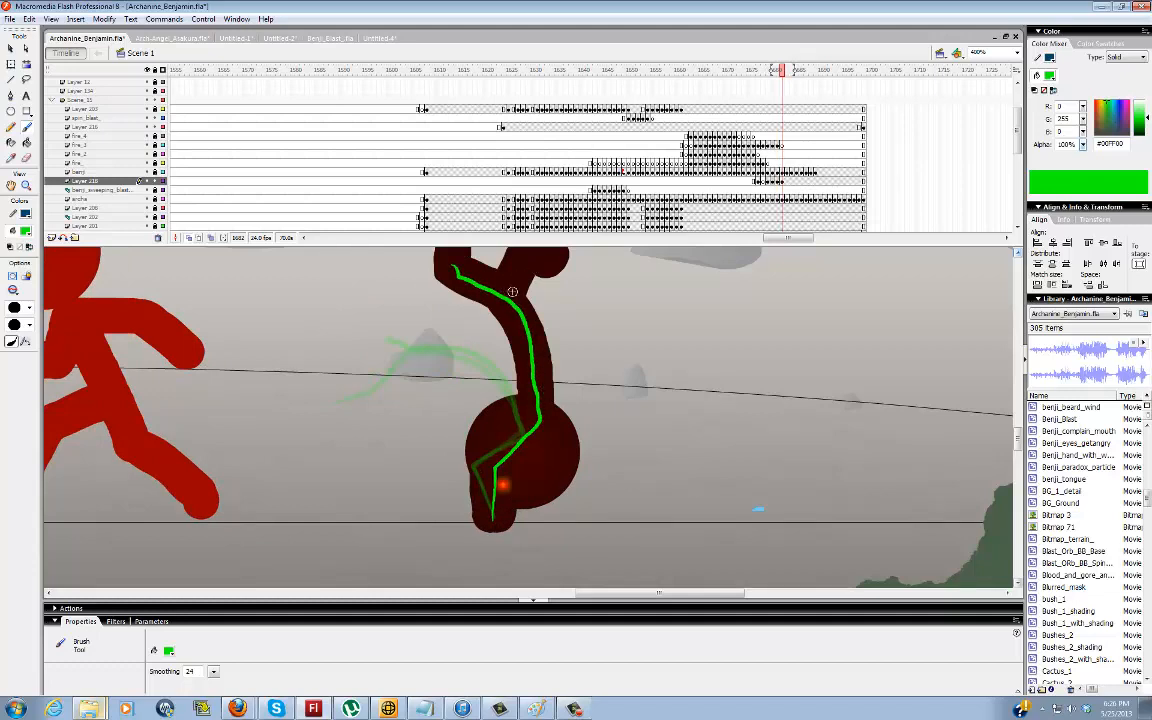
mouse_move(510, 300)
mouse_down()
mouse_move(534, 259)
mouse_move(549, 265)
mouse_up()
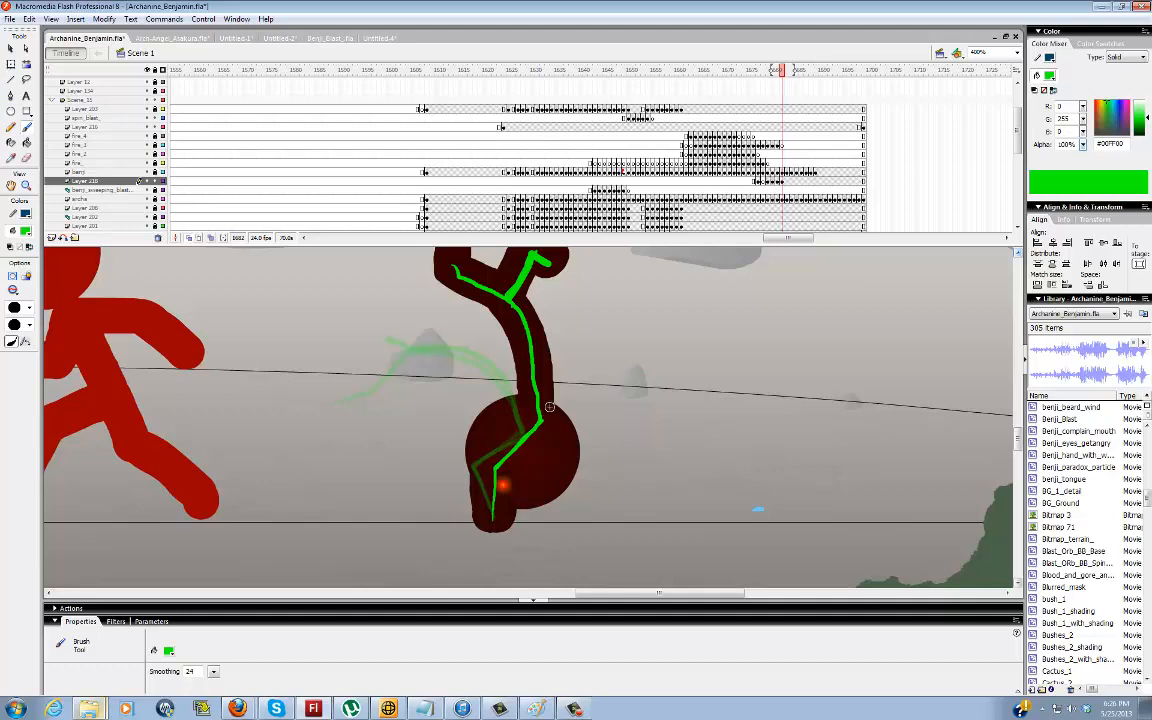
mouse_move(537, 425)
mouse_down()
mouse_move(531, 327)
mouse_move(452, 263)
mouse_up()
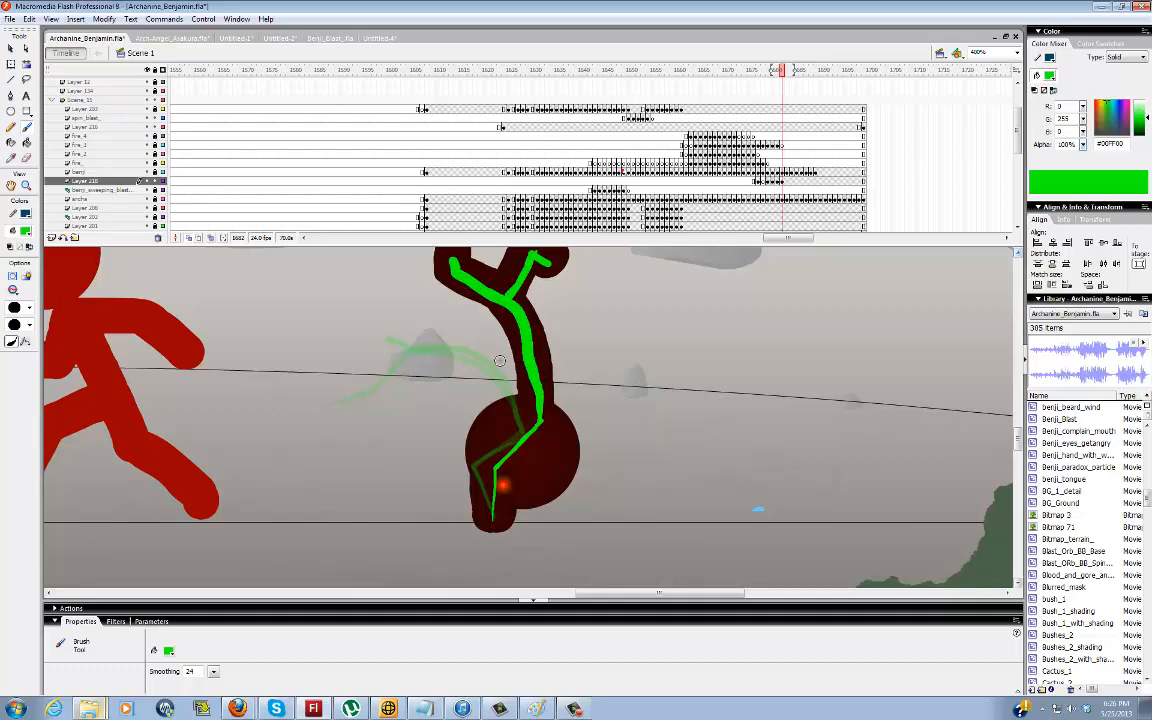
Step through the upside-down dark red figure's following poses up to frame 1685, and delete the guide-line layer
key(period)
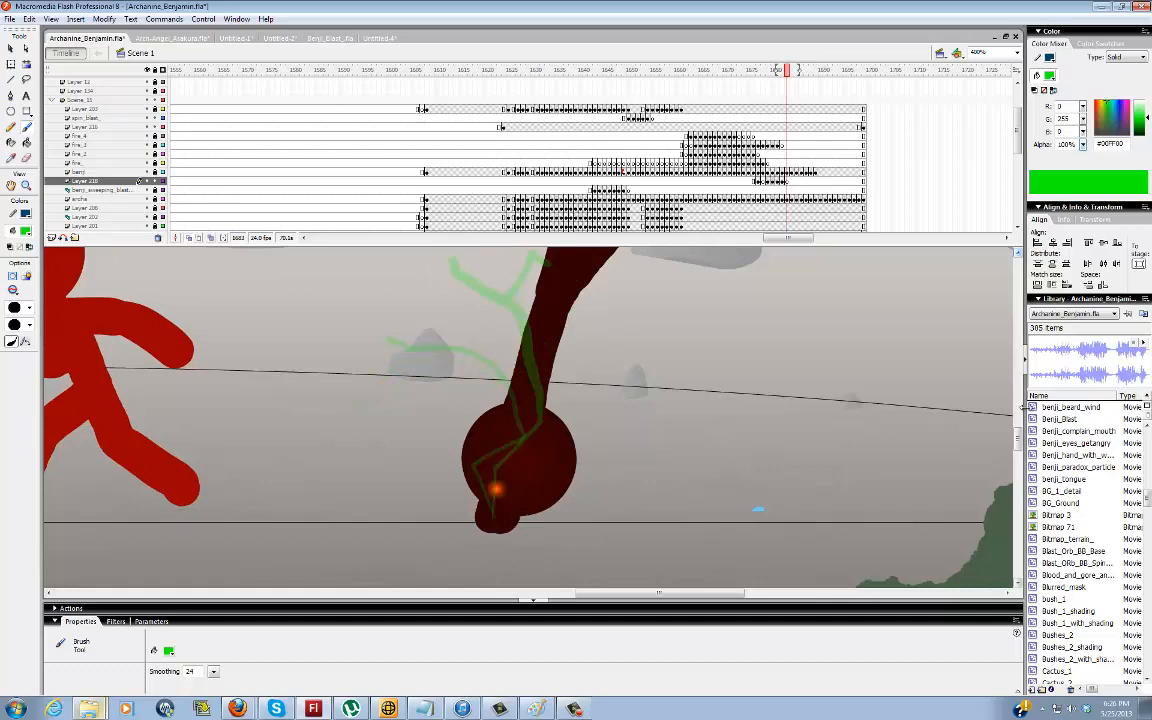
key(period)
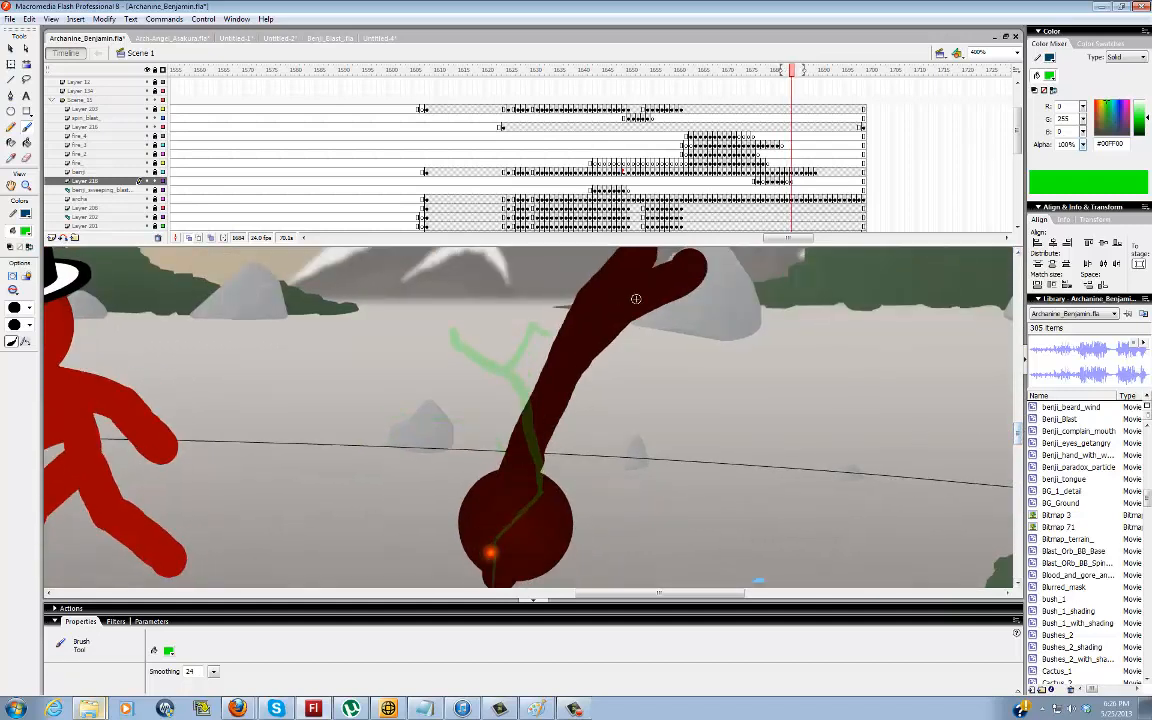
key(period)
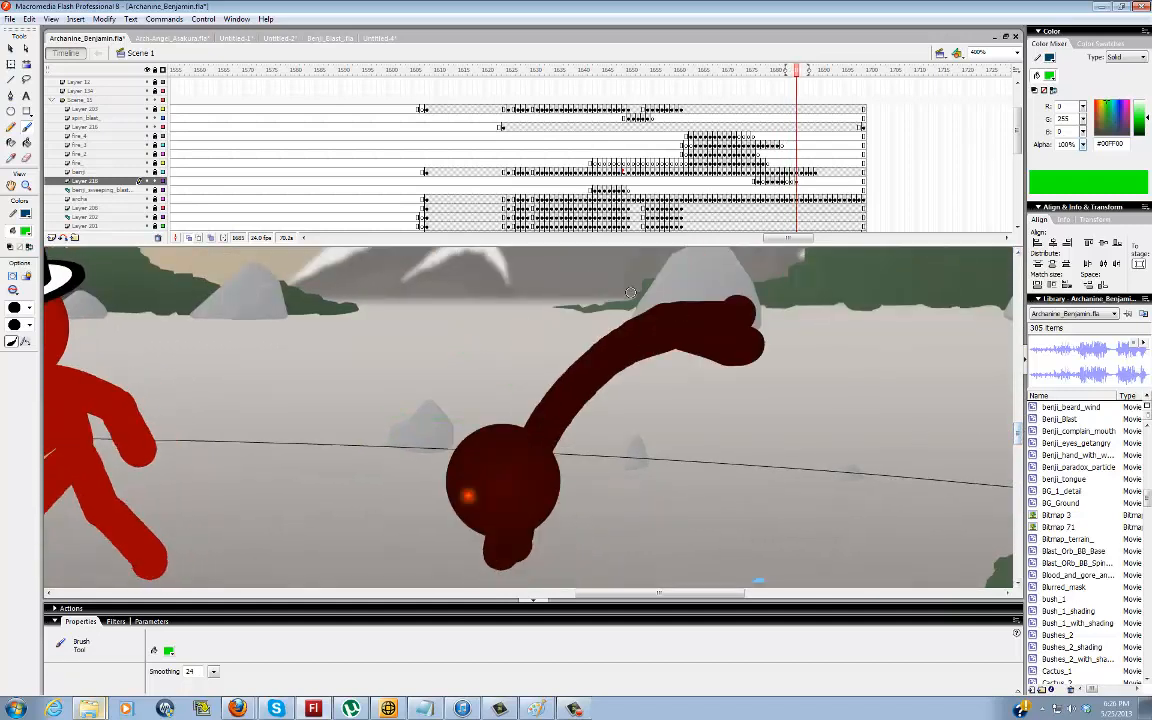
click(157, 239)
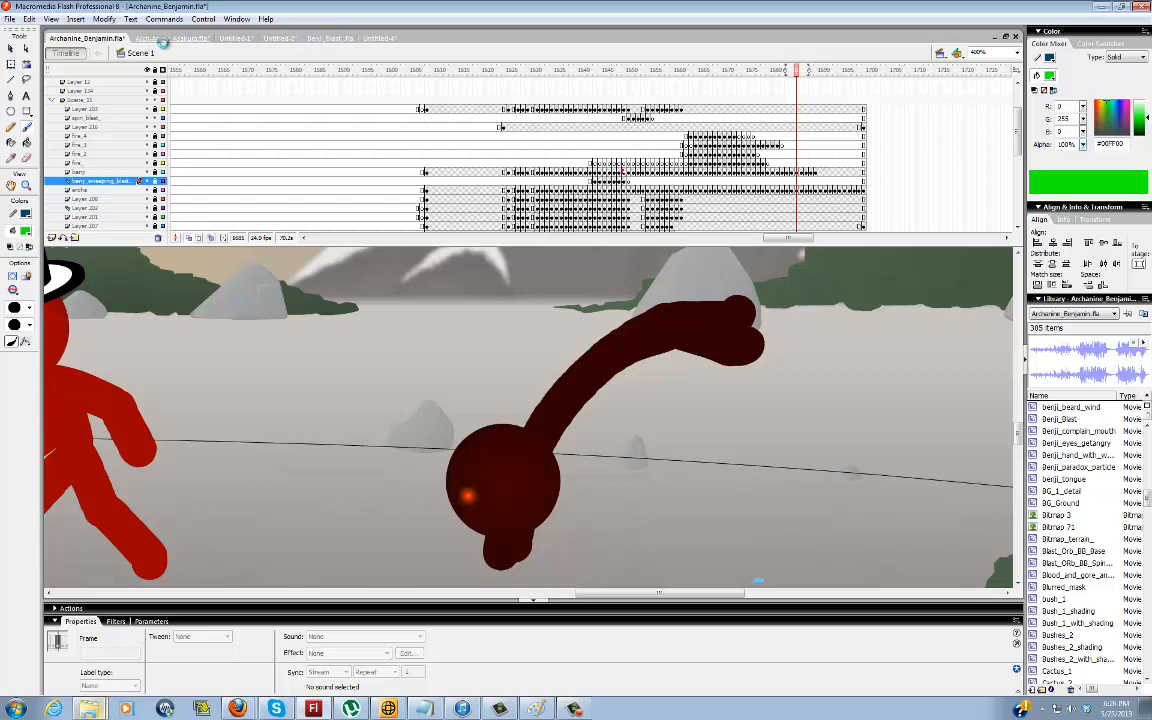
Switch to Arch-Angel_Asakura.fla and trace the bent blue figure's two legs and torso in green at frame 65
click(155, 39)
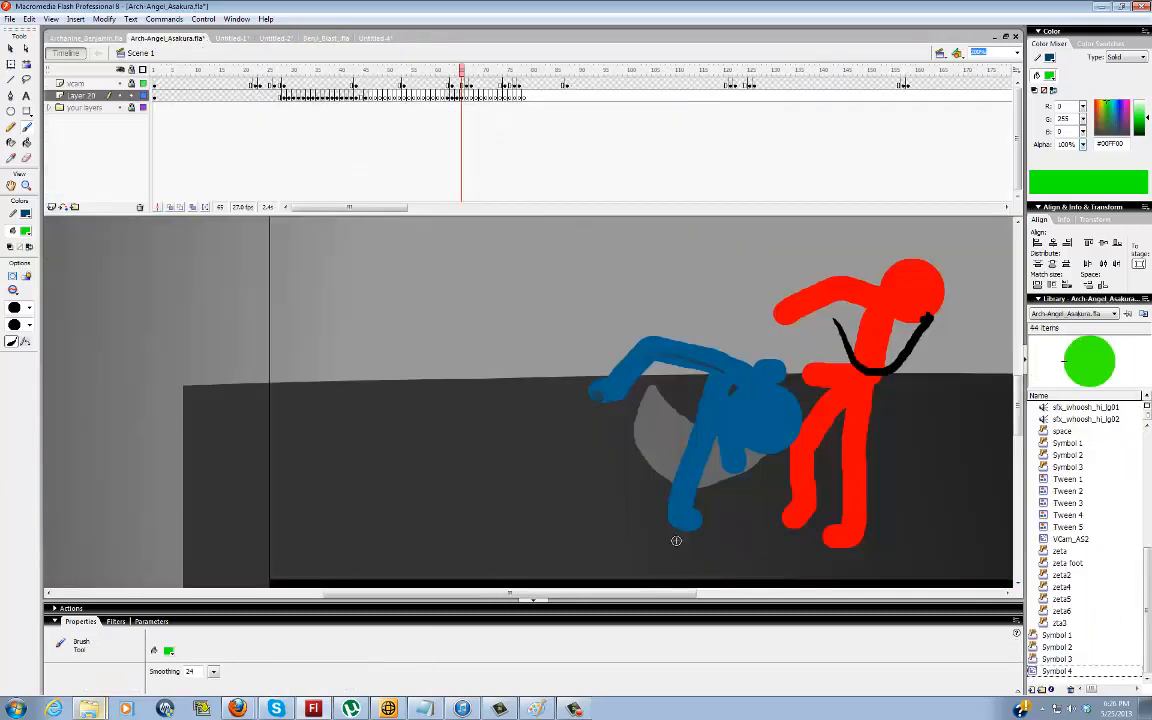
drag(521, 594, 570, 595)
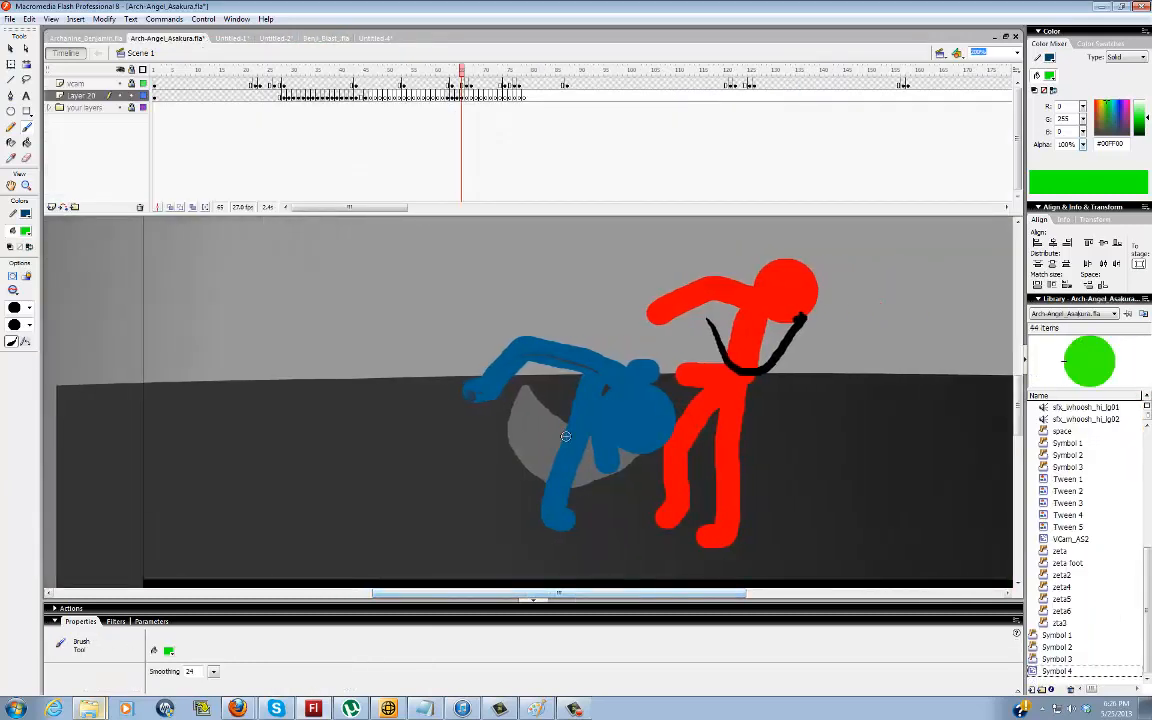
mouse_move(566, 519)
mouse_down()
mouse_move(566, 460)
mouse_move(594, 430)
mouse_up()
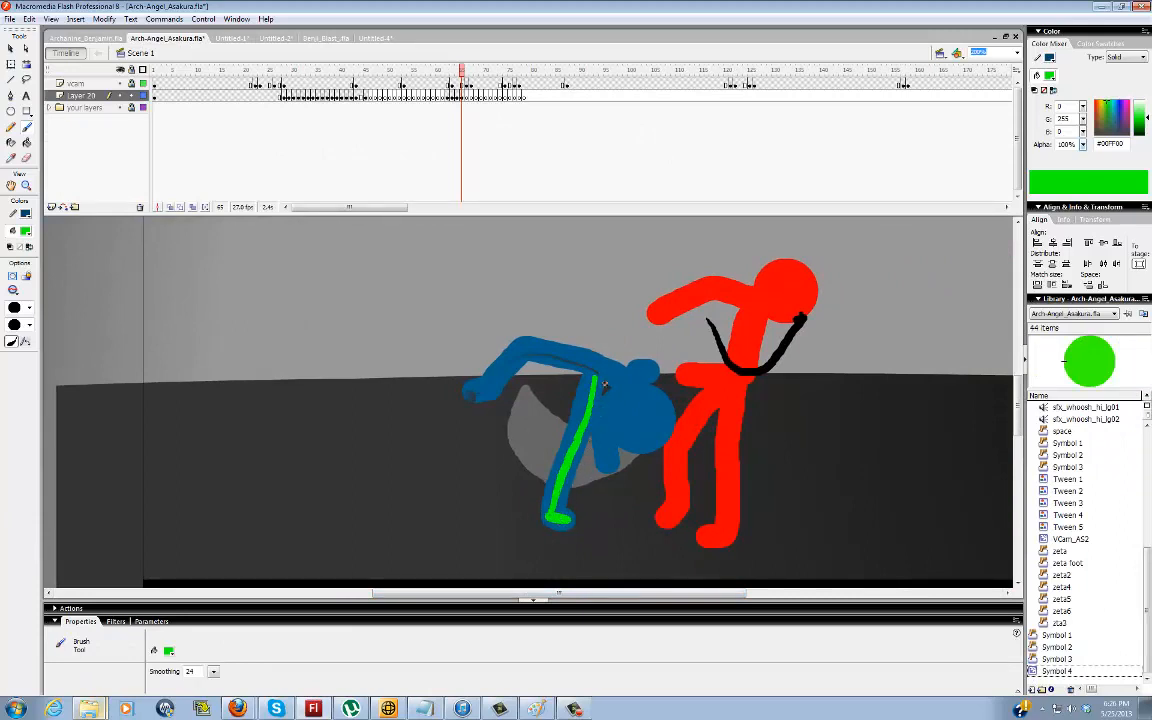
drag(604, 386, 607, 355)
drag(548, 350, 625, 381)
key(ctrl+z)
key(ctrl+z)
mouse_move(516, 351)
mouse_down()
mouse_move(503, 376)
mouse_move(605, 378)
mouse_up()
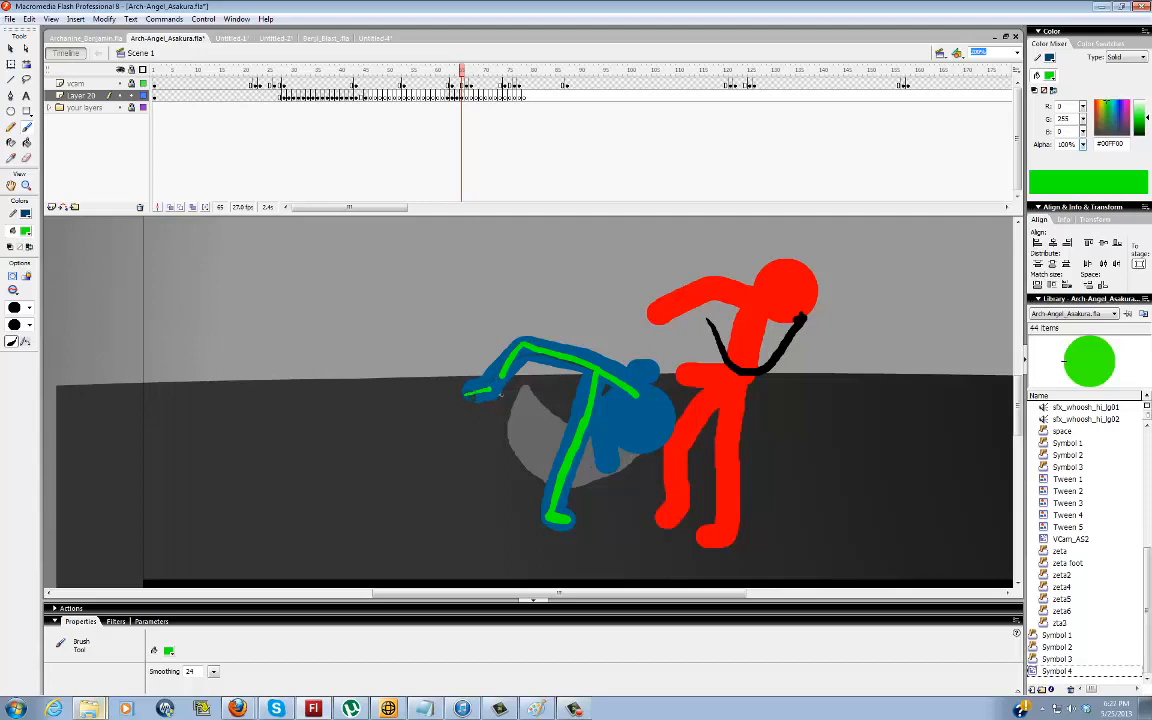
mouse_move(600, 371)
mouse_down()
mouse_move(645, 419)
mouse_move(558, 356)
mouse_up()
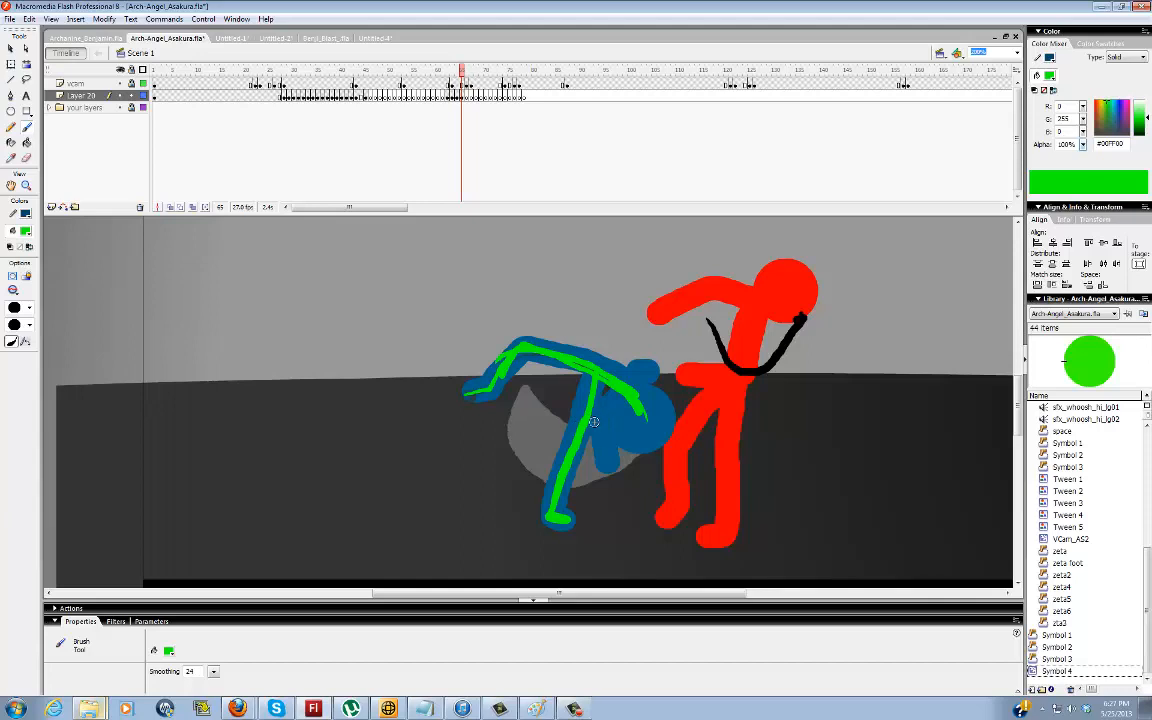
Trace the blue figure's legs, arched back and hanging arm in green at frame 68, marking the knee and hip joints
key(period)
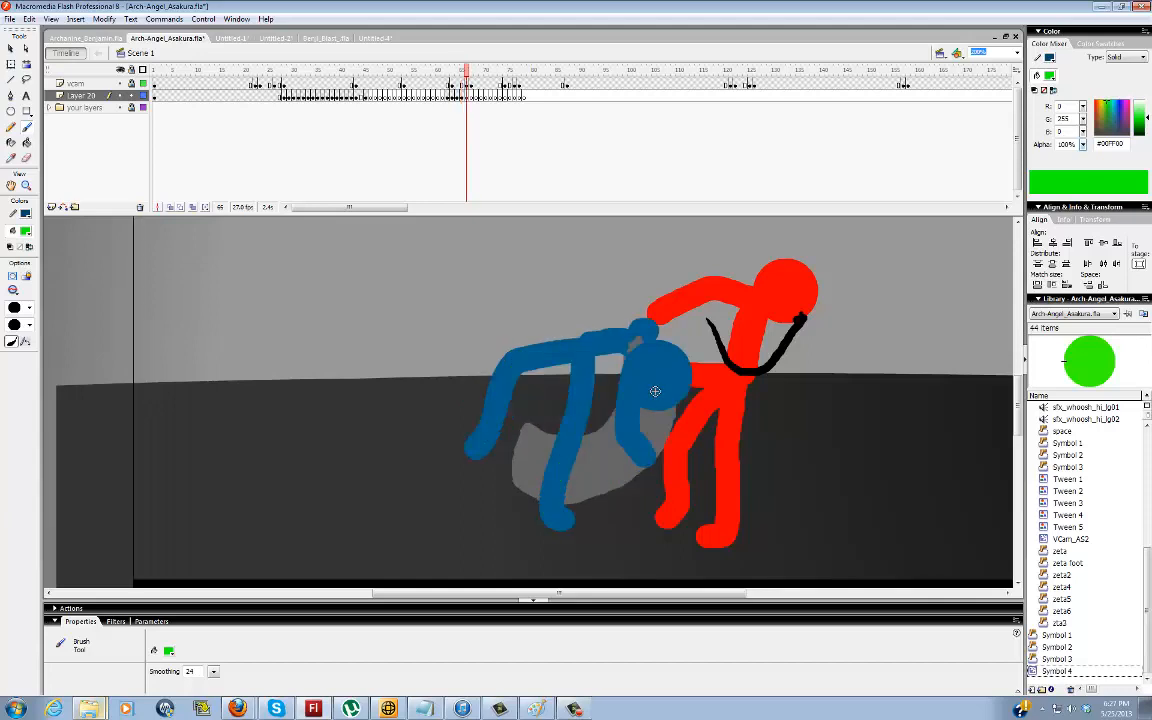
key(period)
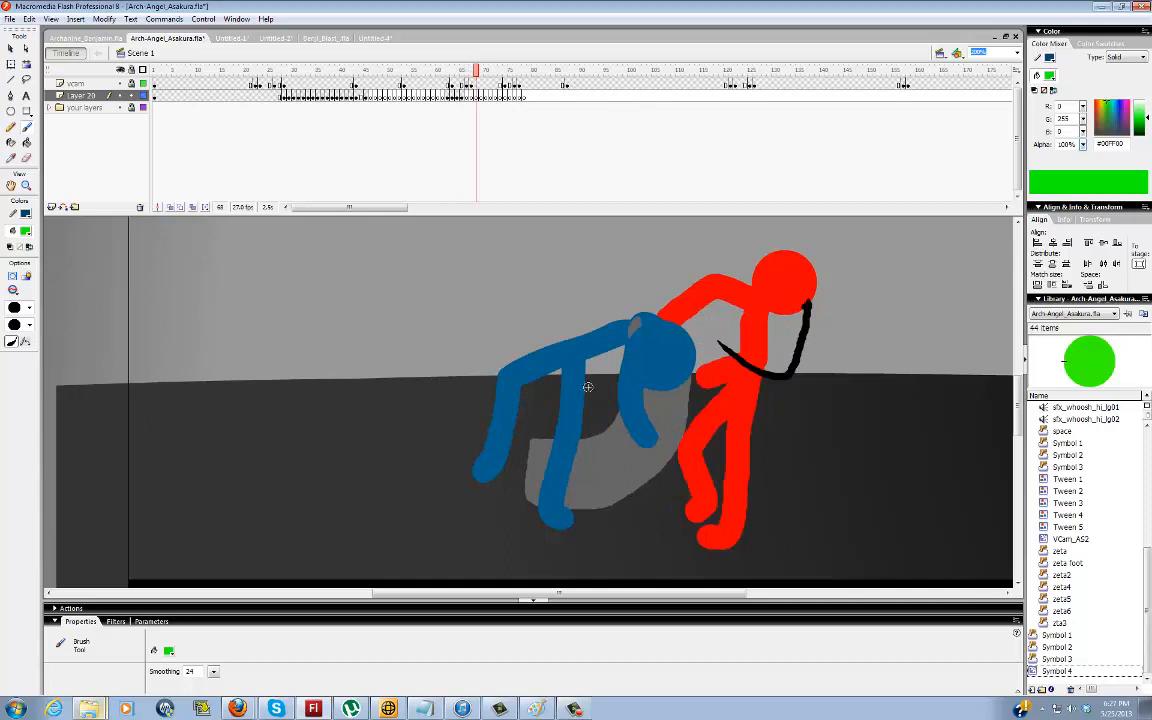
mouse_move(484, 465)
mouse_down()
mouse_move(510, 387)
mouse_move(563, 354)
mouse_move(636, 328)
mouse_up()
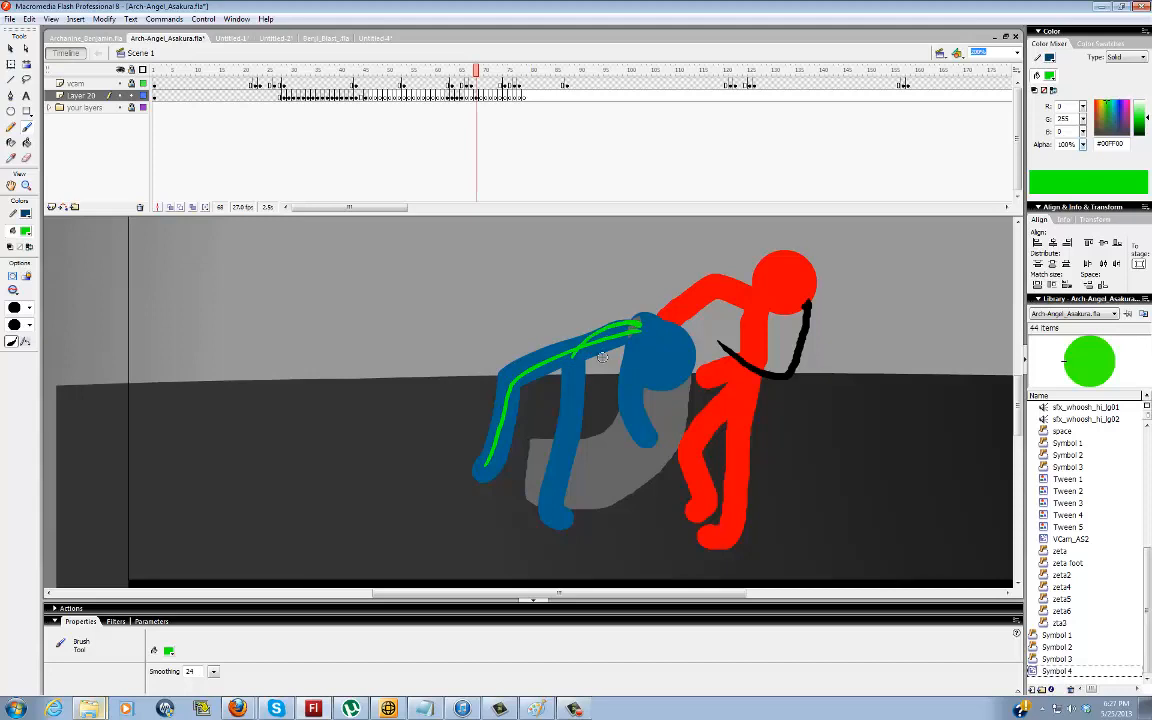
key(ctrl+z)
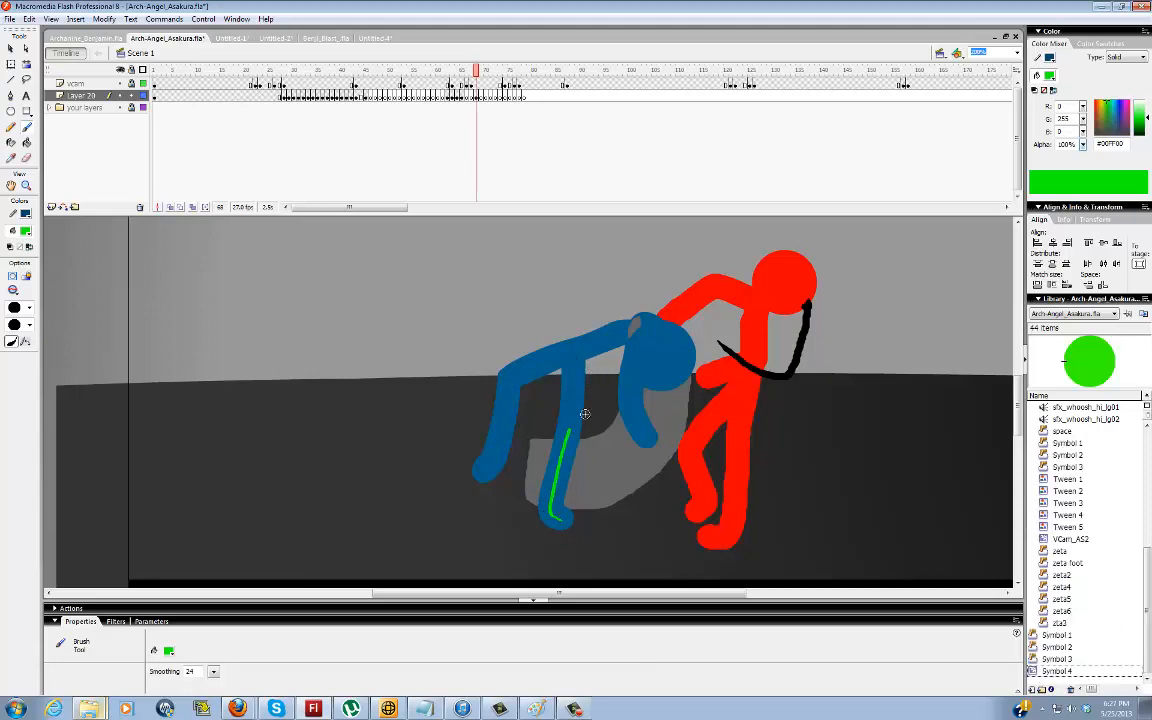
drag(567, 430, 574, 365)
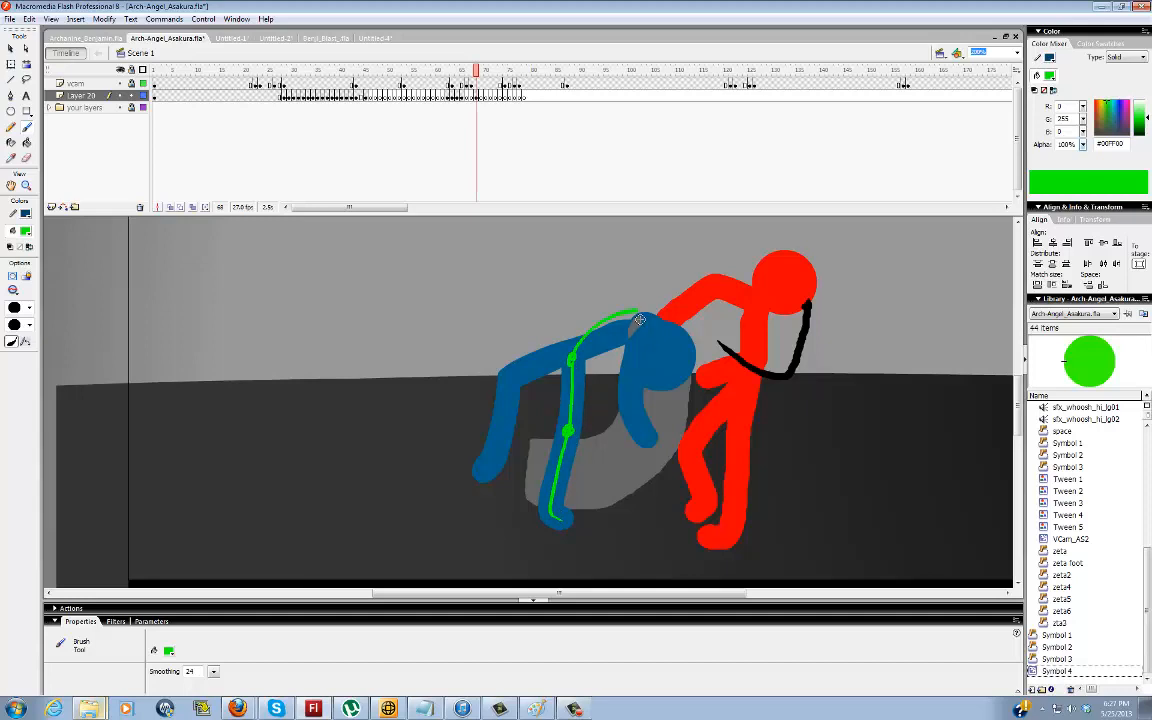
drag(636, 313, 630, 398)
mouse_move(571, 358)
mouse_down()
mouse_move(525, 391)
mouse_move(506, 450)
mouse_up()
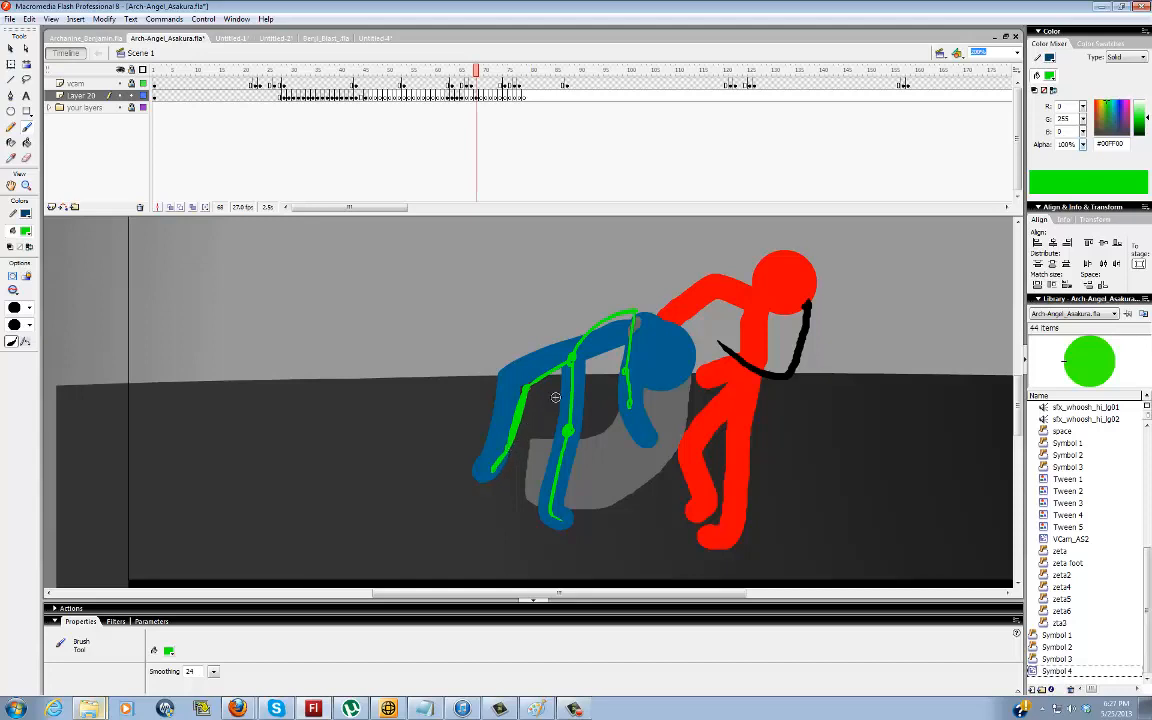
Step forward through the blue figure's rise and punch, extending the guide-line layer's blank keyframes to frame 88
key(period)
key(period)
key(period)
key(period)
key(period)
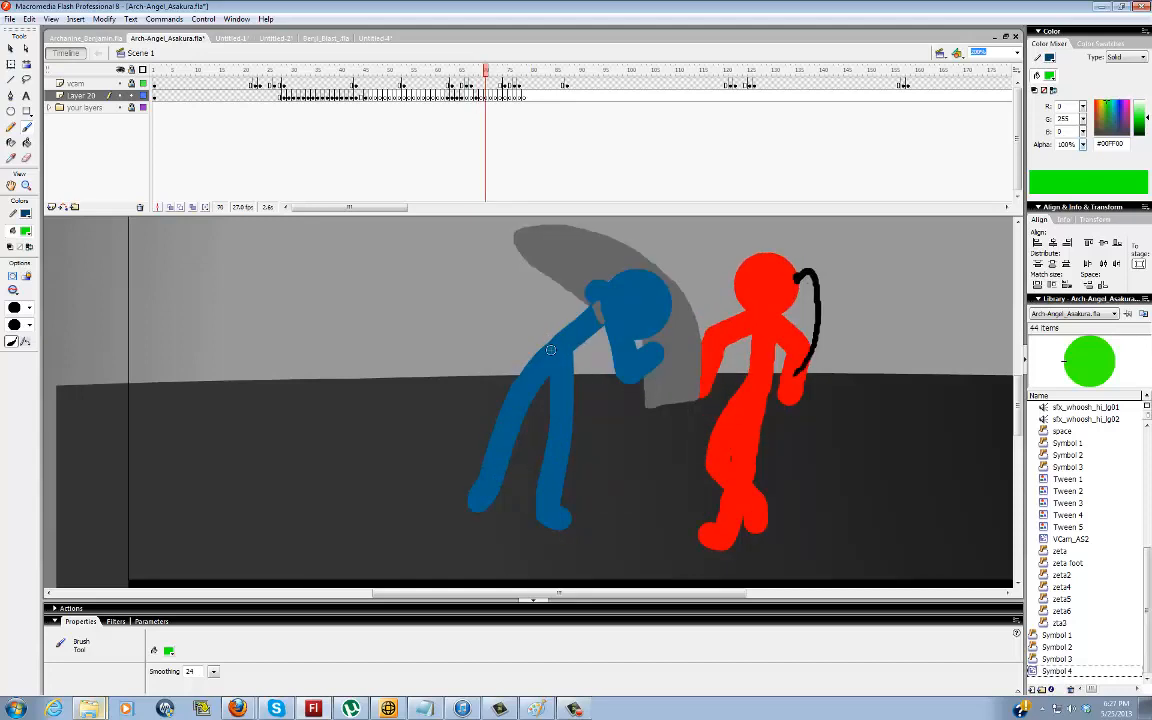
key(period)
key(period)
key(period)
key(period)
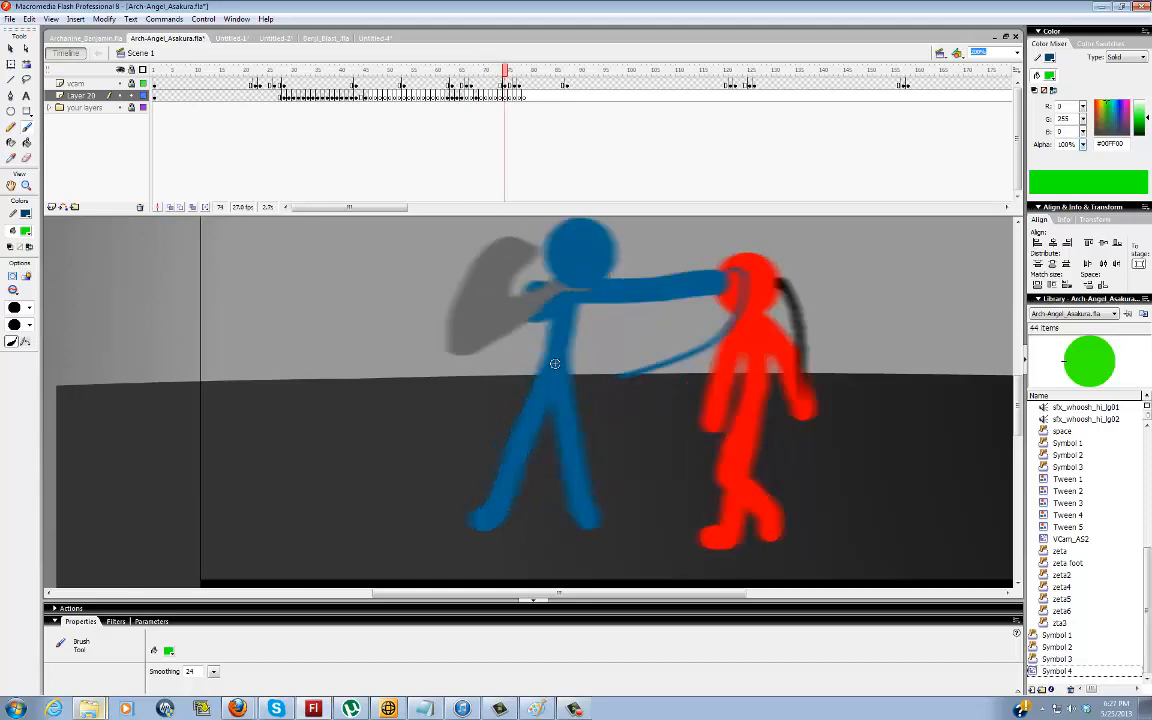
key(period)
key(period)
key(period)
key(period)
key(period)
key(period)
key(period)
key(period)
key(period)
key(period)
key(period)
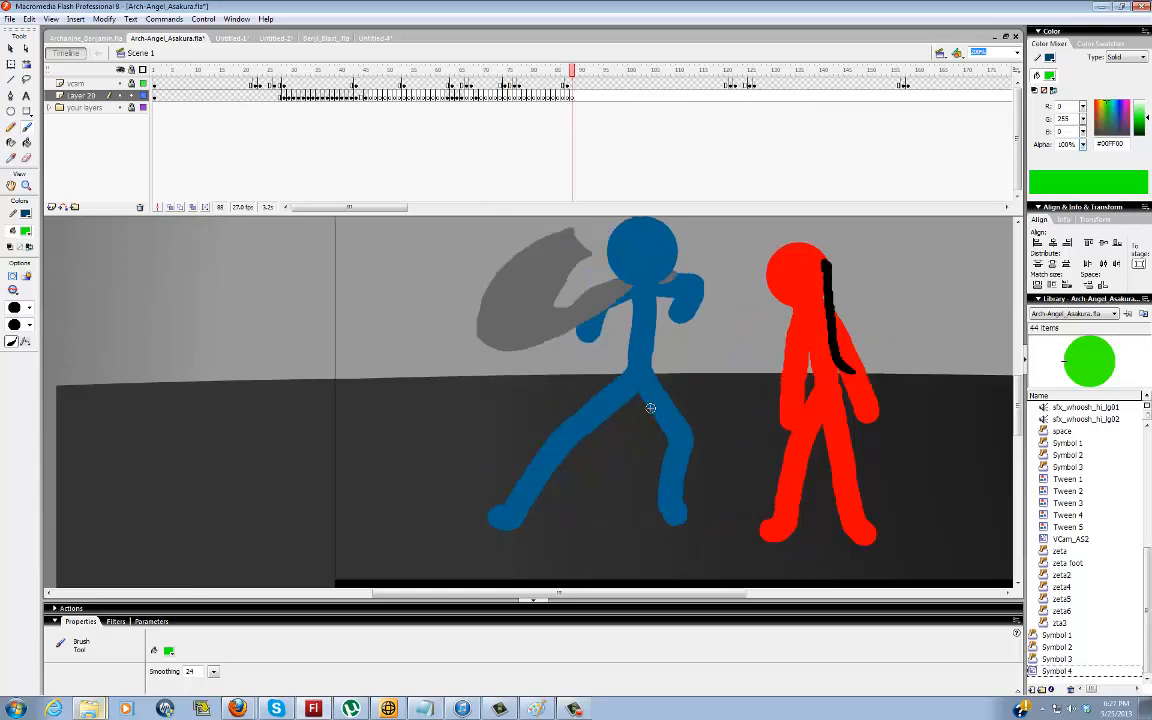
Brush short guide strokes over the red figure's torso at frames 81 and 84, and advance to a blank keyframe at frame 89
key(comma)
key(comma)
key(comma)
key(comma)
key(comma)
key(comma)
key(comma)
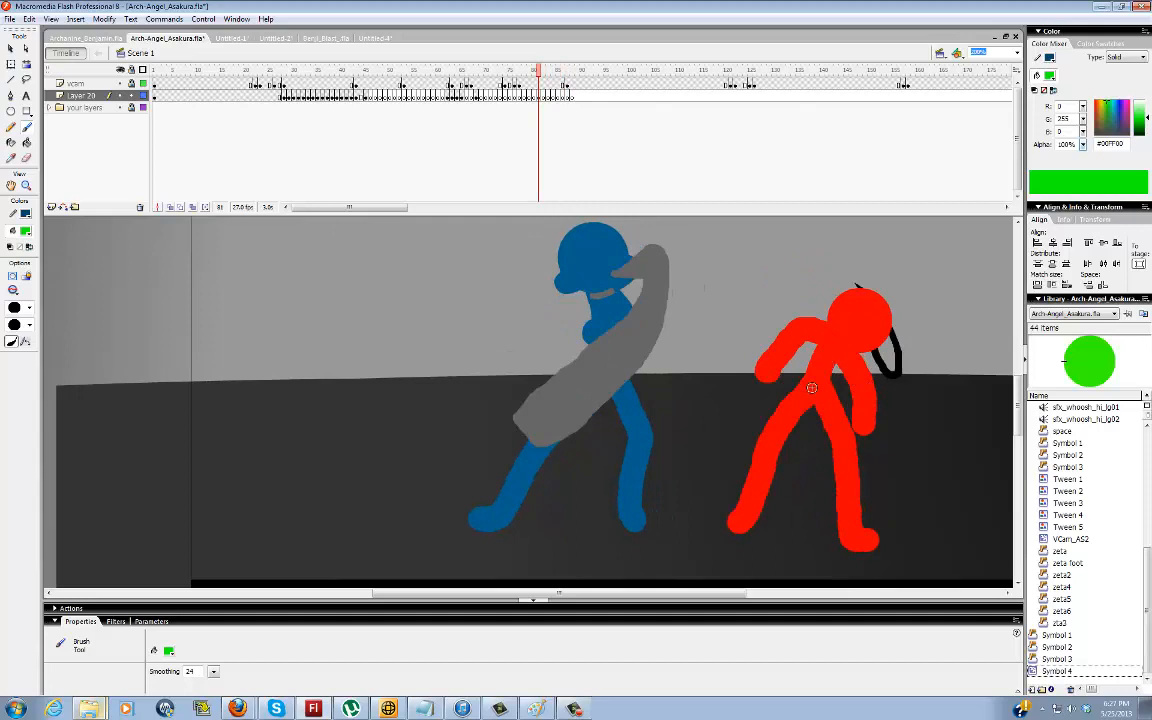
mouse_move(816, 373)
mouse_down()
mouse_move(846, 348)
mouse_move(833, 345)
mouse_move(820, 375)
mouse_up()
key(period)
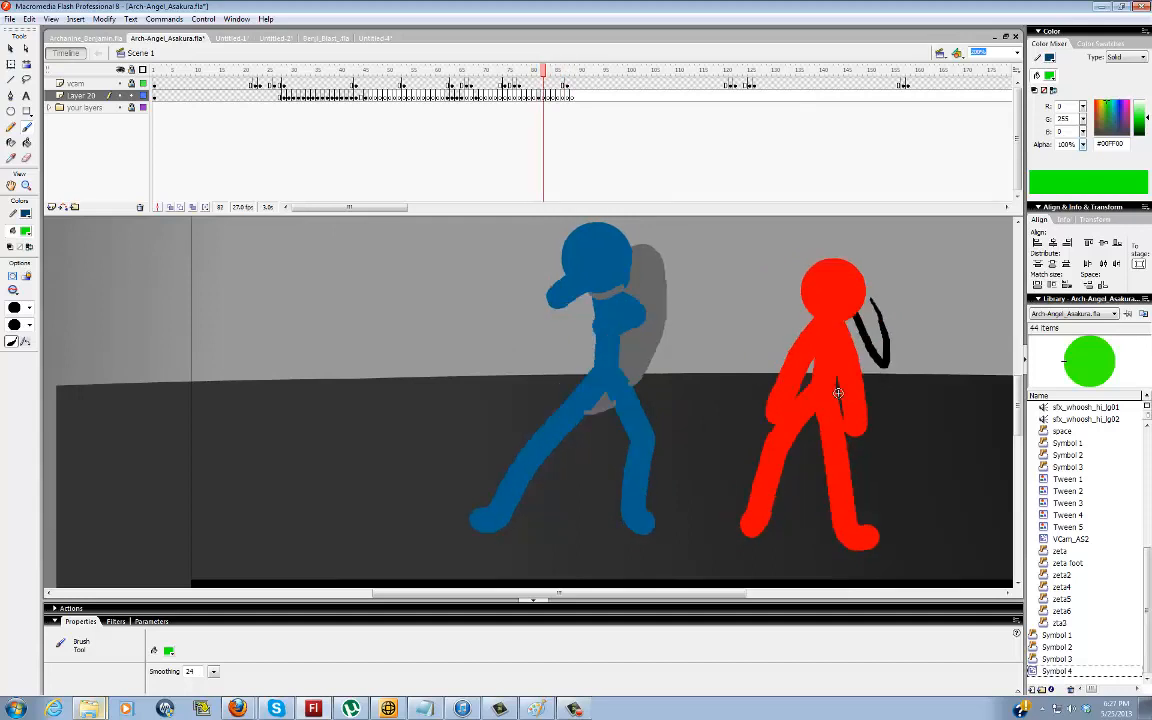
key(period)
key(period)
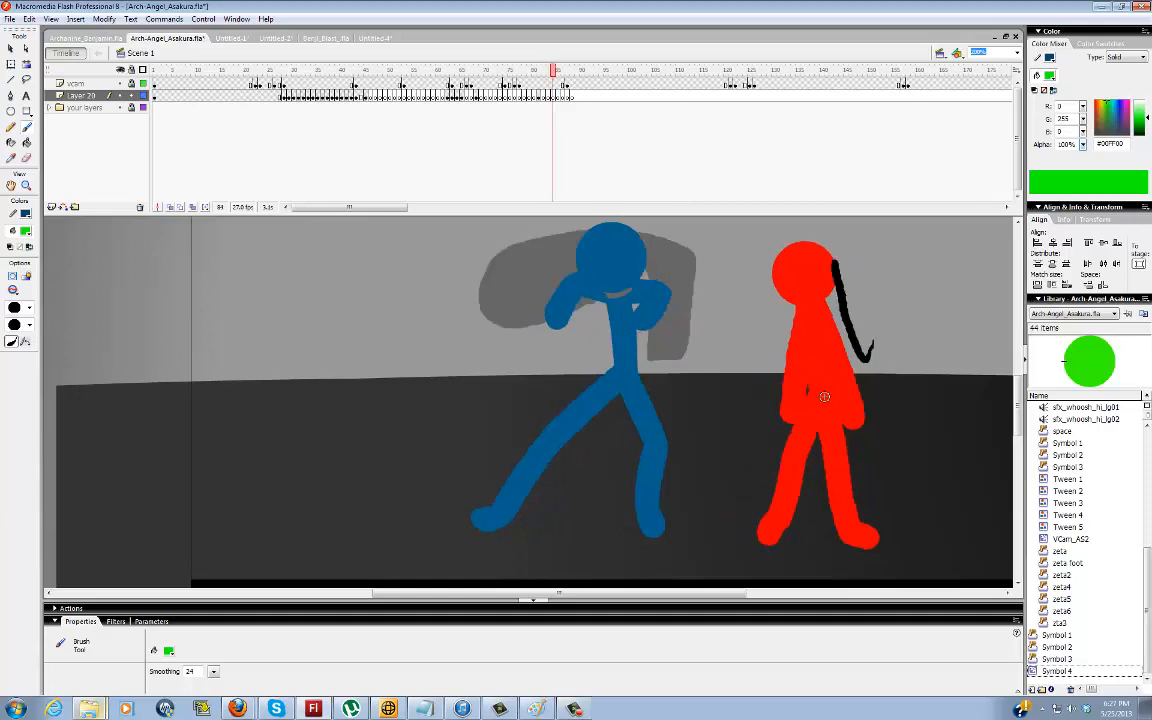
drag(814, 342, 818, 398)
key(period)
key(period)
key(period)
key(period)
key(period)
key(period)
key(period)
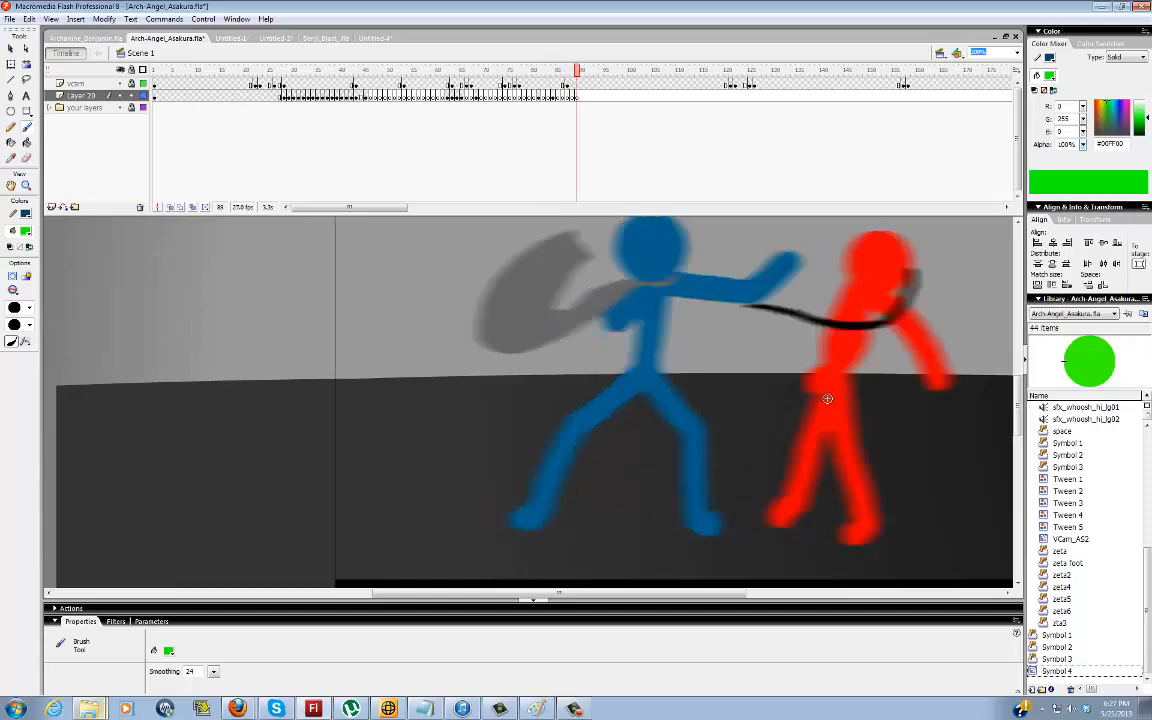
Extend the guide-line layer's blank keyframes from frame 90 through the blue figure's wide-legged charging pose at frame 131
key(F7)
key(F7)
key(F7)
key(F7)
key(F7)
key(F7)
key(F7)
key(F7)
key(F7)
key(F7)
key(F7)
key(F7)
key(F7)
key(F7)
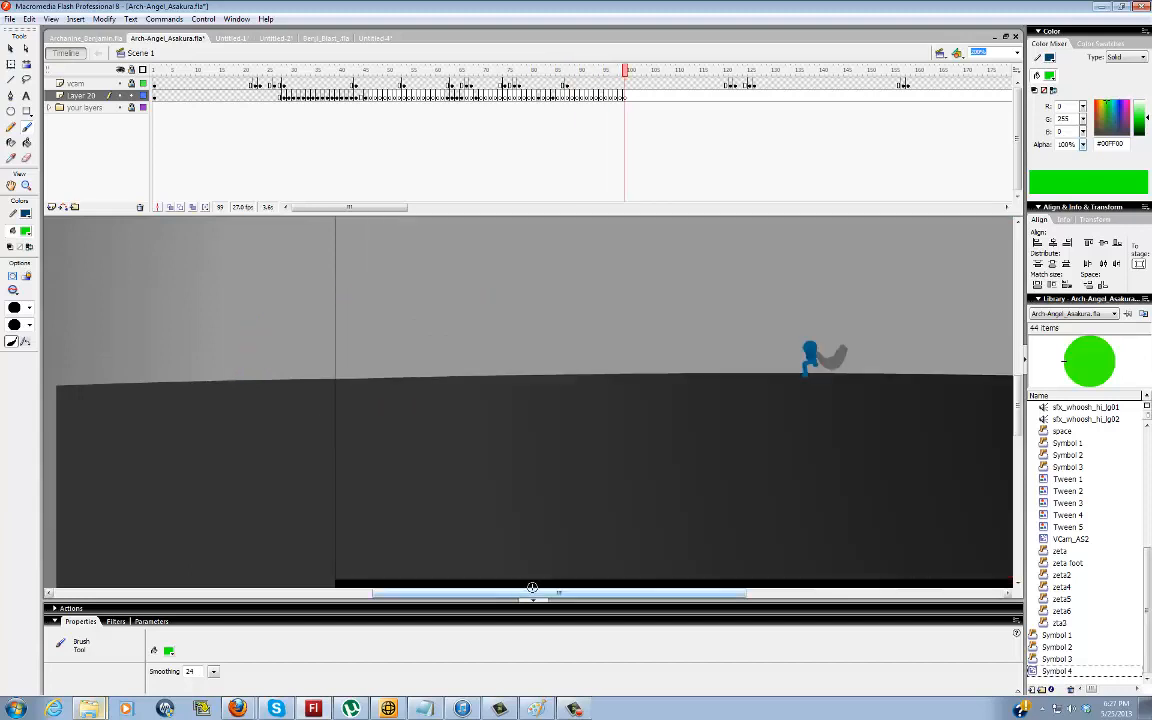
drag(548, 597, 601, 599)
key(F7)
key(F7)
key(F7)
key(F7)
key(F7)
key(F7)
key(F7)
key(F7)
key(F7)
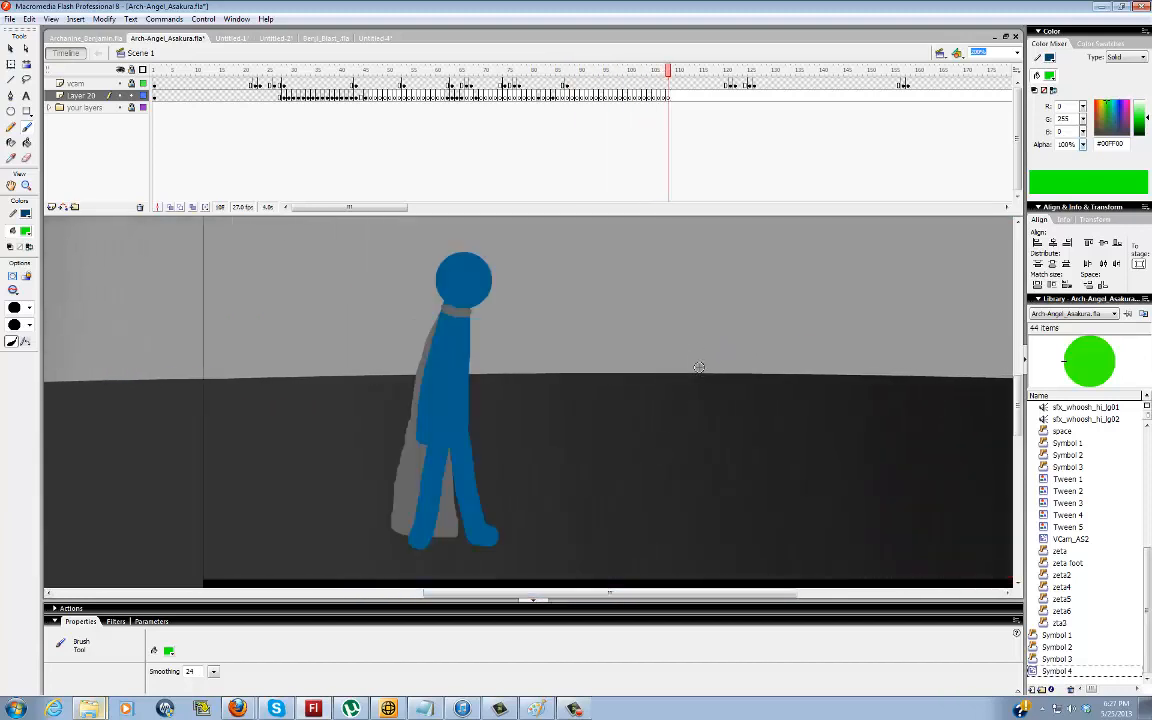
key(F7)
key(F7)
key(F7)
key(F7)
key(F7)
key(F7)
key(F7)
key(F7)
key(F7)
key(F7)
key(F7)
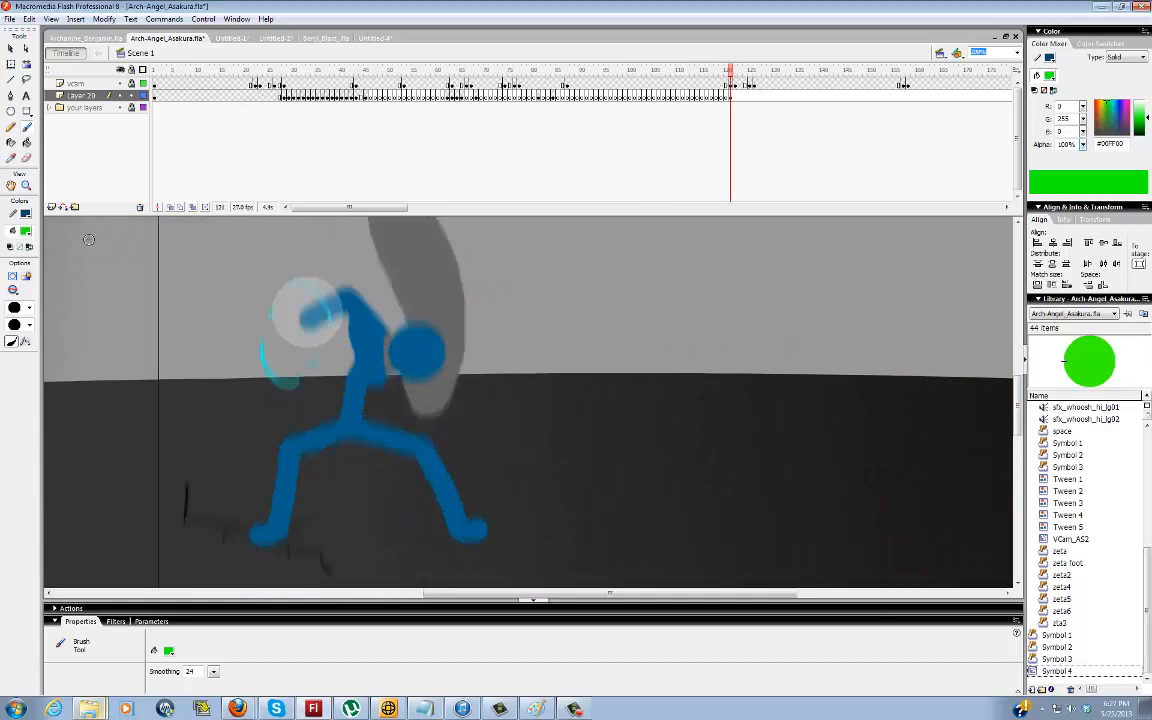
key(F7)
key(F7)
key(F7)
key(F7)
key(F7)
Fit the scene in view and examine the blue figure's punches on the red figure across frames 72 to 89
double_click(10, 185)
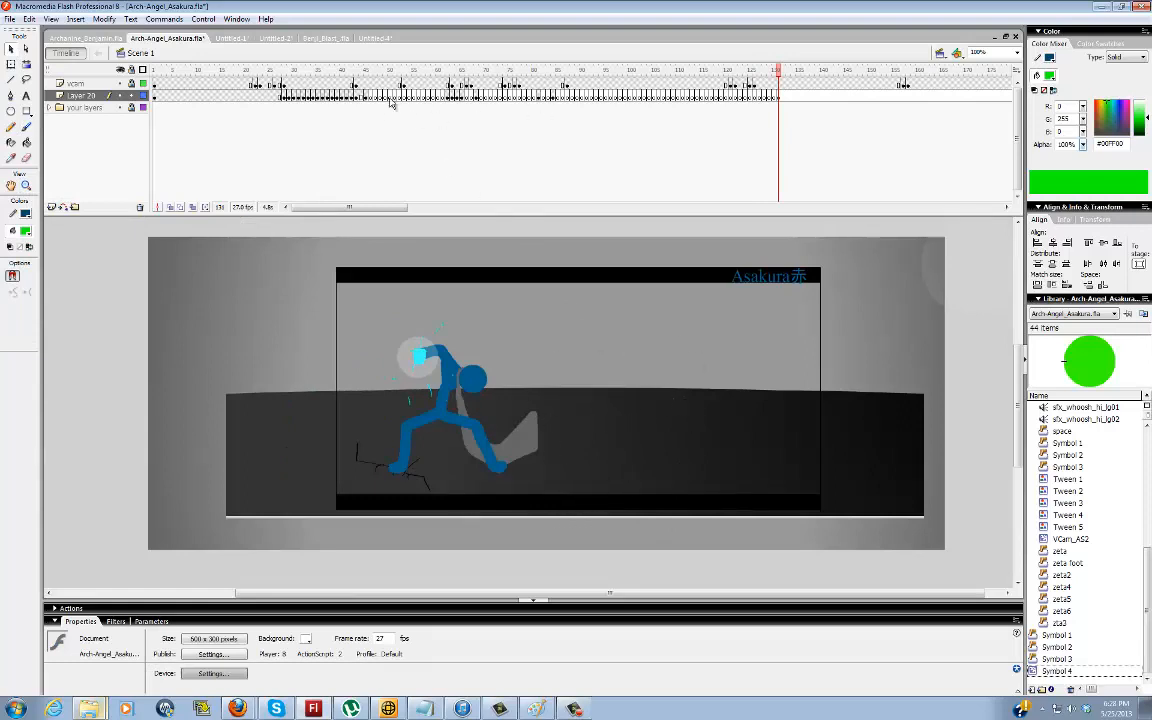
mouse_move(506, 99)
mouse_down()
mouse_move(546, 101)
mouse_move(507, 101)
mouse_move(520, 99)
mouse_move(517, 118)
mouse_up()
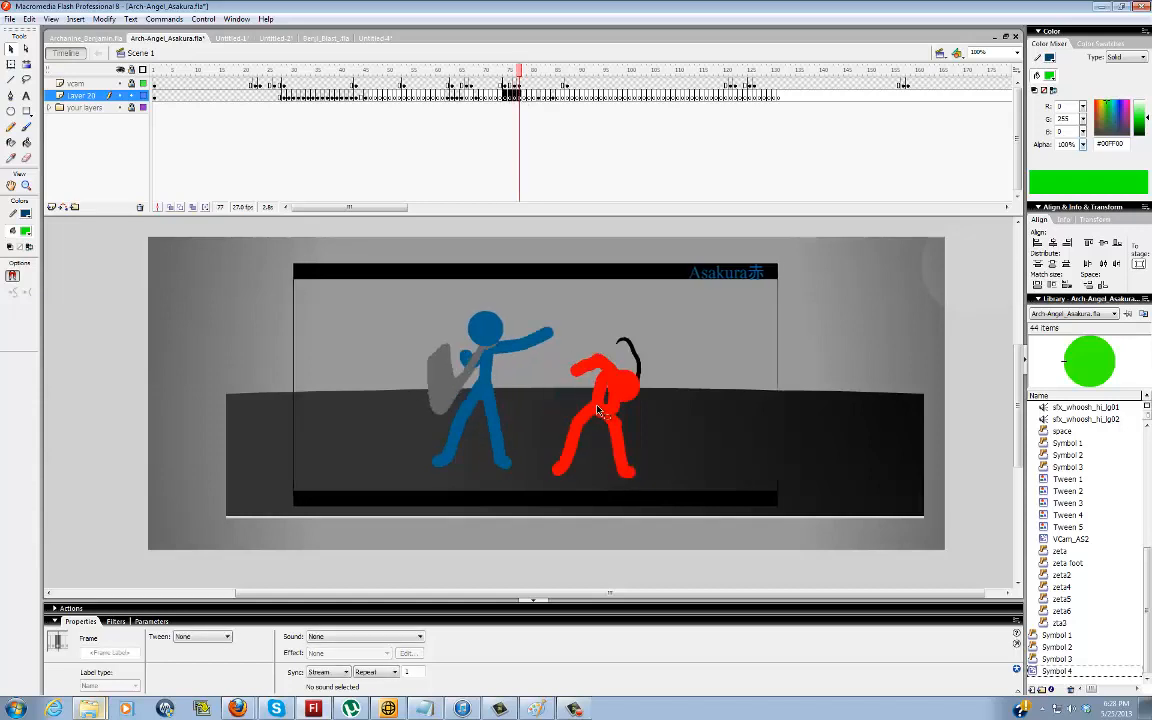
click(496, 97)
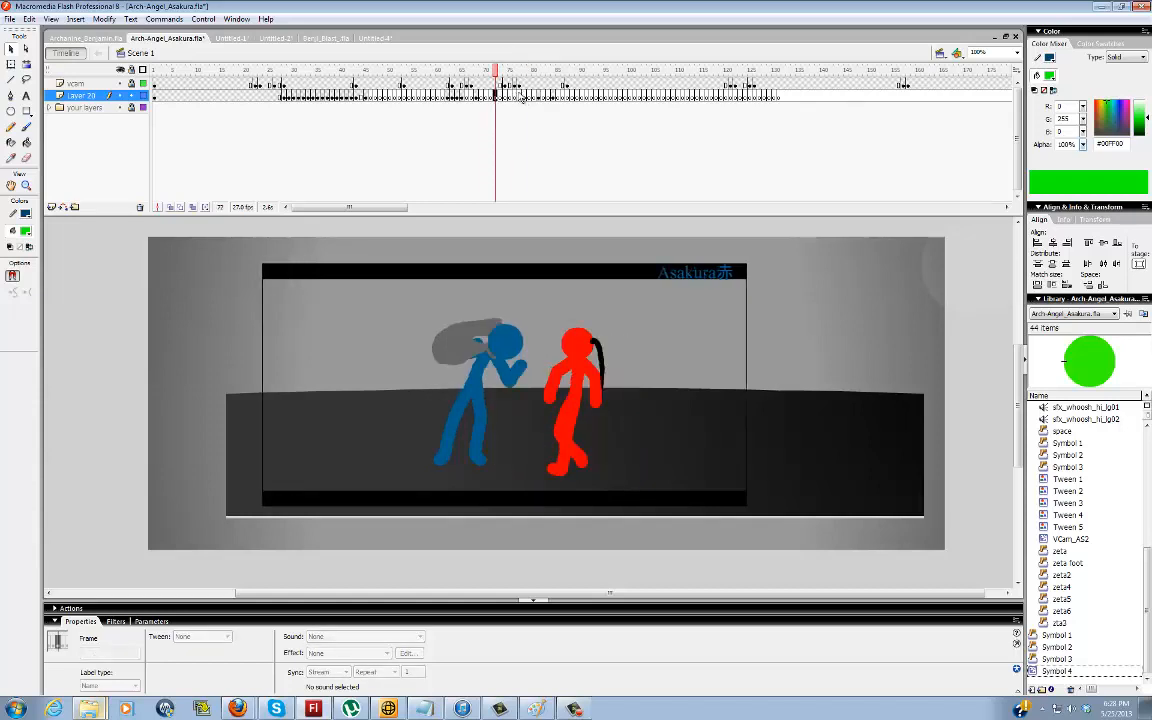
drag(510, 96, 548, 89)
drag(562, 84, 578, 42)
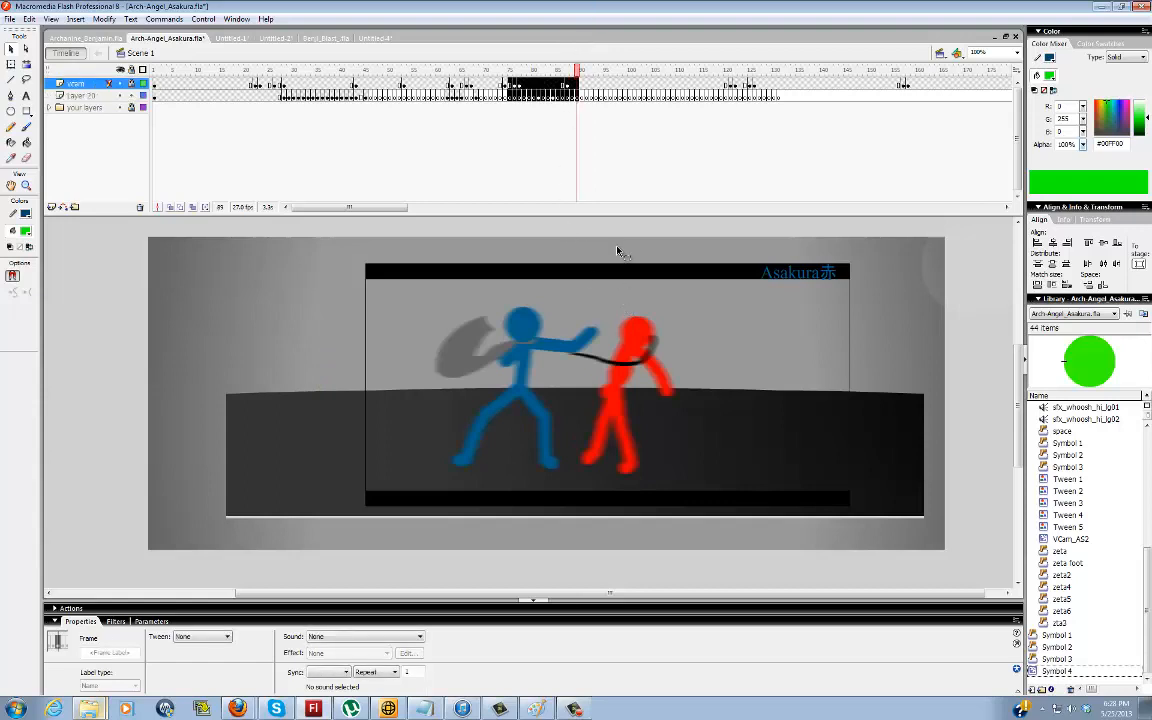
click(598, 350)
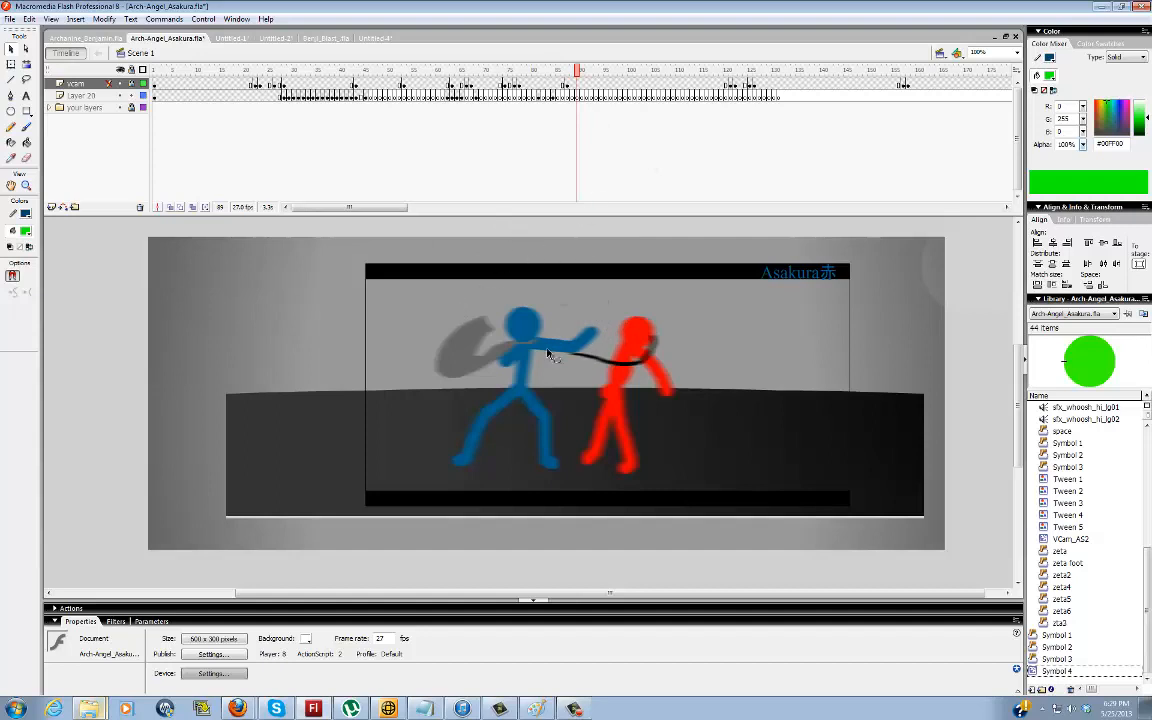
Brush a green line on the guide-line layer along the blue figure's punching arm to the red figure's head at frame 89
drag(548, 354, 599, 345)
click(26, 127)
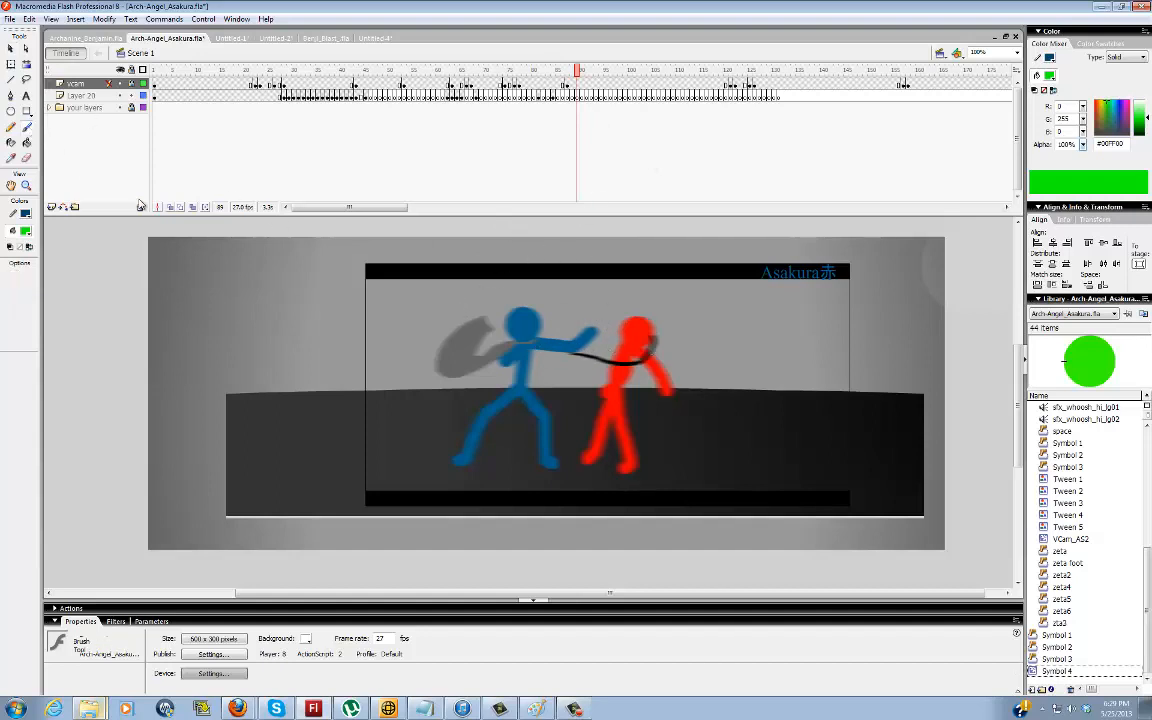
click(93, 97)
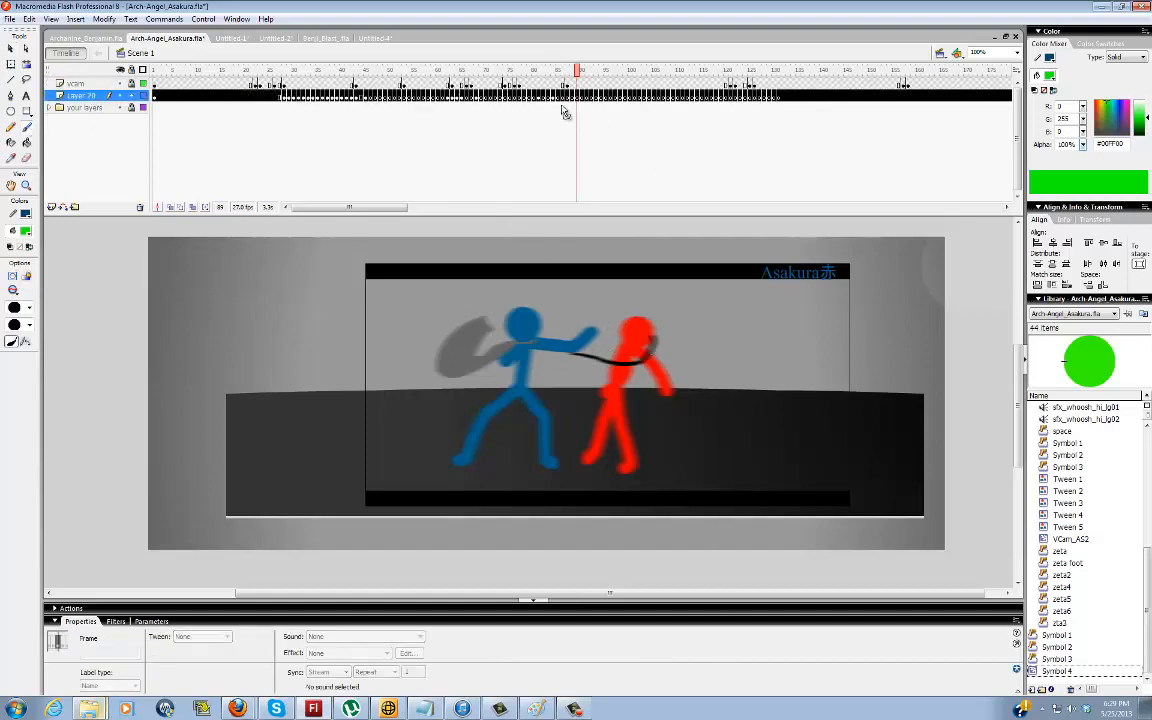
mouse_move(526, 346)
mouse_down()
mouse_move(585, 349)
mouse_move(625, 331)
mouse_up()
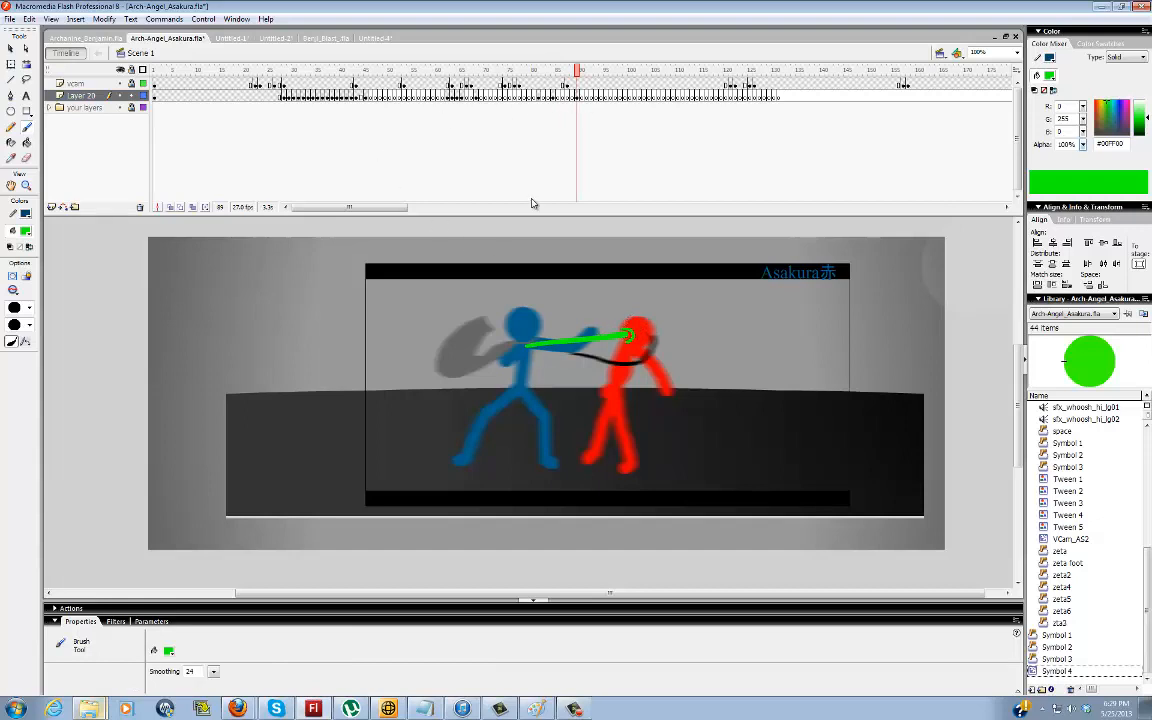
Draw a circle with a white-to-black radial gradient fill on the guide-line layer near the blue figure's head at frame 145
drag(598, 95, 846, 85)
click(26, 185)
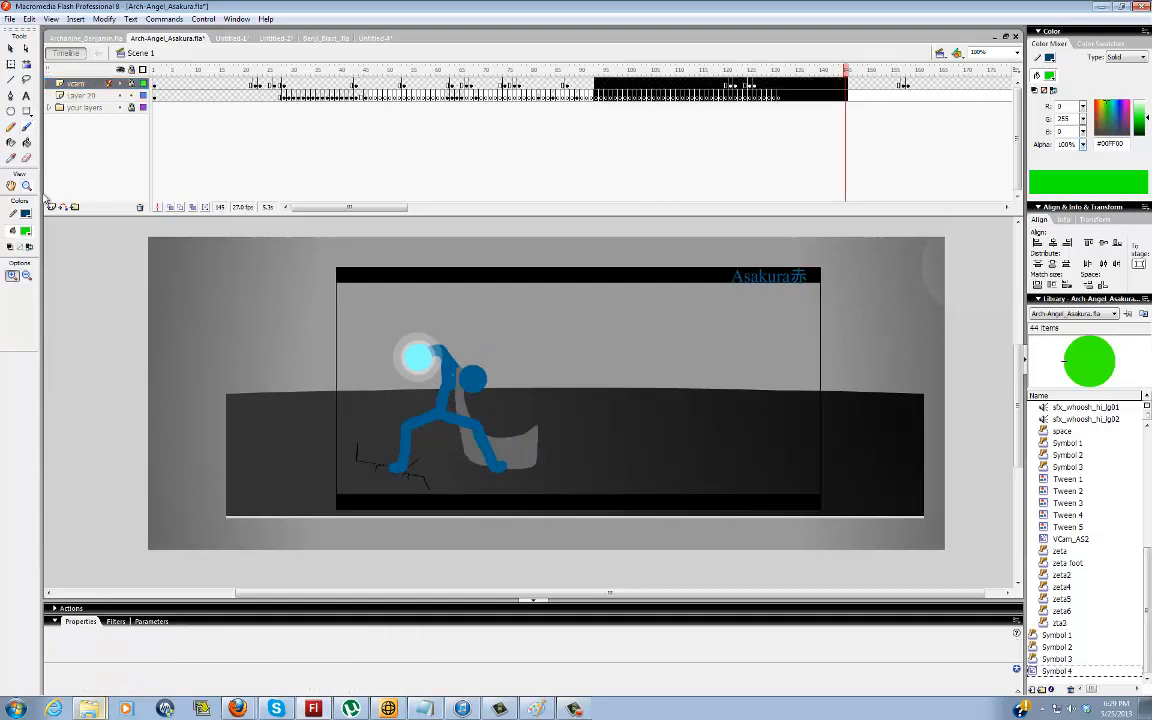
click(429, 360)
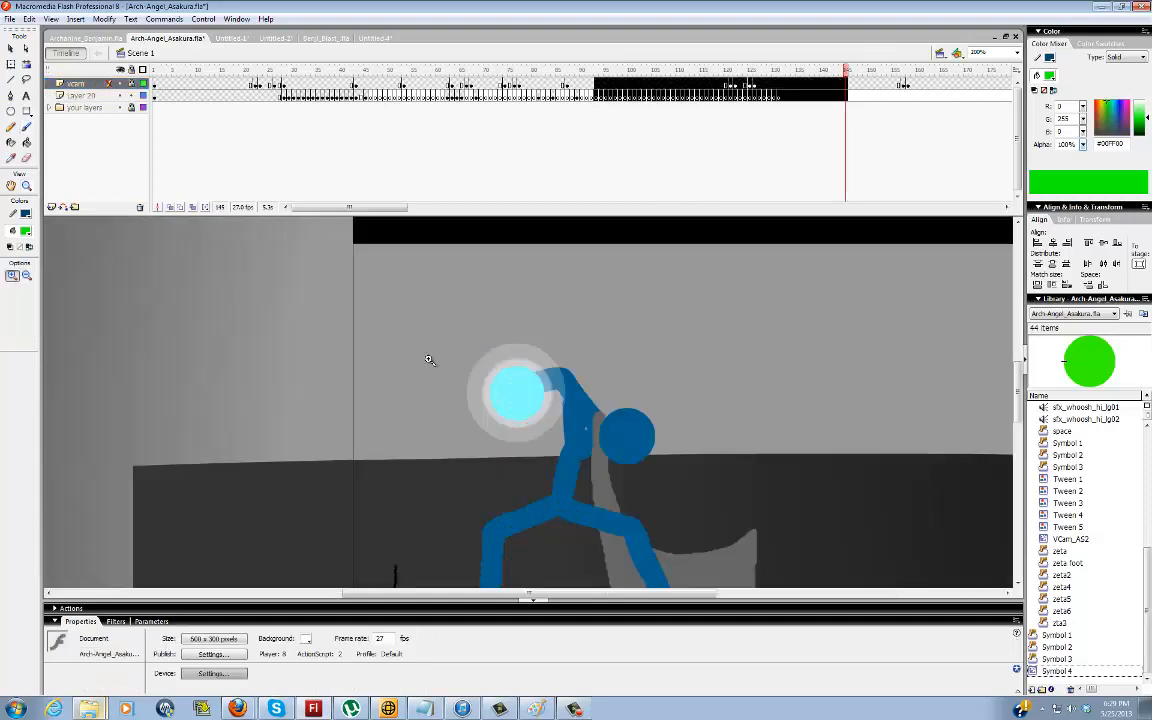
click(10, 112)
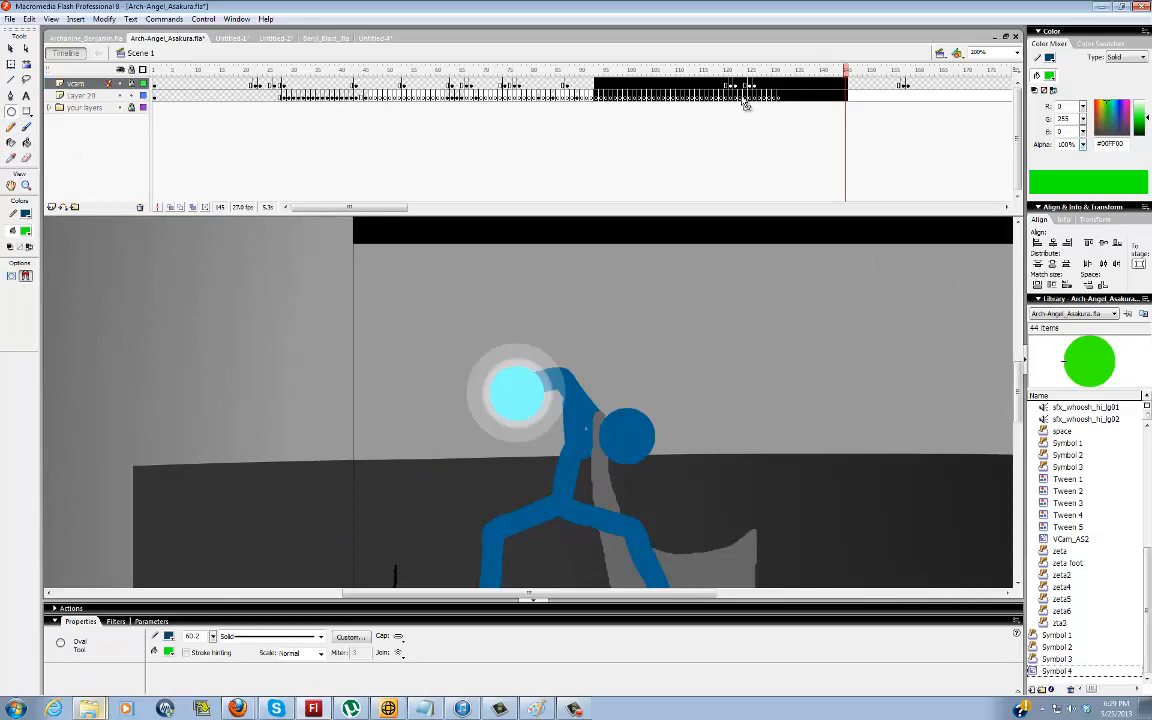
drag(781, 101, 854, 104)
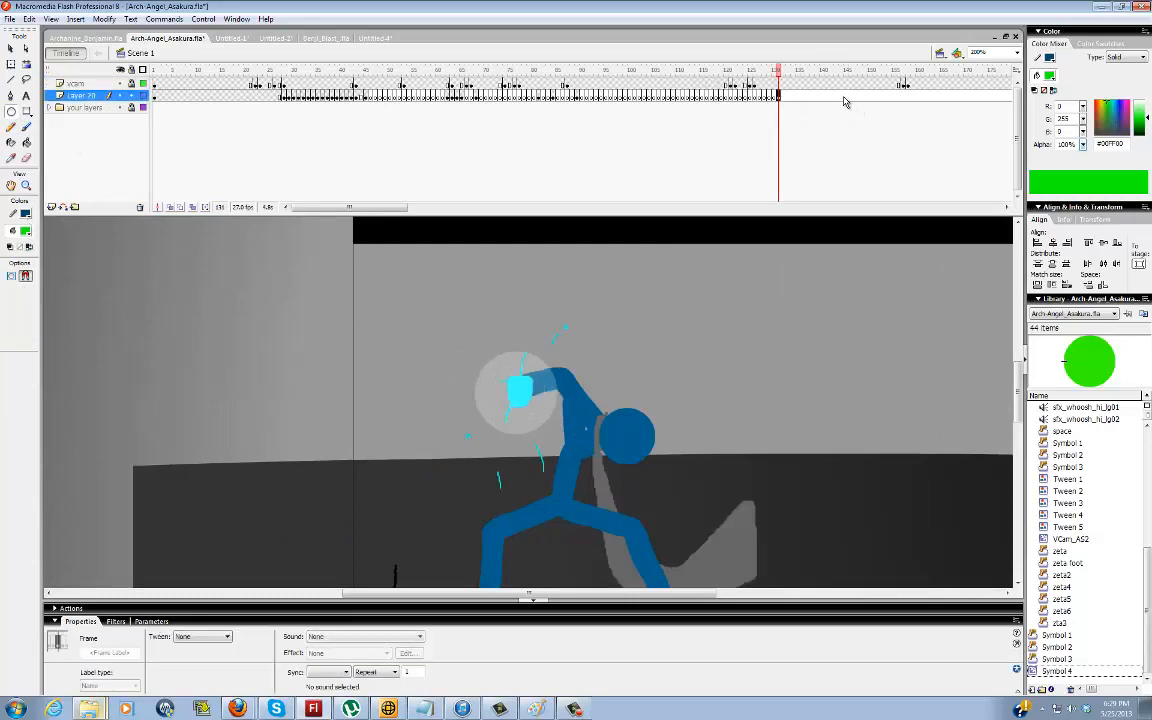
click(846, 99)
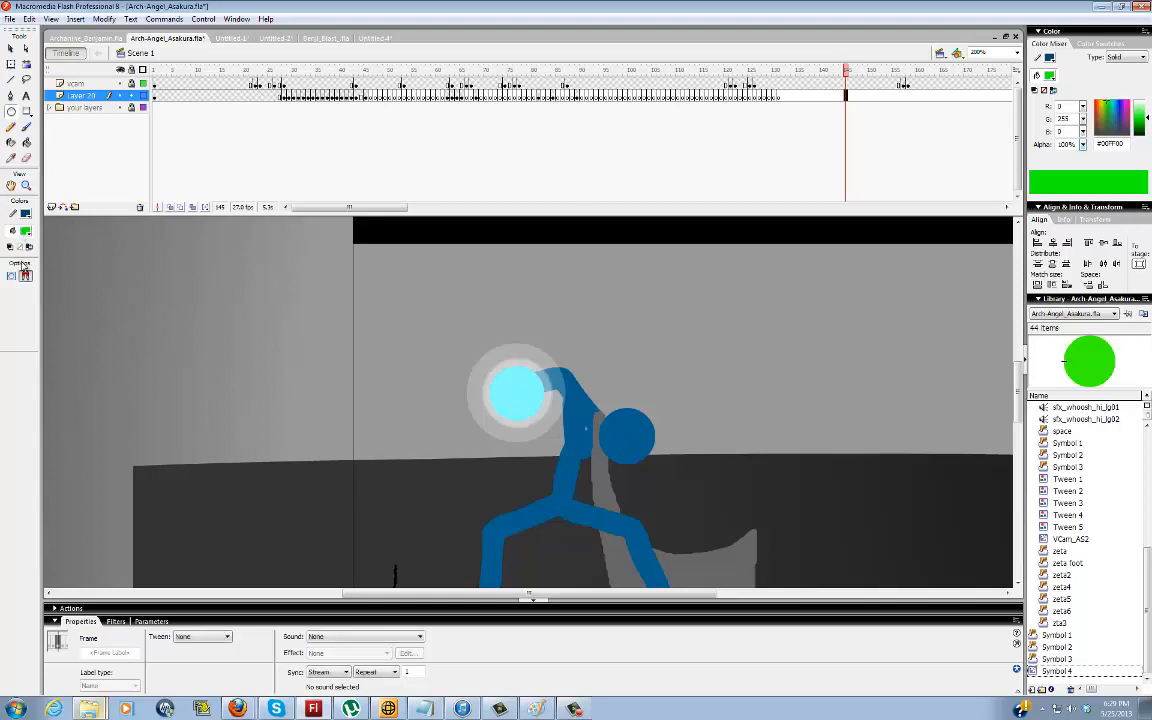
click(26, 230)
click(24, 326)
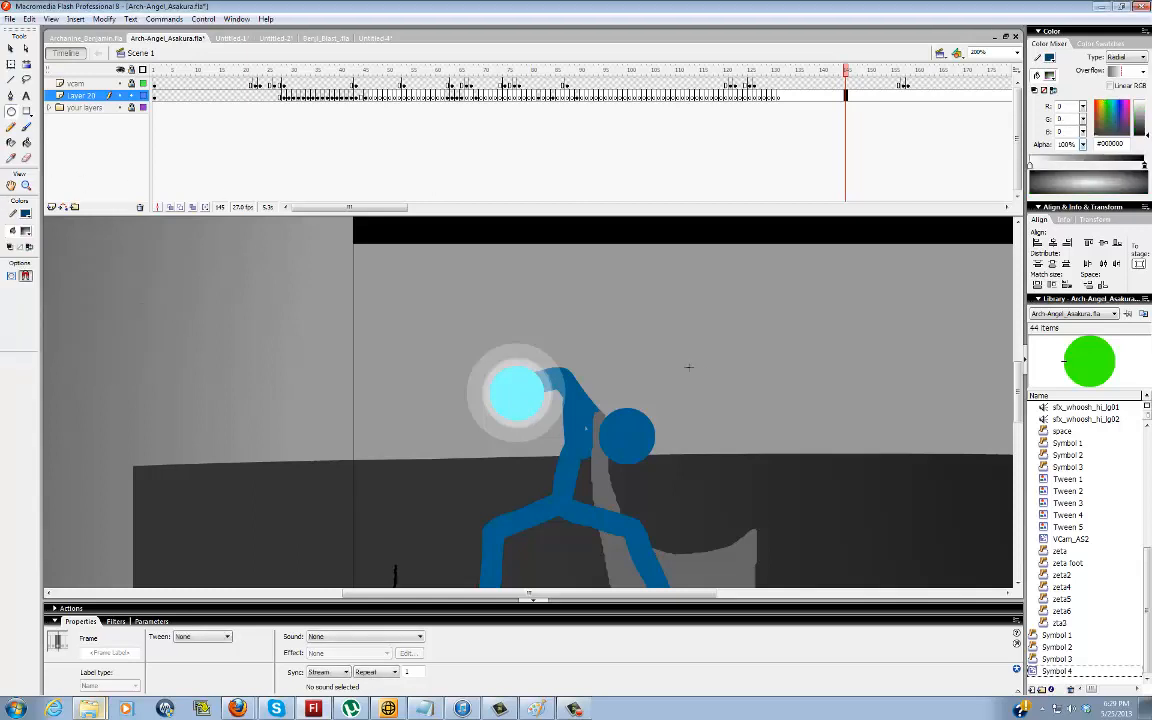
drag(605, 371, 701, 467)
Delete the circle's thick blue outline and move the remaining gradient ball up beside the blue figure's head
key(v)
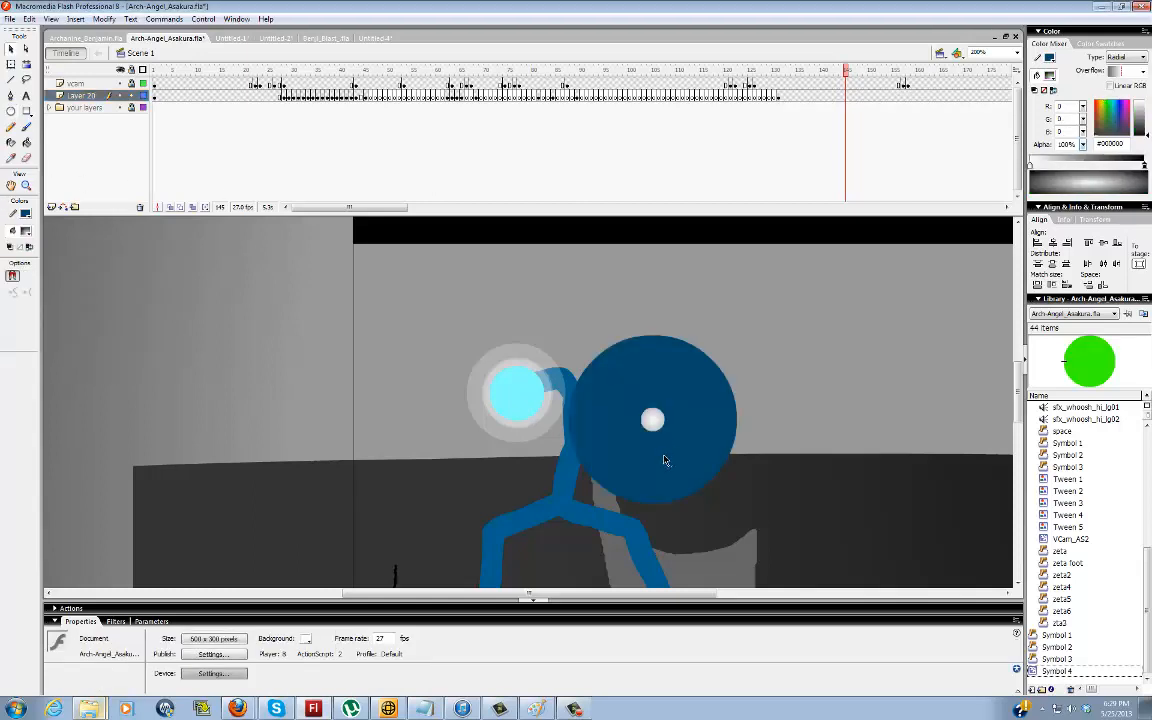
click(679, 457)
key(Delete)
drag(663, 428, 718, 383)
click(791, 392)
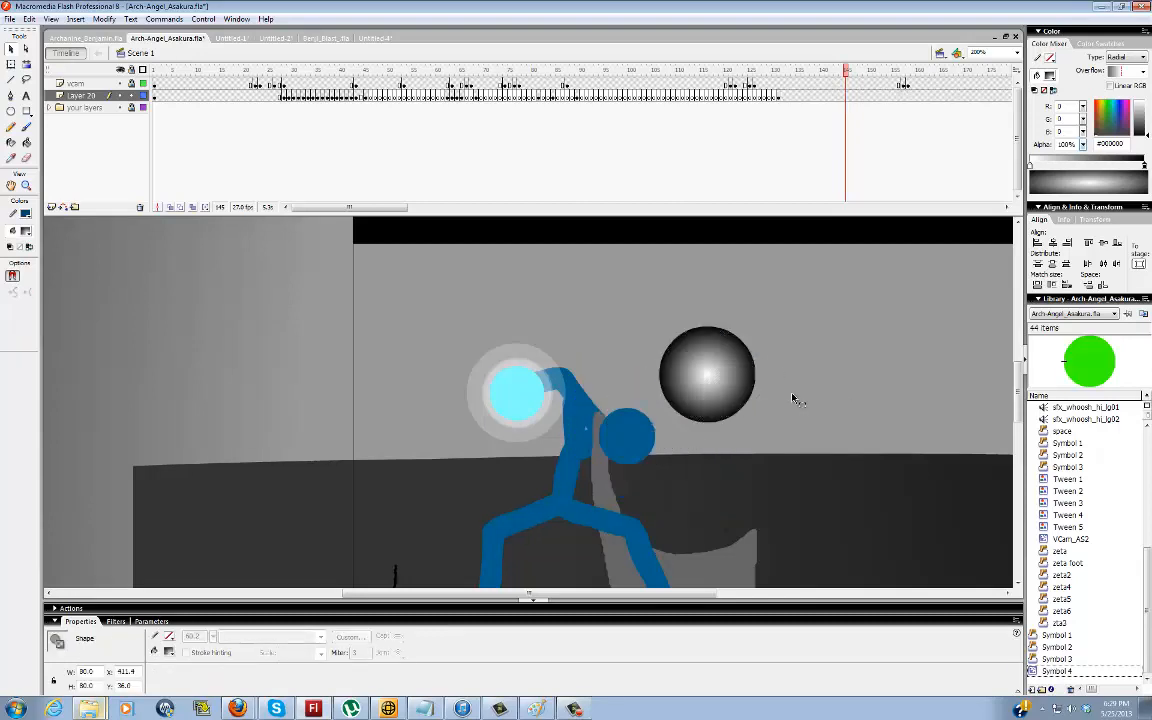
Set the outer stop of the ball's radial gradient to white #FFFFFF at 0% alpha
key(f)
click(724, 382)
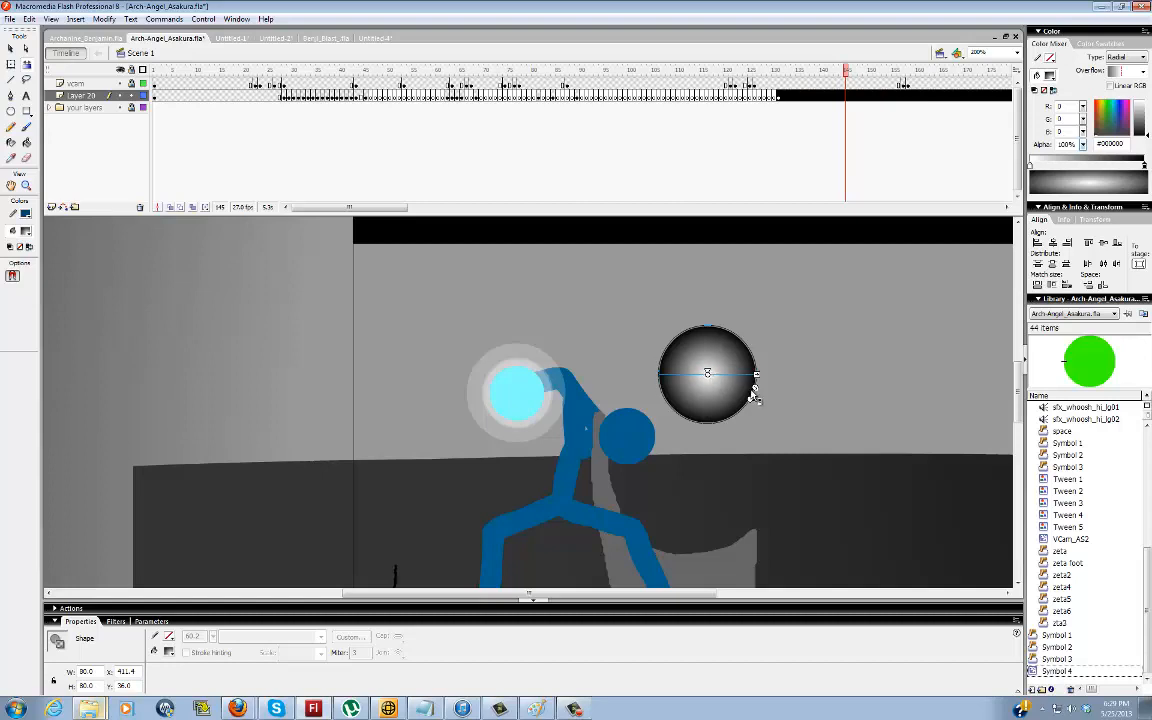
drag(755, 387, 752, 387)
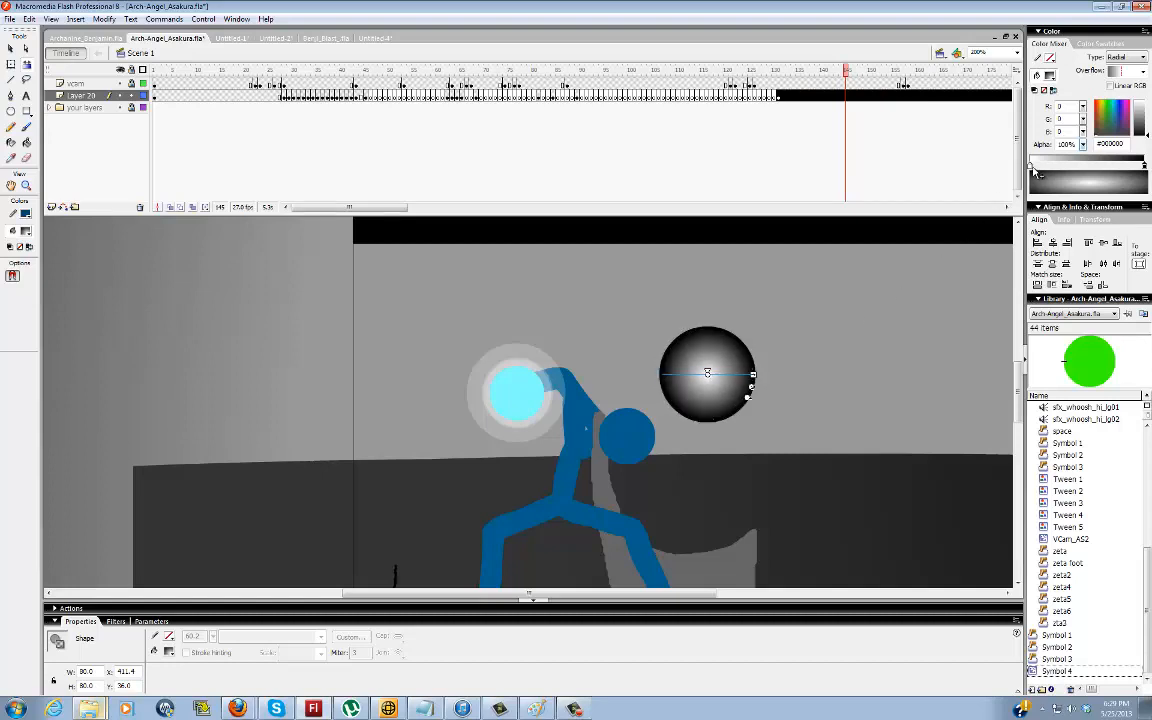
click(1142, 167)
drag(1141, 115, 1138, 93)
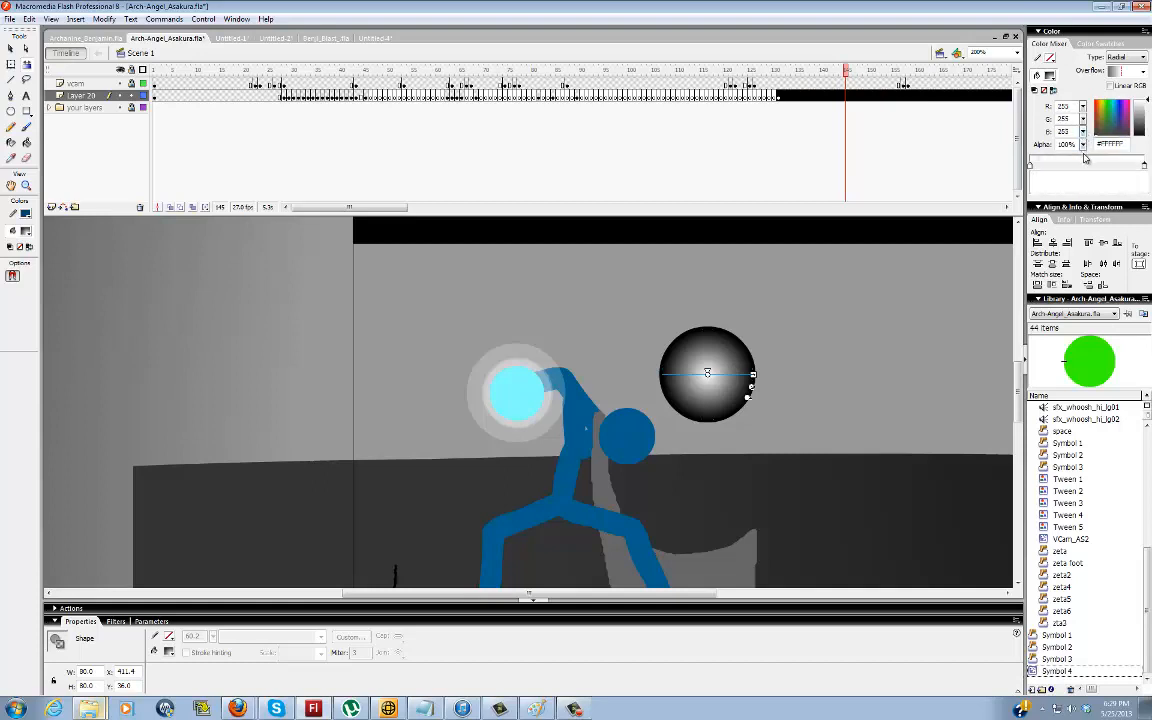
drag(1083, 146, 1084, 201)
click(810, 348)
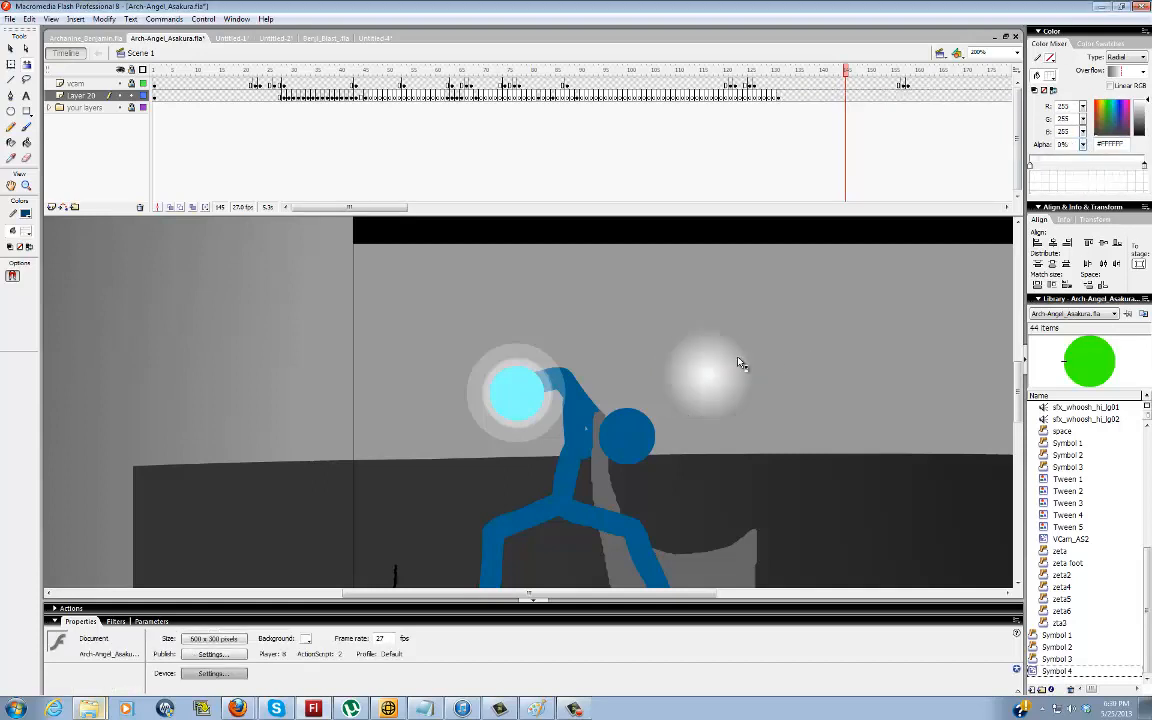
Enlarge the fading white ball to about 108 px and move it closer to the blue figure's head
key(q)
click(735, 360)
drag(757, 338, 790, 291)
key(ctrl+z)
key(v)
mouse_move(716, 360)
mouse_down()
mouse_move(614, 426)
mouse_move(657, 383)
mouse_move(449, 390)
mouse_move(670, 377)
mouse_up()
click(756, 396)
click(697, 336)
click(517, 365)
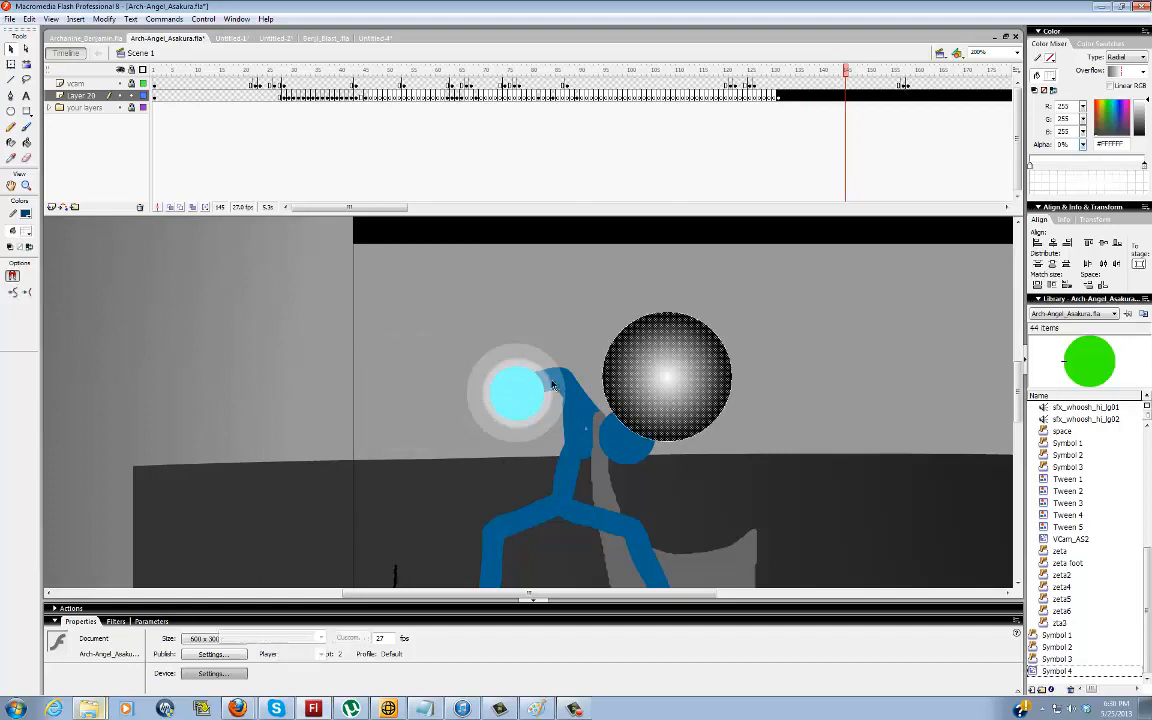
click(815, 378)
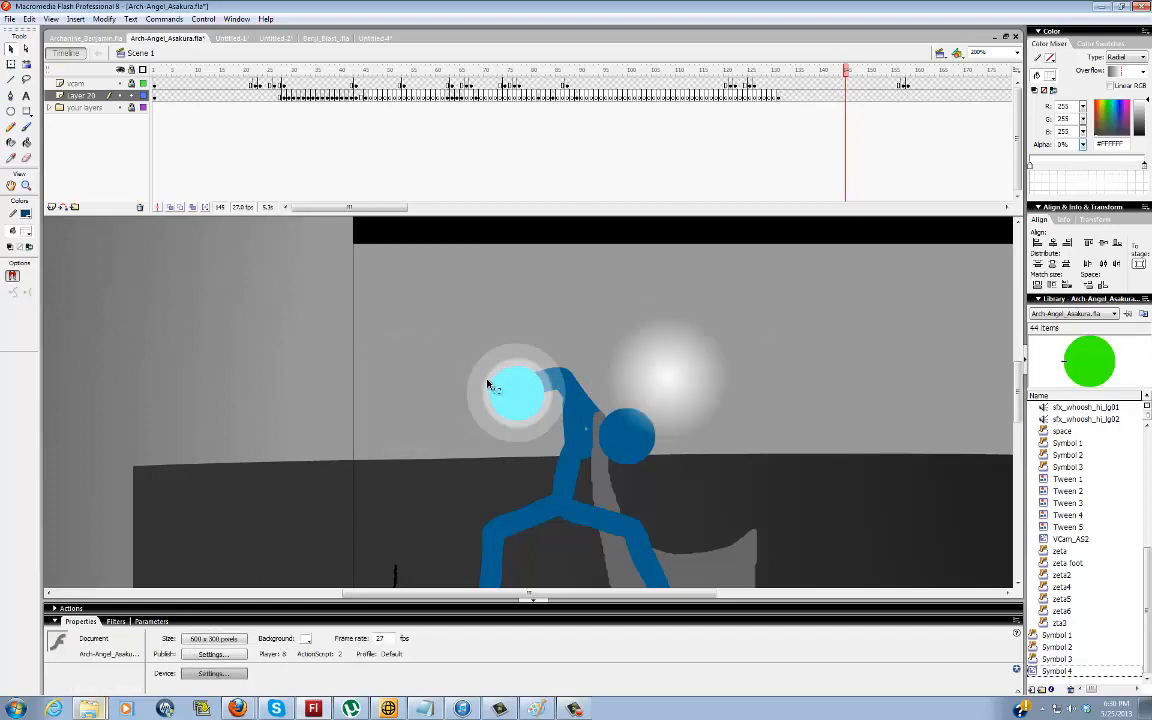
Add a third white gradient stop at 100% alpha near the centre of the glow's radial fill
key(b)
mouse_move(500, 370)
mouse_down()
mouse_move(484, 410)
mouse_move(512, 424)
mouse_move(480, 385)
mouse_move(492, 345)
mouse_move(452, 348)
mouse_move(458, 385)
mouse_up()
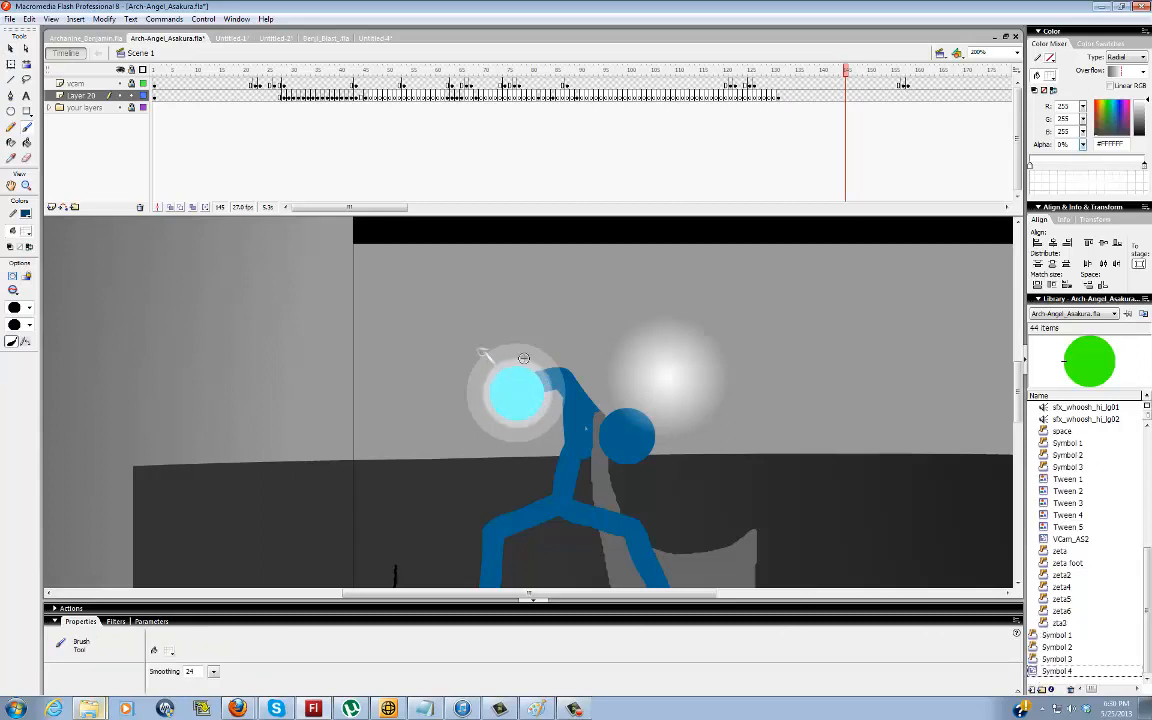
key(q)
click(668, 379)
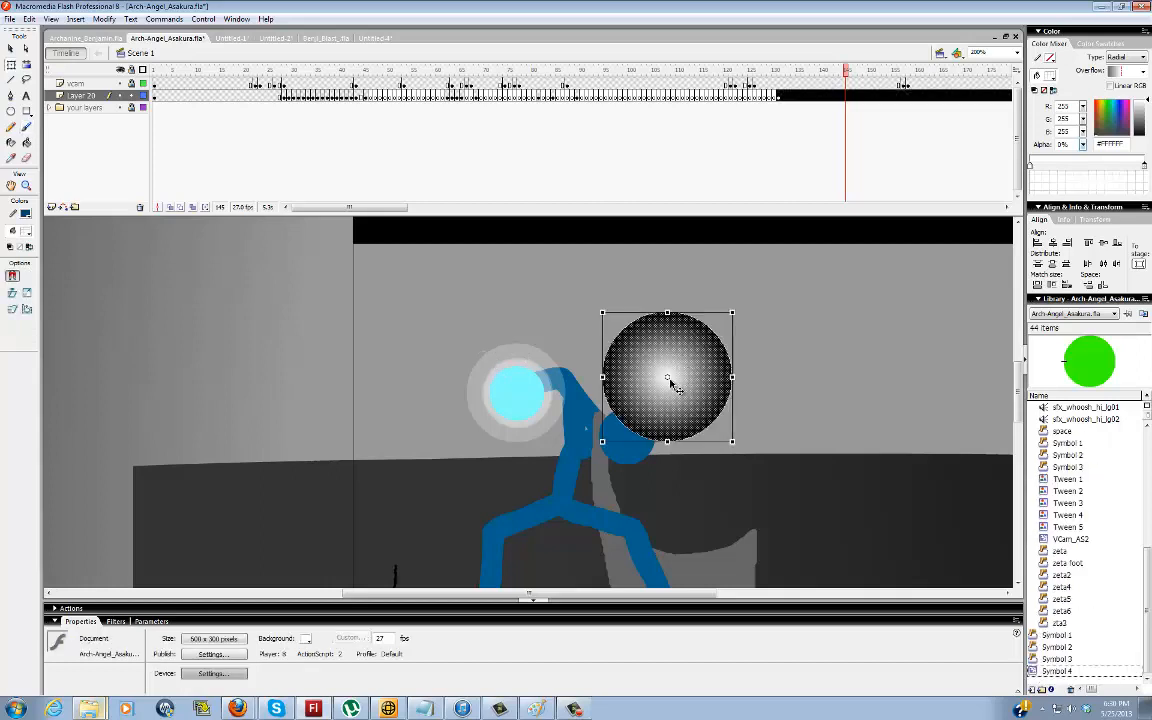
click(1053, 168)
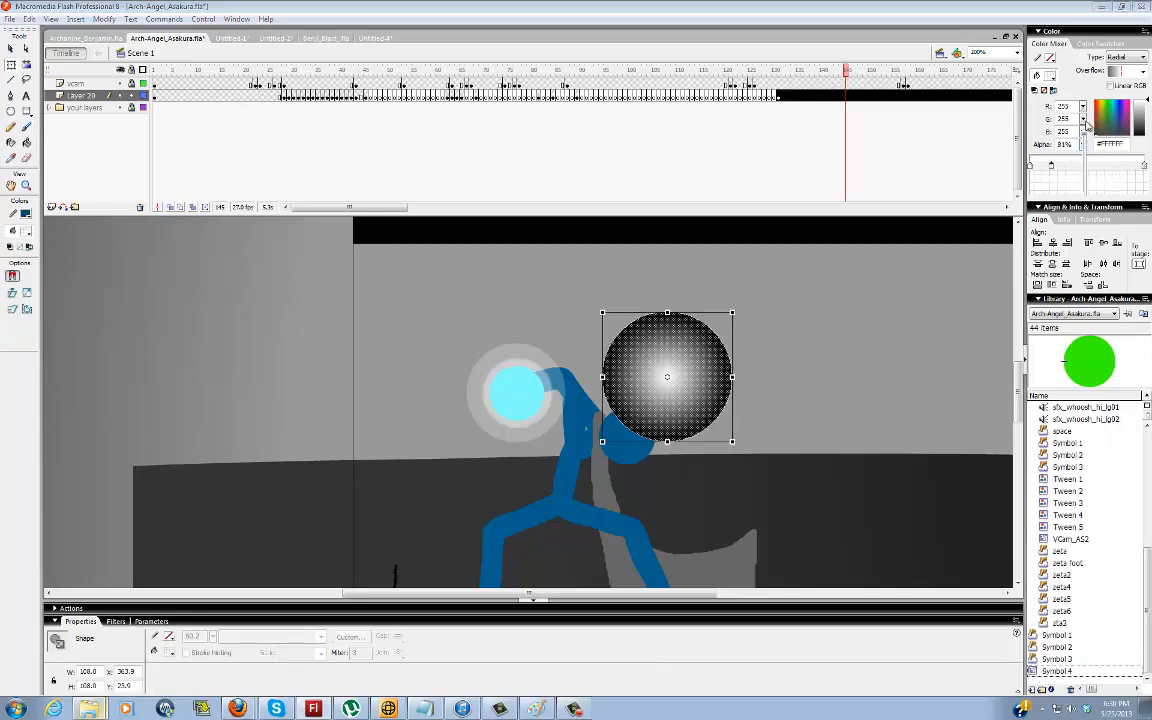
click(745, 365)
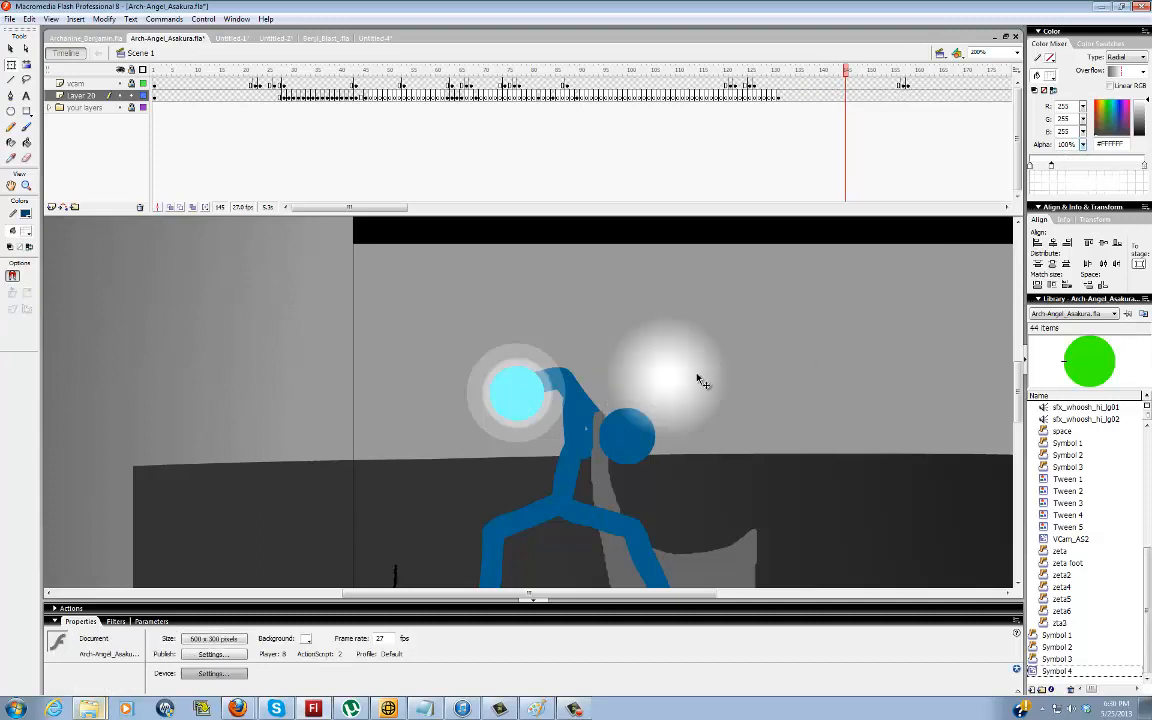
Move the glow over the blue figure's shoulder, shift its middle gradient stop slightly outward and set the centre stop to 86% alpha
drag(697, 377, 670, 377)
key(f)
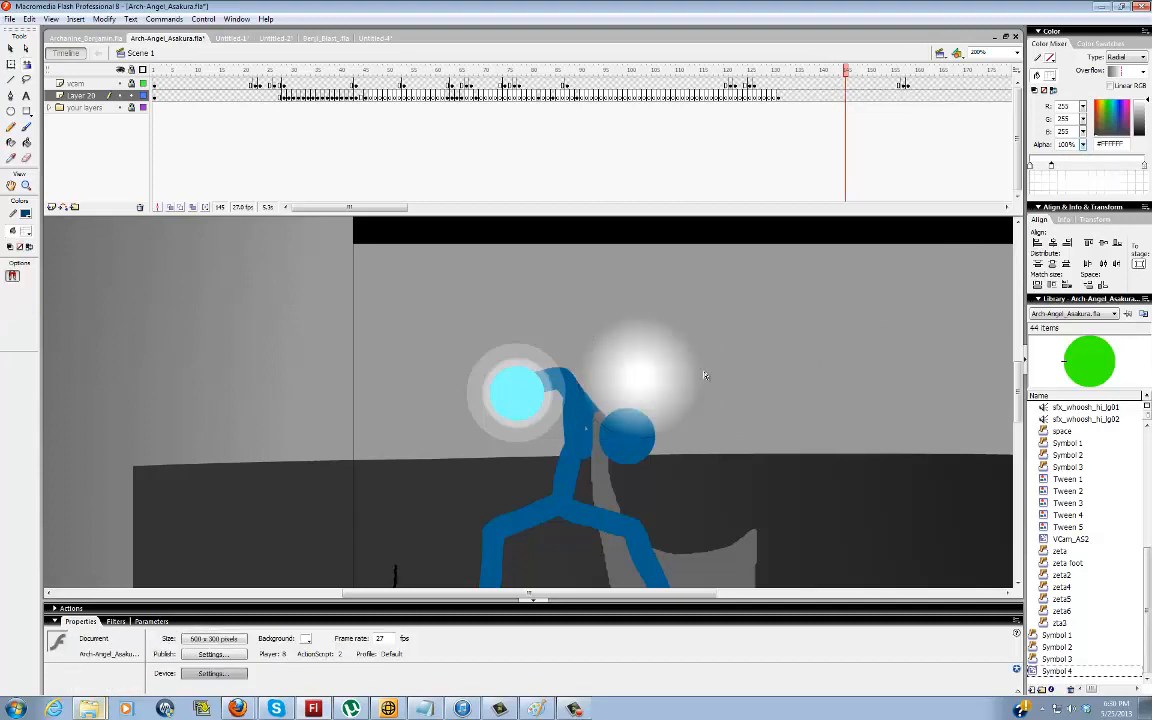
click(658, 379)
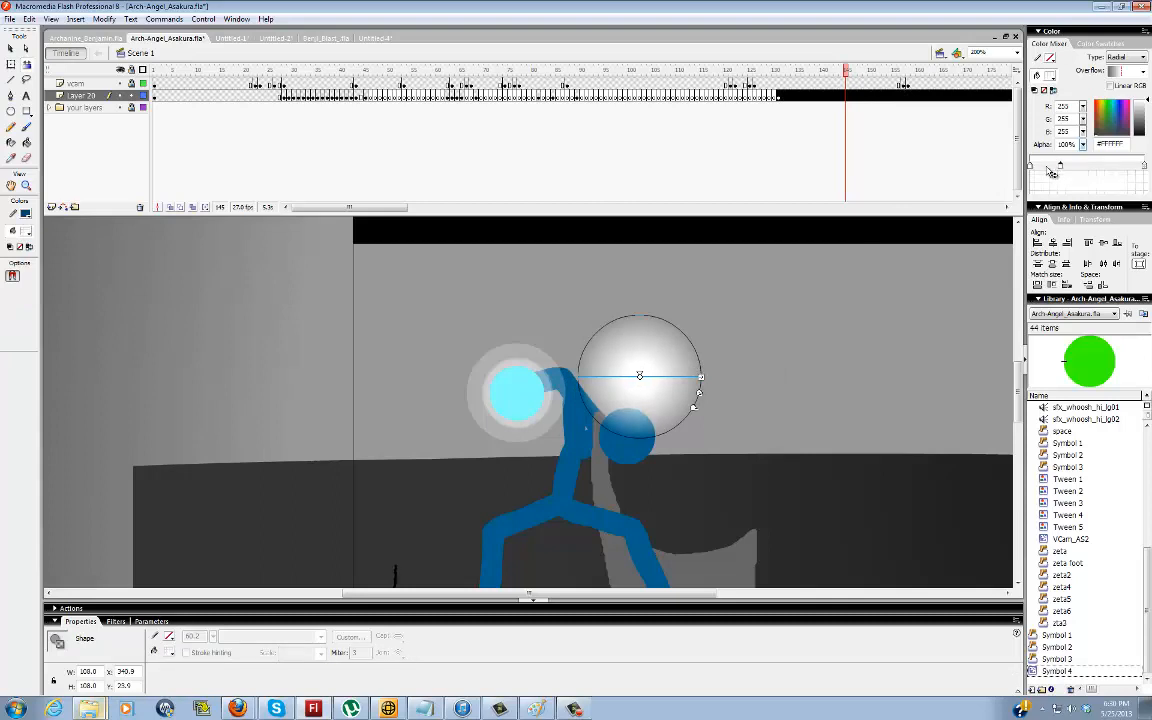
mouse_move(1084, 147)
mouse_down()
mouse_move(1086, 160)
mouse_move(1086, 136)
mouse_move(1086, 151)
mouse_up()
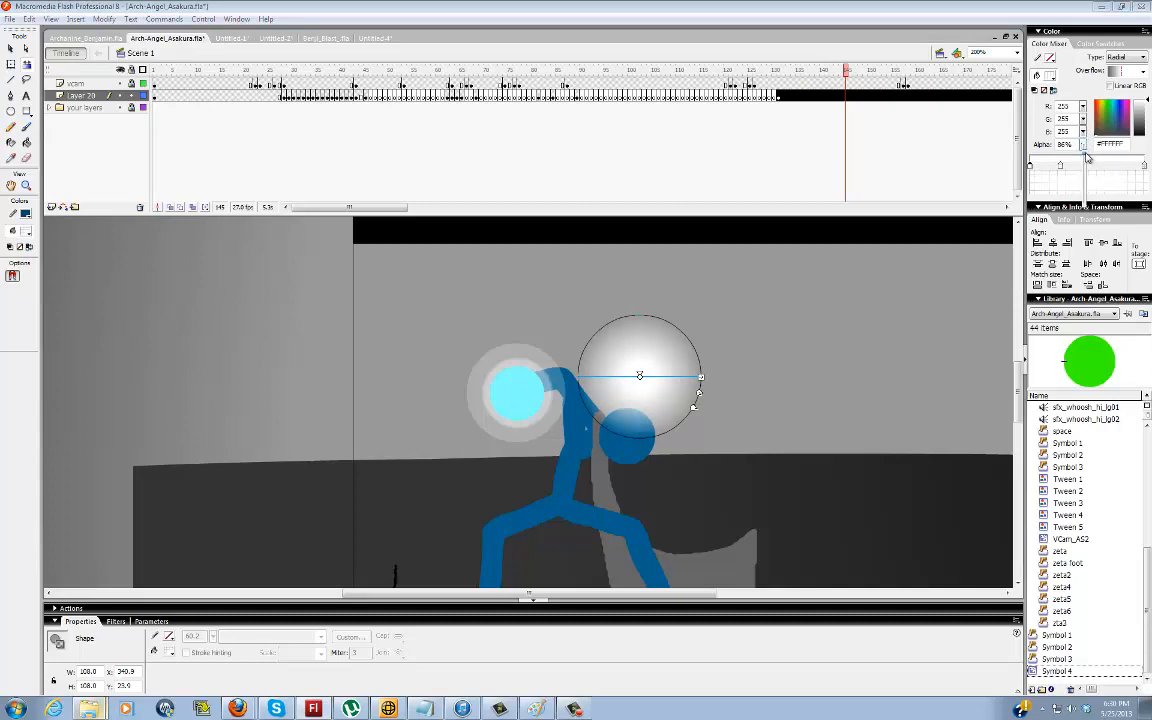
click(788, 371)
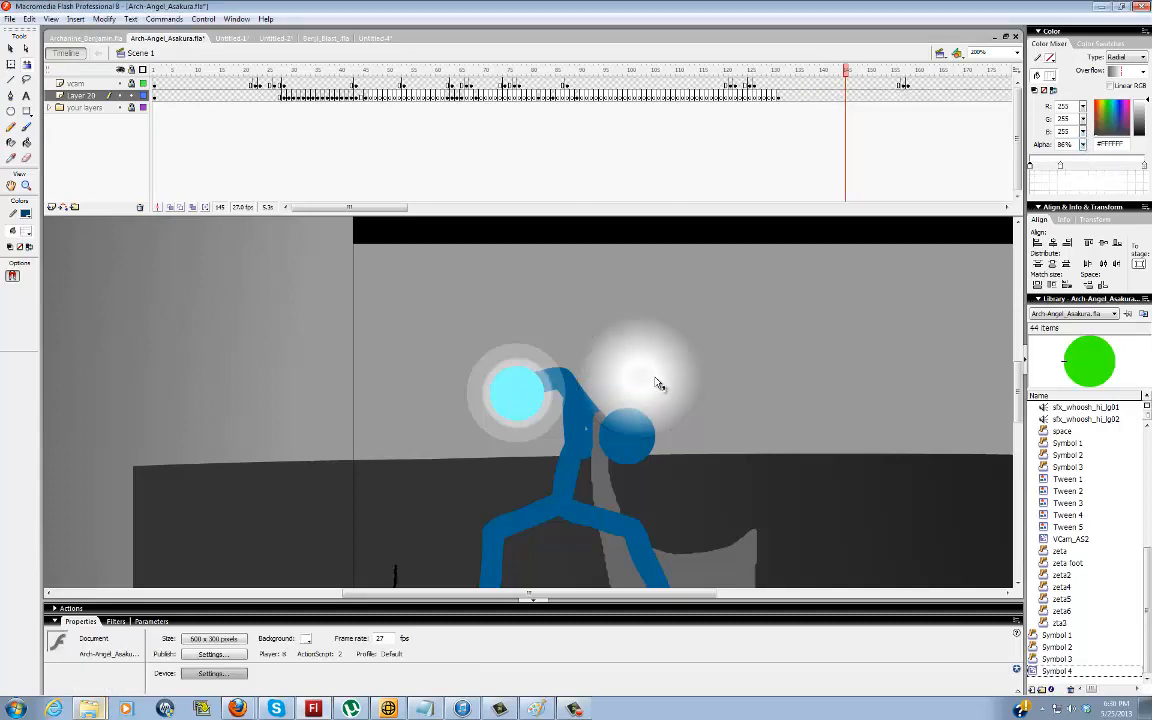
Widen the glow's solid white core by moving the middle gradient stop outward, and place the glow beside the figure's energy ball
click(679, 373)
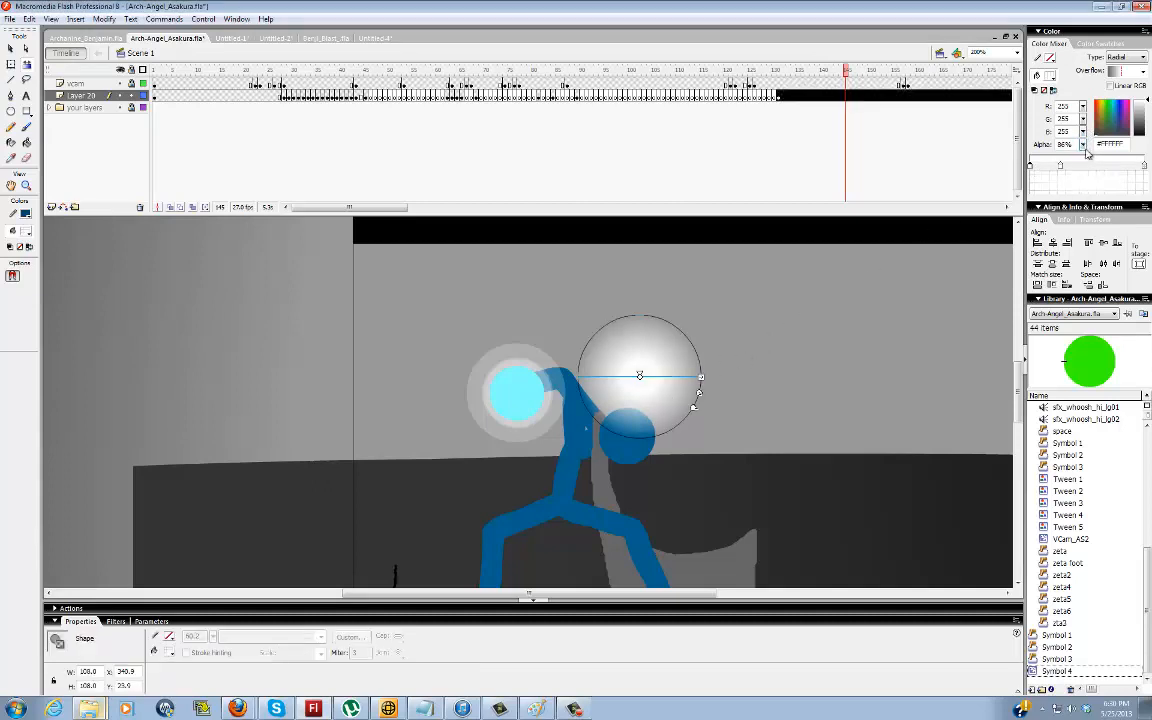
drag(1061, 167, 1103, 172)
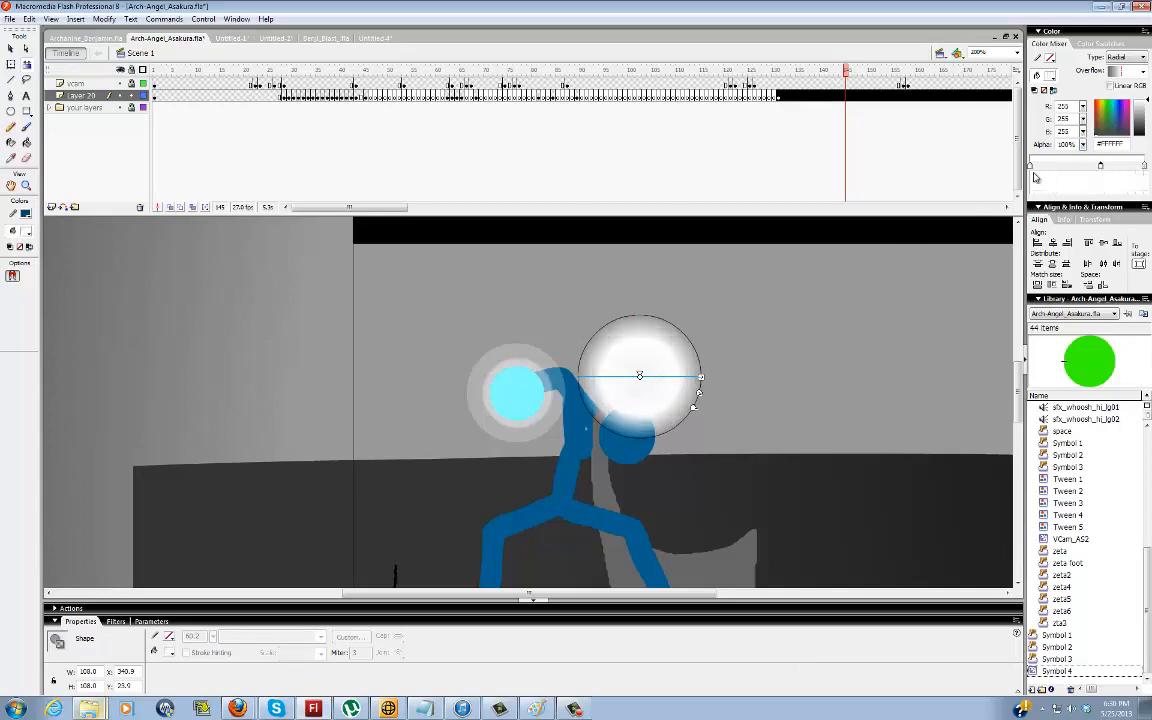
click(871, 330)
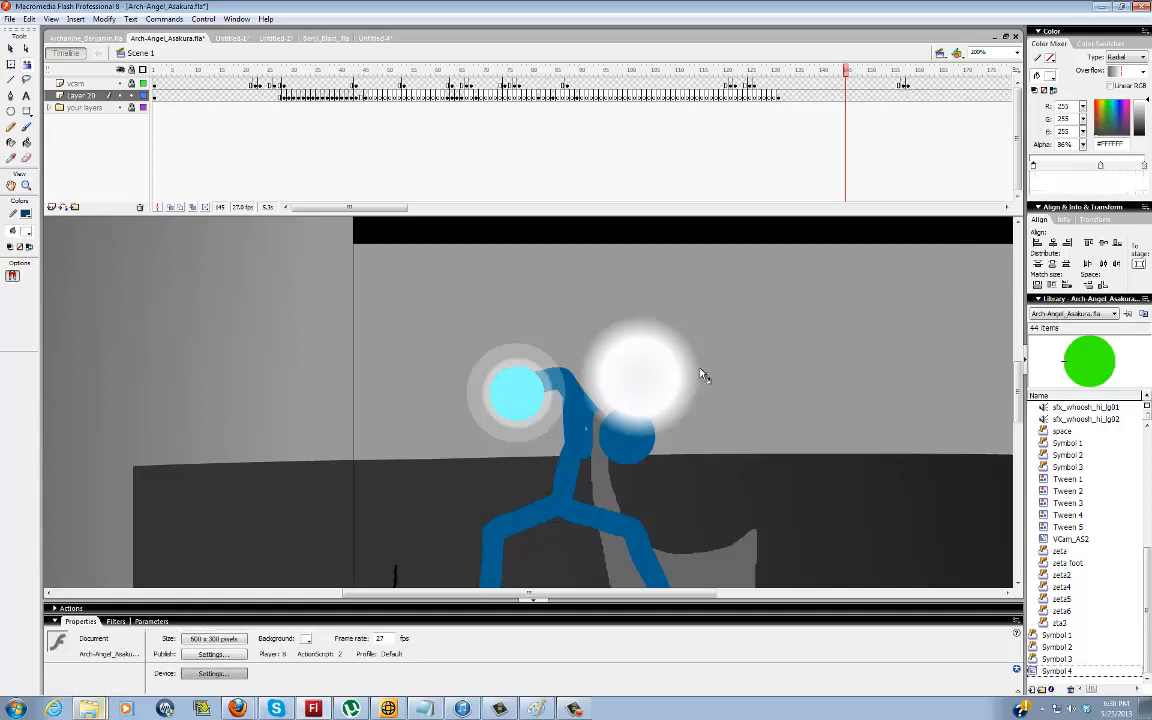
drag(676, 367, 445, 363)
click(512, 367)
click(525, 311)
Draw a solid #66FFFF circle above the blue figure and delete its thick outline
key(o)
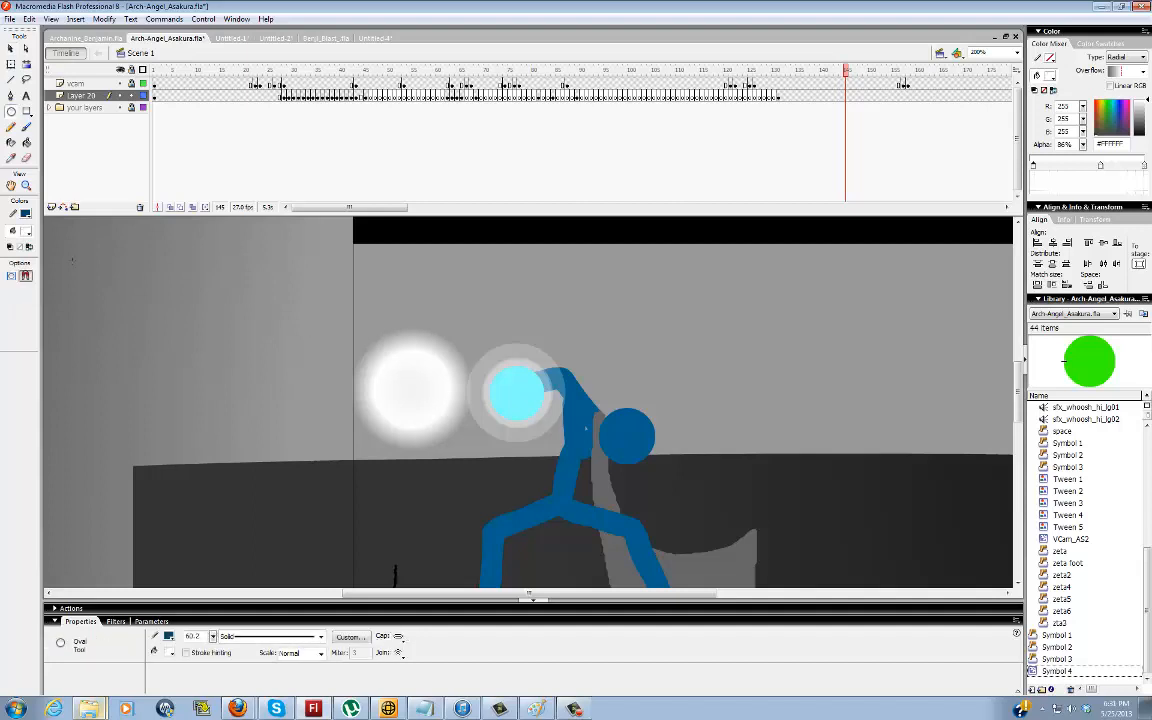
click(27, 234)
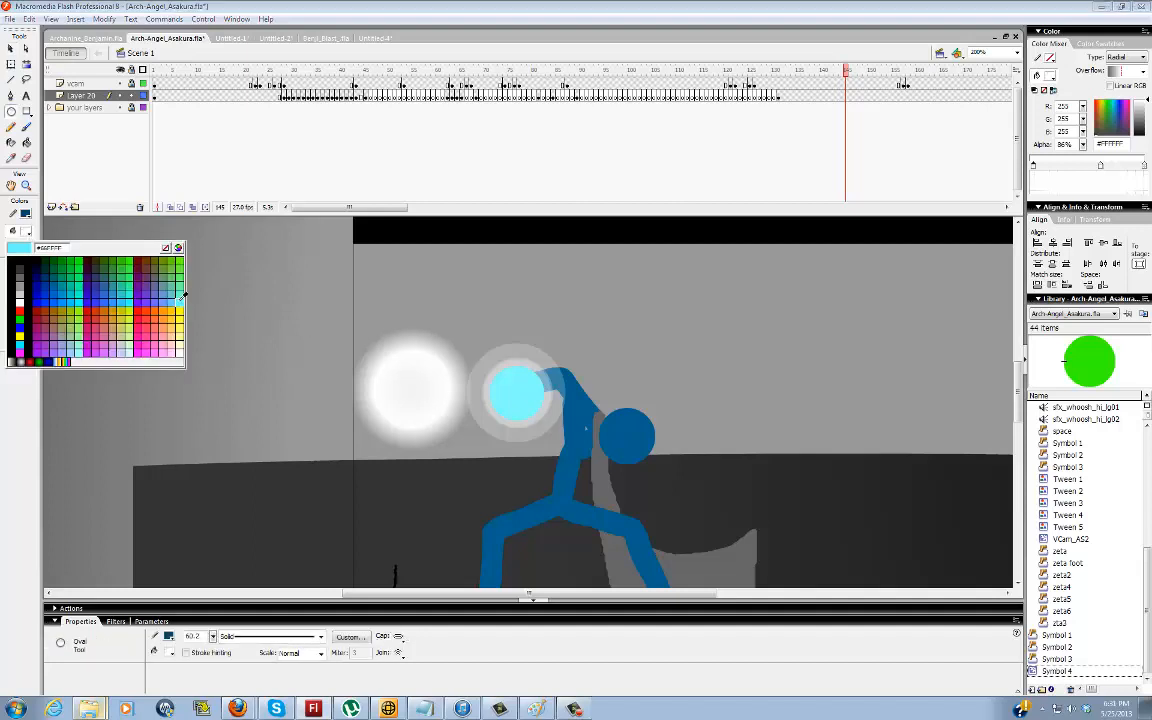
click(510, 385)
drag(603, 379, 625, 388)
key(v)
click(590, 394)
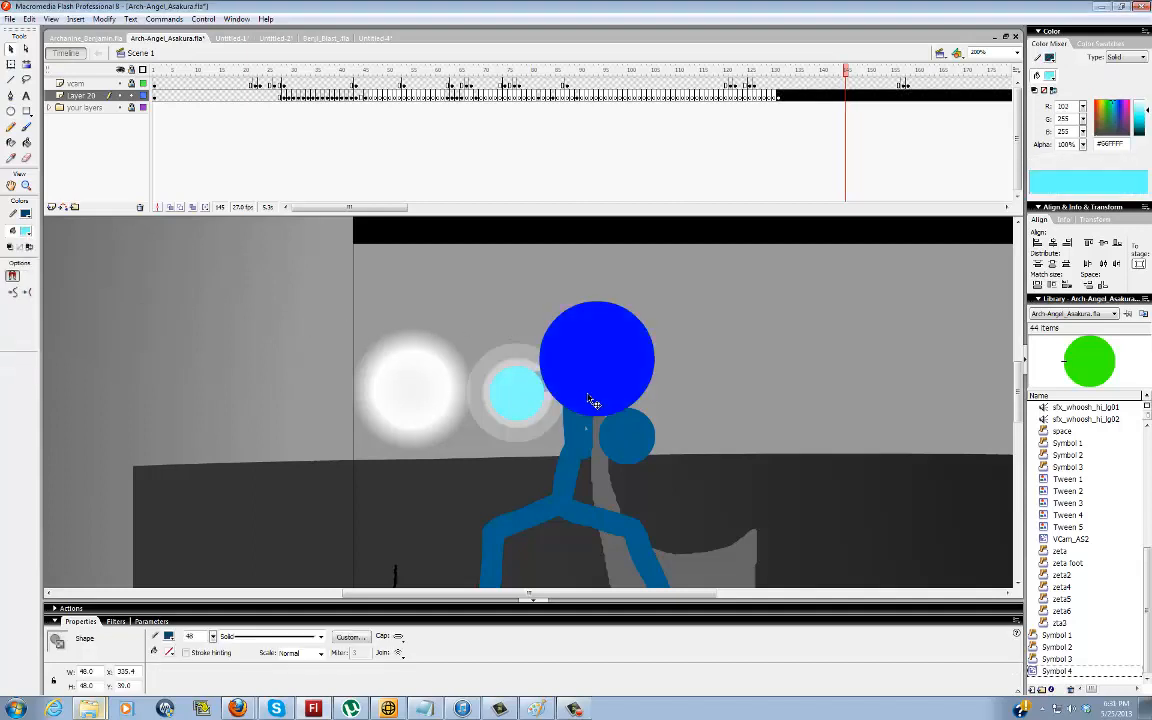
key(Delete)
Place the cyan circle in the centre of the white glow and scale it to about 62 px
click(605, 357)
key(q)
drag(627, 330, 659, 308)
key(ctrl+z)
key(v)
drag(615, 353, 423, 393)
key(q)
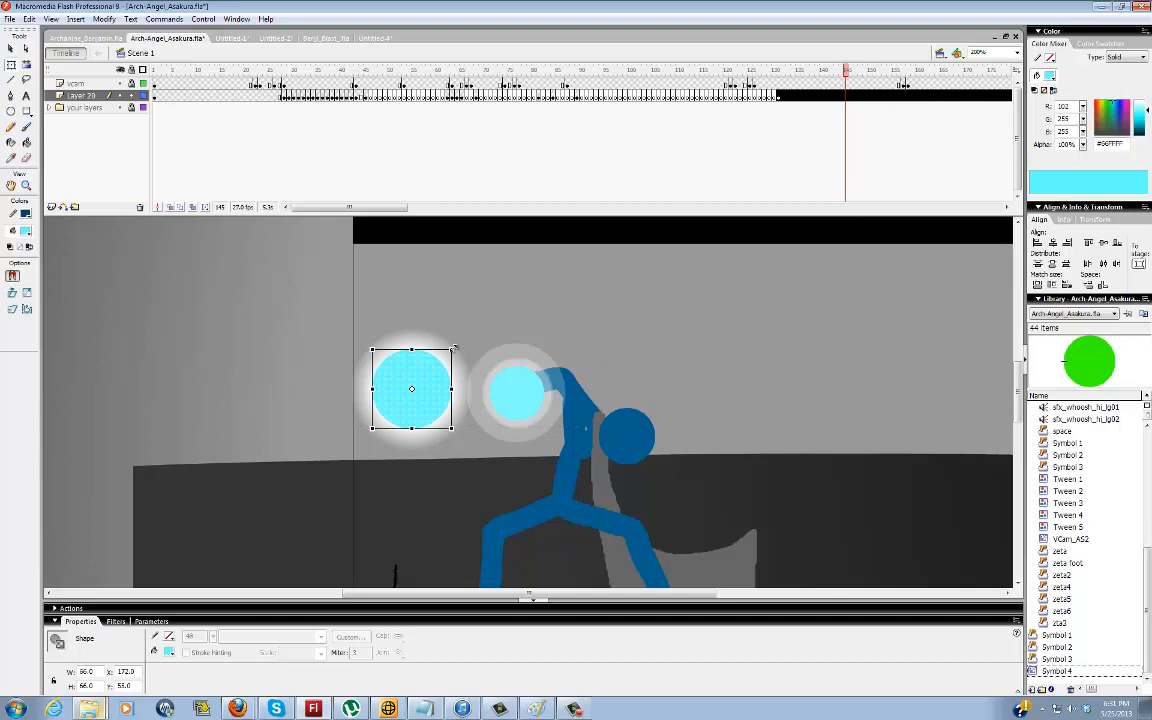
drag(453, 349, 448, 354)
click(505, 334)
key(v)
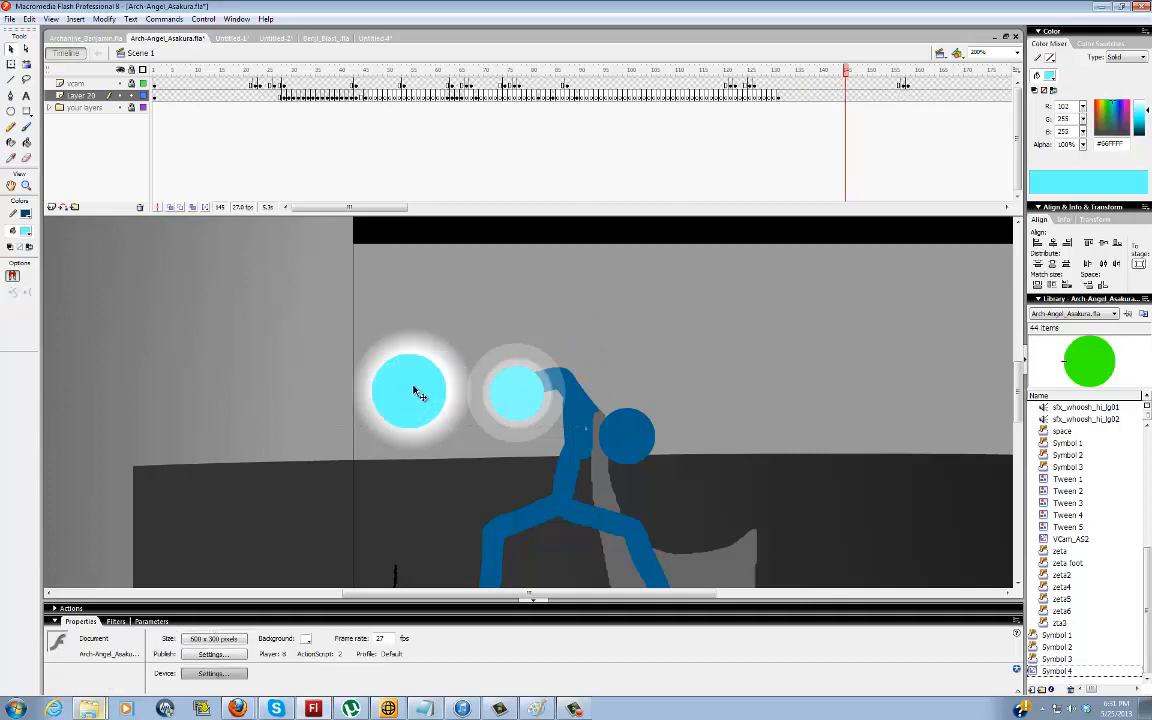
click(418, 393)
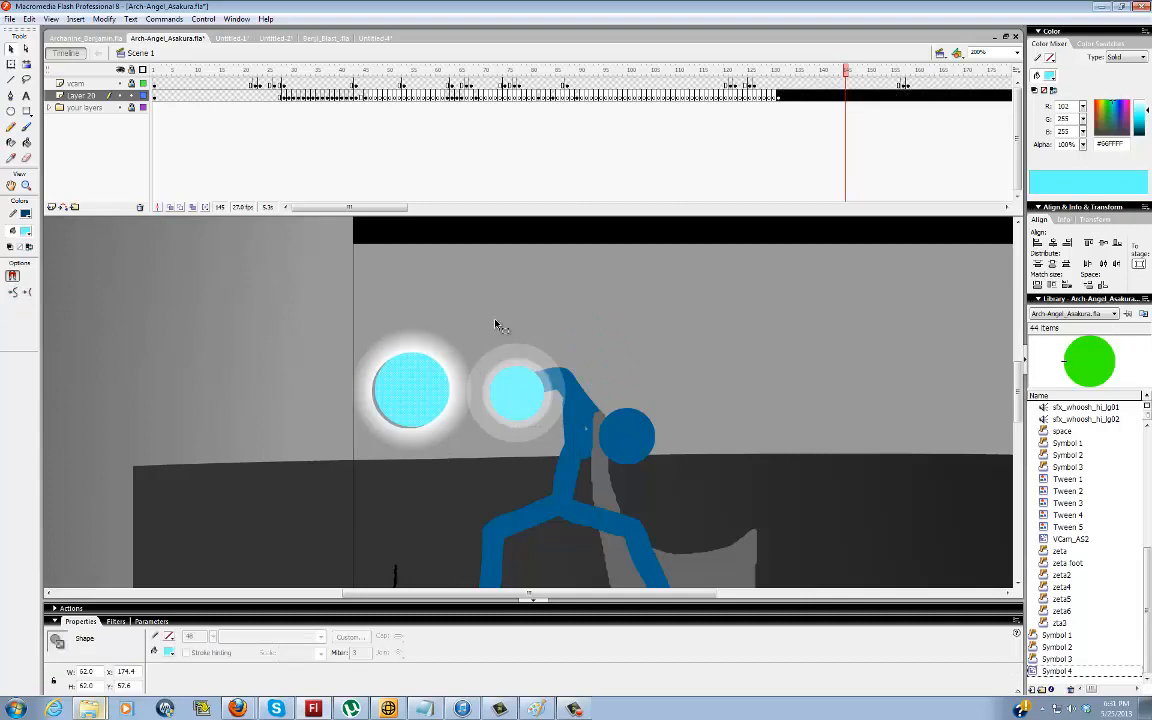
key(ctrl+z)
click(526, 311)
Recolor the circle inside the white glow to pale blue #D9F7FF
click(414, 395)
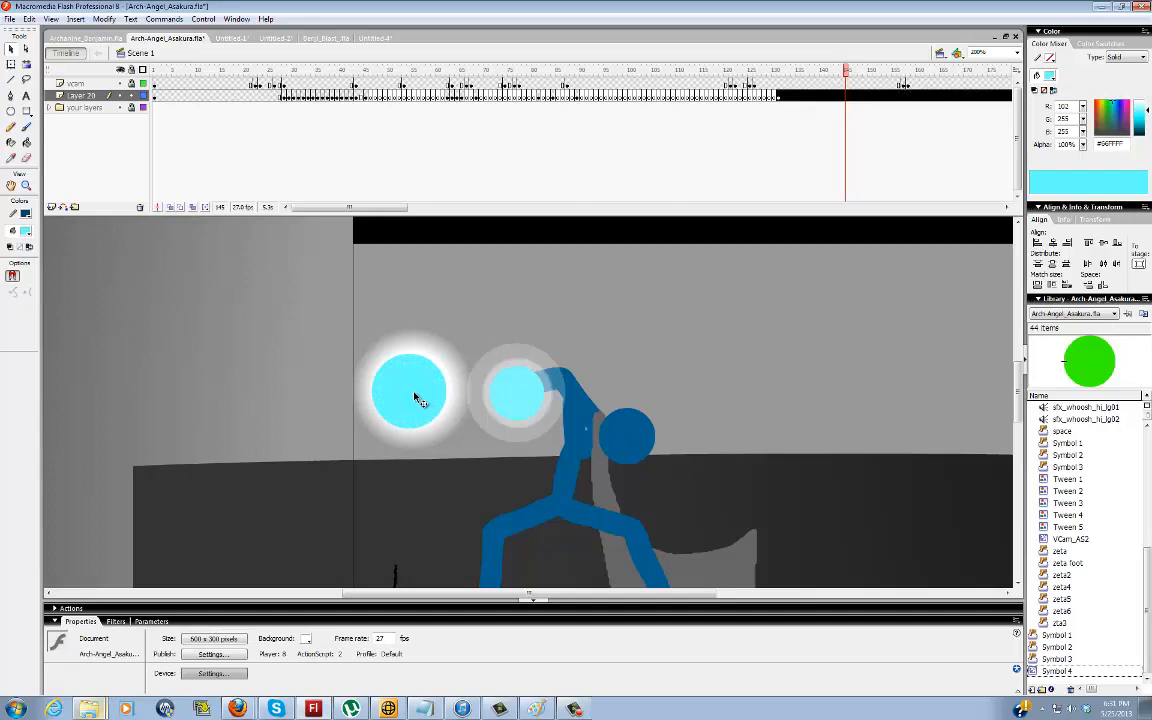
click(25, 232)
click(163, 243)
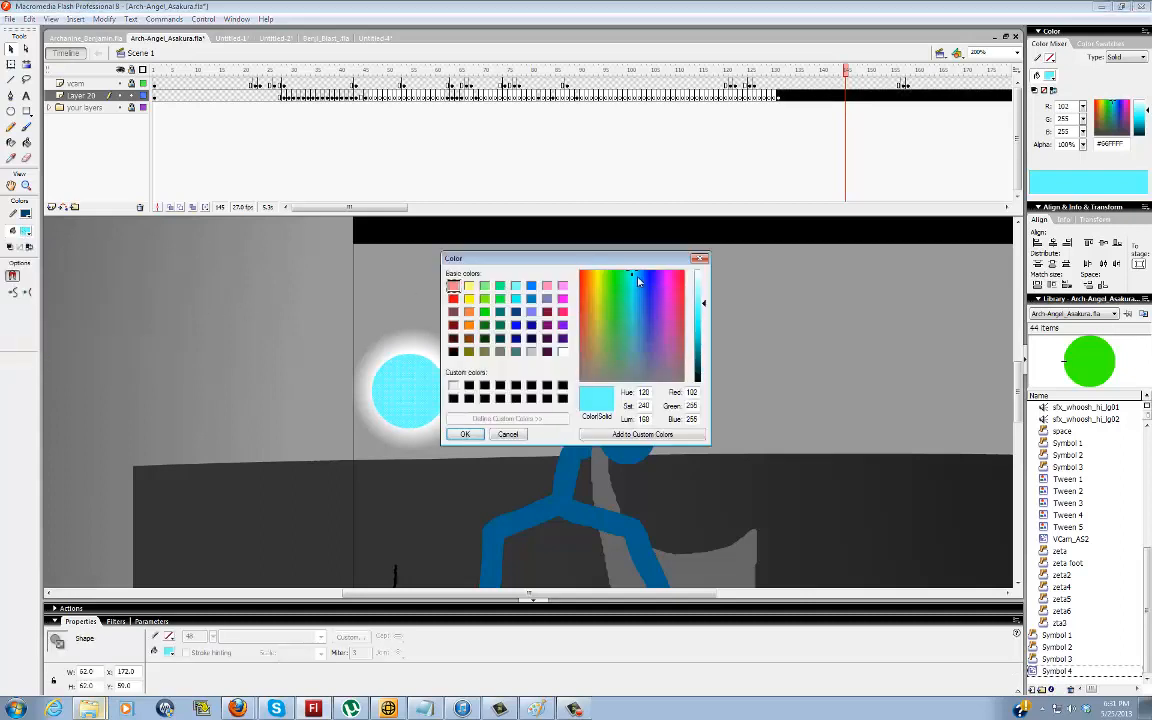
click(635, 274)
click(700, 280)
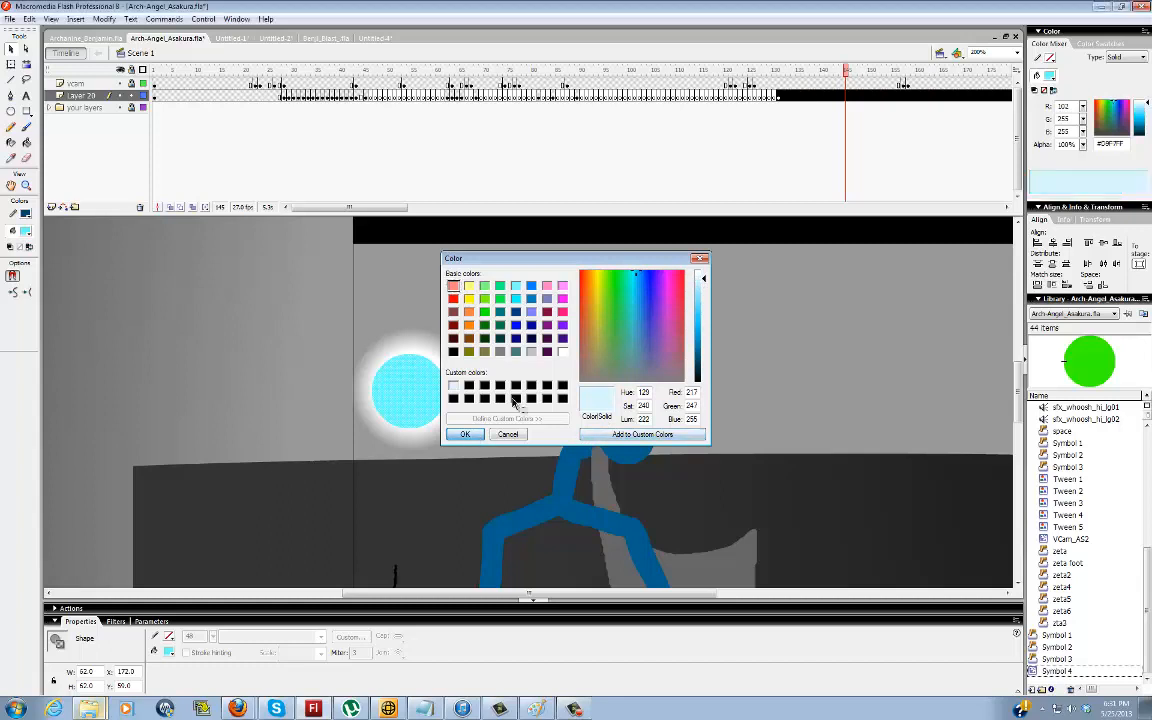
click(465, 434)
key(z)
click(412, 393)
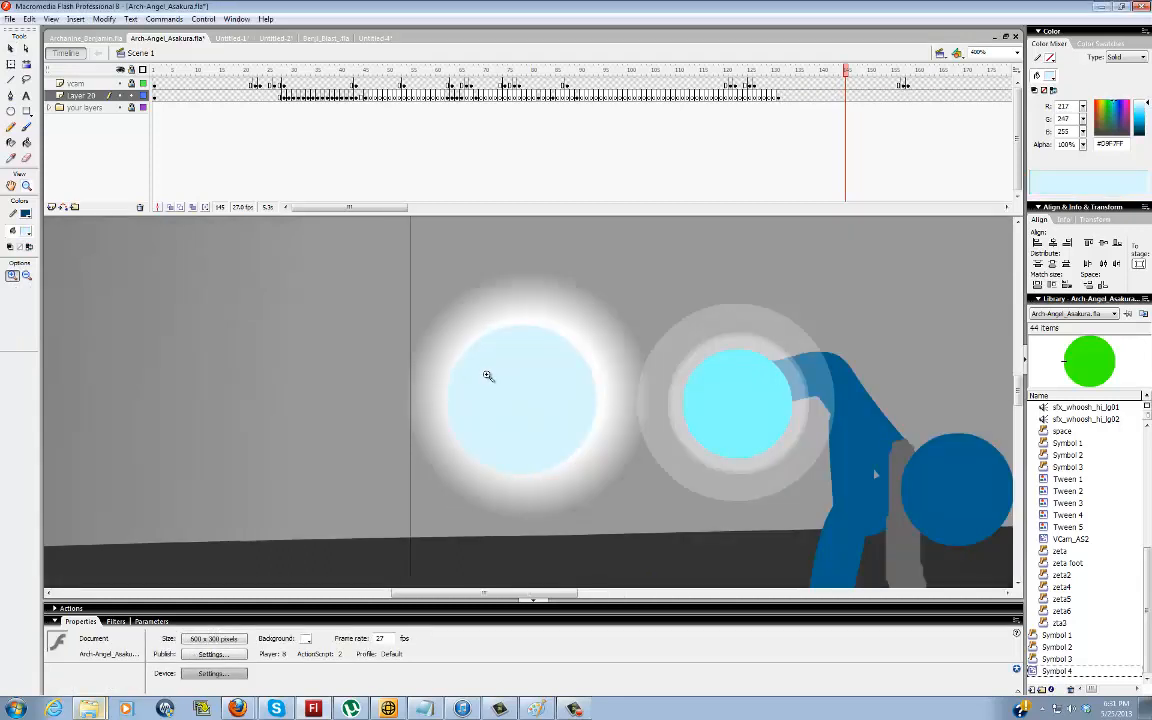
Set up the Brush tool to paint inside with the largest round brush size
key(b)
click(13, 276)
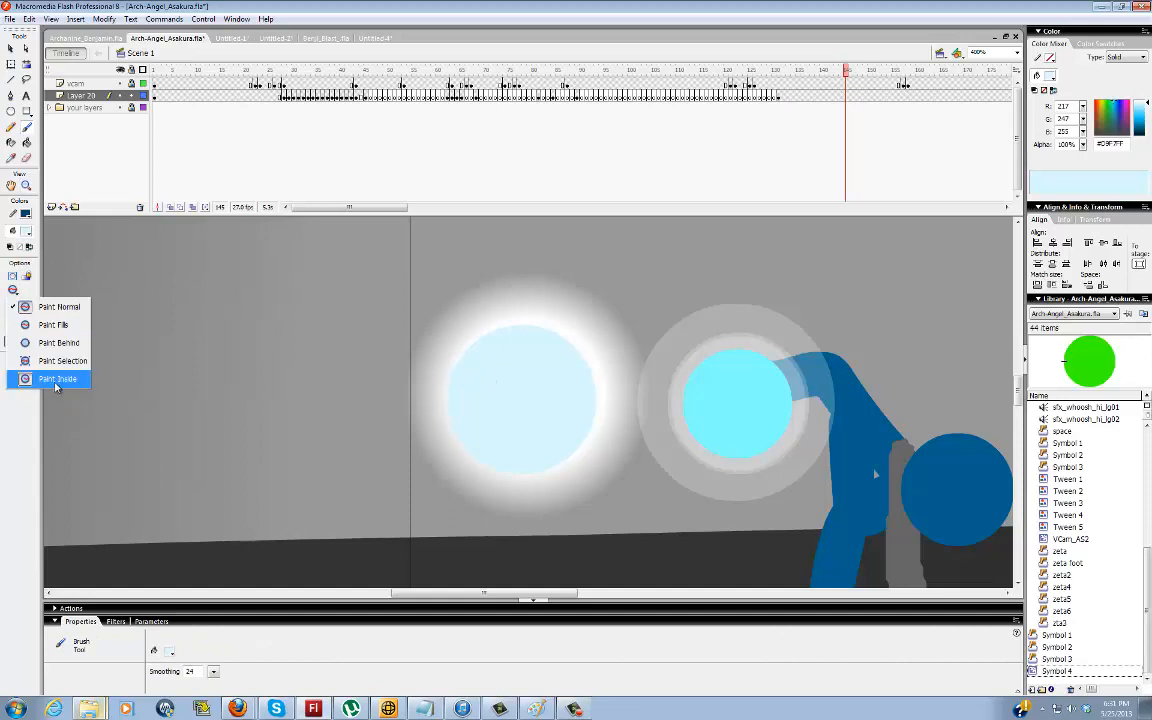
click(28, 382)
click(16, 308)
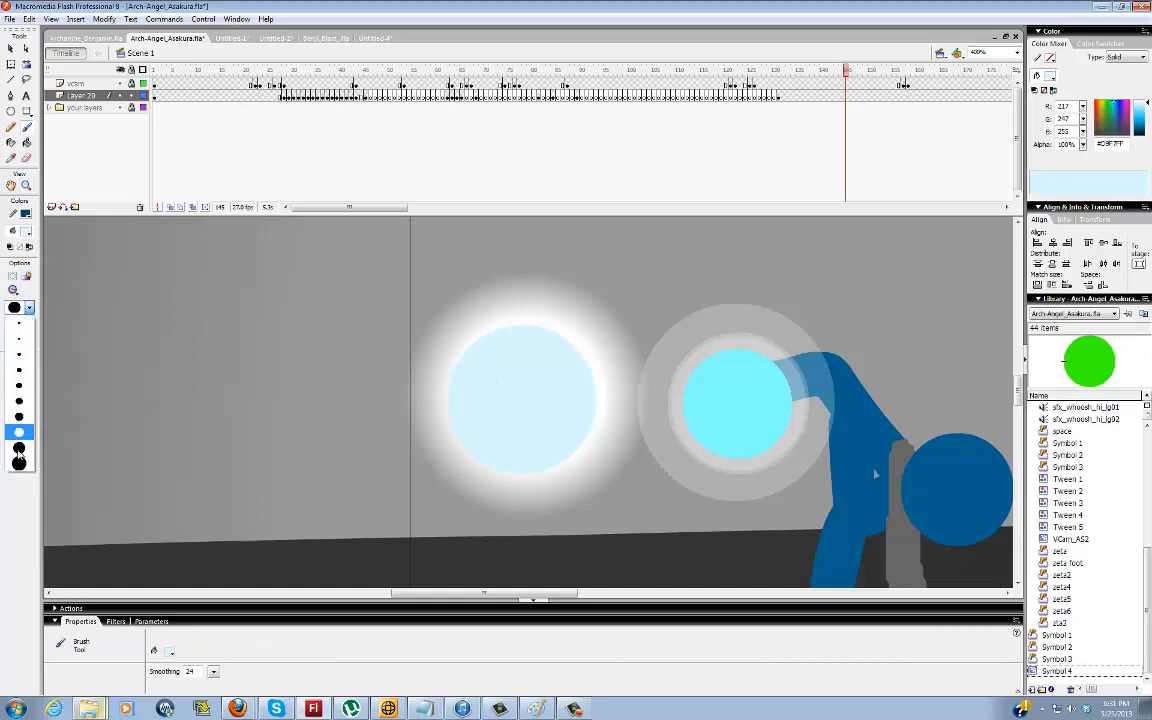
click(17, 463)
Paint a very pale blue #F0FCFF rim along the inner edge of the pale blue circle
click(27, 238)
click(158, 224)
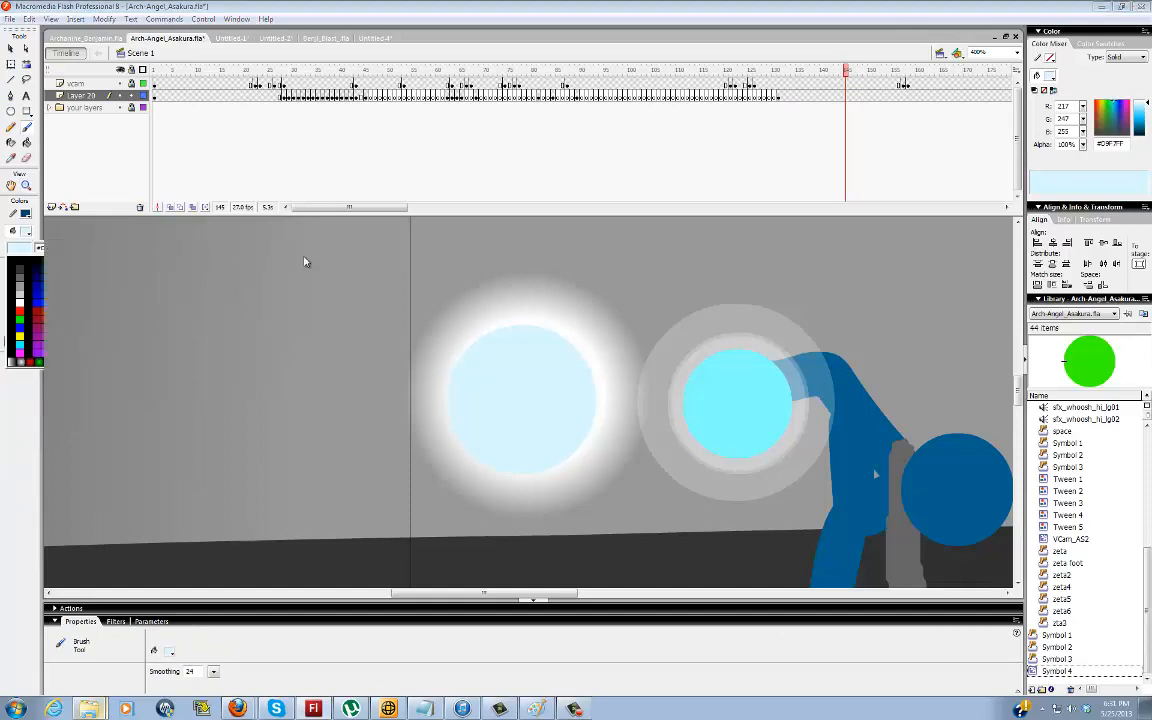
drag(701, 279, 701, 274)
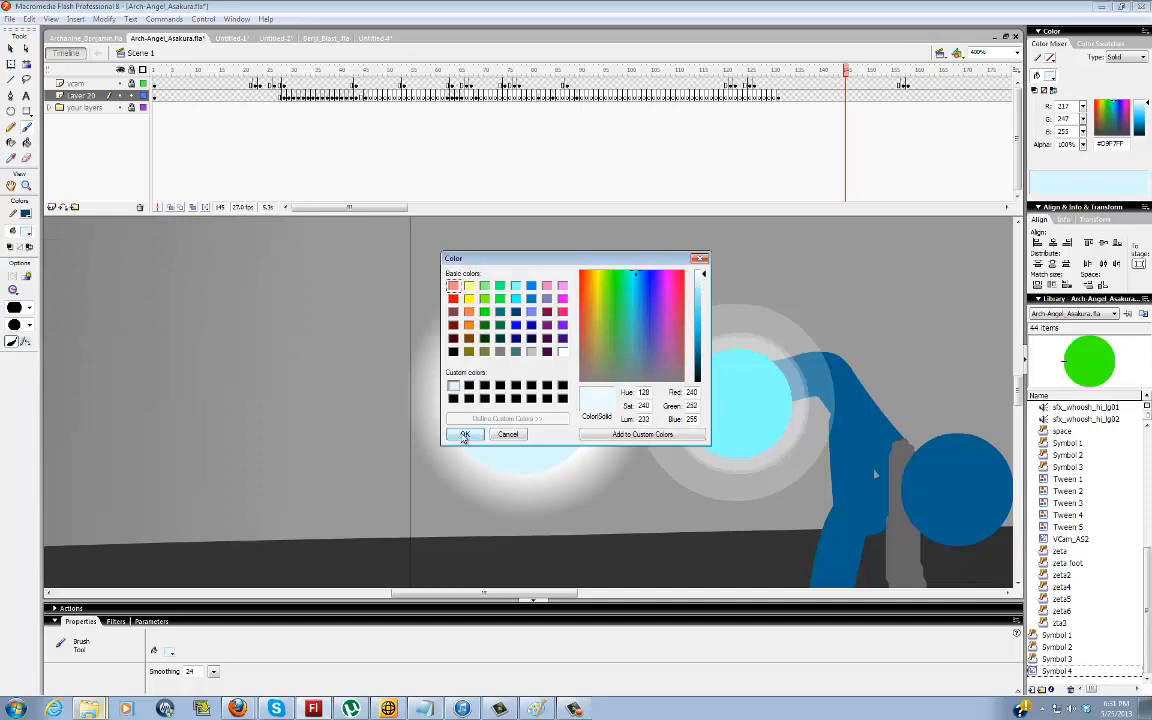
click(465, 434)
mouse_move(477, 362)
mouse_down()
mouse_move(527, 334)
mouse_move(560, 339)
mouse_move(595, 375)
mouse_move(599, 429)
mouse_move(571, 465)
mouse_move(525, 478)
mouse_move(488, 468)
mouse_move(458, 432)
mouse_move(468, 375)
mouse_move(524, 335)
mouse_up()
key(v)
click(477, 354)
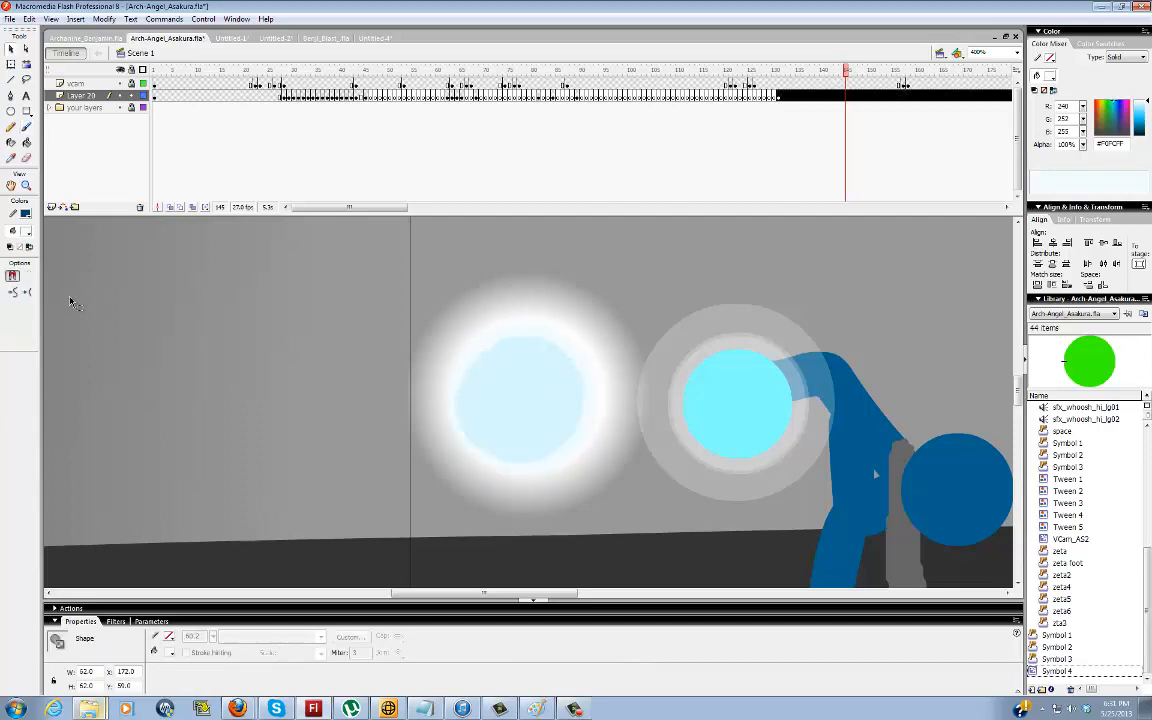
click(96, 336)
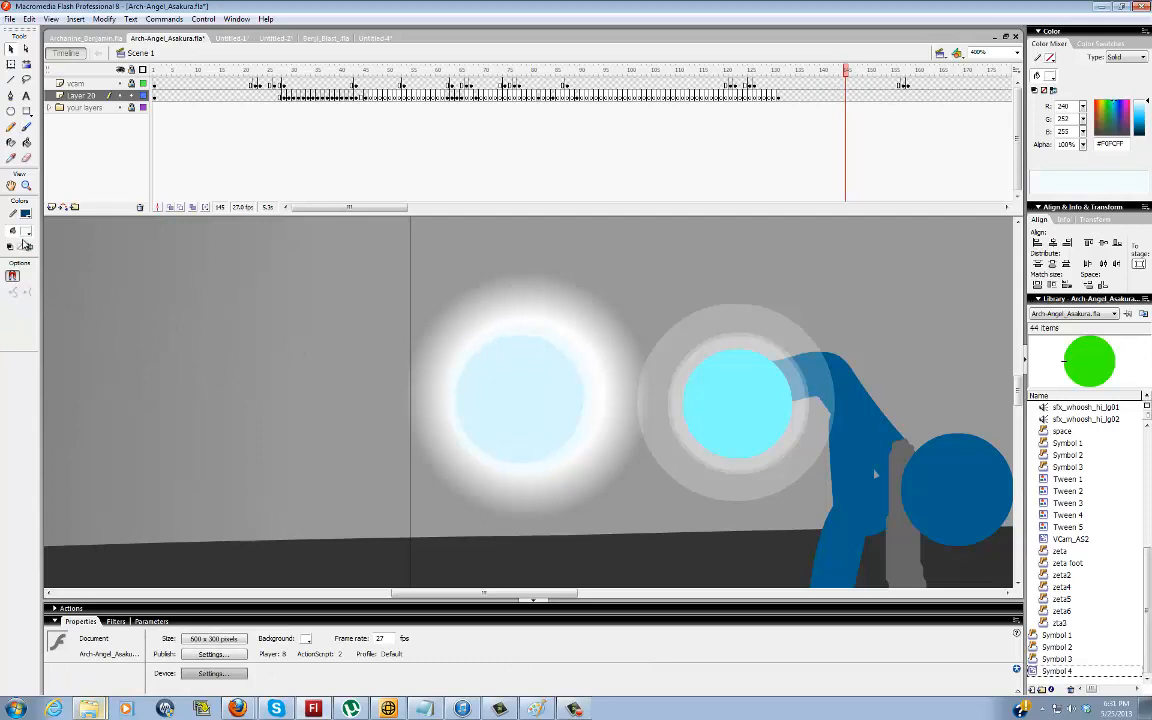
Dab a #F0FCFF highlight near the circle's upper edge, and small #5EDFFF dots in its lower part
click(26, 127)
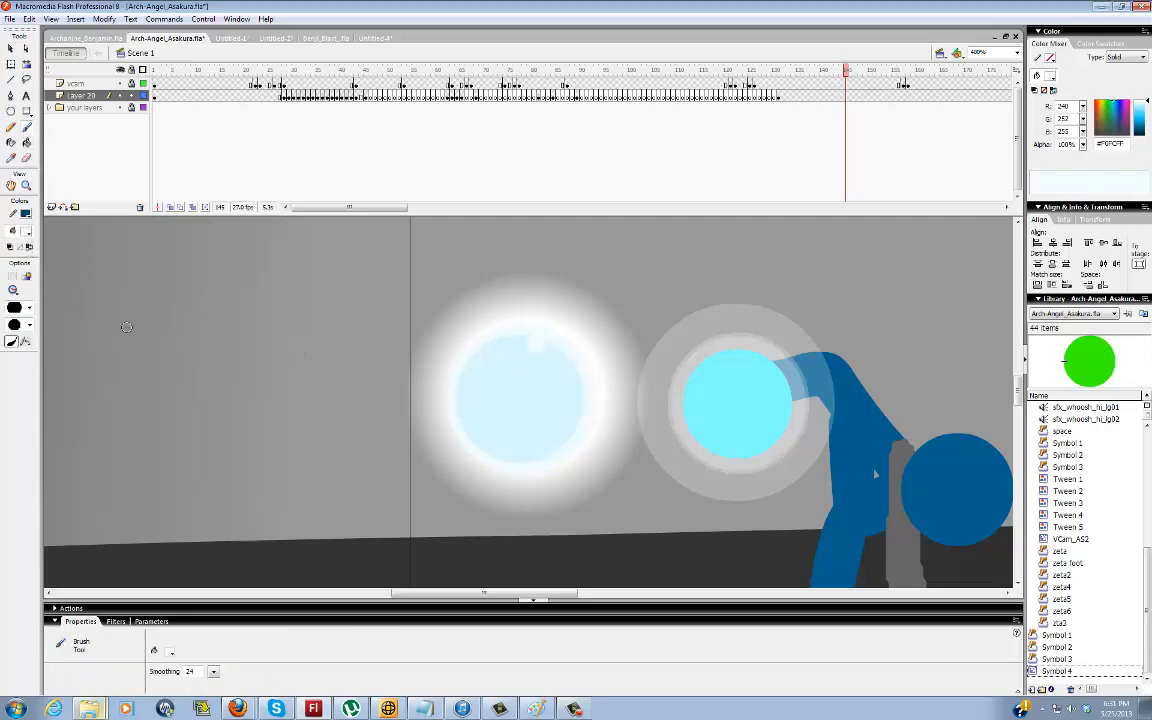
click(28, 234)
click(498, 358)
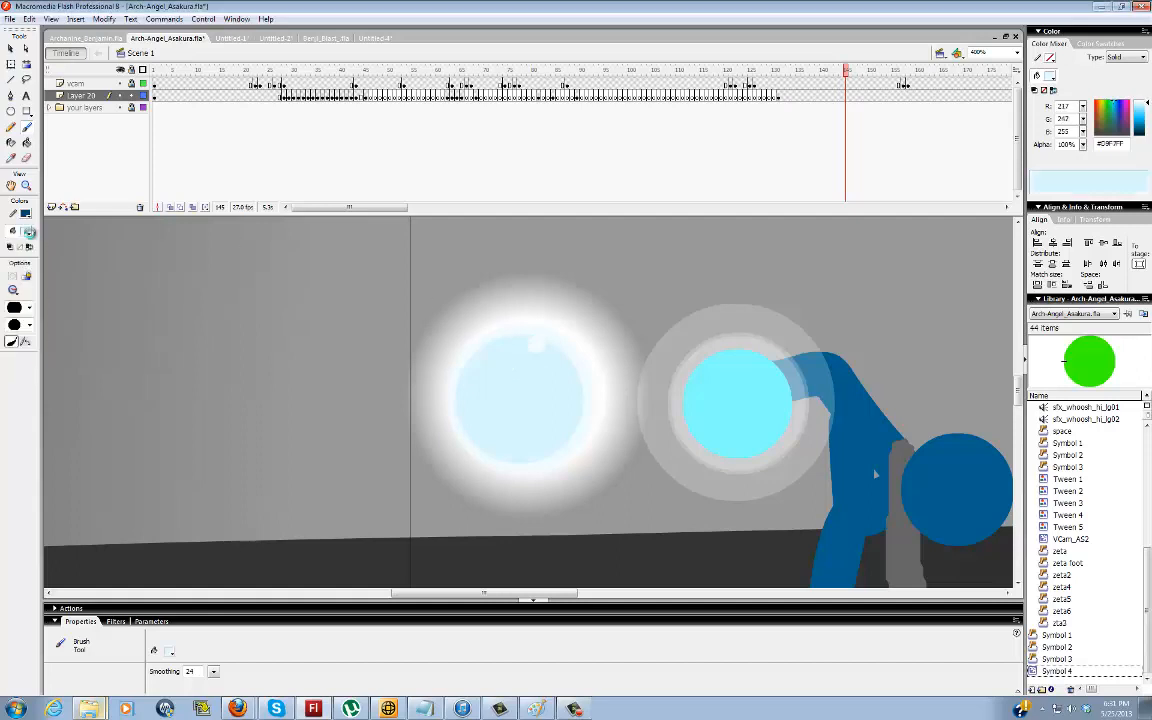
click(28, 233)
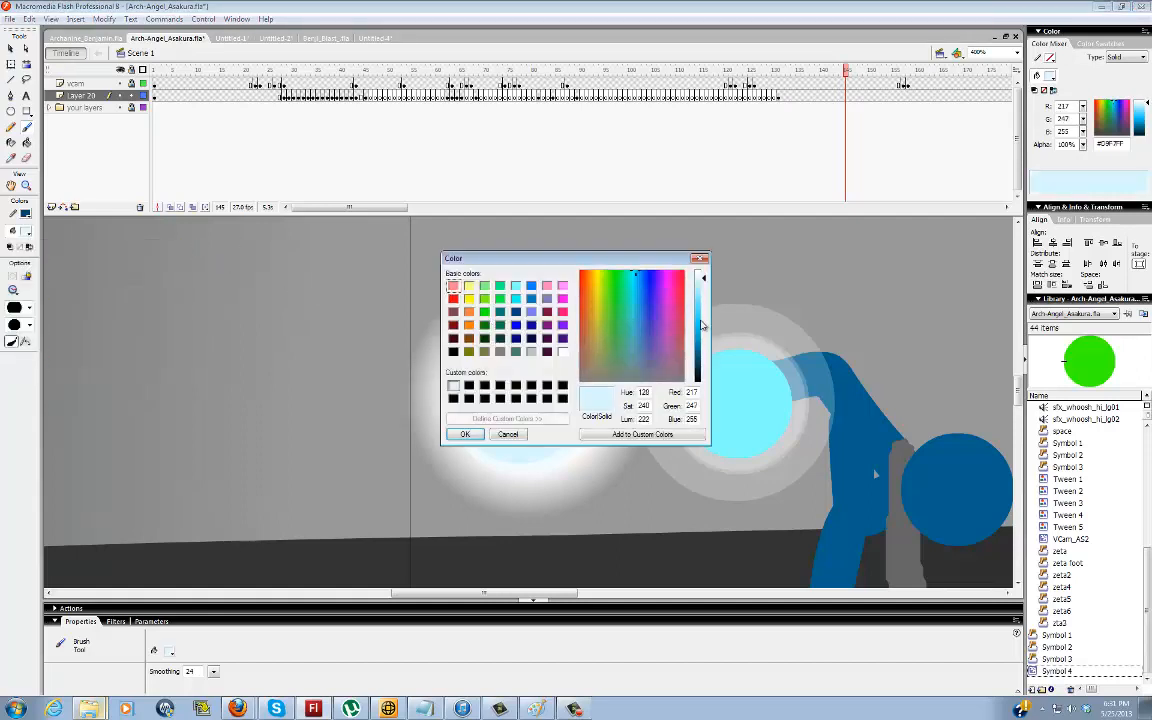
click(705, 305)
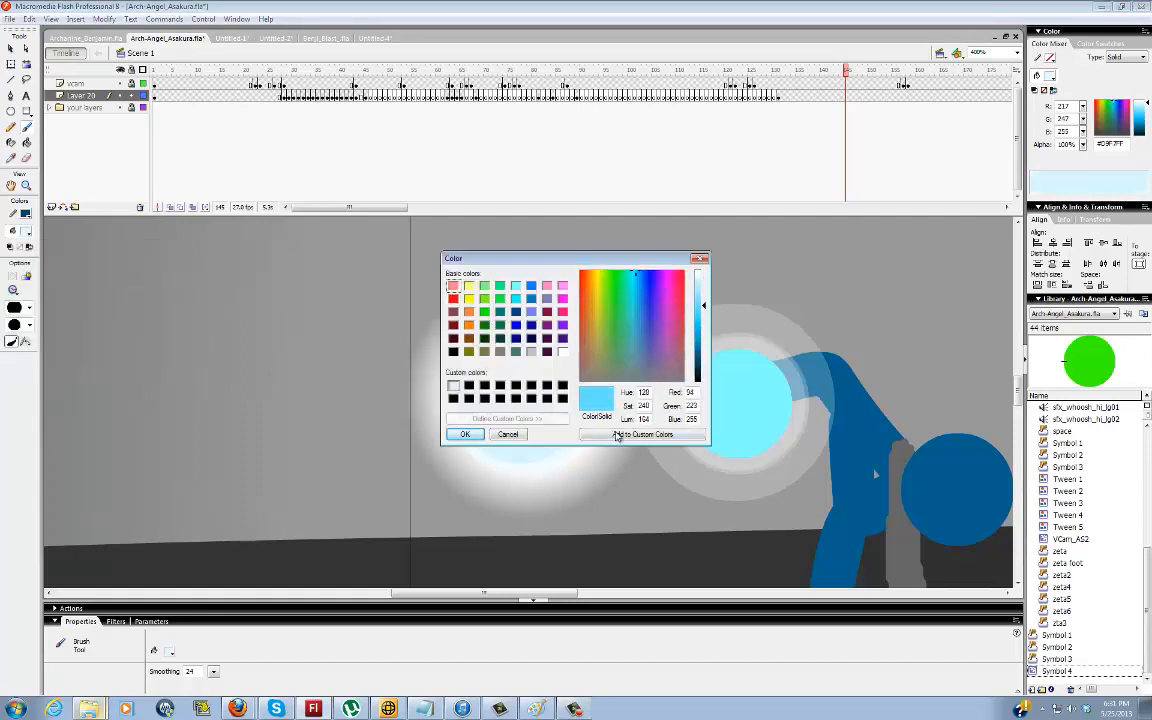
click(465, 434)
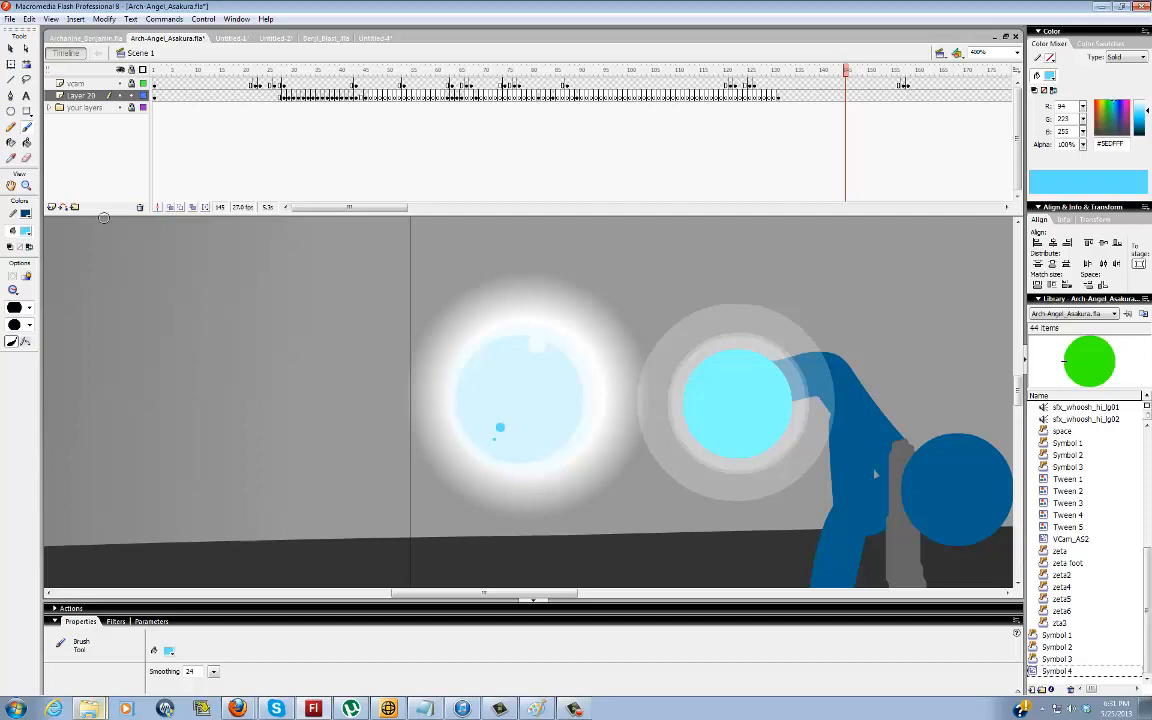
Select the whole glowing ball with its white glow and convert it to a movie clip symbol
double_click(26, 186)
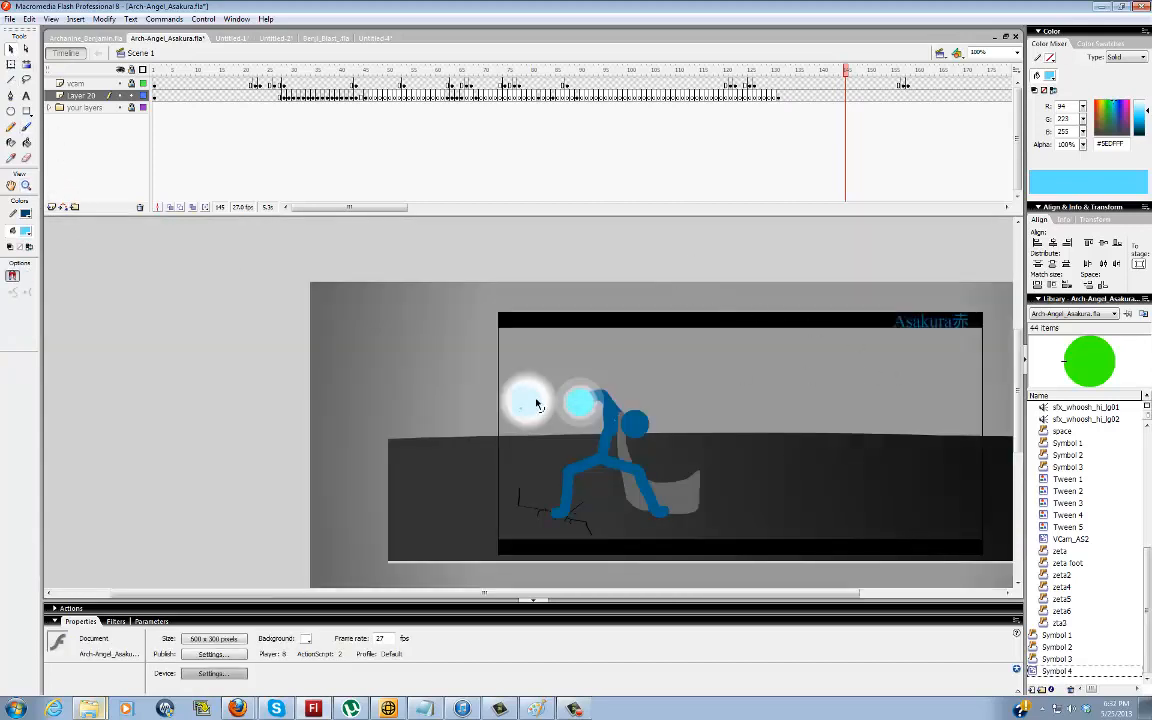
click(482, 368)
click(503, 423)
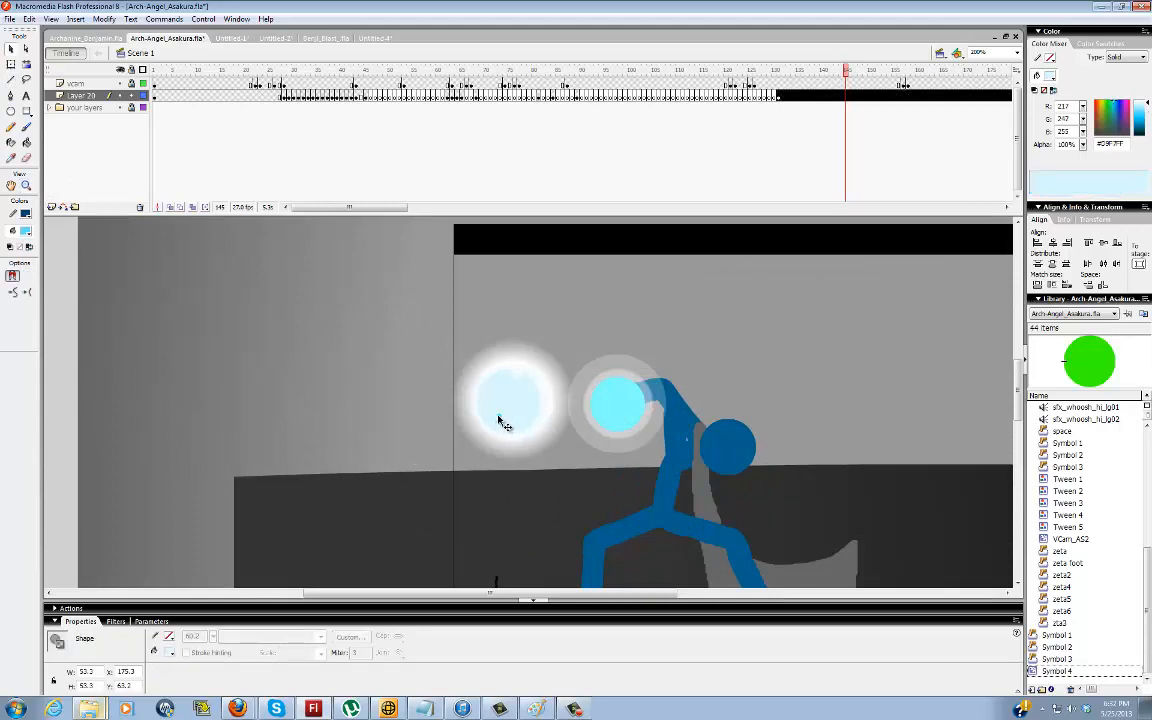
click(378, 415)
scroll(374, 430, right, 3)
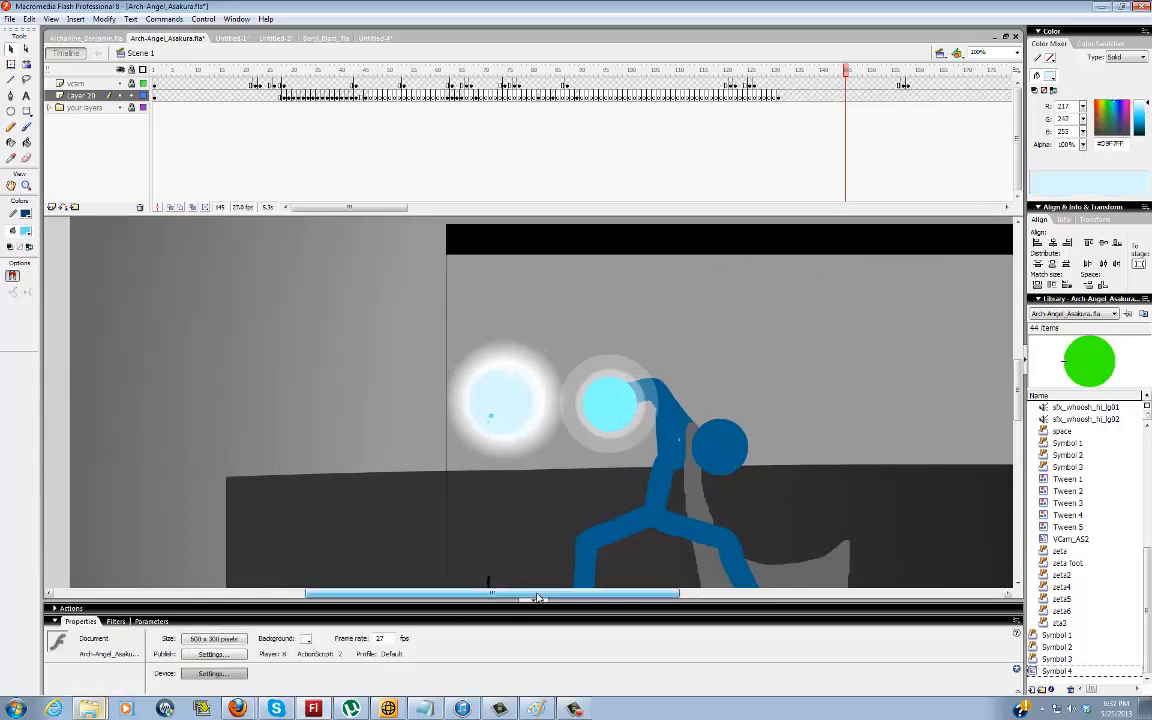
drag(288, 290, 498, 495)
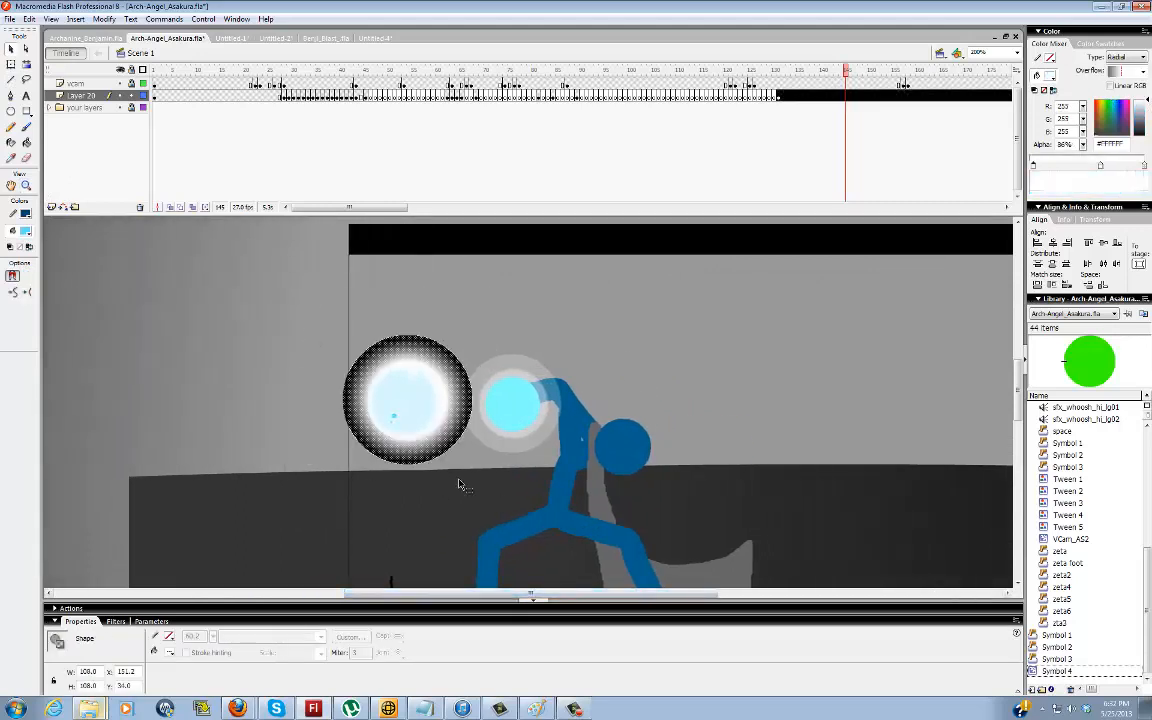
key(F8)
key(Return)
Scale the glowing ball symbol down to about 64 px and place it over the figure's energy ball
key(q)
drag(472, 335, 446, 361)
drag(440, 408, 547, 412)
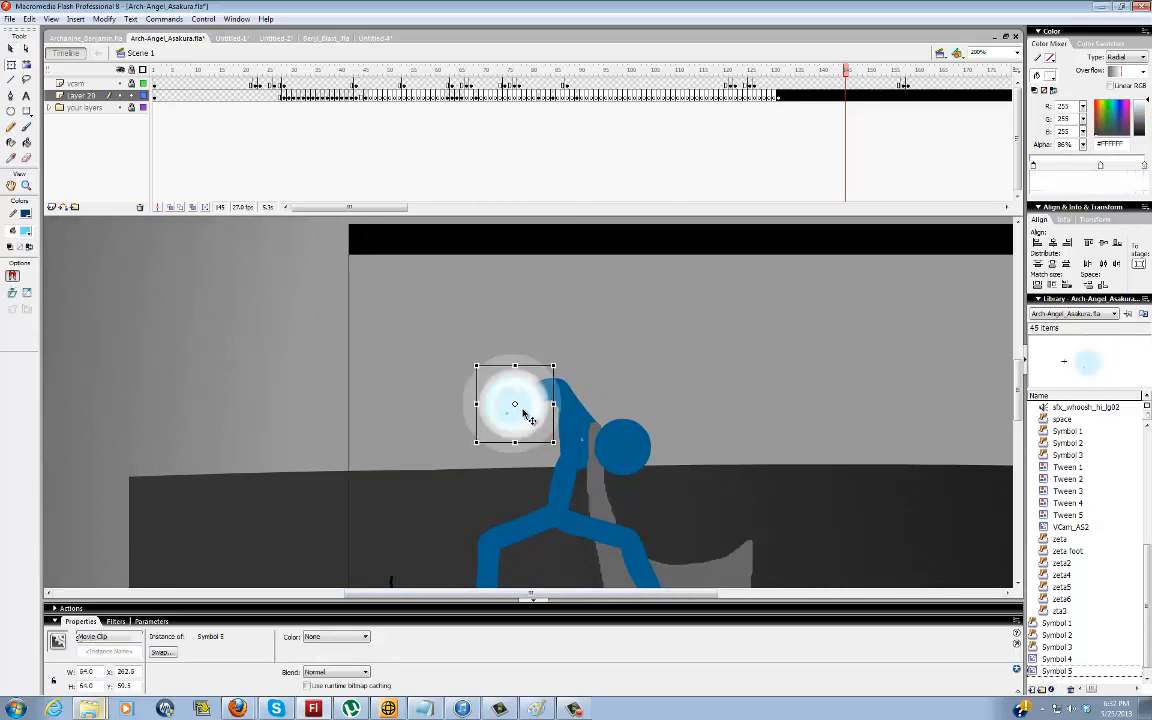
Add a Blur filter with Blur X and Blur Y of 2 at low quality to the glowing ball
click(116, 621)
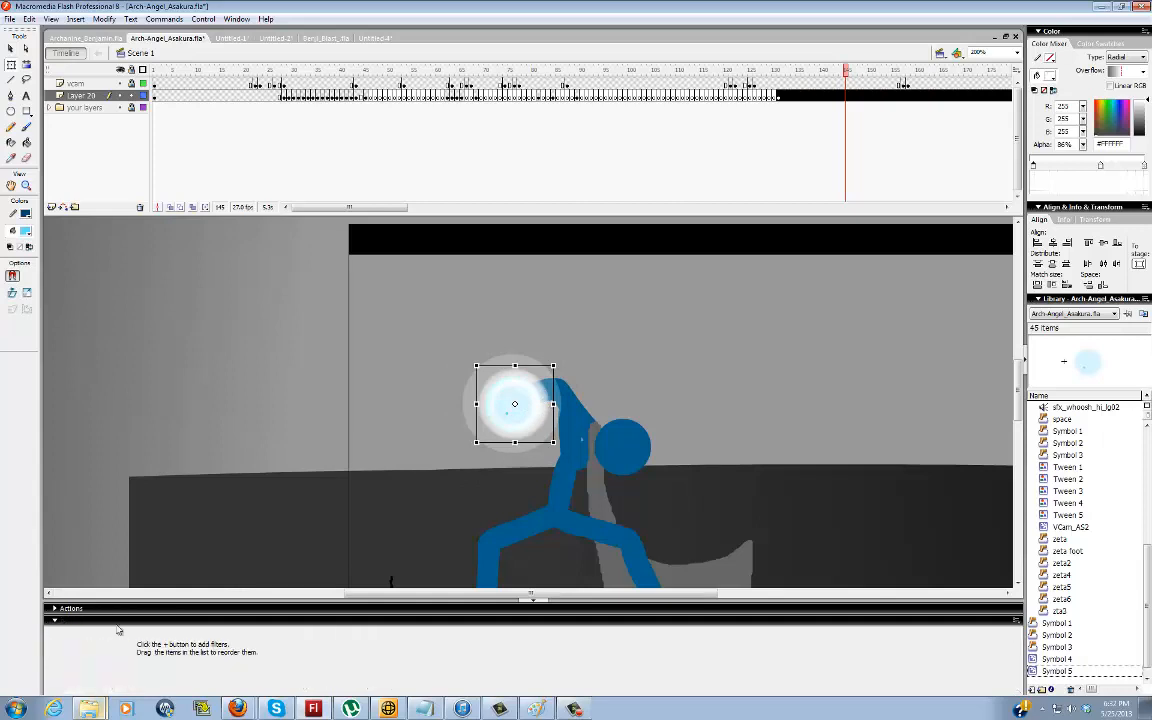
click(54, 633)
click(112, 563)
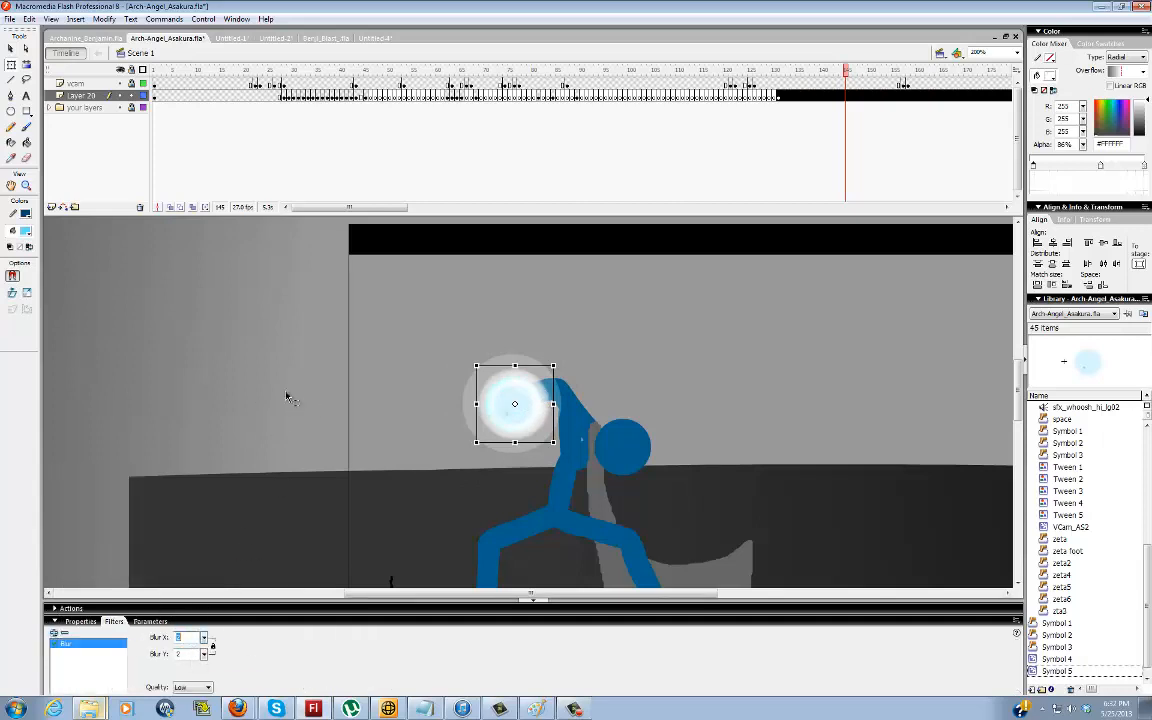
click(300, 430)
Go to frame 182 and move the glowing ball ahead of the cyan blast, just above the ground line
drag(447, 593, 457, 593)
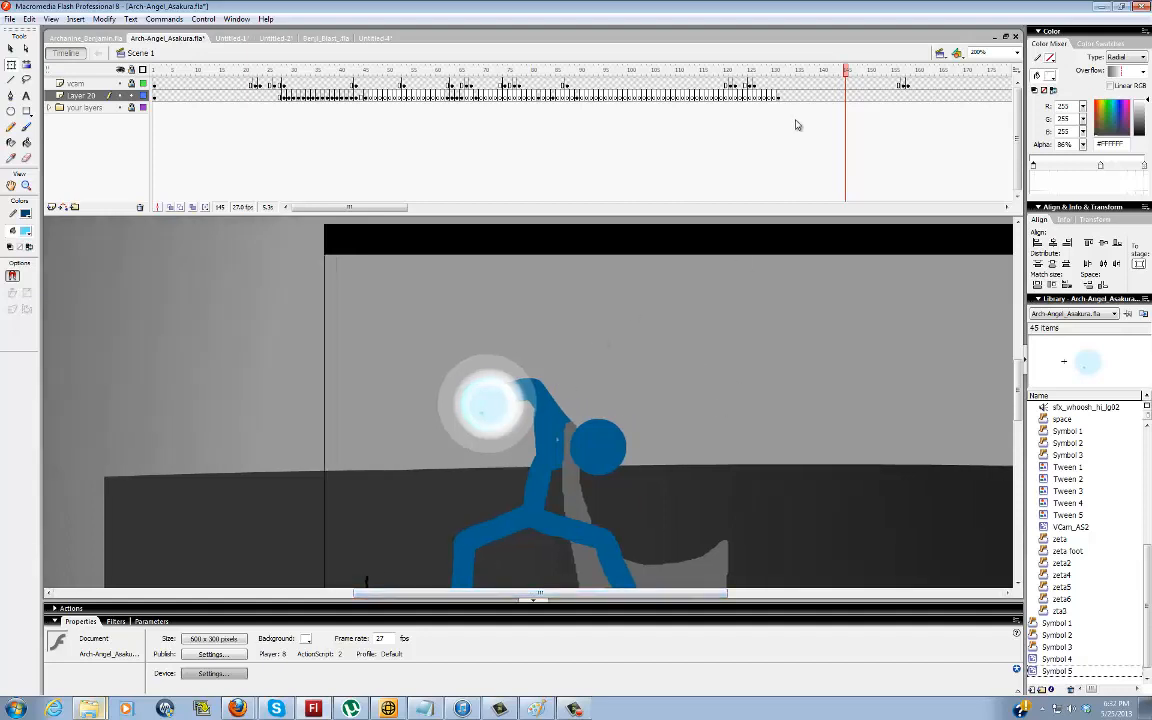
drag(389, 208, 452, 208)
click(566, 95)
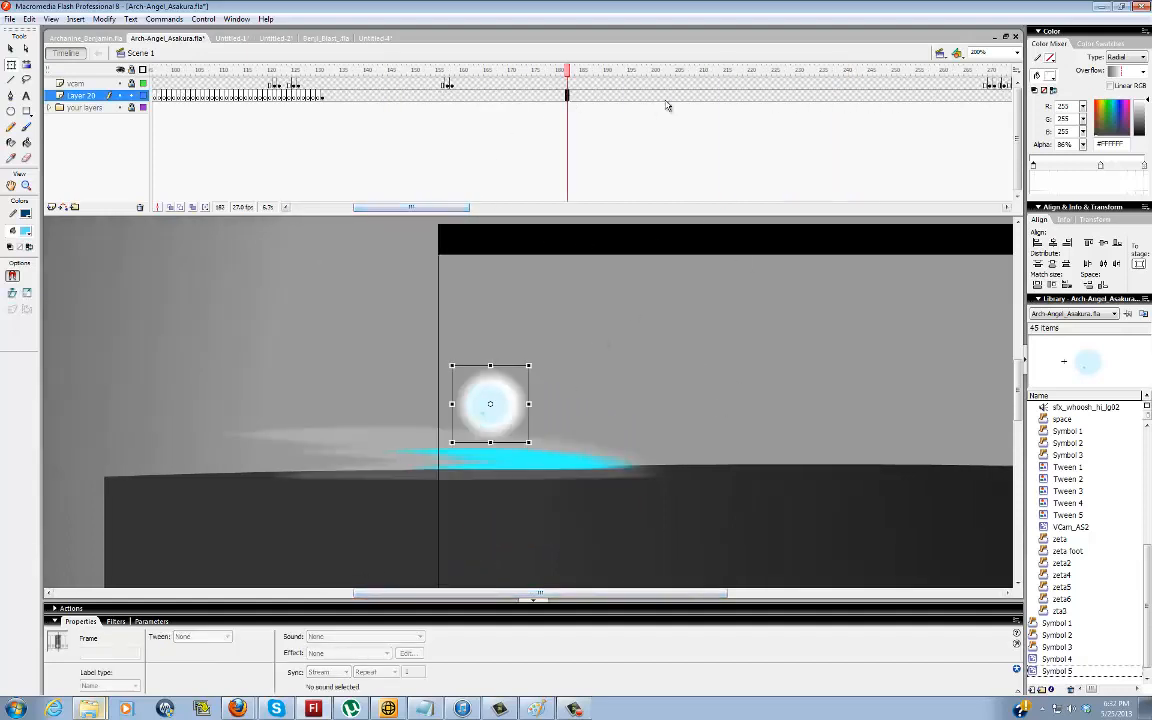
drag(443, 593, 490, 590)
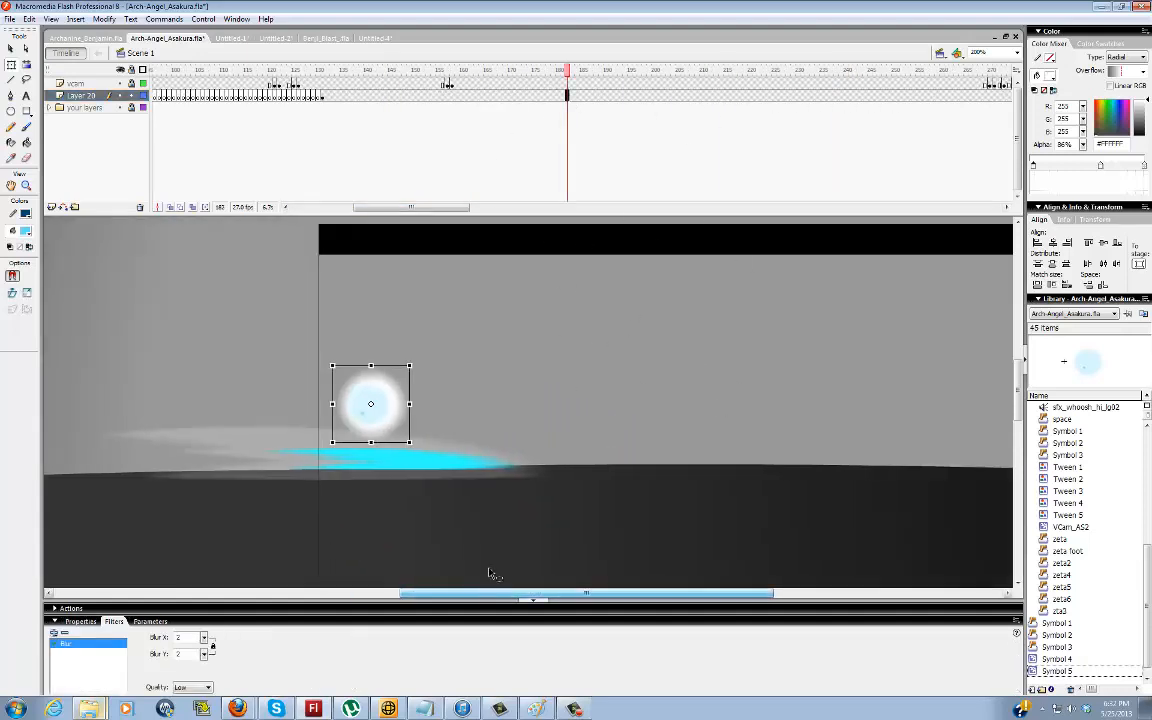
click(621, 376)
double_click(384, 405)
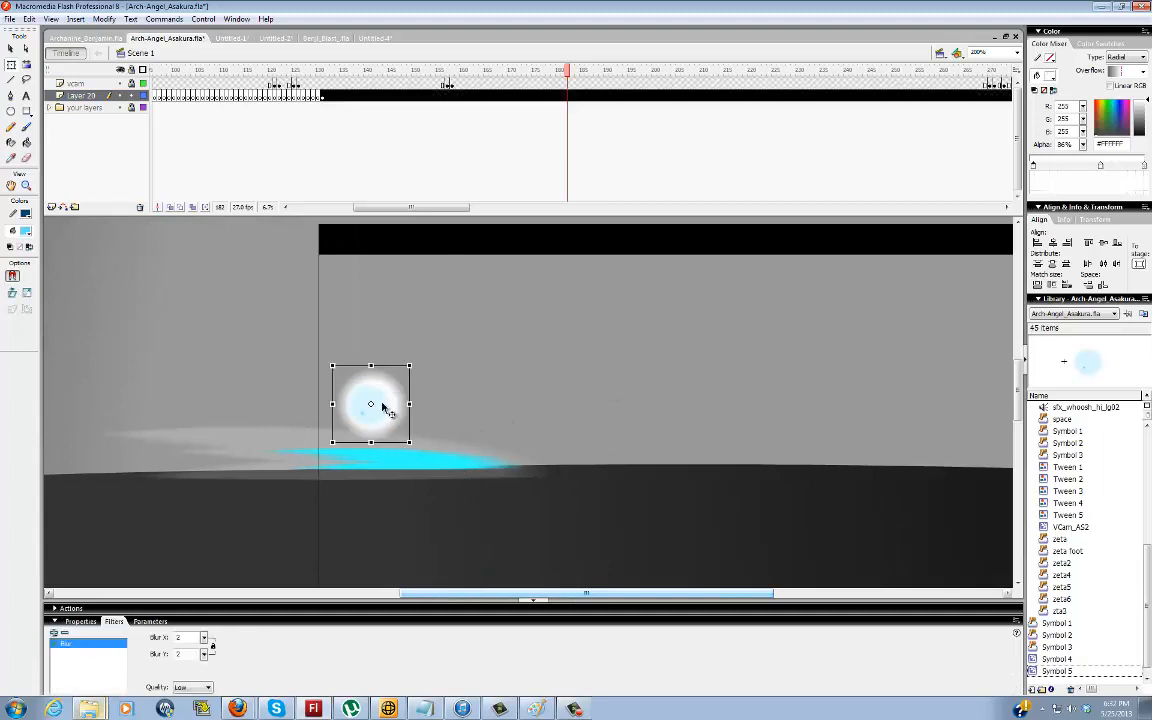
click(478, 405)
double_click(461, 409)
drag(395, 406, 566, 438)
drag(567, 439, 615, 426)
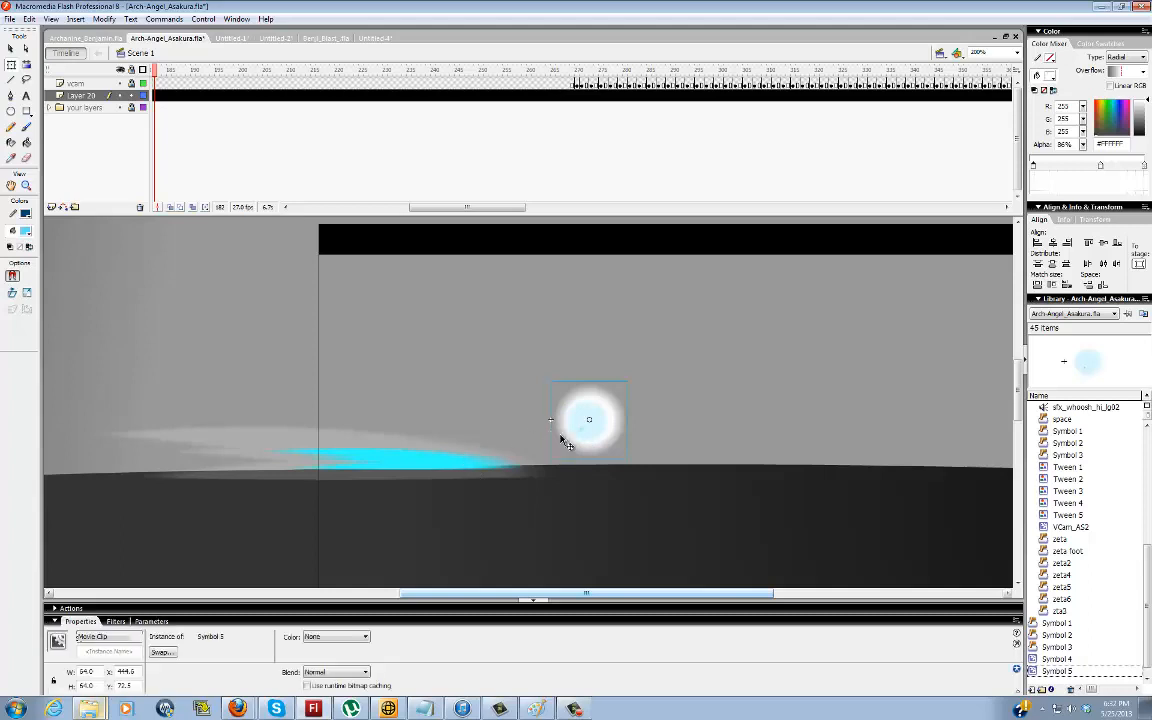
key(b)
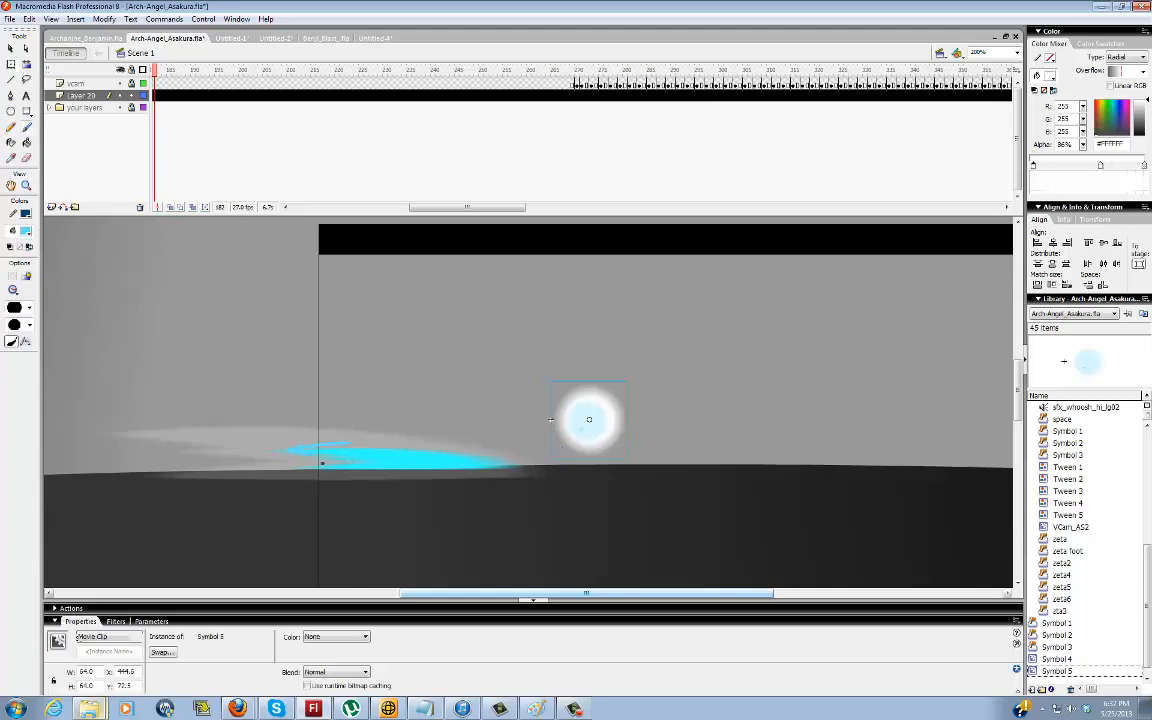
drag(321, 482, 371, 475)
key(ctrl+z)
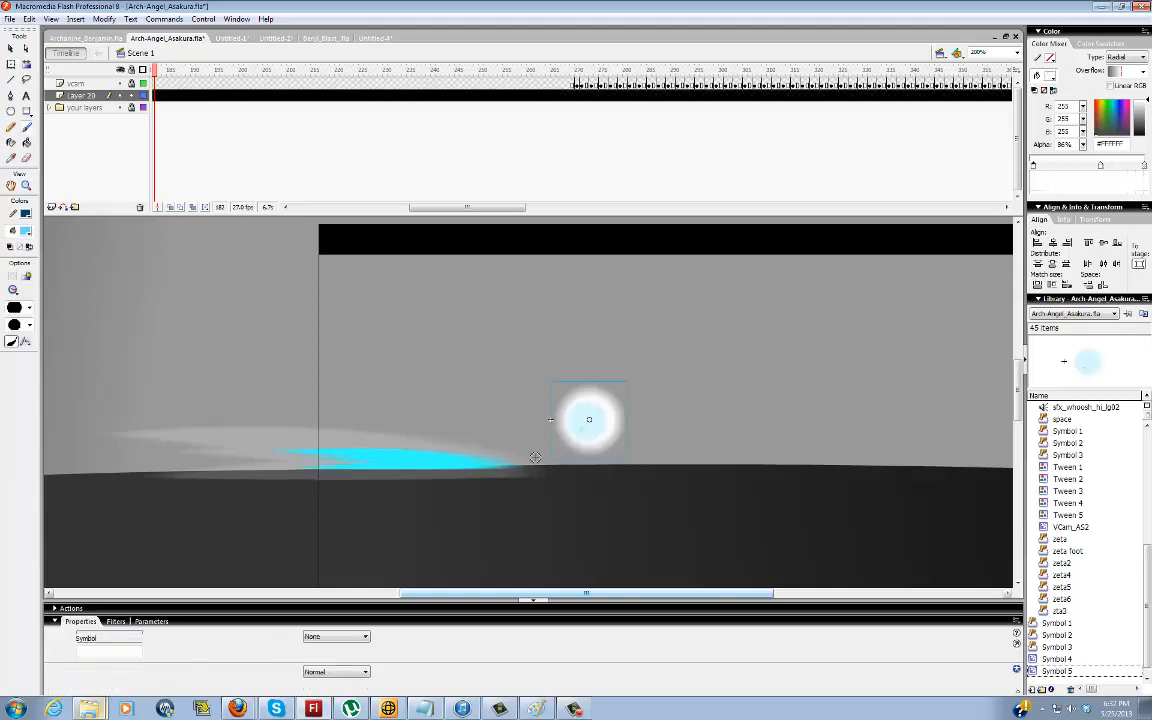
Stretch and flatten the glowing ball to about 218 by 16 px and lay it over the front of the cyan blast
key(q)
key(q)
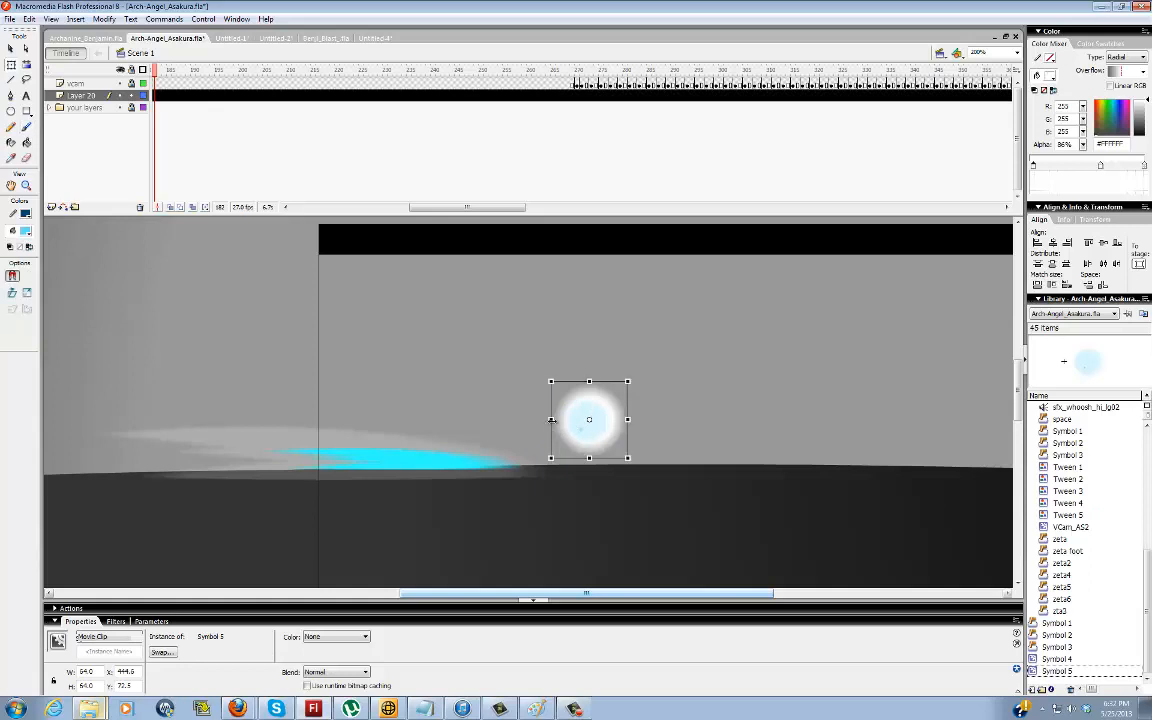
drag(551, 420, 468, 420)
mouse_move(589, 381)
mouse_down()
mouse_move(589, 412)
mouse_move(596, 406)
mouse_move(462, 457)
mouse_move(490, 458)
mouse_up()
click(631, 391)
click(590, 429)
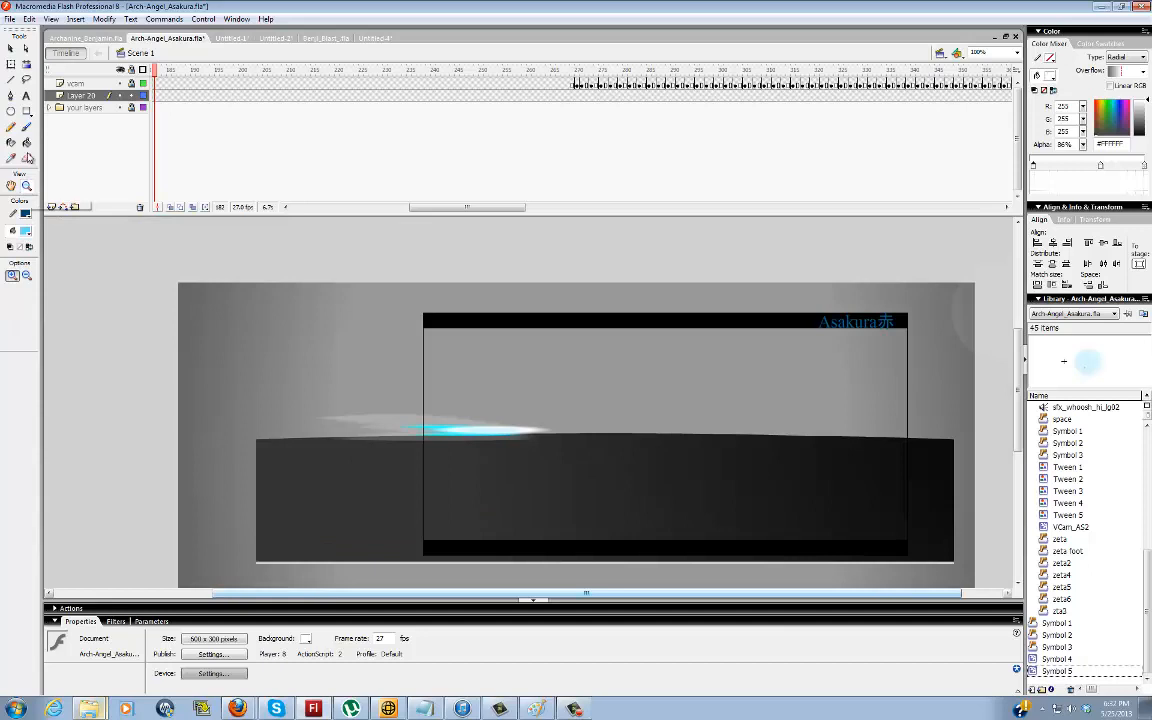
Move the flattened glow off the cyan blast into the empty grey area above the ground
double_click(26, 185)
click(12, 50)
mouse_move(516, 430)
mouse_down()
mouse_move(597, 422)
mouse_move(602, 403)
mouse_up()
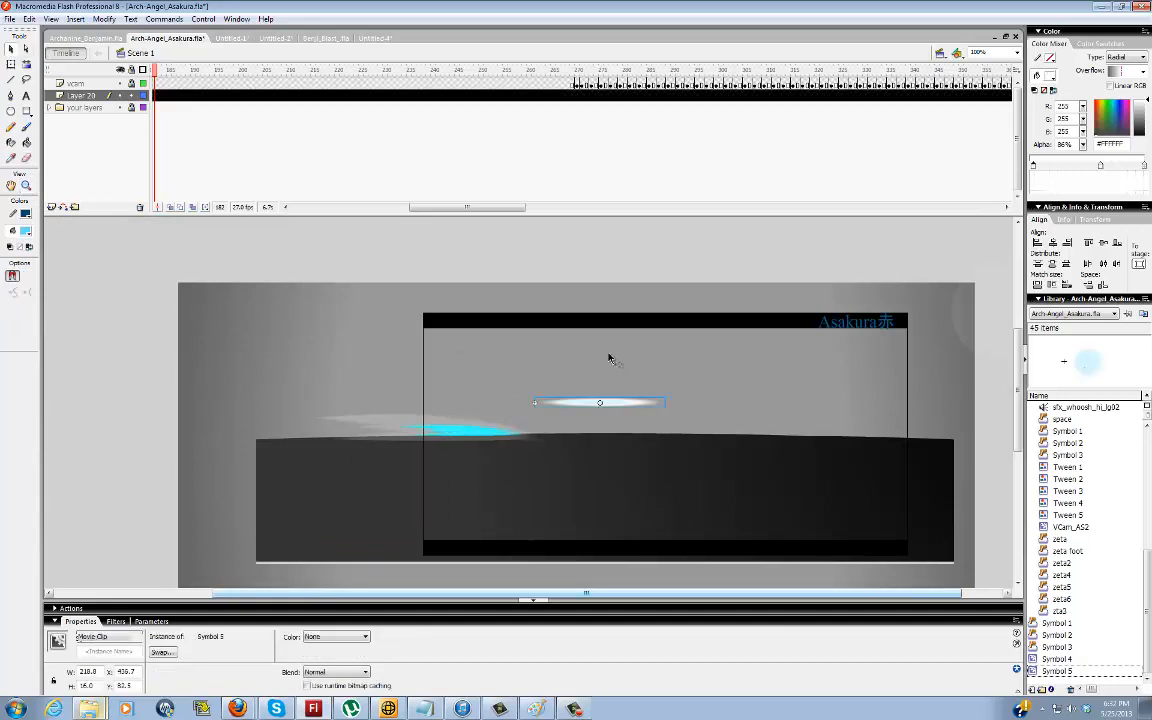
click(636, 377)
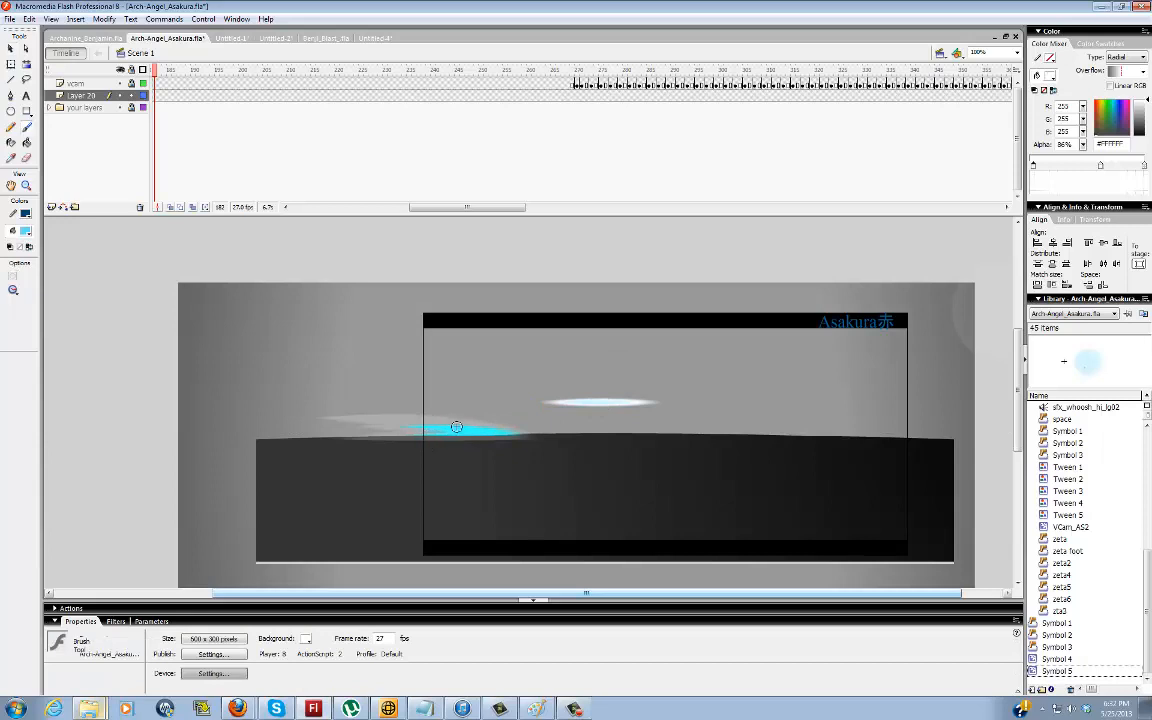
Brush thin #5EDFFF lightning streaks and four round blobs trailing behind the cyan blast
key(b)
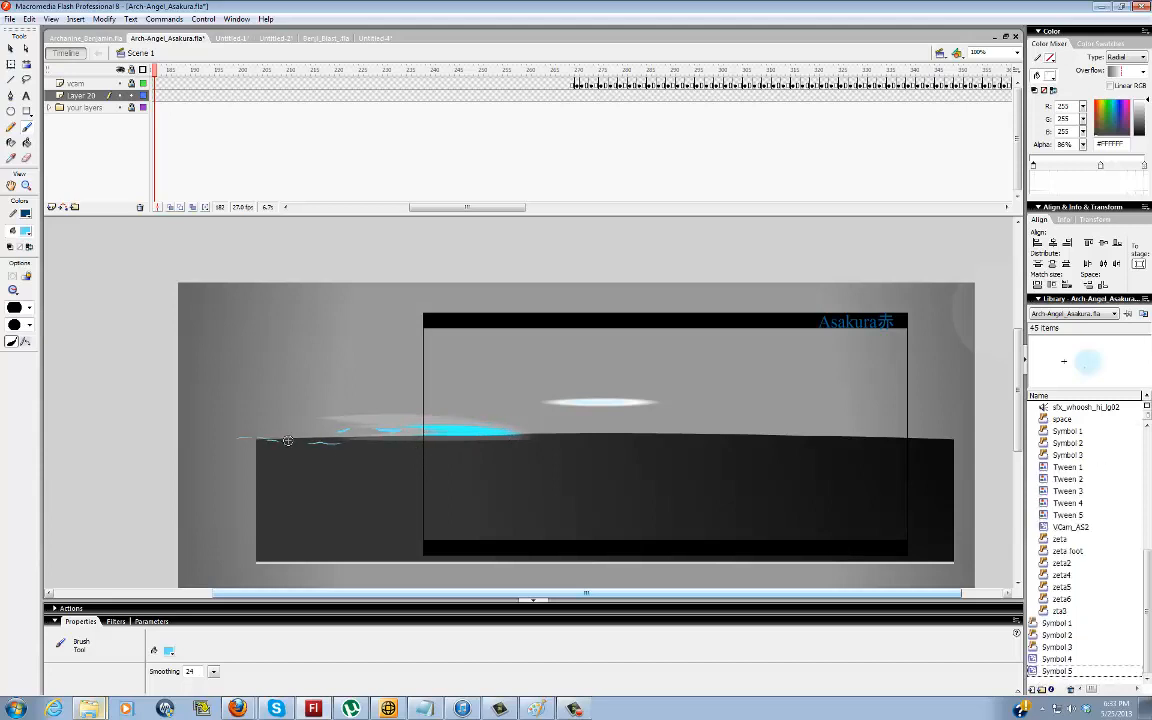
click(361, 436)
click(400, 434)
click(305, 438)
drag(343, 461, 338, 441)
mouse_move(347, 463)
mouse_down()
mouse_move(305, 471)
mouse_move(381, 473)
mouse_up()
click(352, 463)
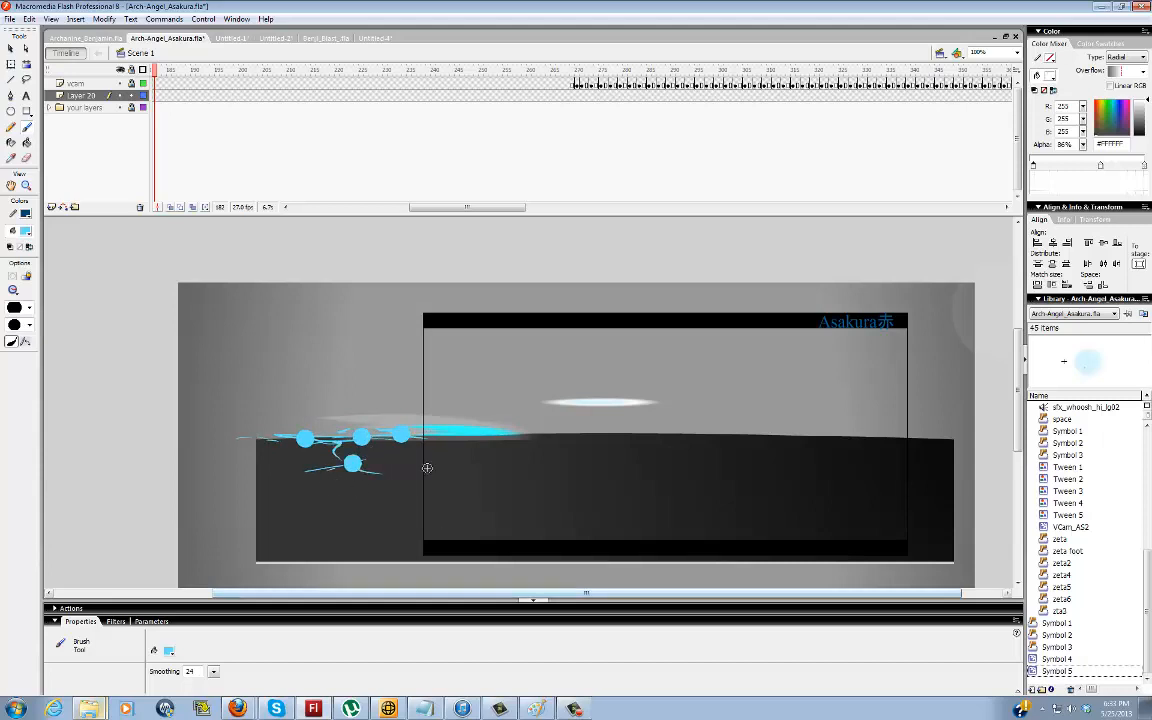
Preview the library symbols zeta, Symbol 3, Symbol 2, Symbol 1 and space
key(v)
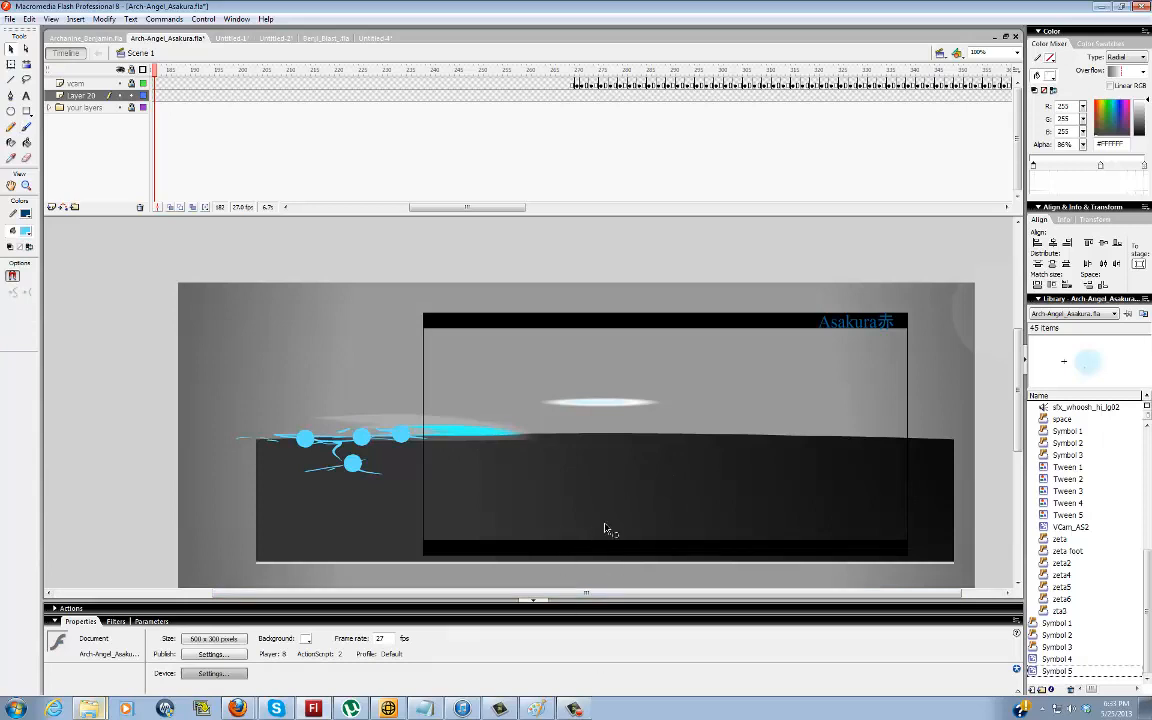
click(1073, 541)
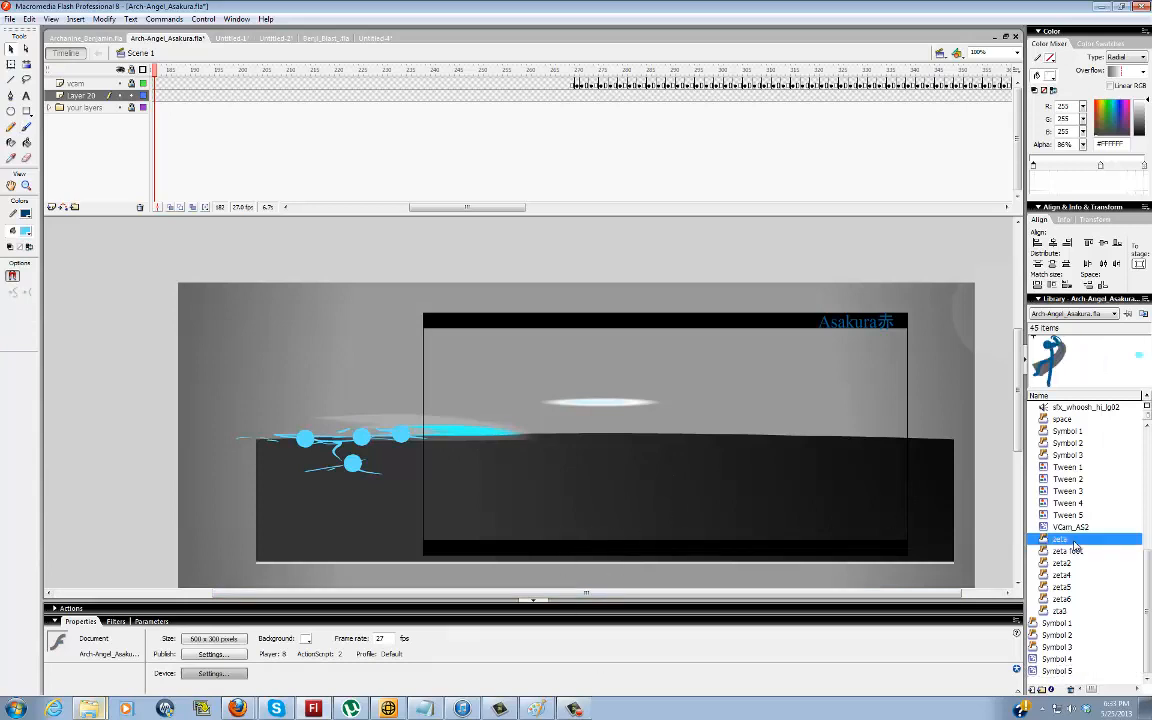
click(1067, 457)
click(1066, 445)
click(1066, 434)
click(1067, 420)
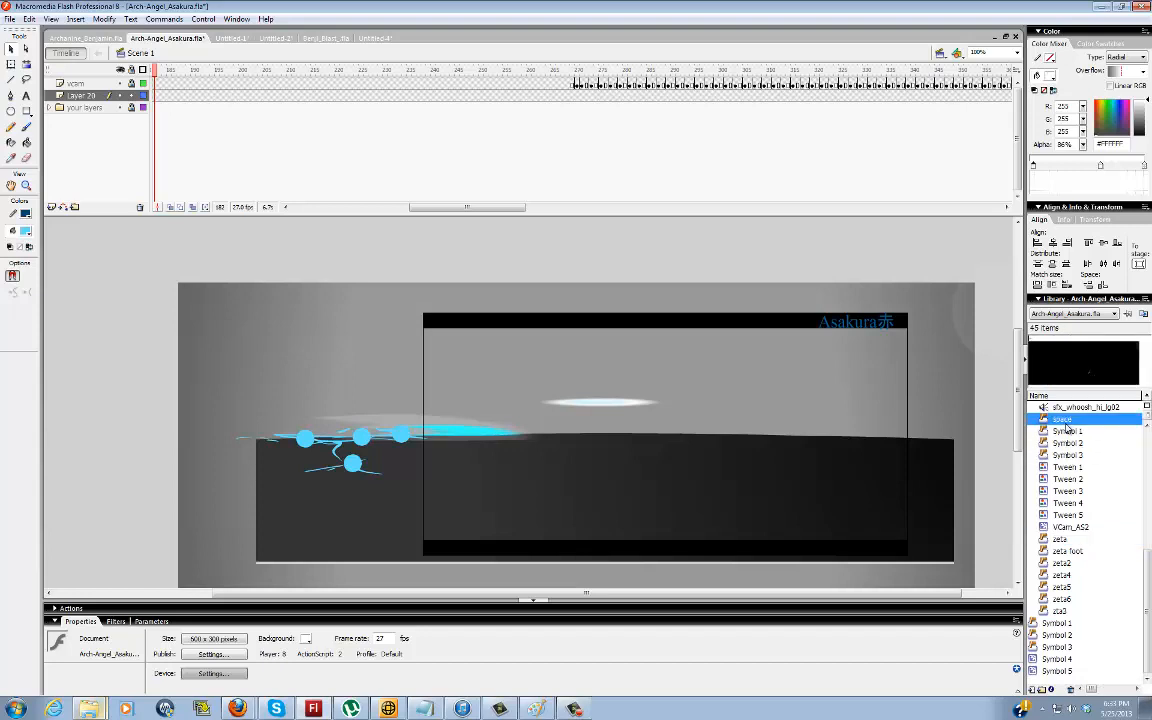
click(941, 415)
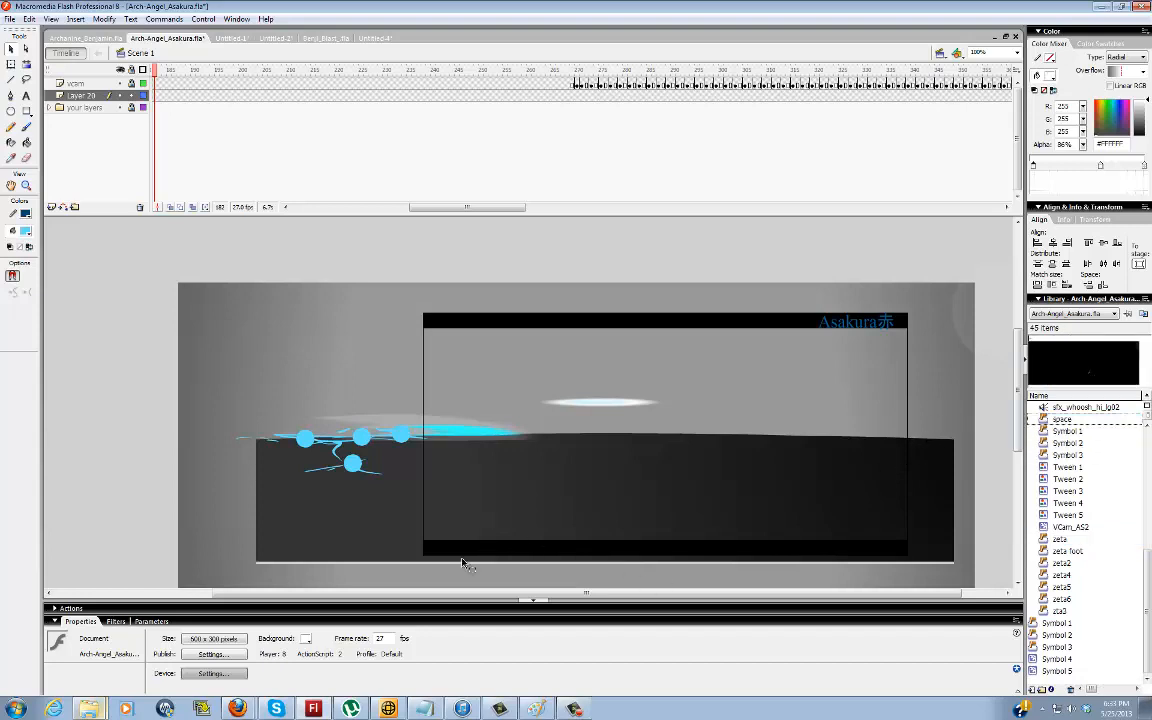